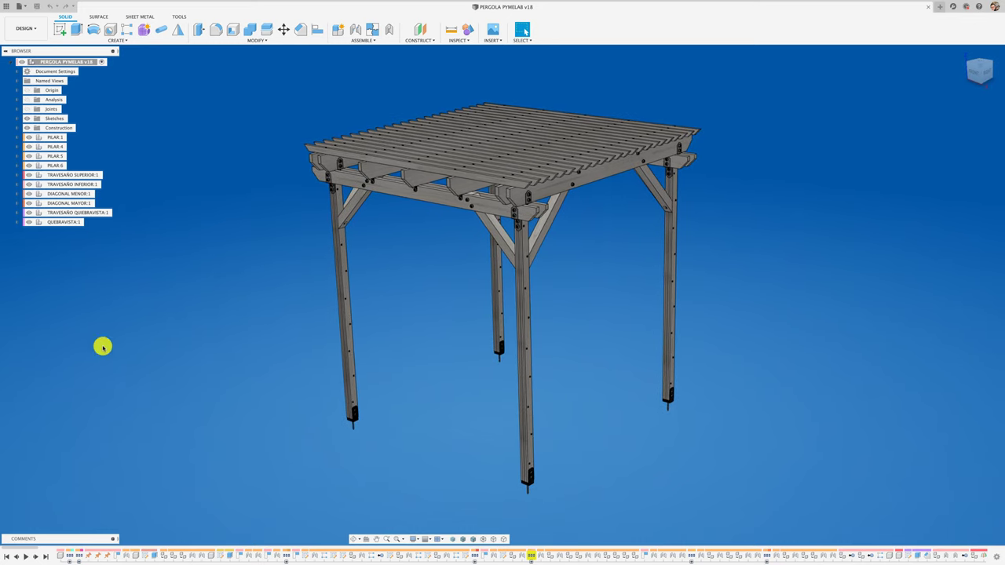
- Start a new drawing from the PERGOLA PYMELAB design using Drawing > From Design
{"action": "left_click", "coordinate": [39, 30]}
{"action": "mouse_move", "coordinate": [21, 116]}
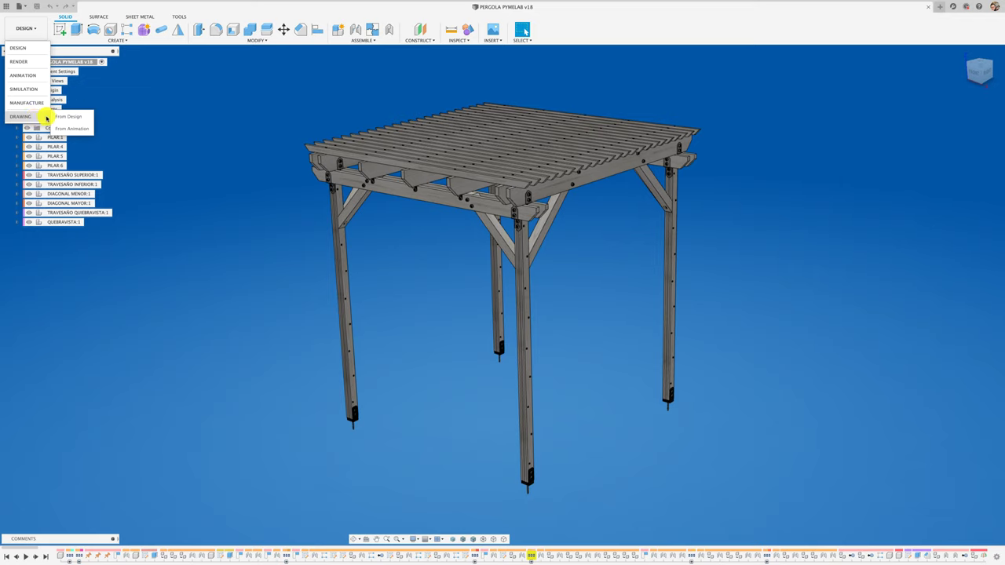
{"action": "left_click", "coordinate": [69, 116]}
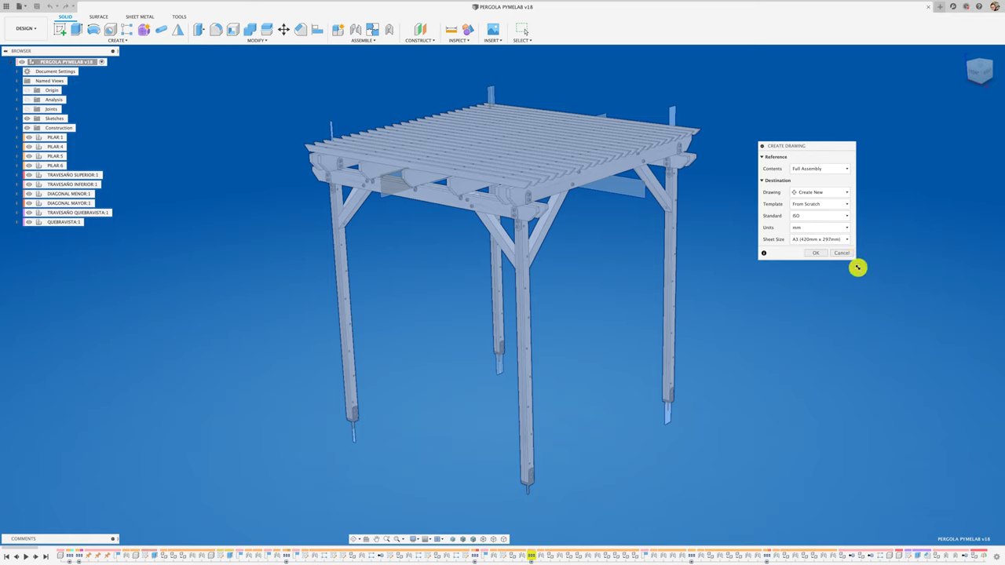
- Create the ISO, millimetre drawing on an A2 (594 x 420 mm) sheet
{"action": "left_click_drag", "start_coordinate": [854, 259], "coordinate": [864, 333]}
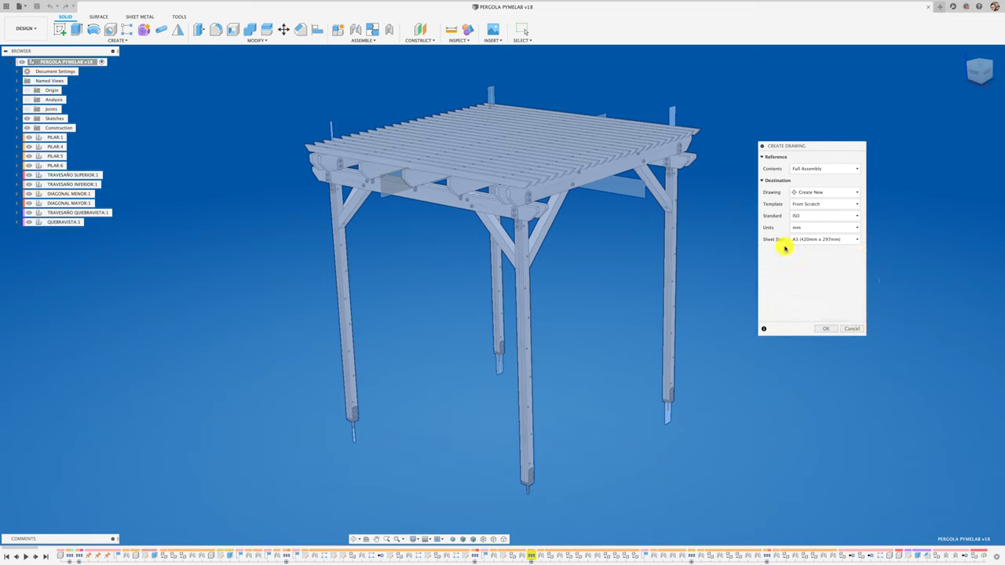
{"action": "left_click", "coordinate": [823, 241]}
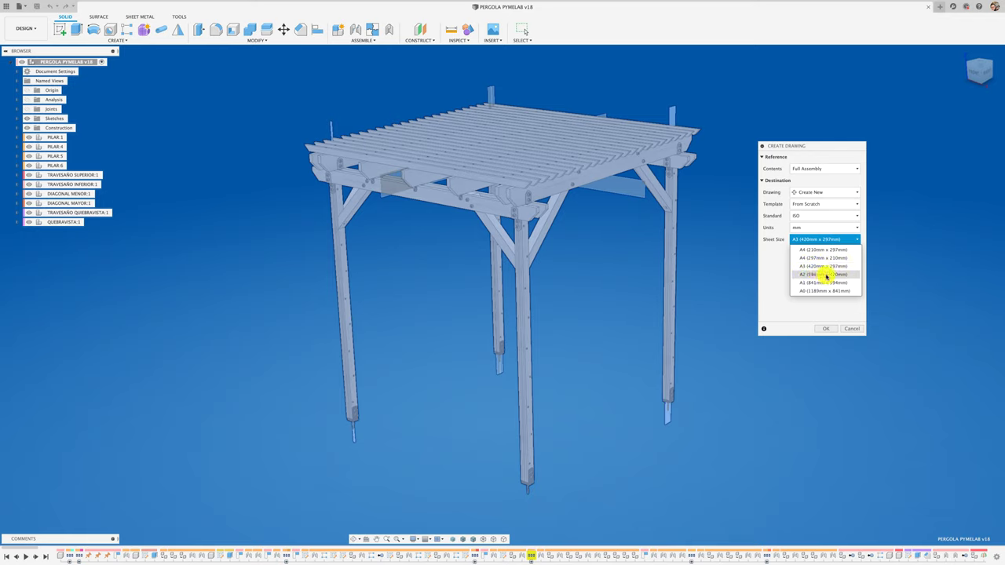
{"action": "left_click", "coordinate": [825, 275]}
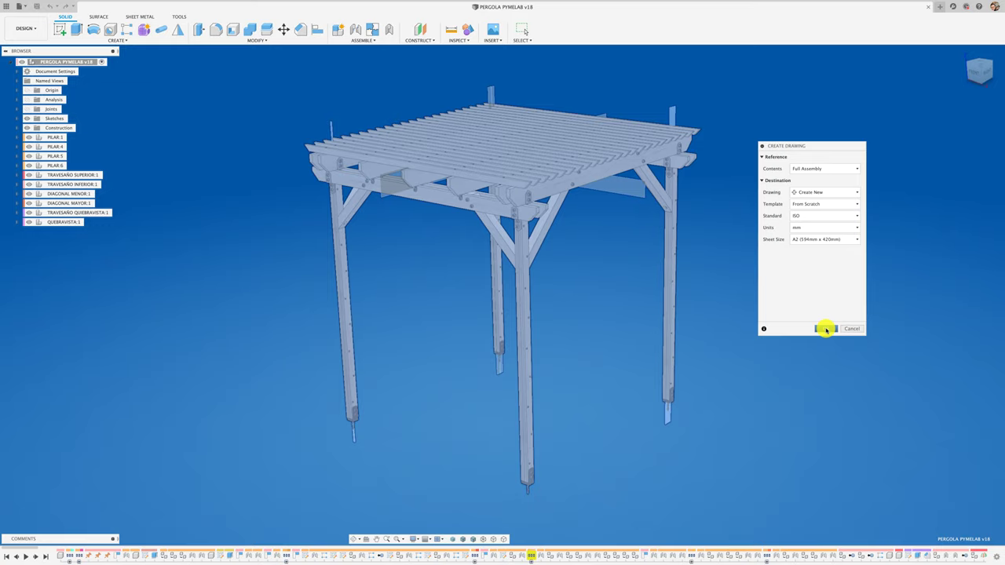
{"action": "left_click", "coordinate": [826, 329]}
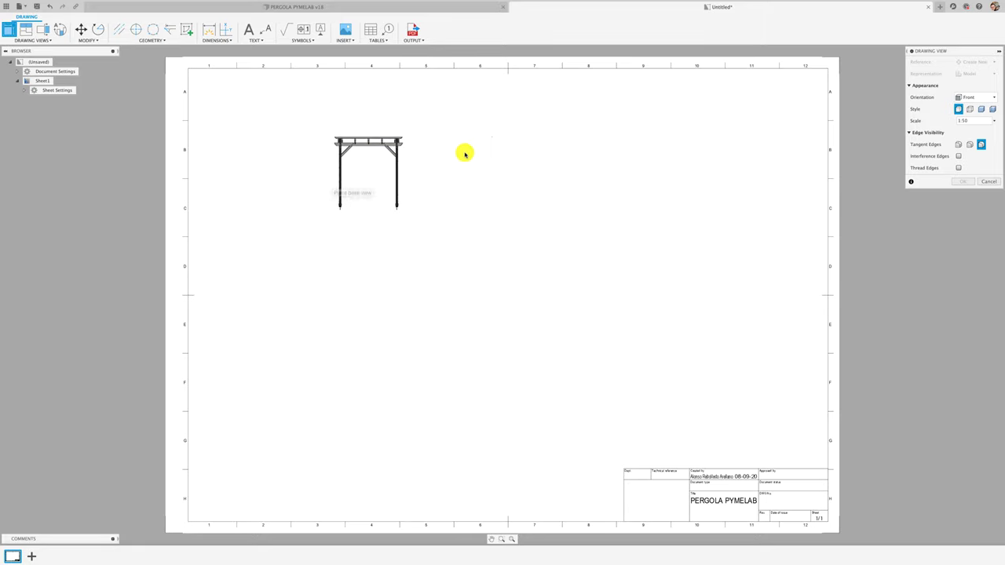
- Place the pergola front base view at upper left with Visible Edges style at 1:20
{"action": "left_click_drag", "start_coordinate": [945, 56], "coordinate": [618, 149]}
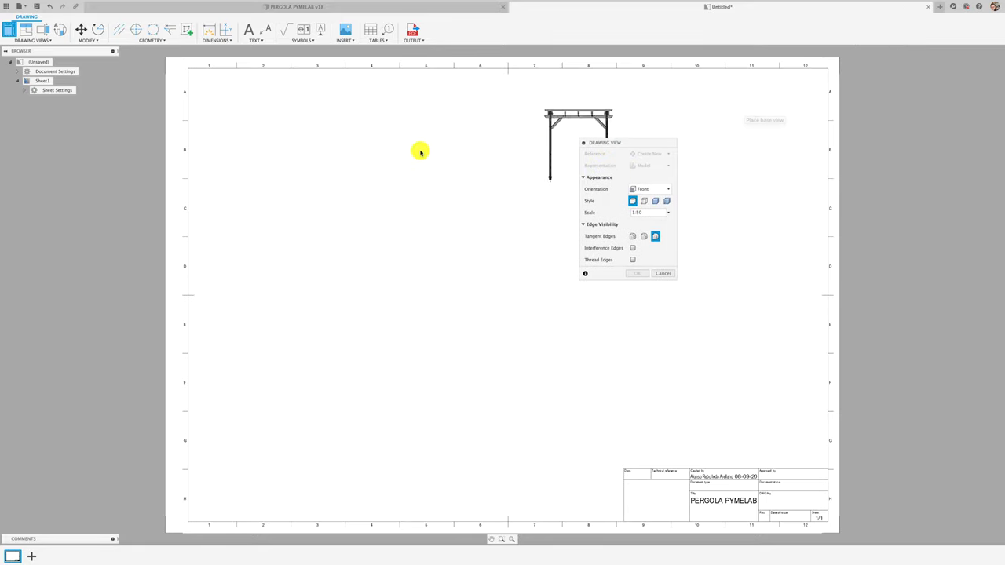
{"action": "left_click", "coordinate": [328, 182]}
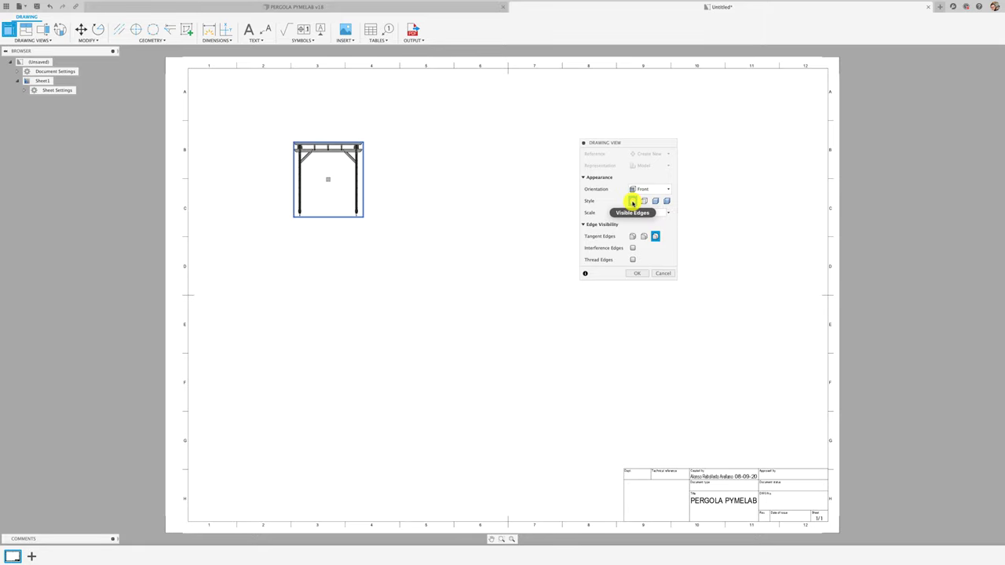
{"action": "left_click", "coordinate": [632, 202]}
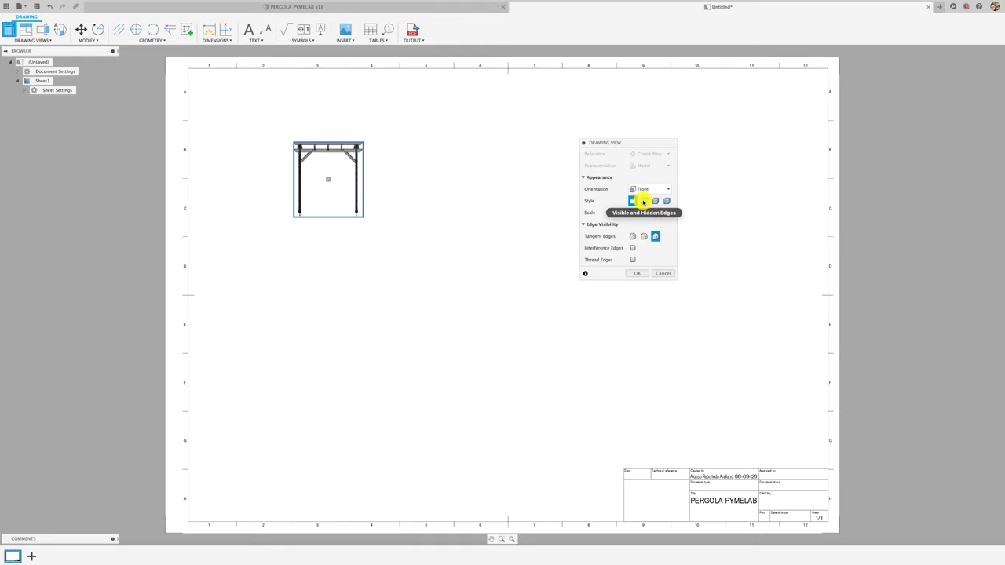
{"action": "left_click", "coordinate": [668, 212]}
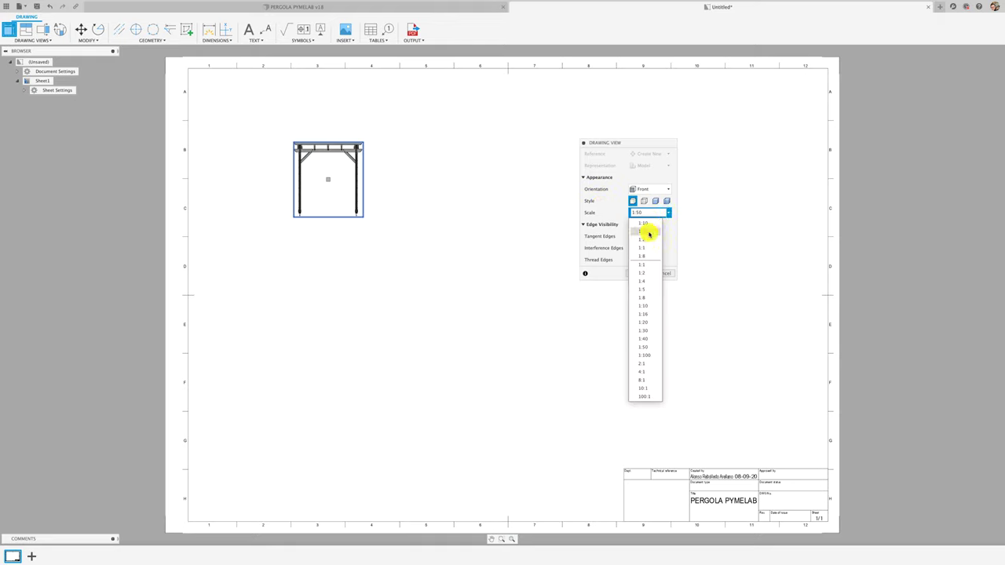
{"action": "left_click", "coordinate": [648, 234]}
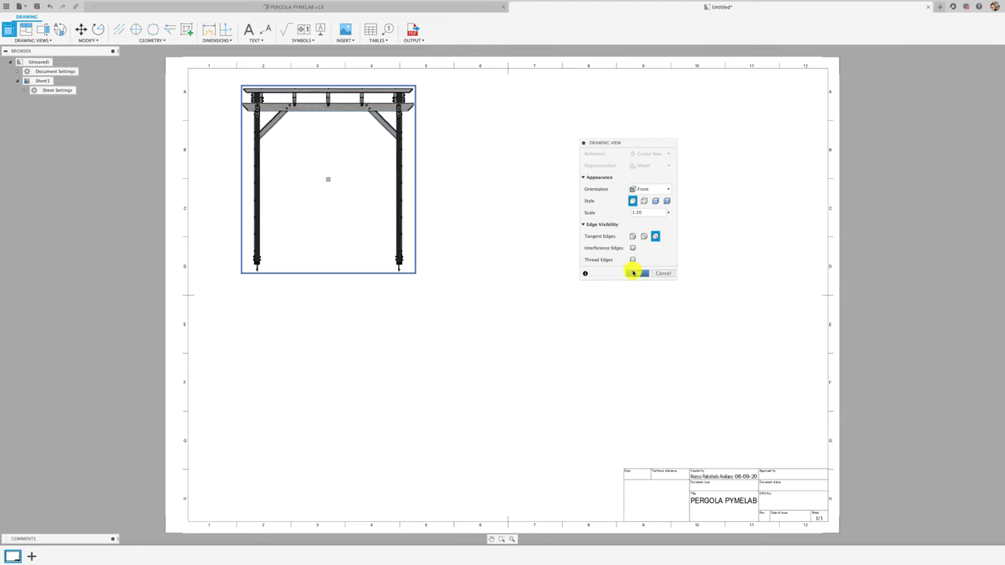
{"action": "left_click", "coordinate": [639, 274]}
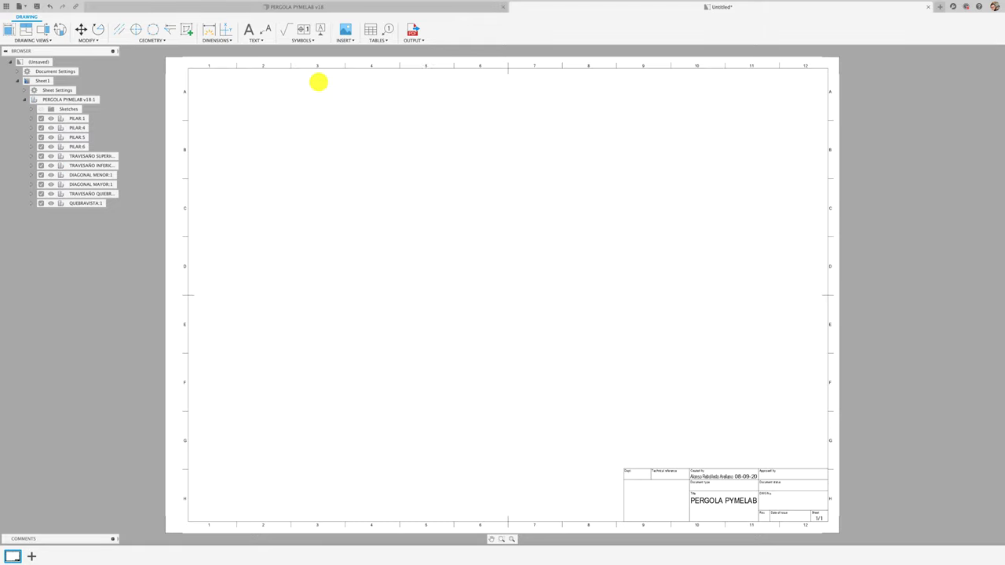
- Change the front view style to Visible and Hidden Edges, showing the bolts and pillar lines
{"action": "scroll", "coordinate": [321, 89], "scroll_direction": "up", "scroll_amount": 3}
{"action": "scroll", "coordinate": [338, 100], "scroll_direction": "up", "scroll_amount": 3}
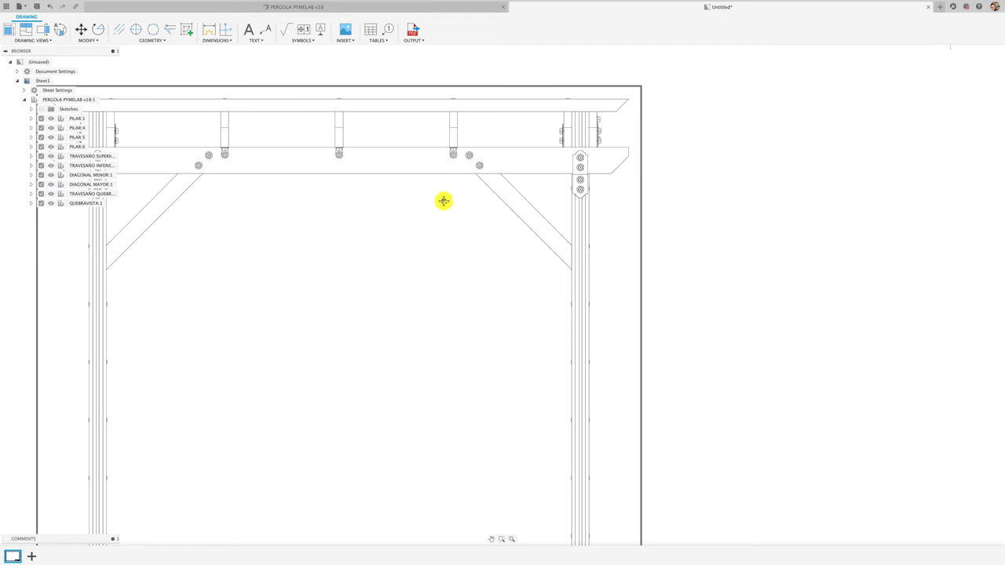
{"action": "middle_click_drag", "start_coordinate": [442, 202], "coordinate": [573, 206]}
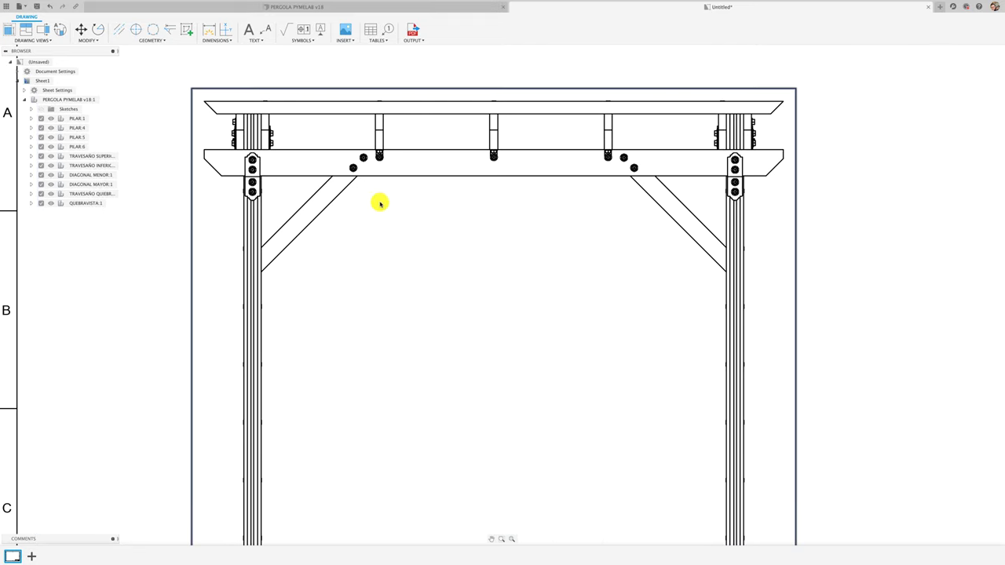
{"action": "double_click", "coordinate": [366, 89]}
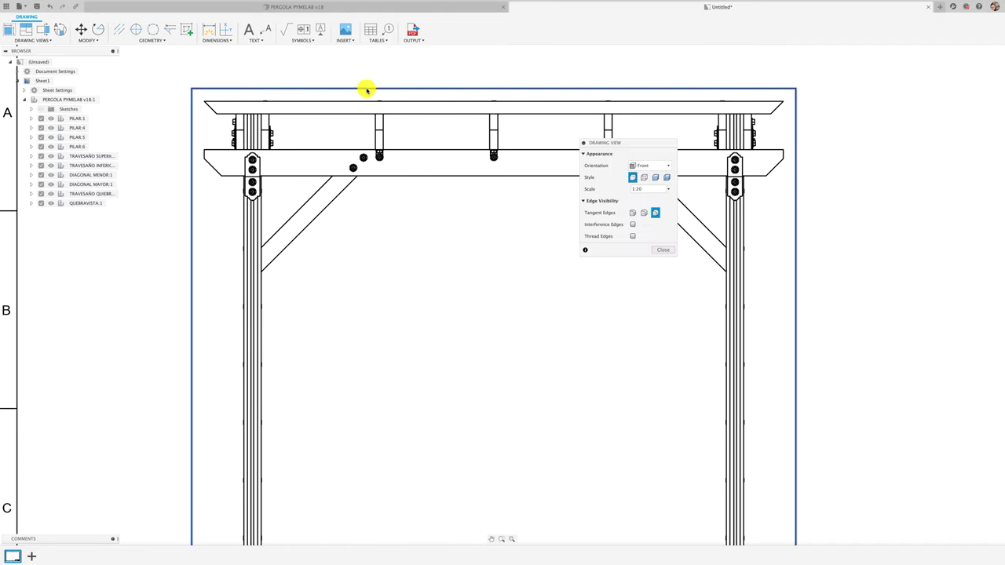
{"action": "left_click", "coordinate": [643, 177]}
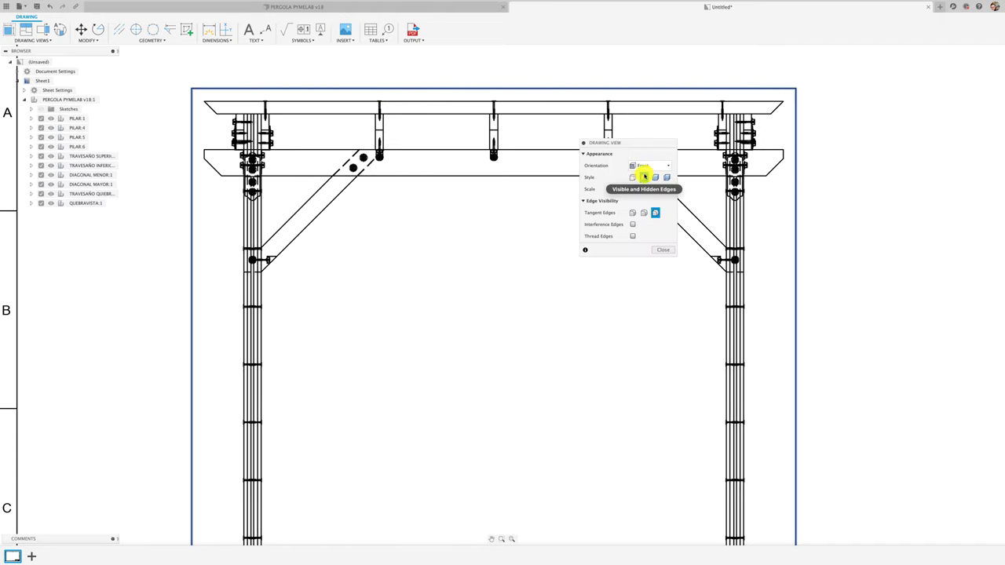
{"action": "left_click", "coordinate": [664, 249]}
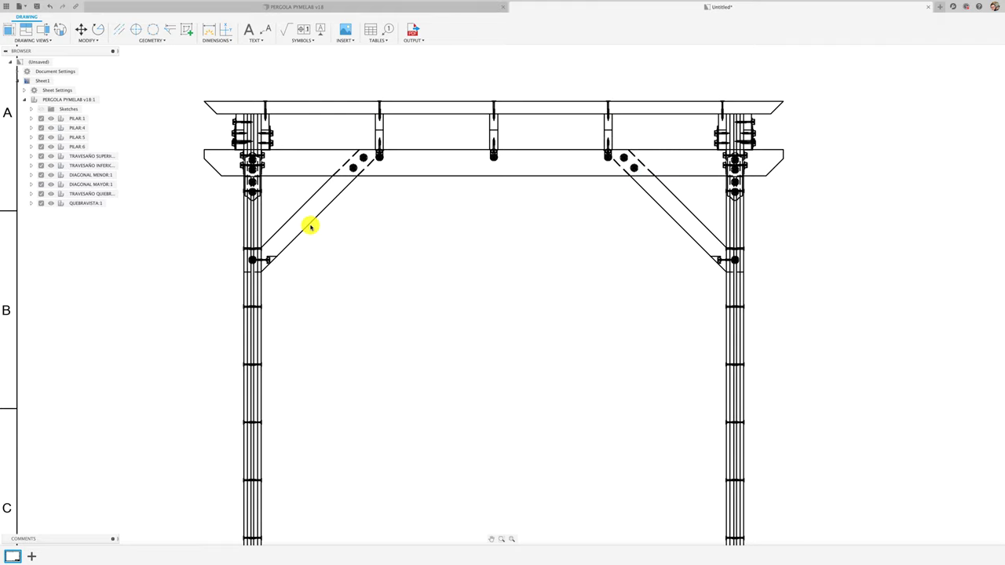
{"action": "scroll", "coordinate": [224, 255], "scroll_direction": "up", "scroll_amount": 2}
{"action": "scroll", "coordinate": [220, 256], "scroll_direction": "up", "scroll_amount": 2}
{"action": "scroll", "coordinate": [225, 248], "scroll_direction": "up", "scroll_amount": 1}
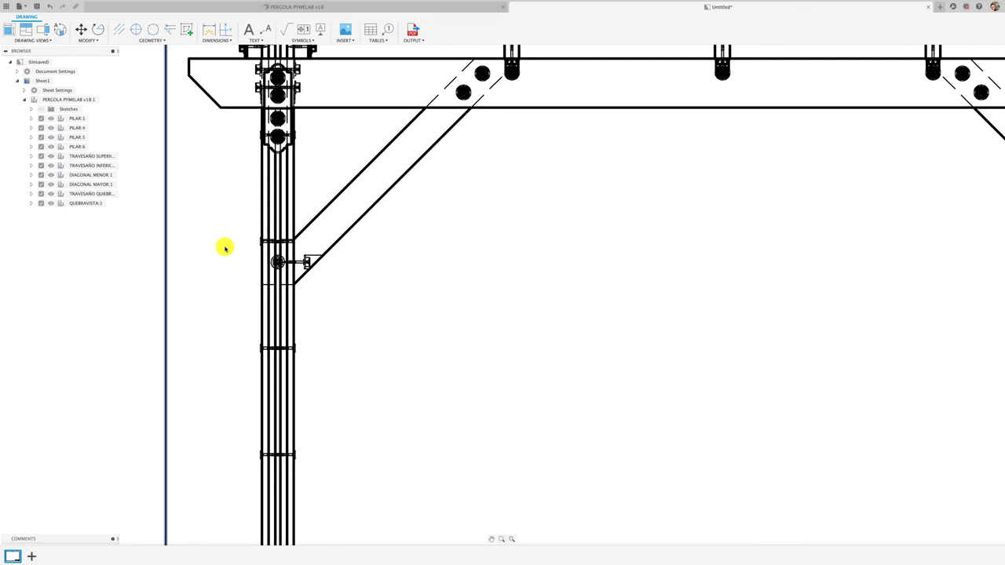
{"action": "scroll", "coordinate": [236, 249], "scroll_direction": "up", "scroll_amount": 2}
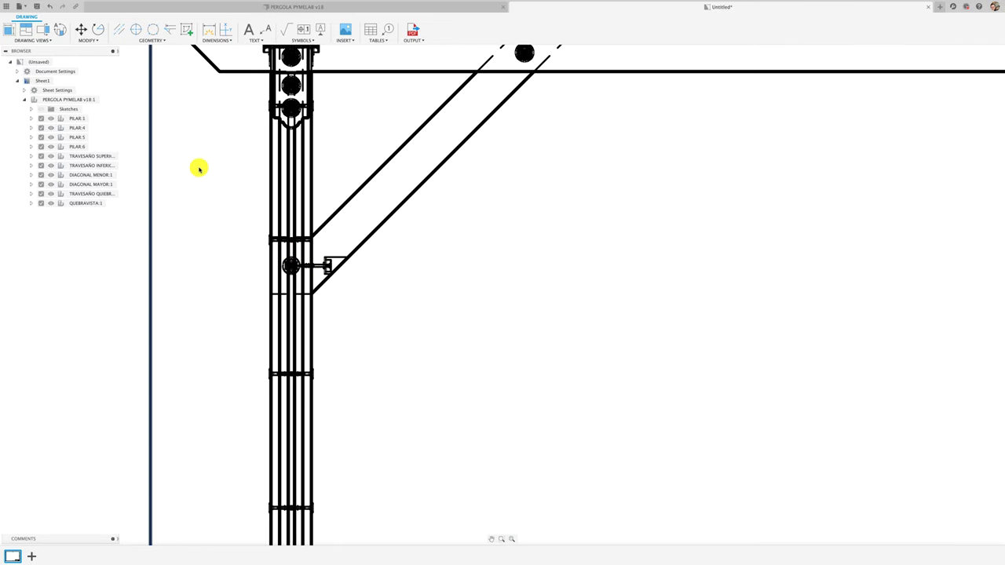
- Set linear and angular dimension precision to 0.1 in Document Settings
{"action": "left_click", "coordinate": [17, 71]}
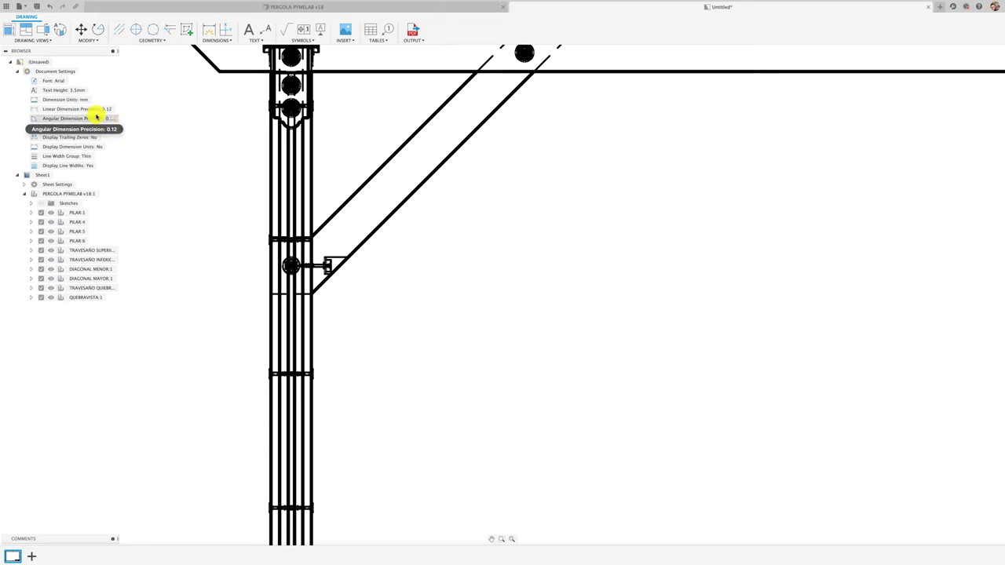
{"action": "left_click", "coordinate": [106, 110]}
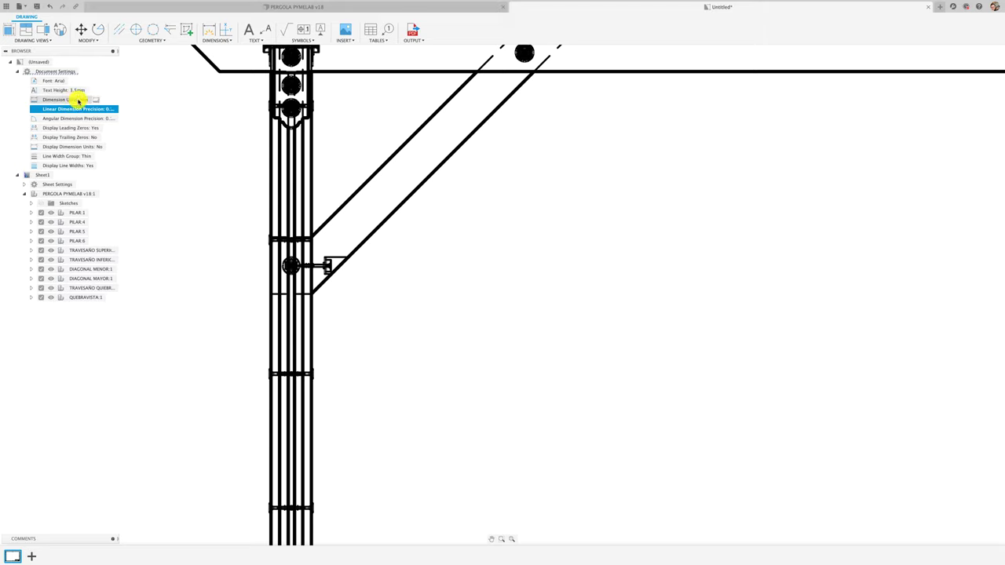
{"action": "left_click", "coordinate": [112, 109]}
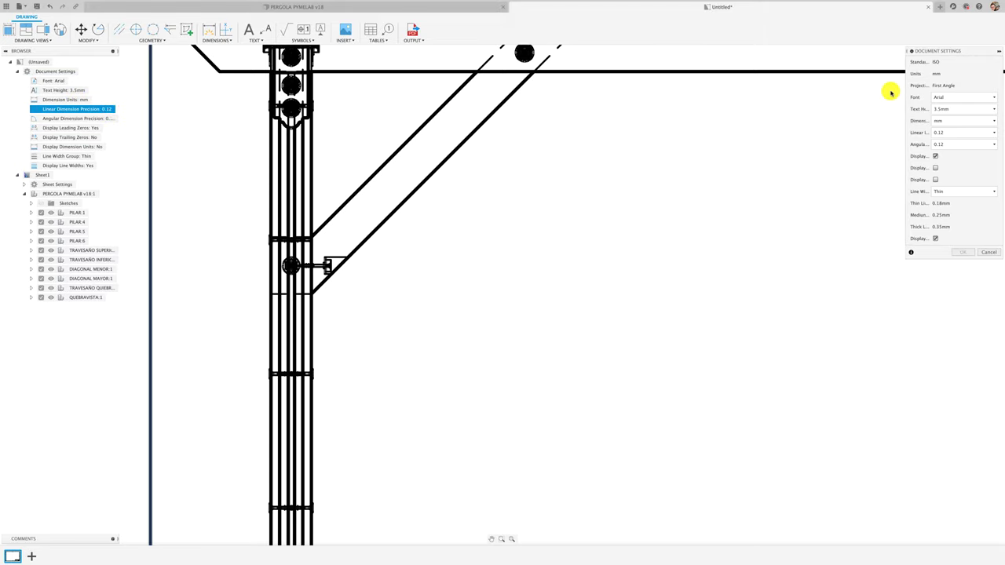
{"action": "left_click_drag", "start_coordinate": [967, 57], "coordinate": [526, 134]}
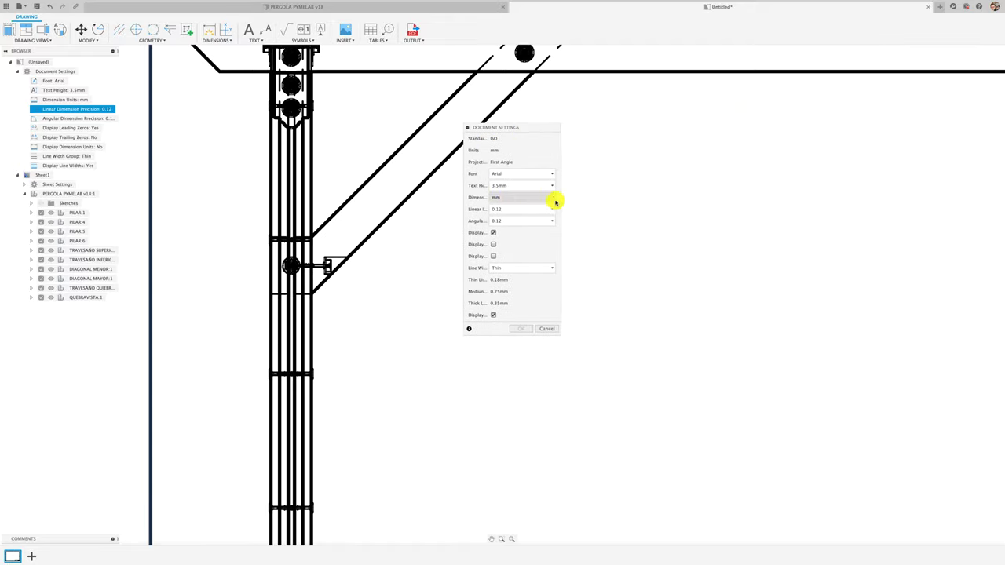
{"action": "left_click", "coordinate": [552, 209]}
{"action": "left_click", "coordinate": [518, 227]}
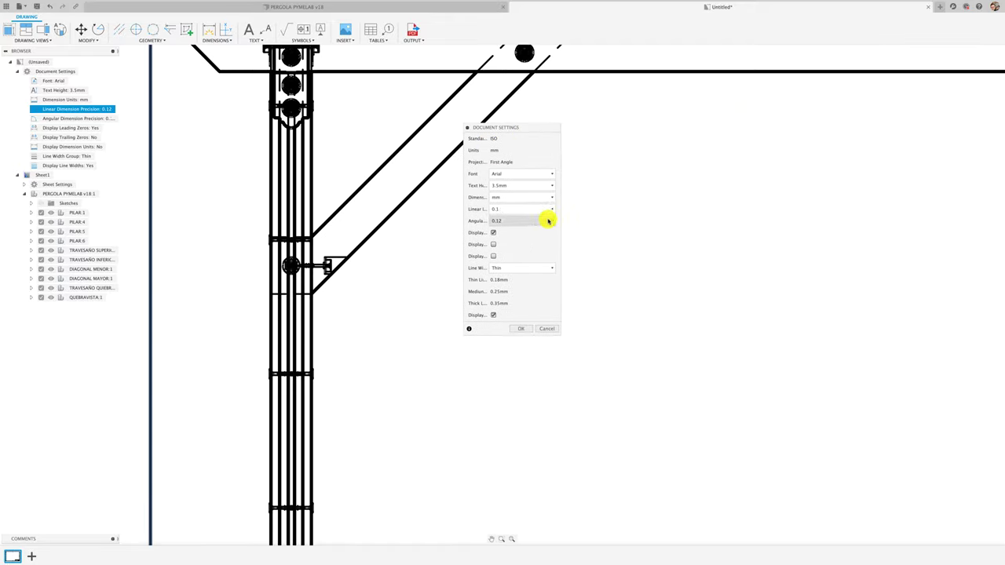
{"action": "left_click", "coordinate": [553, 222]}
{"action": "left_click", "coordinate": [520, 242]}
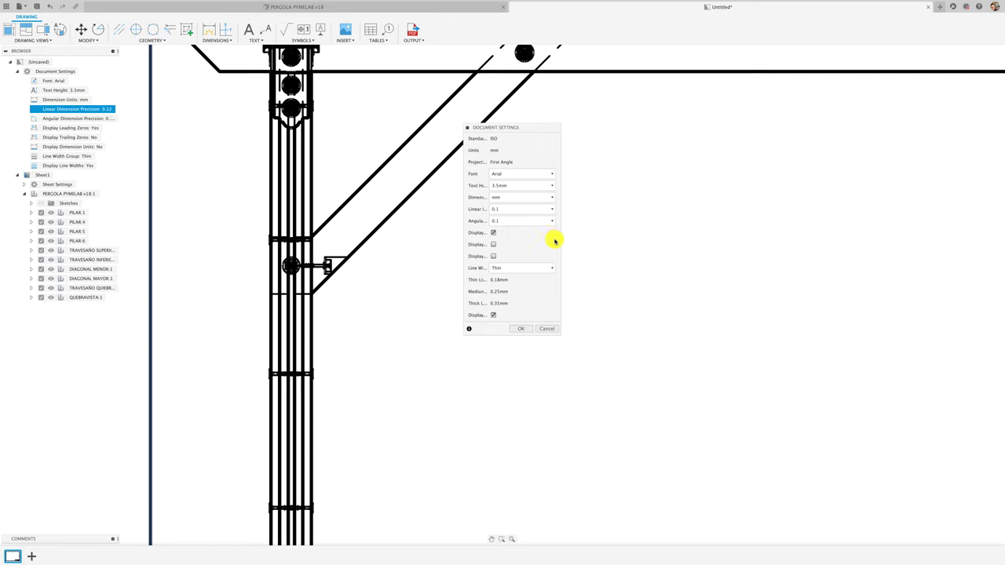
- Choose the Very Thin line width group and turn off line-width display
{"action": "left_click", "coordinate": [548, 268]}
{"action": "left_click", "coordinate": [511, 279]}
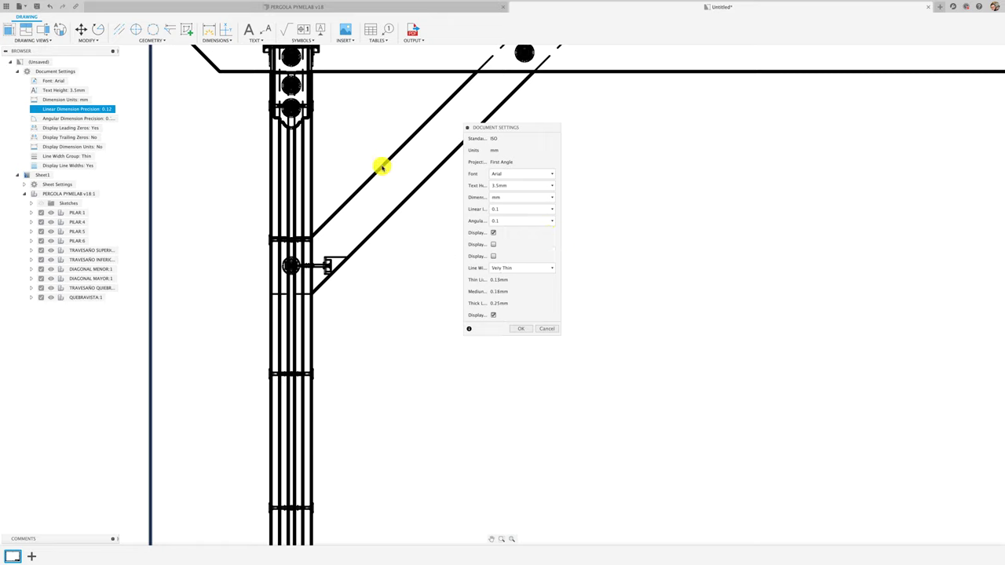
{"action": "left_click", "coordinate": [521, 328]}
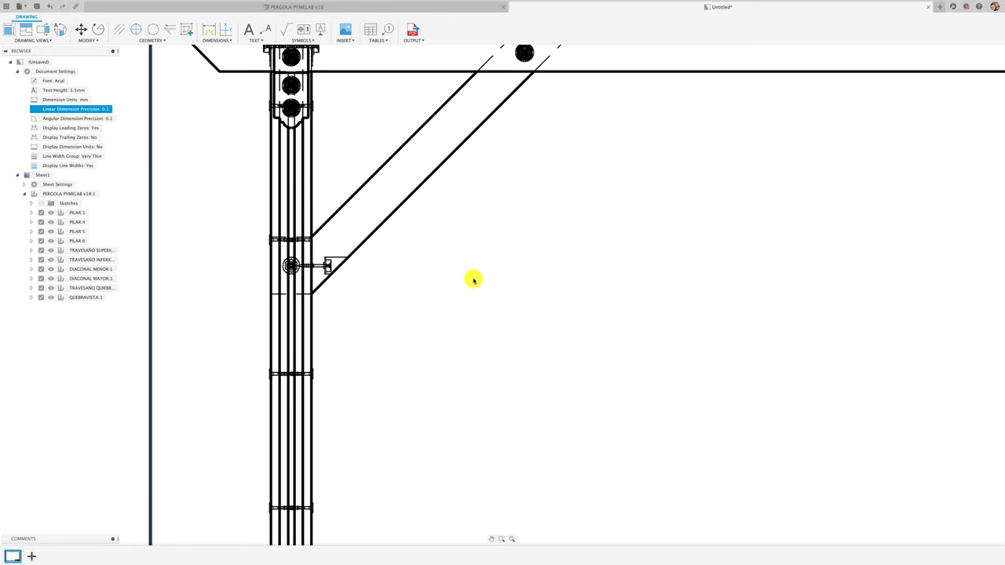
{"action": "left_click", "coordinate": [112, 109]}
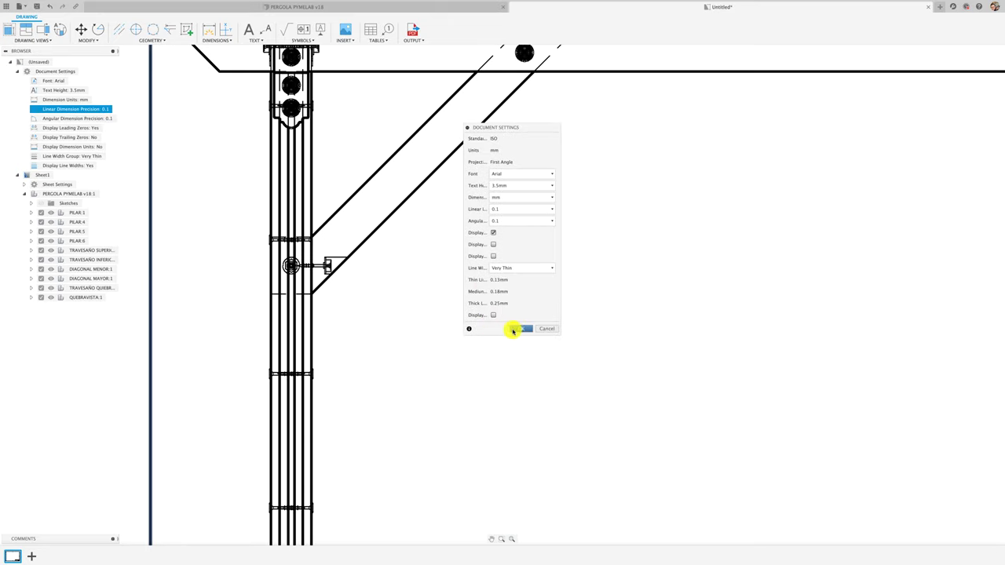
{"action": "left_click", "coordinate": [518, 329]}
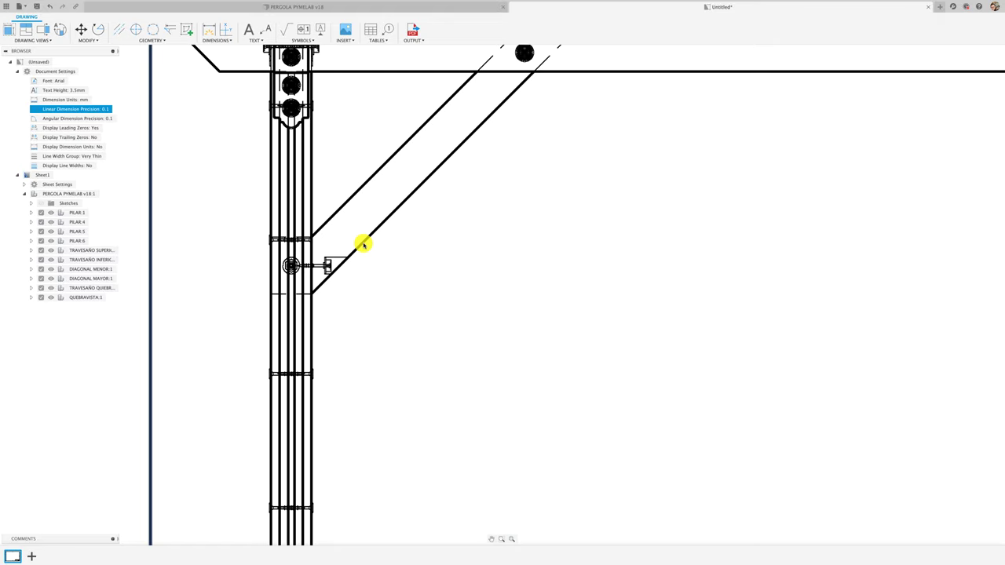
- Review the document settings, close them unchanged, and zoom out to the whole sheet
{"action": "left_click", "coordinate": [106, 110]}
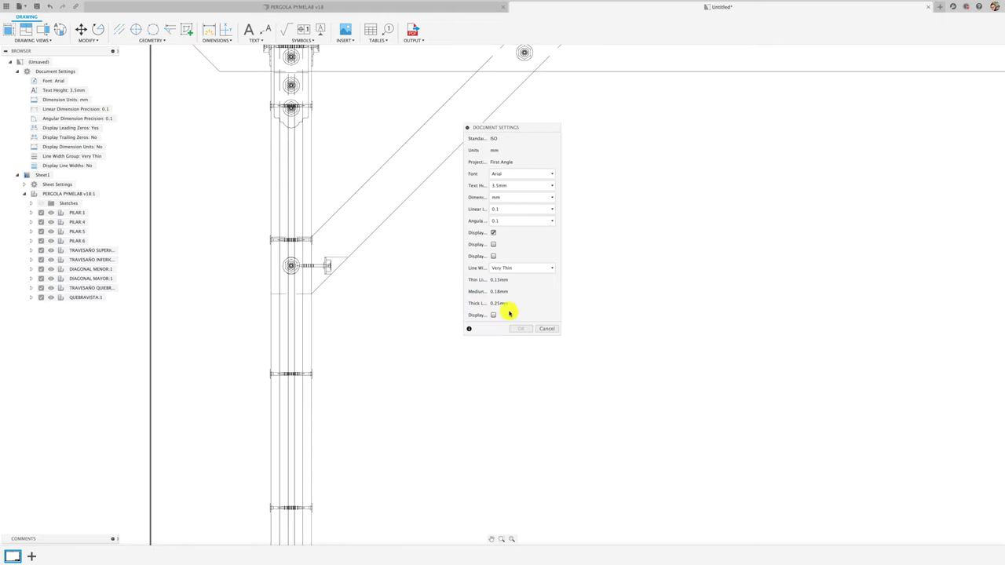
{"action": "left_click", "coordinate": [547, 330]}
{"action": "scroll", "coordinate": [444, 266], "scroll_direction": "down", "scroll_amount": 3}
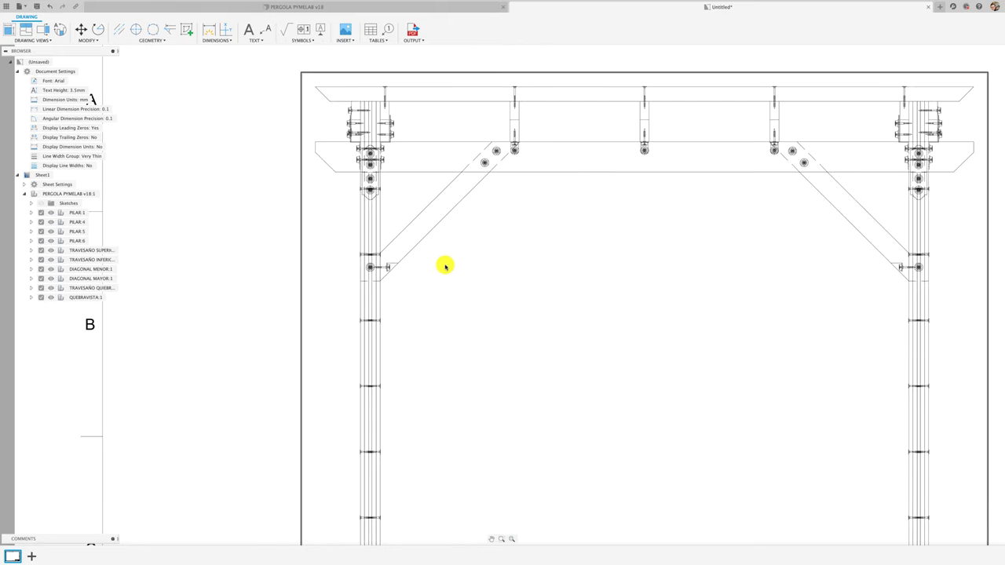
{"action": "scroll", "coordinate": [444, 267], "scroll_direction": "down", "scroll_amount": 3}
{"action": "scroll", "coordinate": [487, 259], "scroll_direction": "down", "scroll_amount": 2}
{"action": "scroll", "coordinate": [462, 212], "scroll_direction": "down", "scroll_amount": 2}
- Nudge the front view, then project a top plan below it and a side elevation right
{"action": "scroll", "coordinate": [459, 236], "scroll_direction": "down", "scroll_amount": 2}
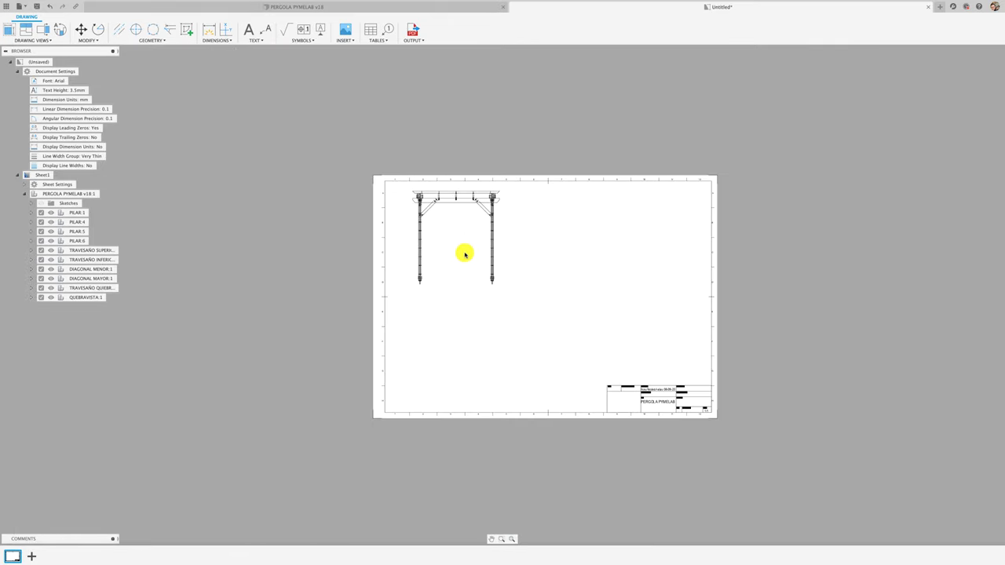
{"action": "scroll", "coordinate": [471, 263], "scroll_direction": "up", "scroll_amount": 1}
{"action": "left_click", "coordinate": [473, 299]}
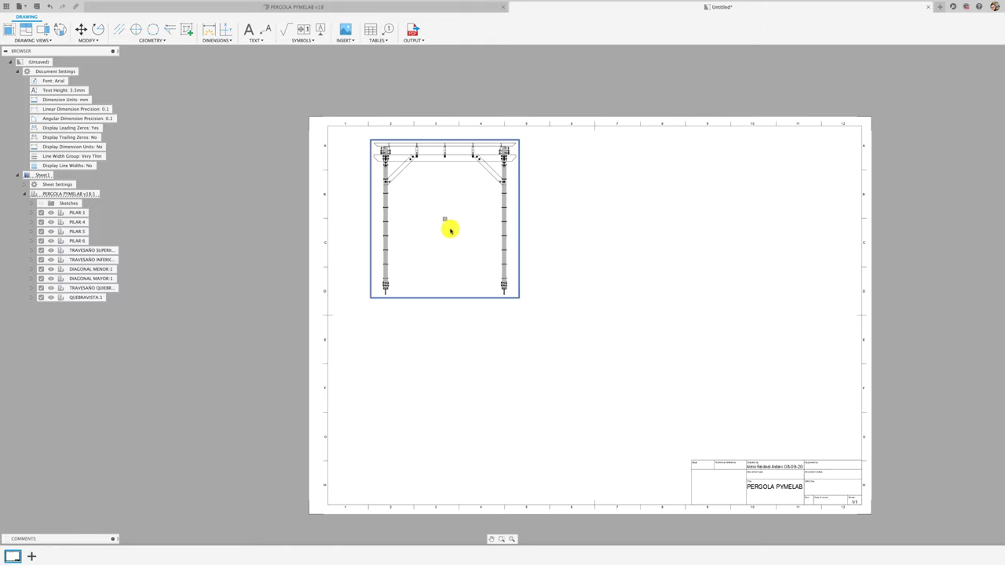
{"action": "mouse_move", "coordinate": [446, 219]}
{"action": "left_mouse_down"}
{"action": "mouse_move", "coordinate": [464, 222]}
{"action": "mouse_move", "coordinate": [474, 238]}
{"action": "left_mouse_up"}
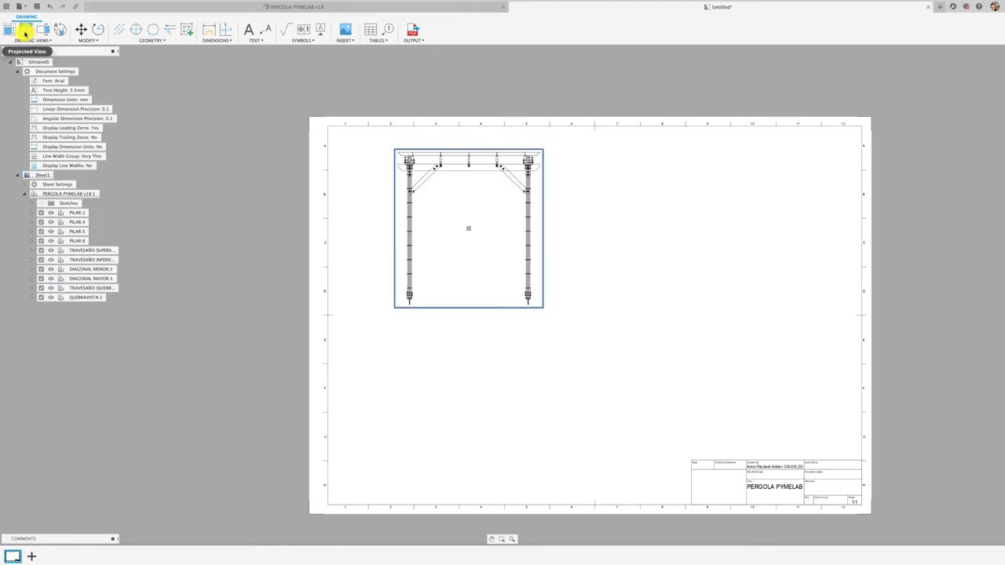
{"action": "left_click", "coordinate": [26, 32]}
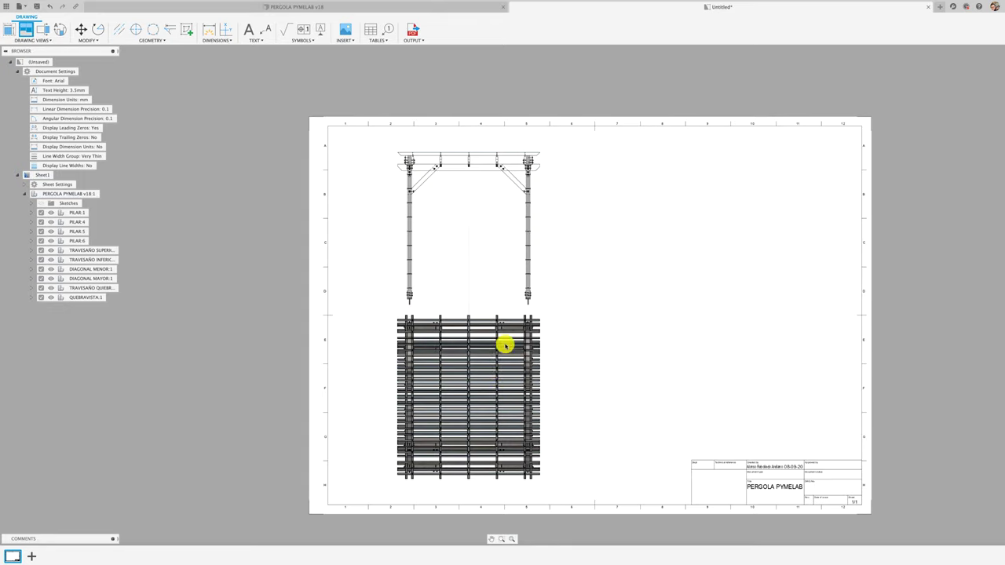
{"action": "left_click", "coordinate": [644, 217]}
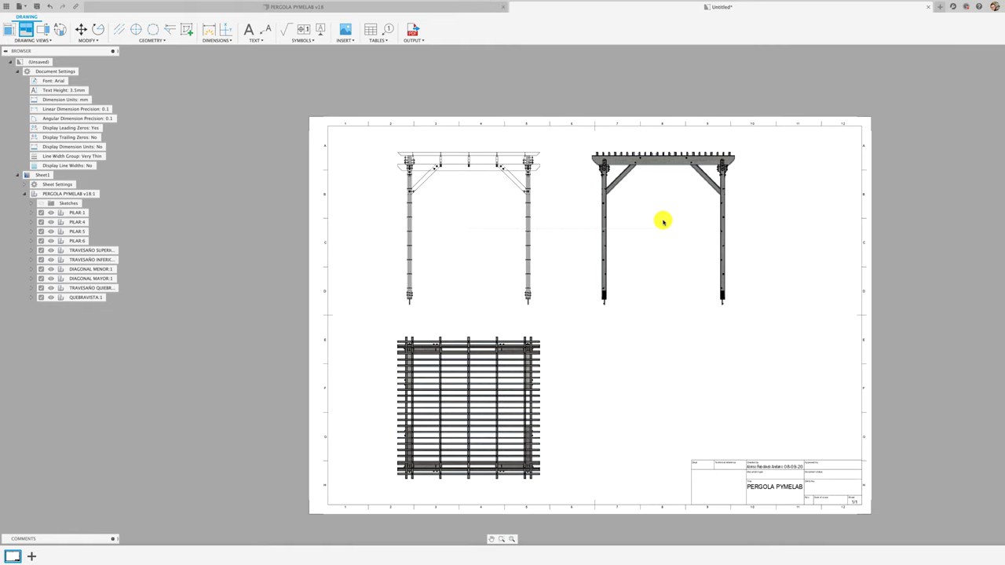
{"action": "left_click", "coordinate": [664, 223]}
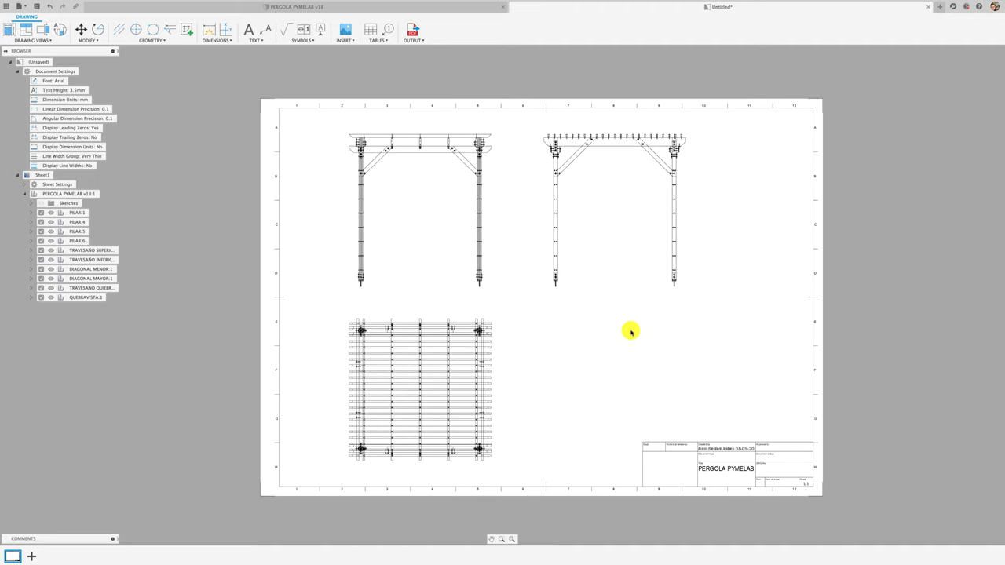
- Set the side elevation view's style to Visible Edges, removing its hidden dashed lines
{"action": "scroll", "coordinate": [518, 217], "scroll_direction": "up", "scroll_amount": 2}
{"action": "scroll", "coordinate": [509, 234], "scroll_direction": "up", "scroll_amount": 1}
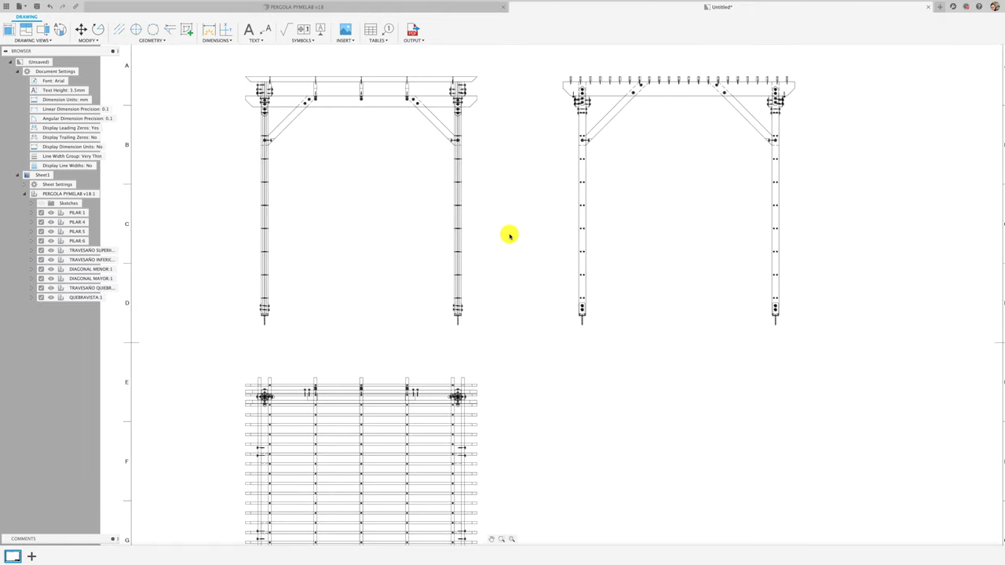
{"action": "scroll", "coordinate": [527, 243], "scroll_direction": "up", "scroll_amount": 2}
{"action": "scroll", "coordinate": [568, 281], "scroll_direction": "up", "scroll_amount": 2}
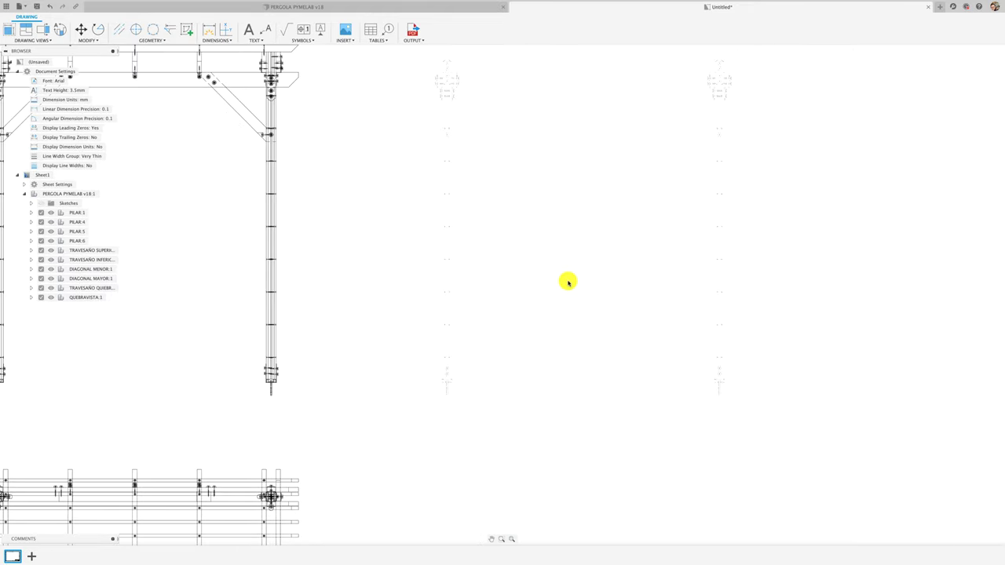
{"action": "scroll", "coordinate": [567, 281], "scroll_direction": "up", "scroll_amount": 1}
{"action": "scroll", "coordinate": [471, 271], "scroll_direction": "up", "scroll_amount": 2}
{"action": "scroll", "coordinate": [400, 265], "scroll_direction": "up", "scroll_amount": 1}
{"action": "scroll", "coordinate": [385, 265], "scroll_direction": "up", "scroll_amount": 2}
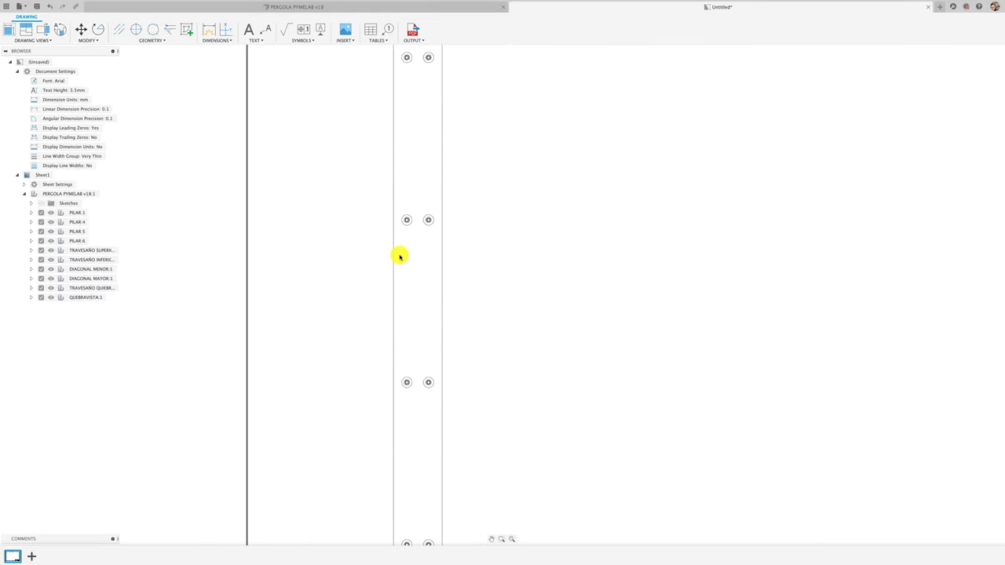
{"action": "scroll", "coordinate": [400, 255], "scroll_direction": "down", "scroll_amount": 4}
{"action": "scroll", "coordinate": [399, 254], "scroll_direction": "down", "scroll_amount": 3}
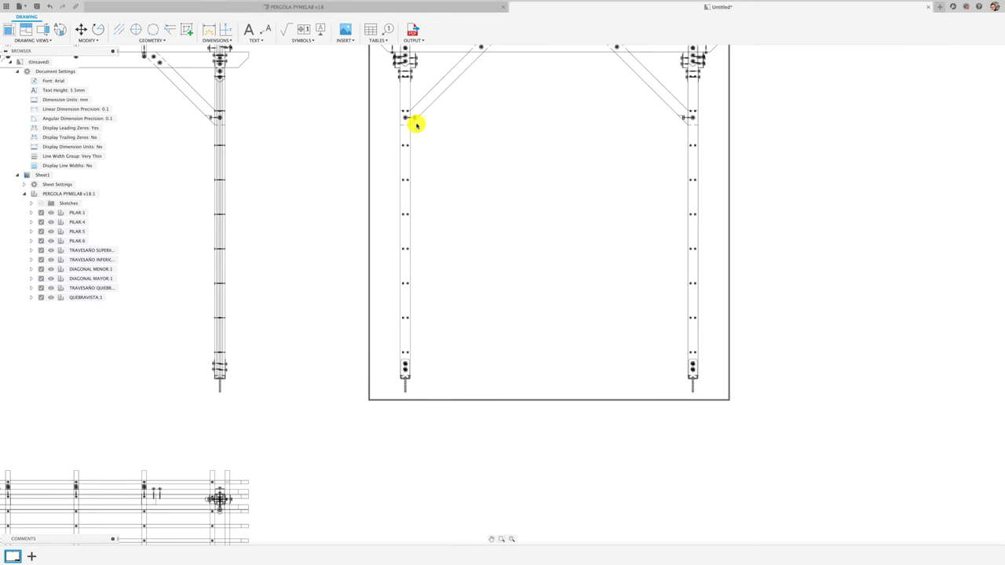
{"action": "scroll", "coordinate": [471, 237], "scroll_direction": "down", "scroll_amount": 1}
{"action": "scroll", "coordinate": [471, 238], "scroll_direction": "down", "scroll_amount": 1}
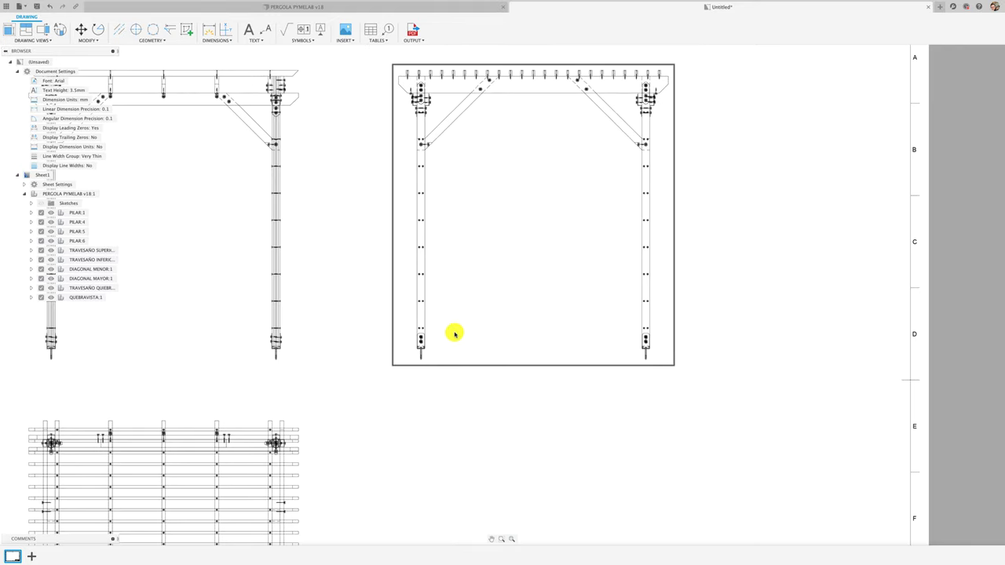
{"action": "double_click", "coordinate": [482, 365]}
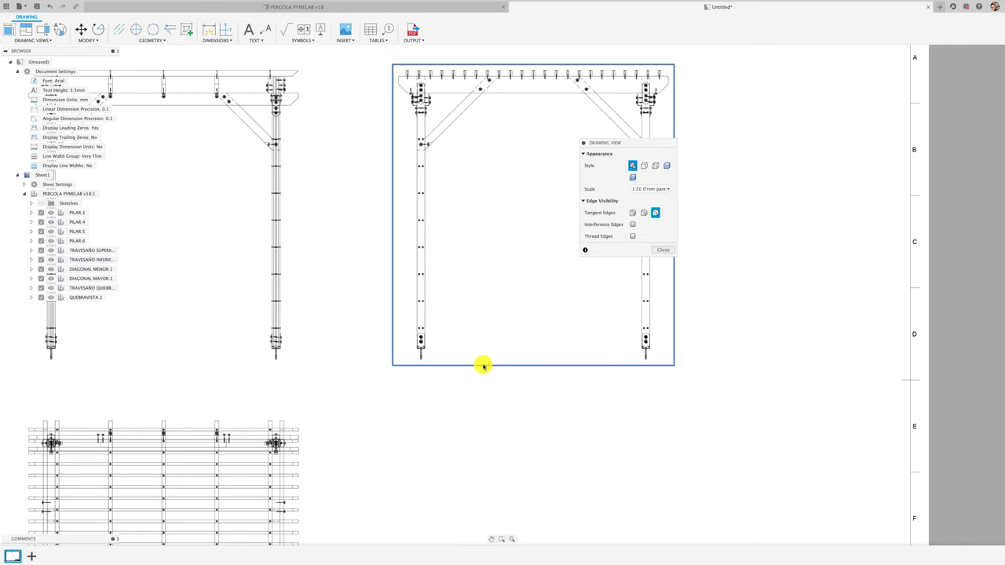
{"action": "left_click", "coordinate": [644, 164]}
{"action": "left_click", "coordinate": [663, 250]}
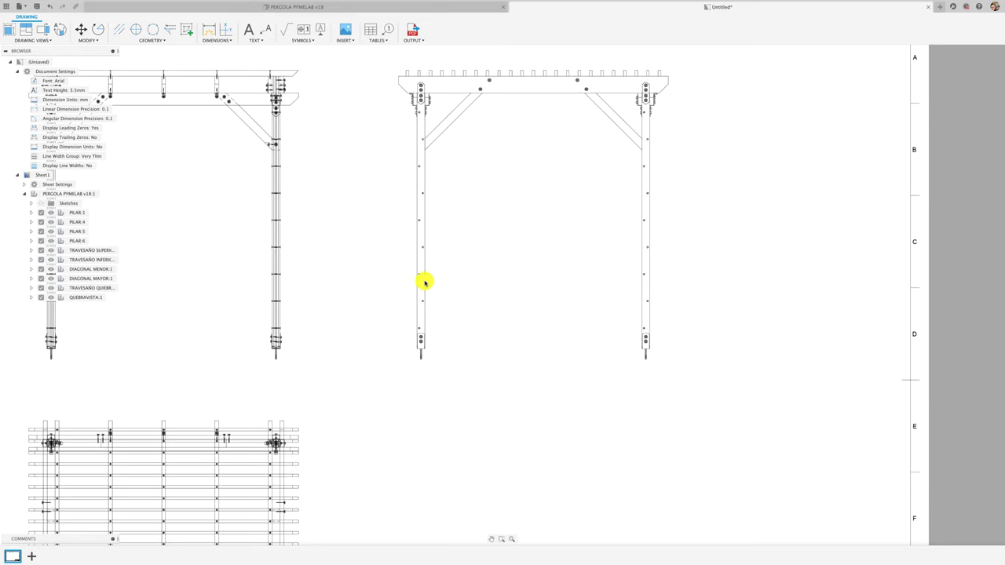
{"action": "scroll", "coordinate": [458, 319], "scroll_direction": "up", "scroll_amount": 2}
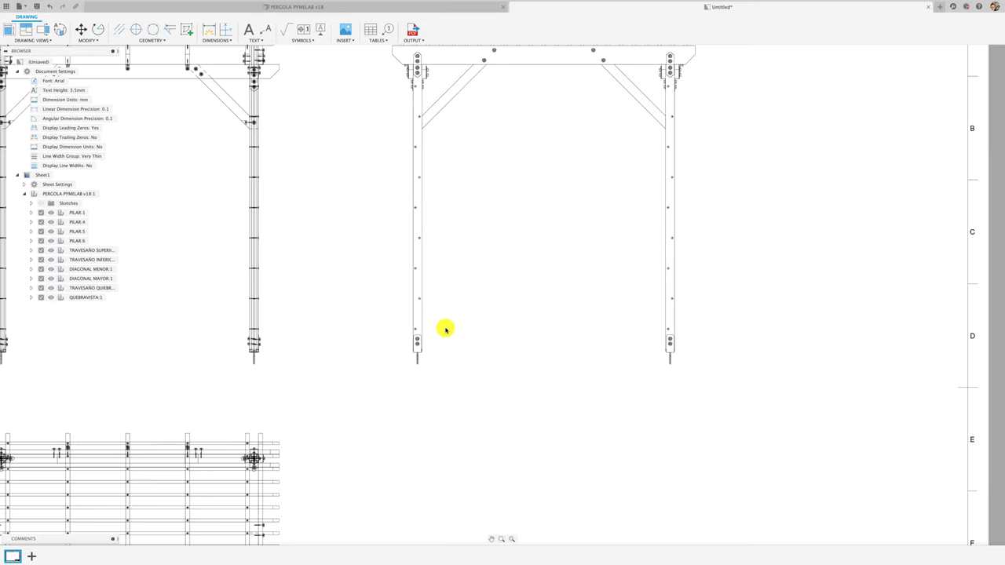
{"action": "scroll", "coordinate": [493, 267], "scroll_direction": "down", "scroll_amount": 1}
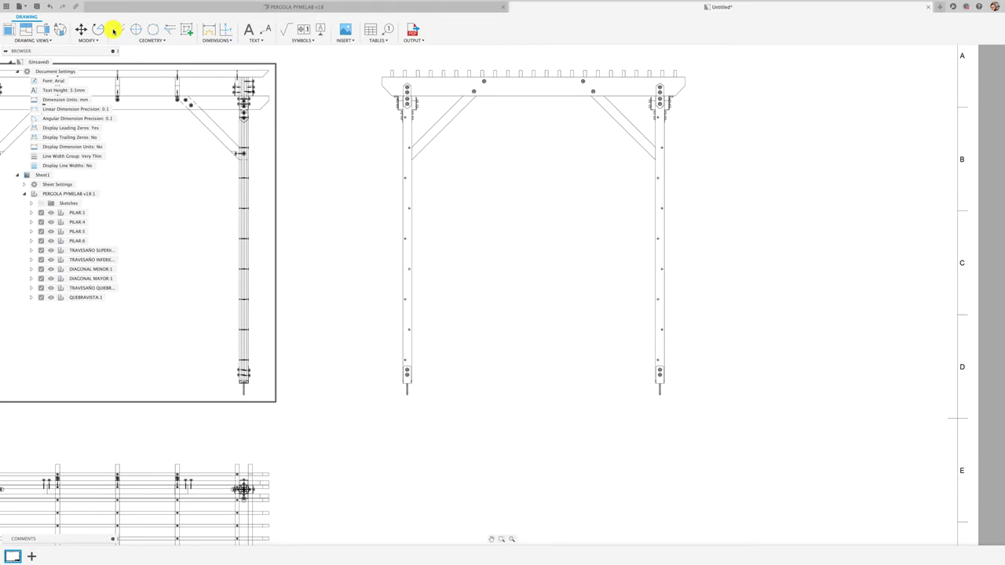
- Add a centerline between the side view's left and right pillar edges
{"action": "left_click", "coordinate": [119, 30]}
{"action": "left_click", "coordinate": [412, 254]}
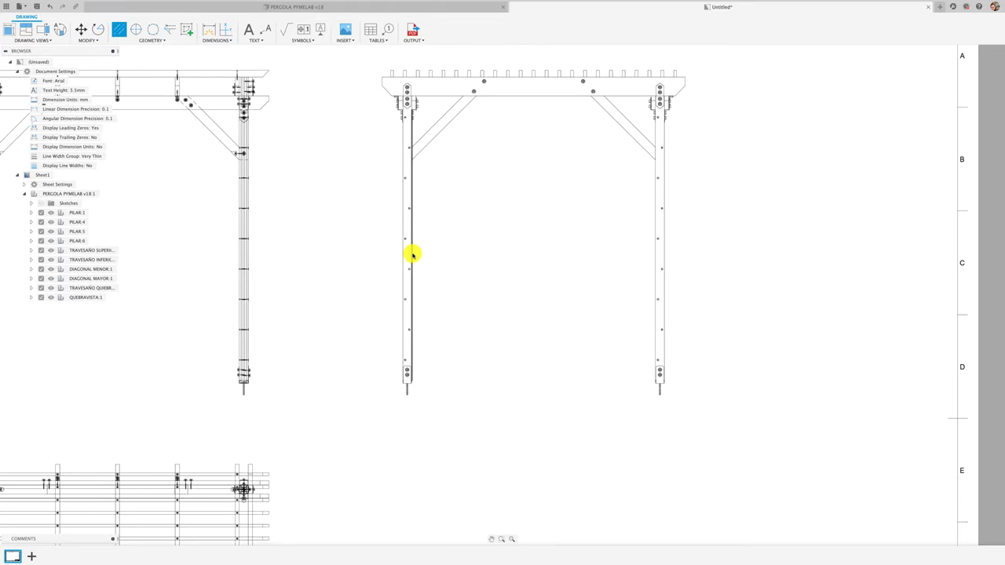
{"action": "left_click", "coordinate": [653, 279]}
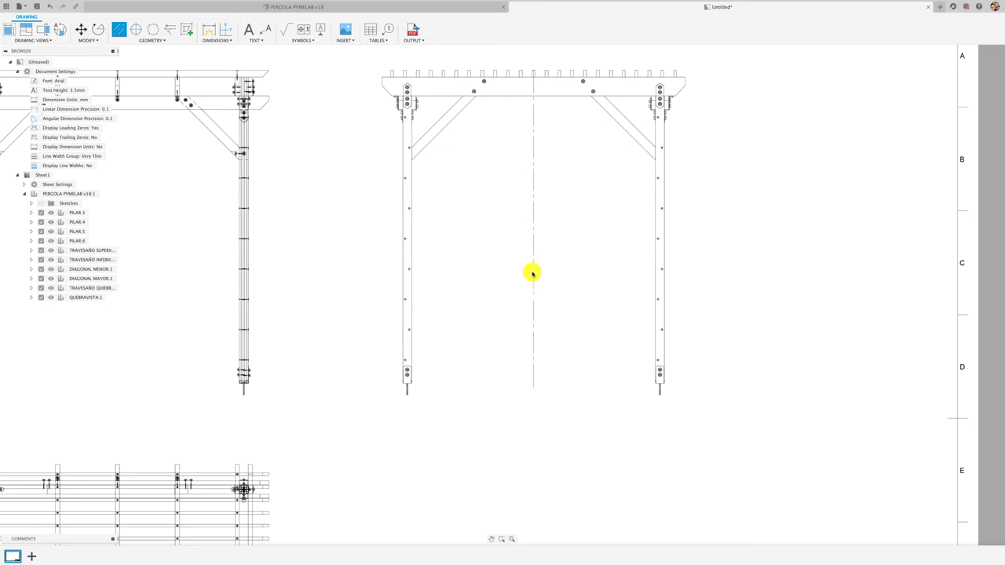
- Add the front view's centerline from its pillar edges, then return to both elevations
{"action": "middle_click_drag", "start_coordinate": [531, 272], "coordinate": [622, 269]}
{"action": "scroll", "coordinate": [274, 213], "scroll_direction": "up", "scroll_amount": 2}
{"action": "scroll", "coordinate": [274, 206], "scroll_direction": "up", "scroll_amount": 1}
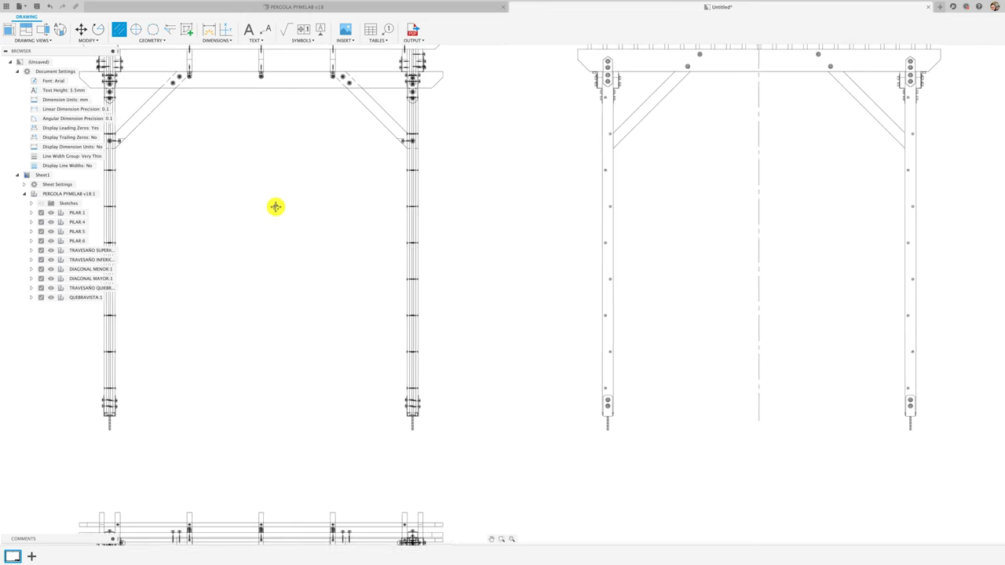
{"action": "middle_click_drag", "start_coordinate": [274, 206], "coordinate": [373, 220]}
{"action": "left_click", "coordinate": [213, 273]}
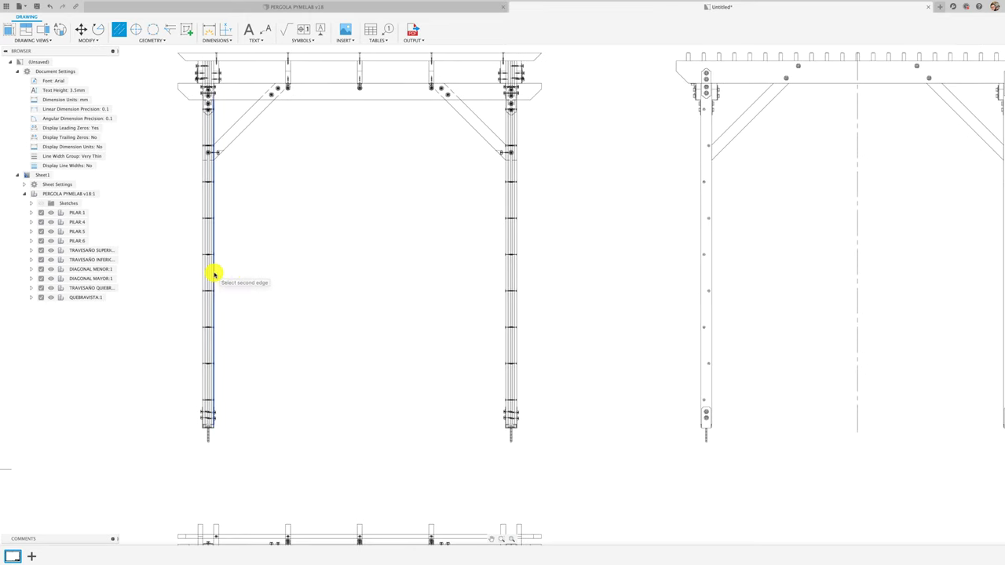
{"action": "key", "text": "Escape"}
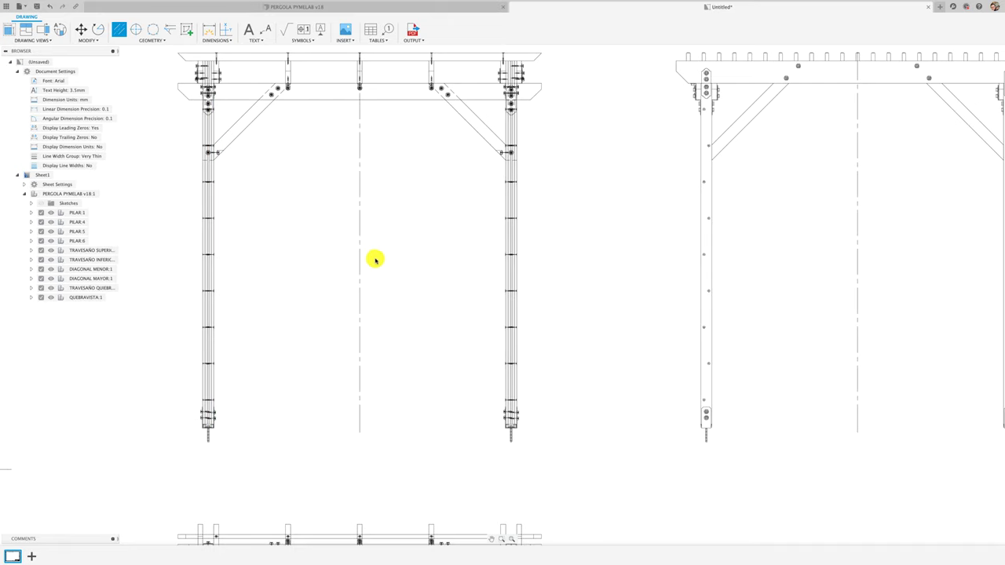
{"action": "scroll", "coordinate": [417, 264], "scroll_direction": "down", "scroll_amount": 1}
{"action": "middle_click_drag", "start_coordinate": [565, 291], "coordinate": [498, 253]}
{"action": "scroll", "coordinate": [601, 323], "scroll_direction": "up", "scroll_amount": 2}
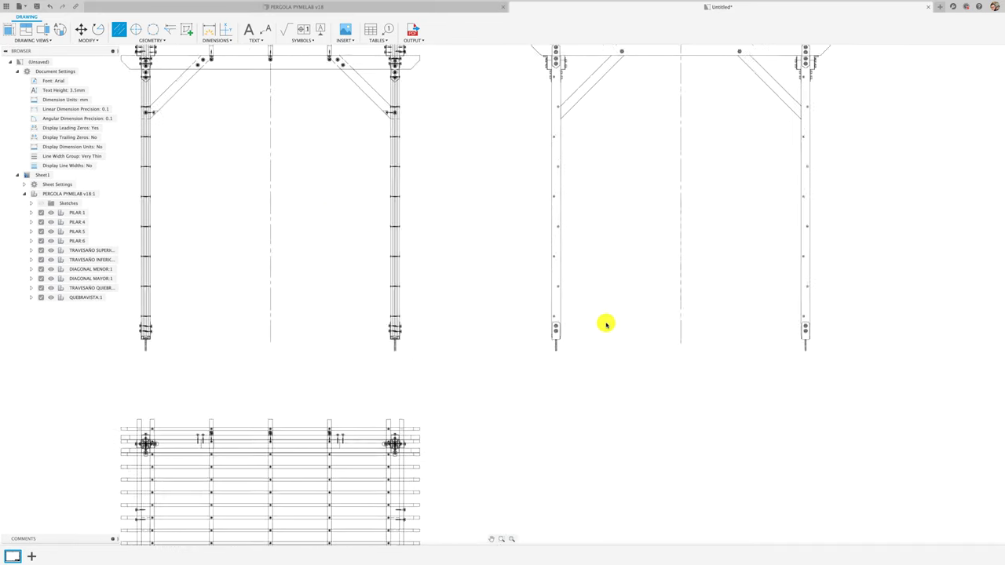
{"action": "middle_click_drag", "start_coordinate": [605, 322], "coordinate": [504, 312]}
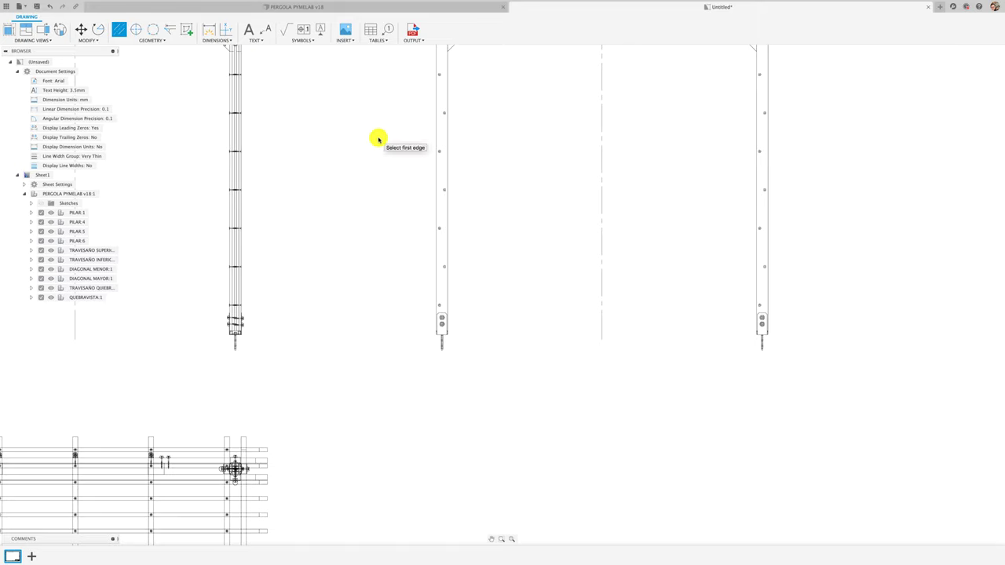
- Dimension the 2500 width between the two pillar bases with the Dimension tool
{"action": "left_click", "coordinate": [208, 31]}
{"action": "scroll", "coordinate": [440, 321], "scroll_direction": "up", "scroll_amount": 2}
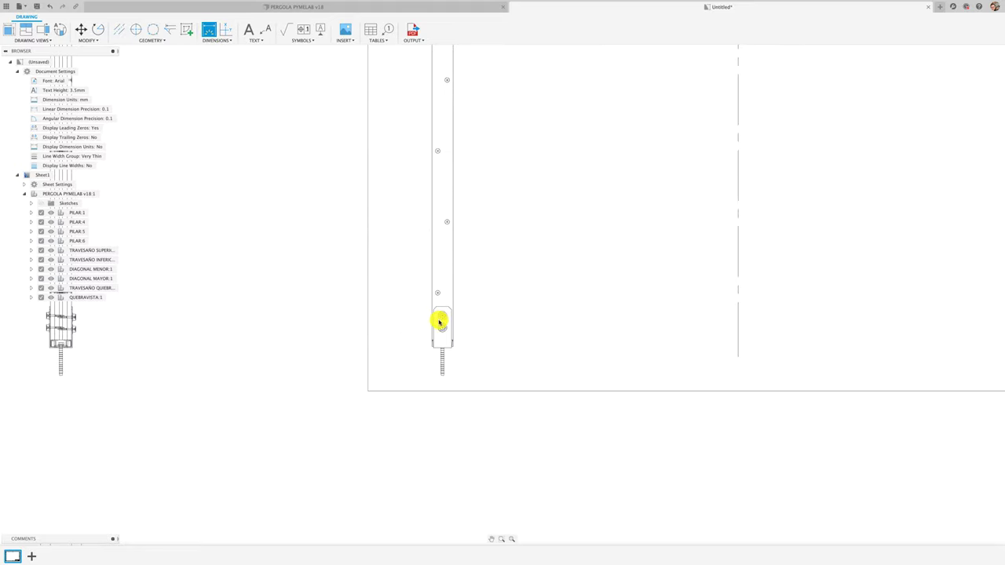
{"action": "scroll", "coordinate": [445, 307], "scroll_direction": "up", "scroll_amount": 1}
{"action": "scroll", "coordinate": [443, 306], "scroll_direction": "up", "scroll_amount": 2}
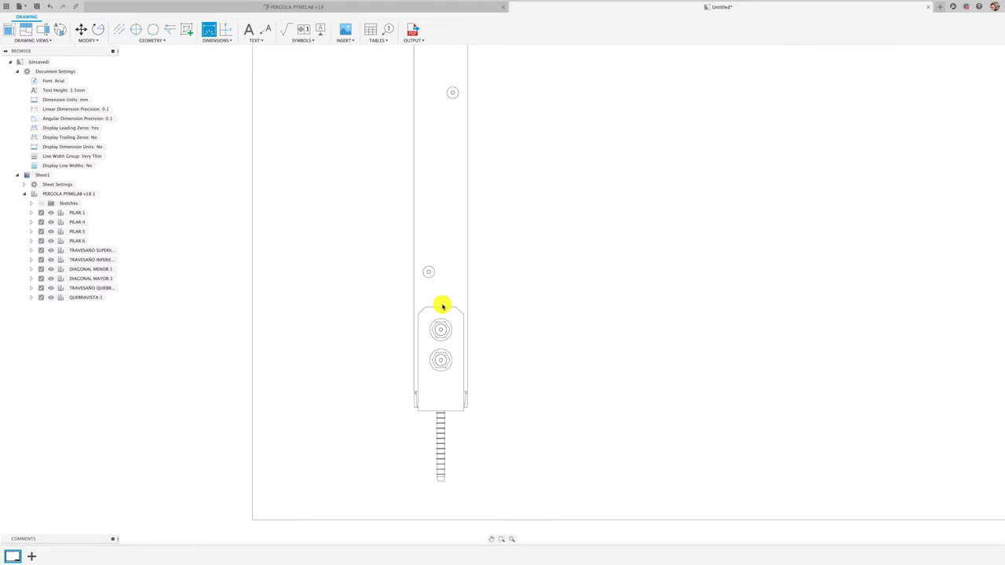
{"action": "scroll", "coordinate": [441, 330], "scroll_direction": "up", "scroll_amount": 2}
{"action": "scroll", "coordinate": [439, 330], "scroll_direction": "up", "scroll_amount": 2}
{"action": "scroll", "coordinate": [436, 330], "scroll_direction": "up", "scroll_amount": 2}
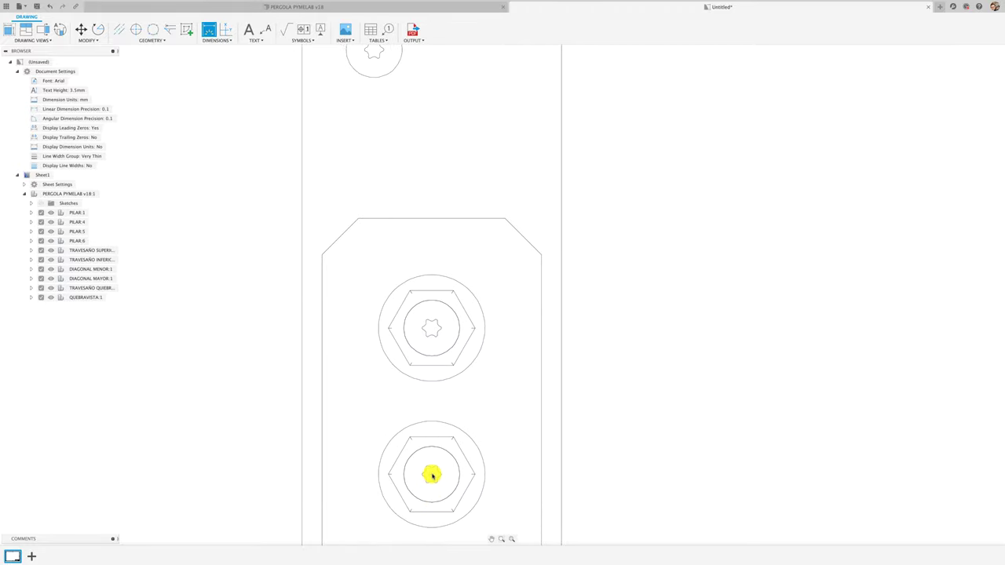
{"action": "scroll", "coordinate": [489, 386], "scroll_direction": "down", "scroll_amount": 3}
{"action": "scroll", "coordinate": [489, 381], "scroll_direction": "down", "scroll_amount": 2}
{"action": "scroll", "coordinate": [500, 375], "scroll_direction": "down", "scroll_amount": 2}
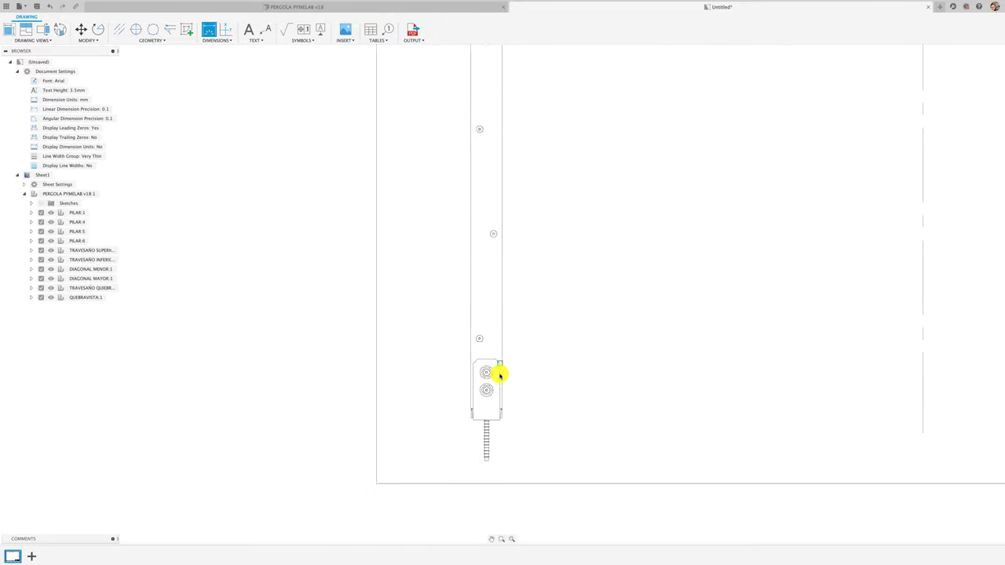
{"action": "scroll", "coordinate": [499, 375], "scroll_direction": "down", "scroll_amount": 8}
{"action": "middle_click_drag", "start_coordinate": [588, 375], "coordinate": [664, 343]}
{"action": "scroll", "coordinate": [655, 356], "scroll_direction": "up", "scroll_amount": 3}
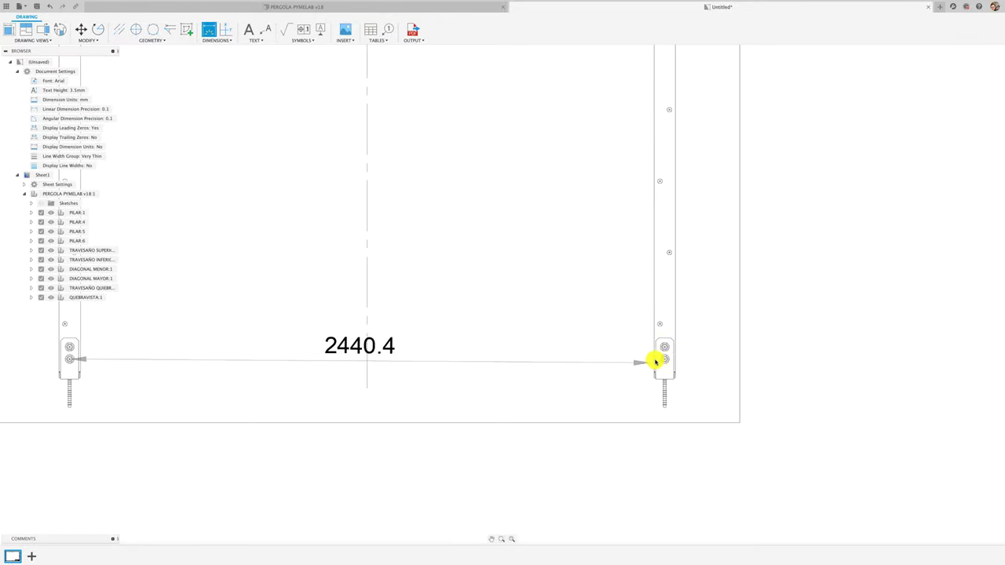
{"action": "scroll", "coordinate": [664, 354], "scroll_direction": "up", "scroll_amount": 2}
{"action": "scroll", "coordinate": [664, 361], "scroll_direction": "up", "scroll_amount": 2}
{"action": "scroll", "coordinate": [666, 363], "scroll_direction": "up", "scroll_amount": 2}
{"action": "scroll", "coordinate": [666, 363], "scroll_direction": "up", "scroll_amount": 3}
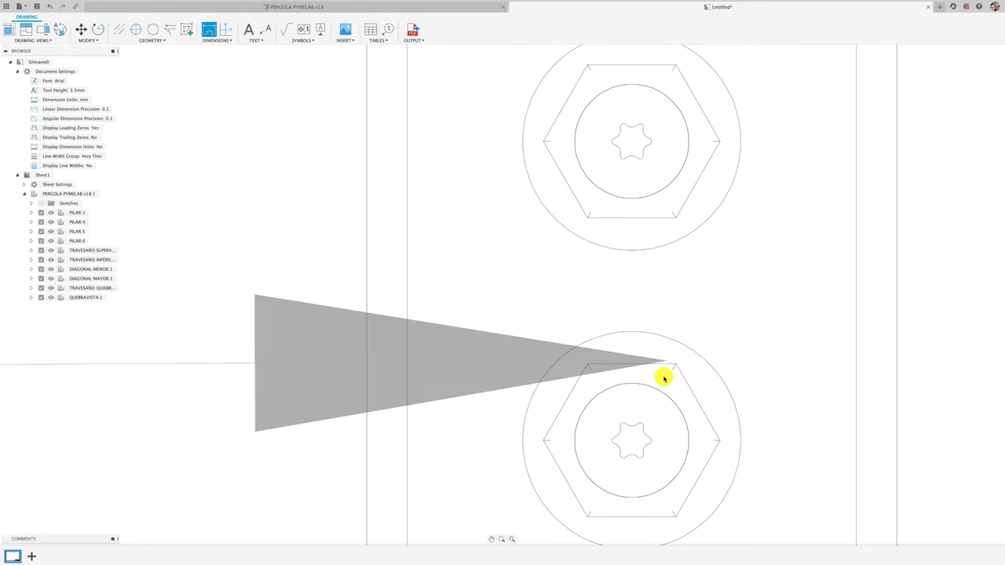
{"action": "scroll", "coordinate": [621, 435], "scroll_direction": "down", "scroll_amount": 3}
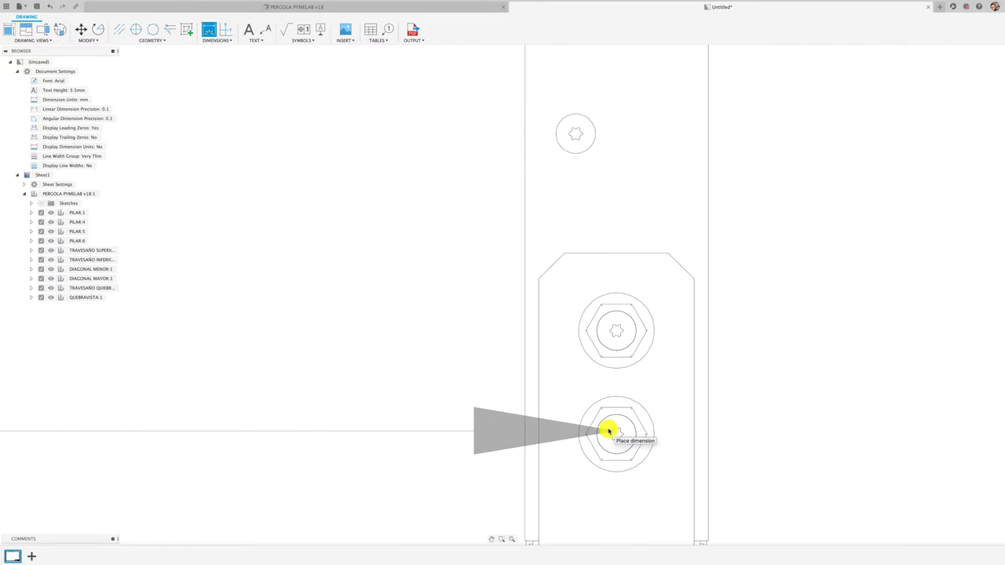
{"action": "scroll", "coordinate": [606, 422], "scroll_direction": "down", "scroll_amount": 2}
{"action": "scroll", "coordinate": [605, 419], "scroll_direction": "down", "scroll_amount": 2}
{"action": "scroll", "coordinate": [606, 422], "scroll_direction": "down", "scroll_amount": 2}
{"action": "scroll", "coordinate": [606, 422], "scroll_direction": "down", "scroll_amount": 3}
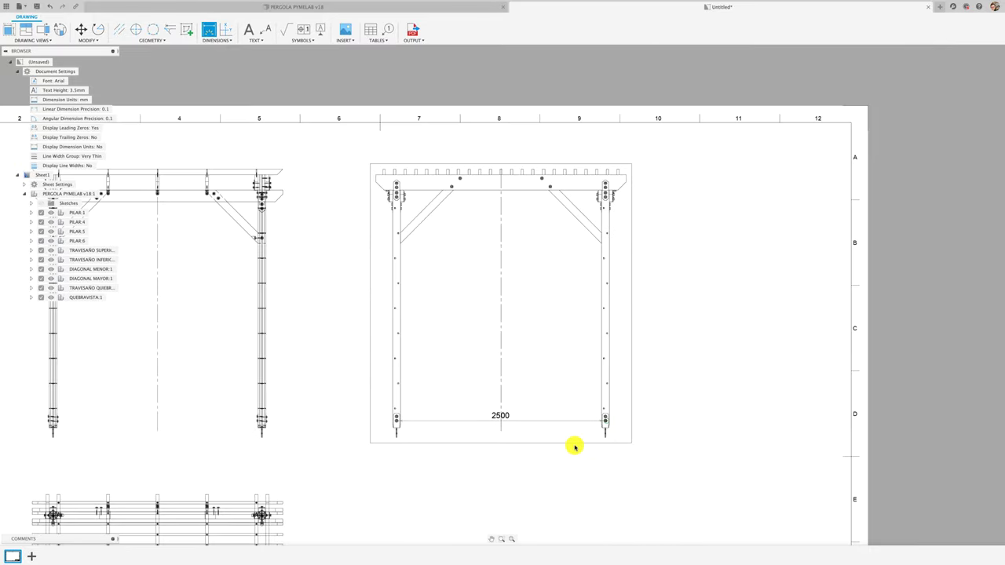
{"action": "scroll", "coordinate": [498, 473], "scroll_direction": "up", "scroll_amount": 2}
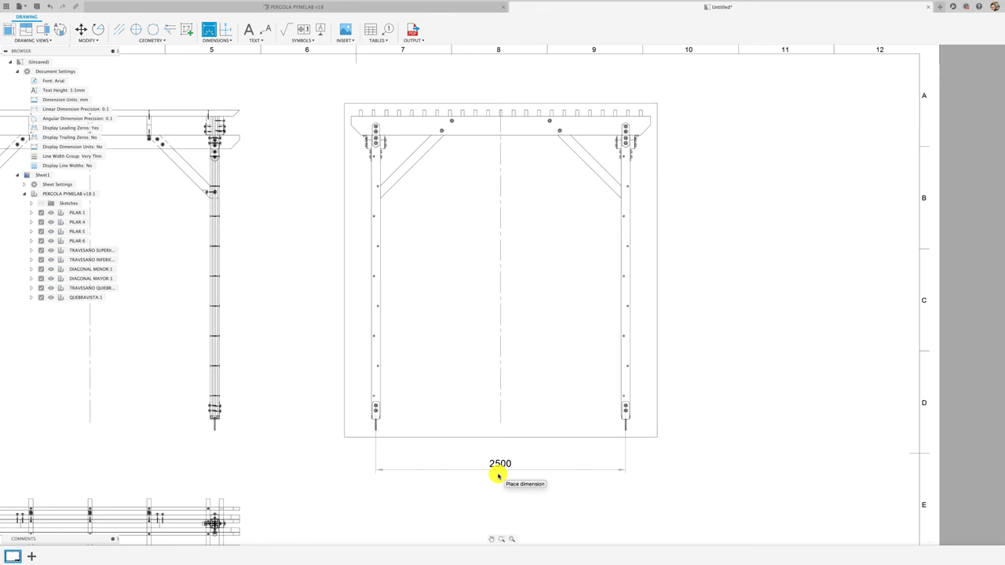
- Place the 2500 width dimension below the frame and open its text for editing
{"action": "left_click", "coordinate": [502, 474]}
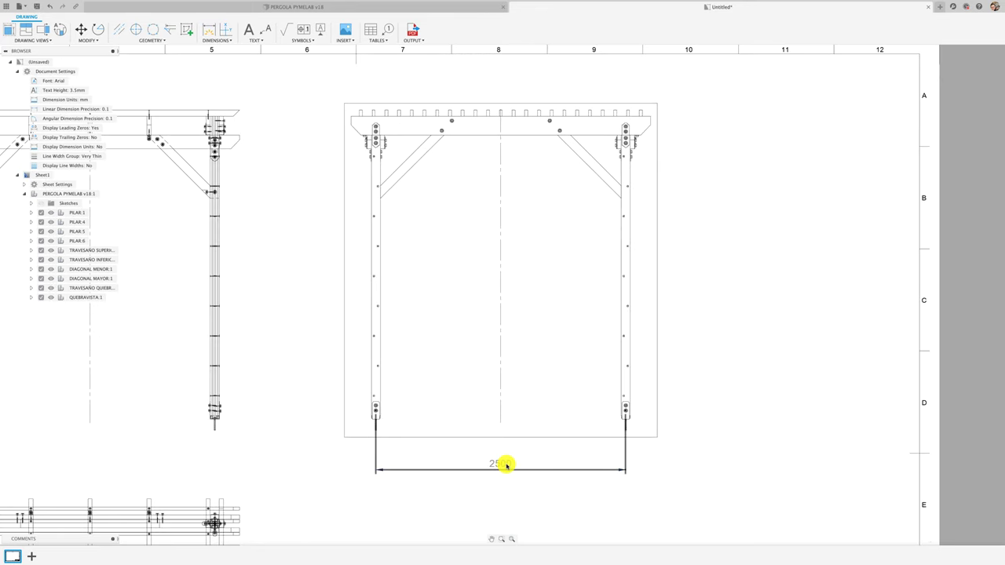
{"action": "double_click", "coordinate": [509, 464]}
{"action": "left_click", "coordinate": [464, 460]}
{"action": "double_click", "coordinate": [508, 464]}
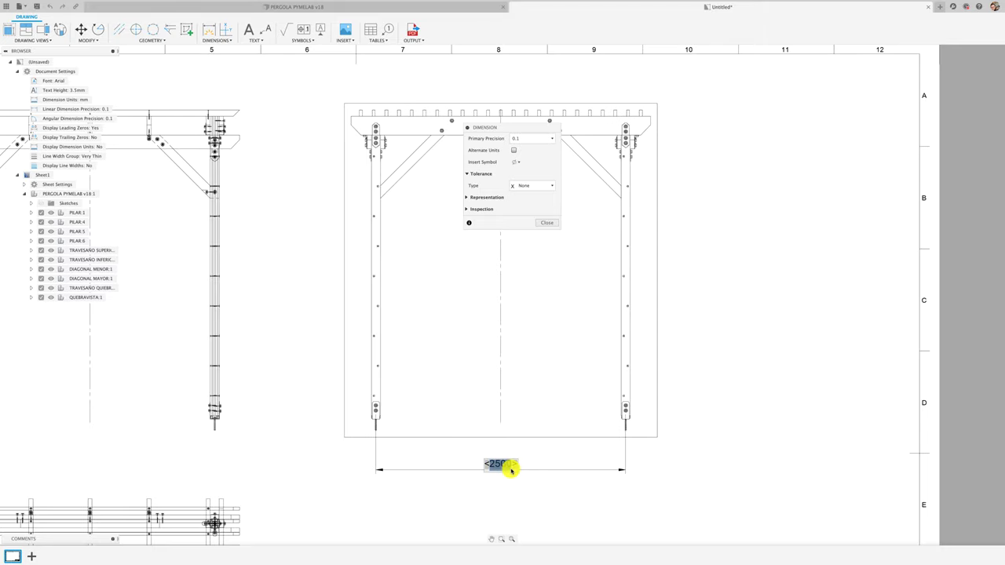
{"action": "scroll", "coordinate": [508, 464], "scroll_direction": "up", "scroll_amount": 3}
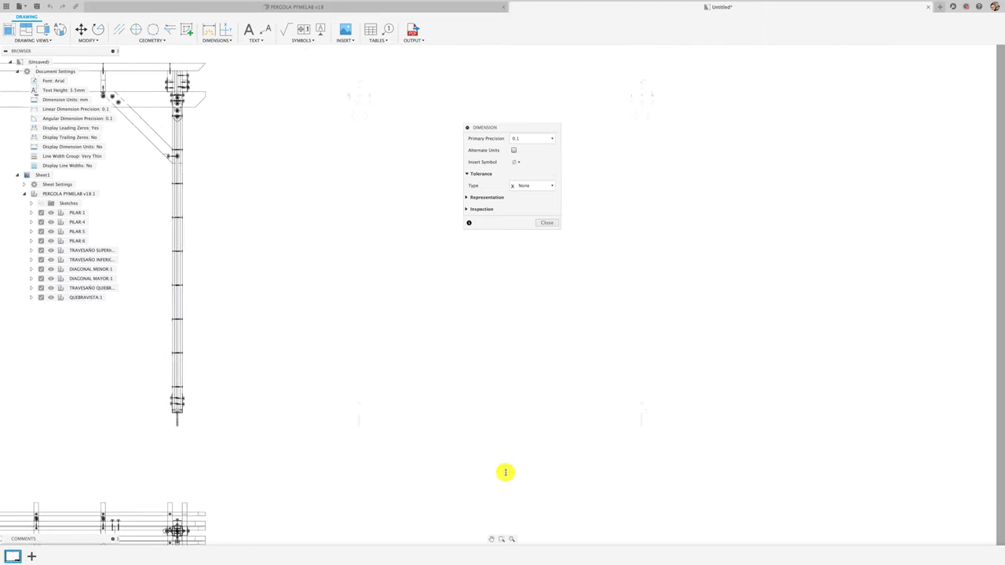
{"action": "scroll", "coordinate": [512, 463], "scroll_direction": "up", "scroll_amount": 2}
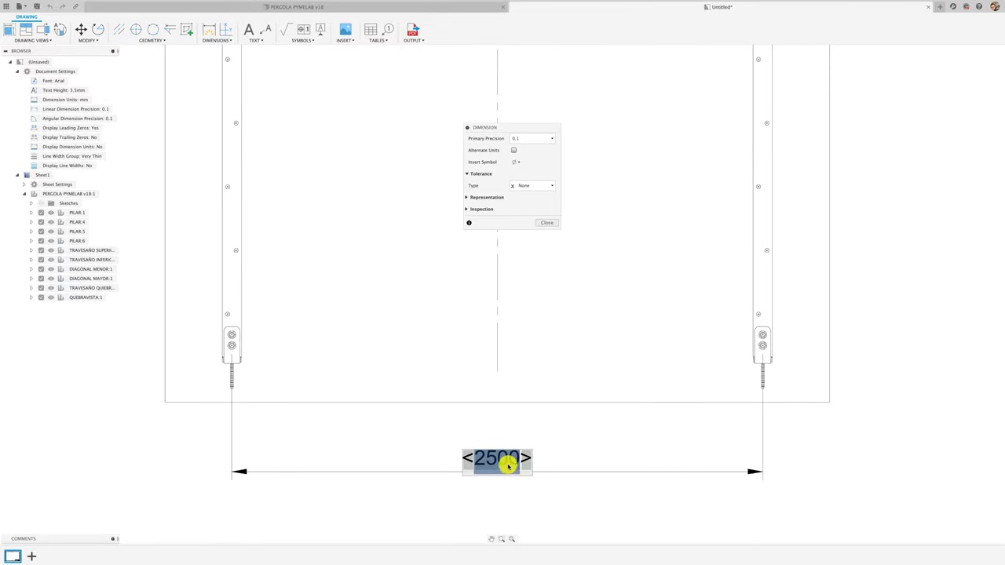
{"action": "left_click", "coordinate": [546, 223]}
- Prefix the dimension text with 2.5m so it reads 2.5m2500
{"action": "double_click", "coordinate": [514, 459]}
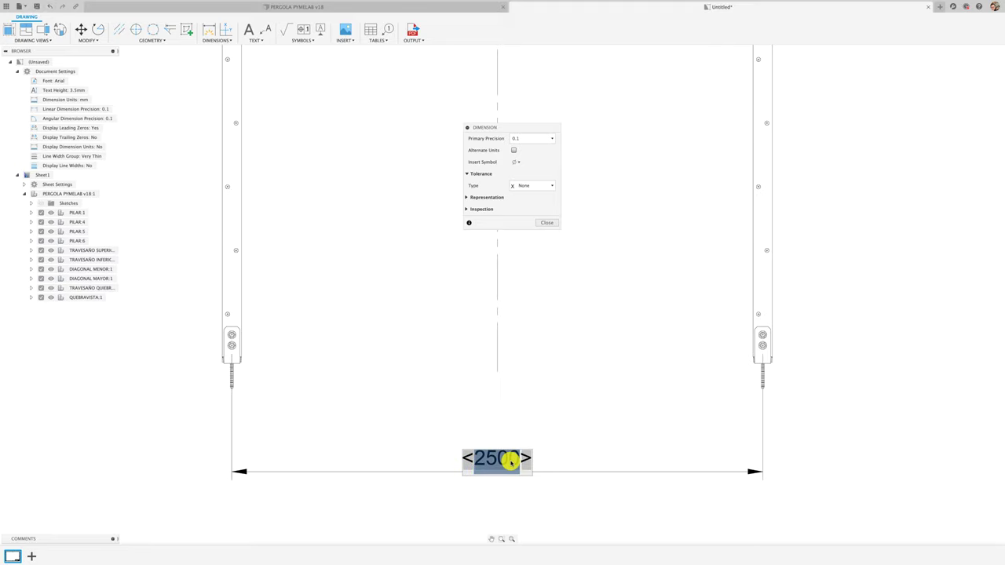
{"action": "left_click", "coordinate": [467, 459]}
{"action": "type", "text": "2"}
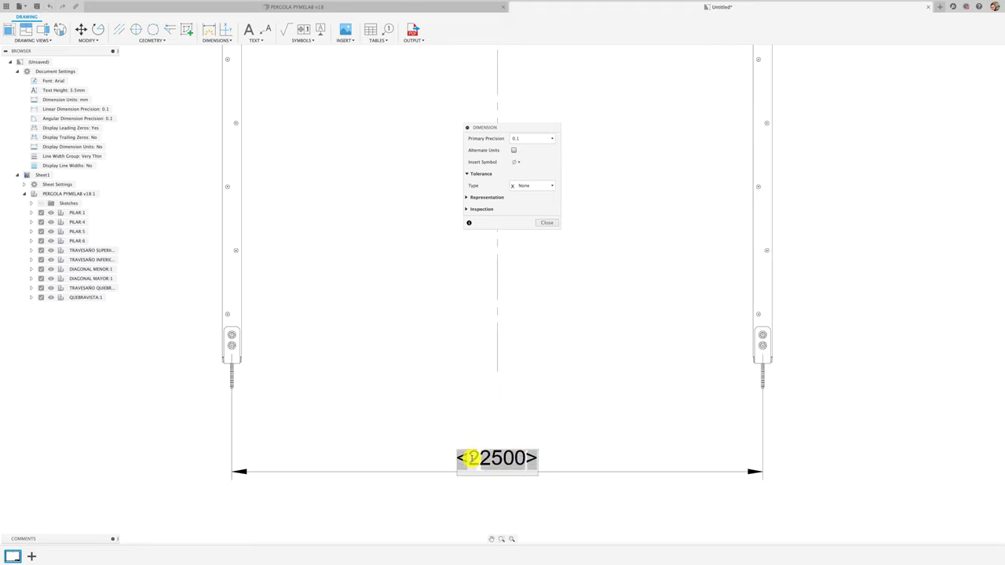
{"action": "type", "text": "25"}
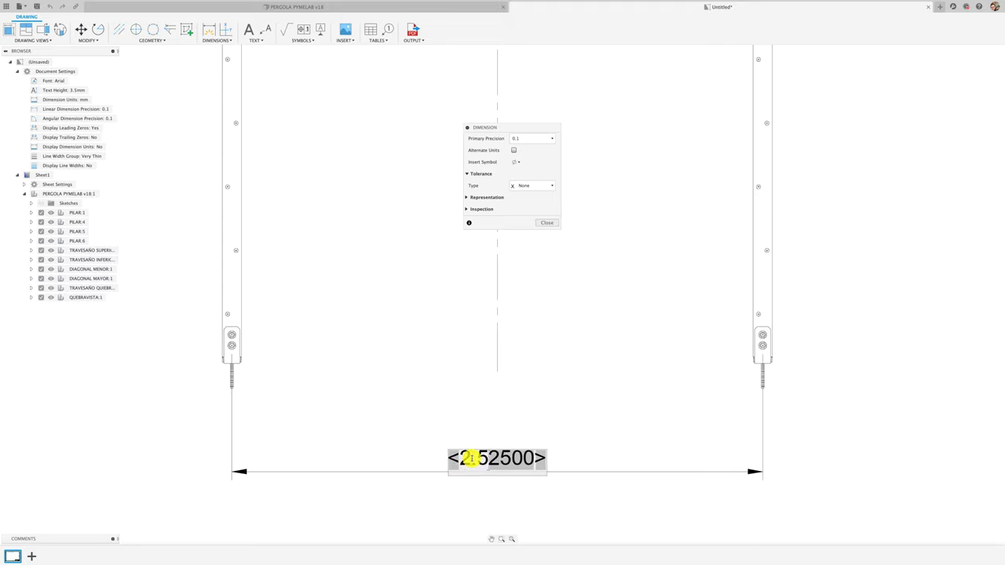
{"action": "type", "text": "m"}
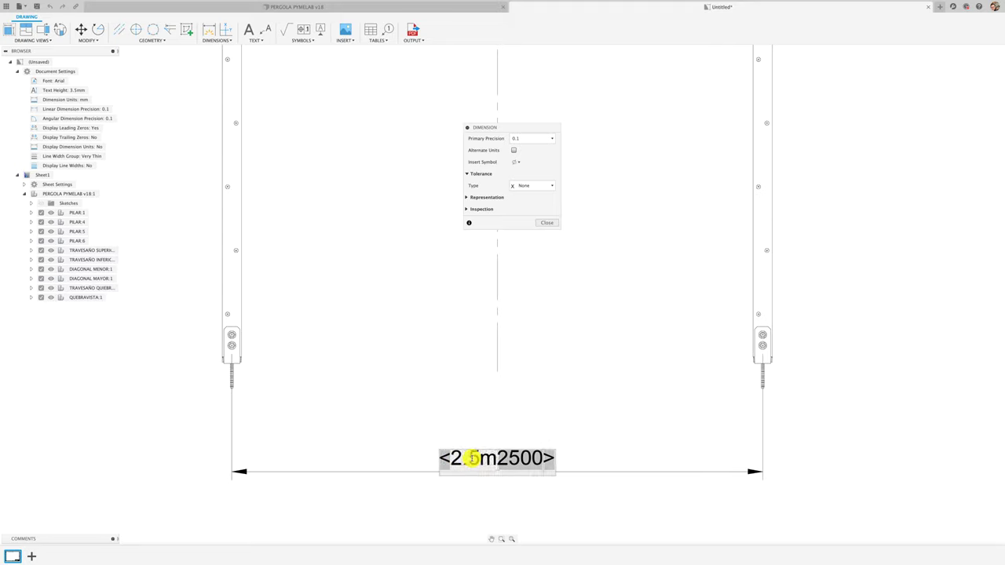
{"action": "key", "text": "Return"}
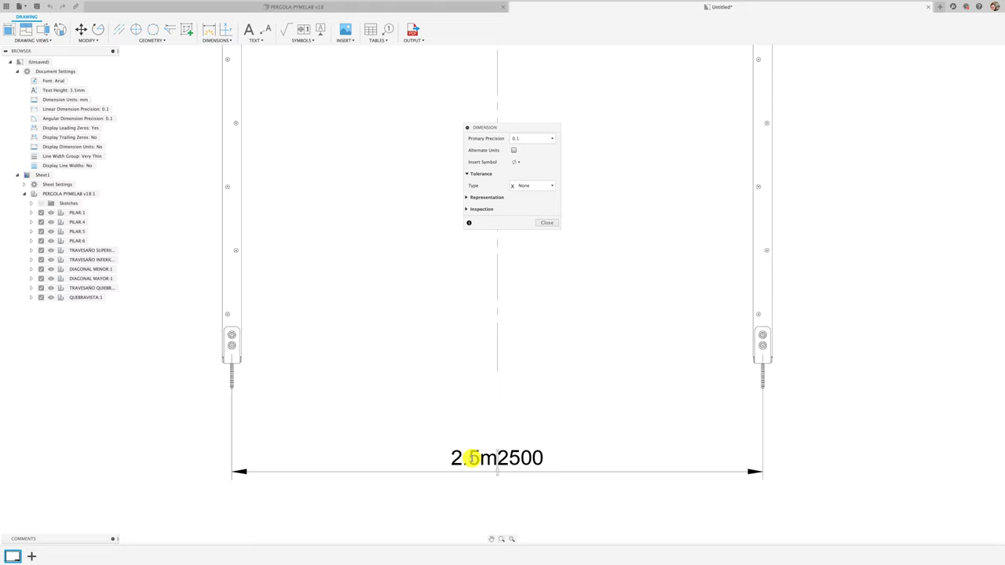
{"action": "key", "text": "Escape"}
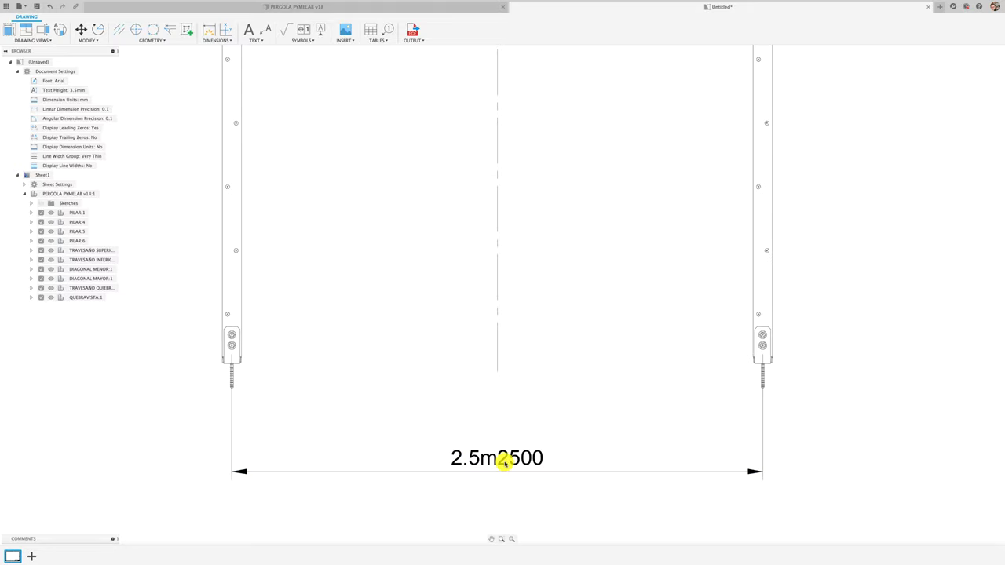
- Reopen the 2.5m2500 text, close the editor, and delete the dimension
{"action": "double_click", "coordinate": [503, 461]}
{"action": "mouse_move", "coordinate": [500, 461]}
{"action": "left_mouse_down"}
{"action": "mouse_move", "coordinate": [553, 462]}
{"action": "mouse_move", "coordinate": [512, 459]}
{"action": "left_mouse_up"}
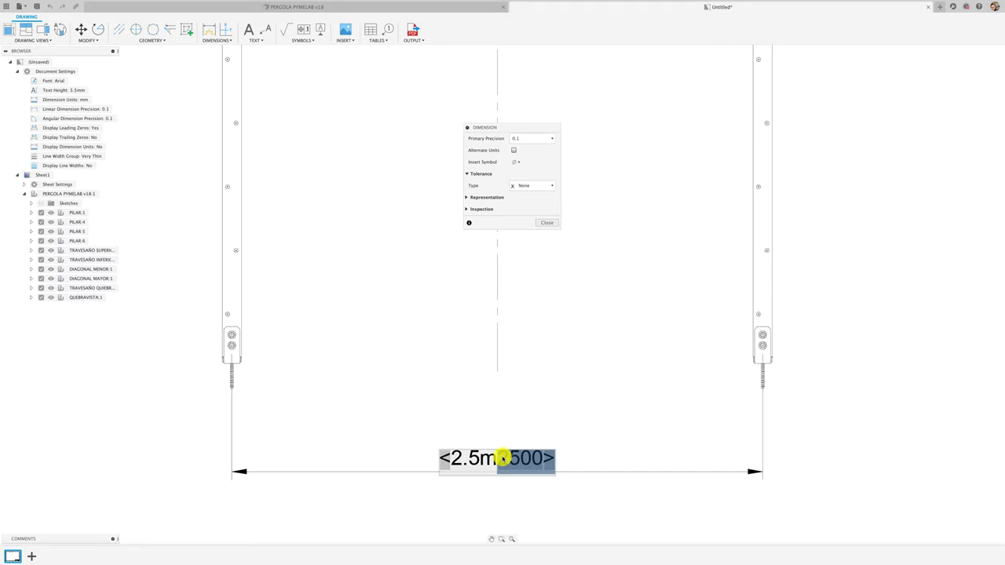
{"action": "left_click", "coordinate": [445, 459]}
{"action": "left_click_drag", "start_coordinate": [442, 459], "coordinate": [552, 459]}
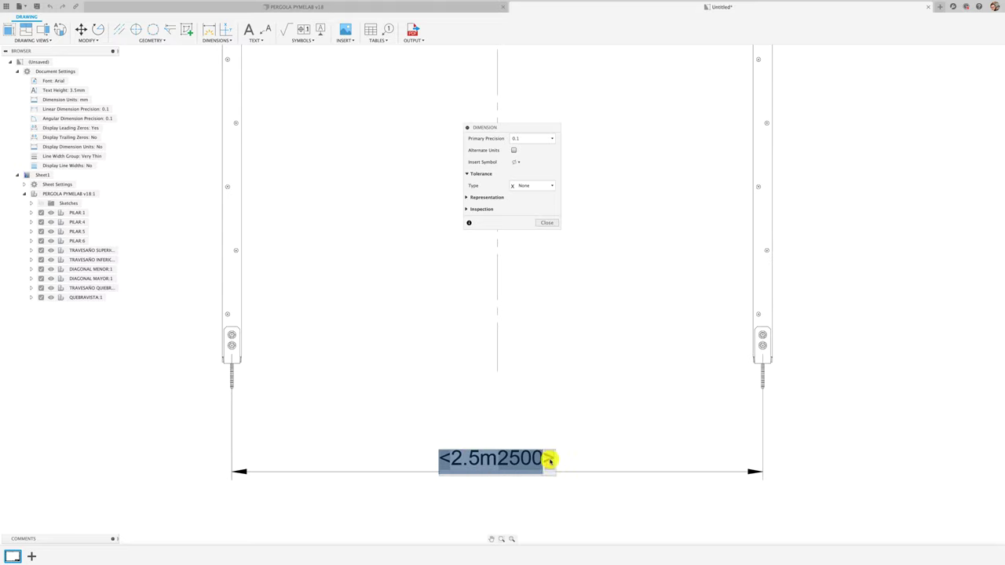
{"action": "left_click", "coordinate": [572, 460]}
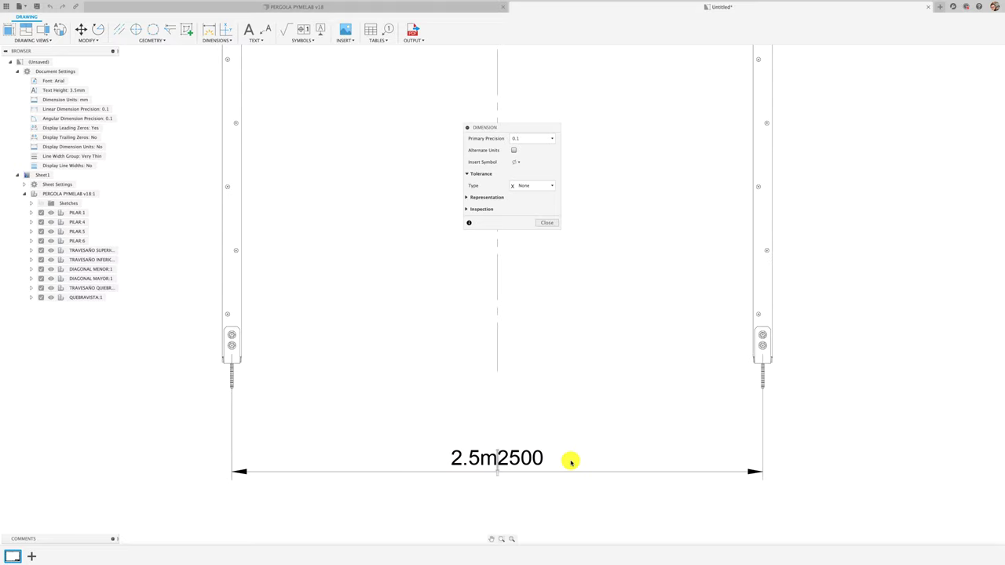
{"action": "left_click", "coordinate": [547, 223]}
{"action": "left_click", "coordinate": [515, 464]}
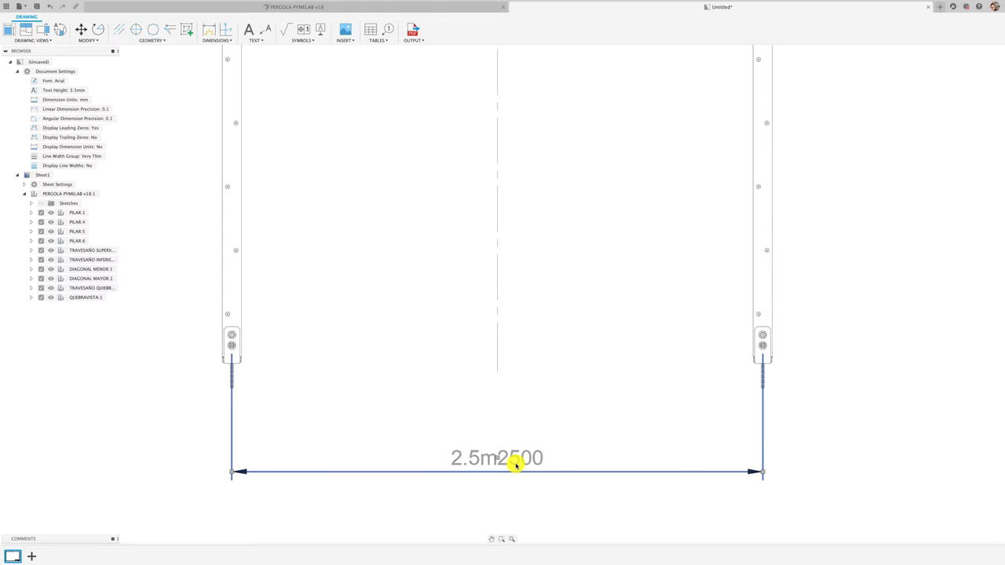
{"action": "key", "text": "Delete"}
- Dimension the 2500 pillar spacing from one pillar base's lower bolt centre to the other pillar
{"action": "scroll", "coordinate": [517, 463], "scroll_direction": "down", "scroll_amount": 2}
{"action": "scroll", "coordinate": [517, 463], "scroll_direction": "down", "scroll_amount": 1}
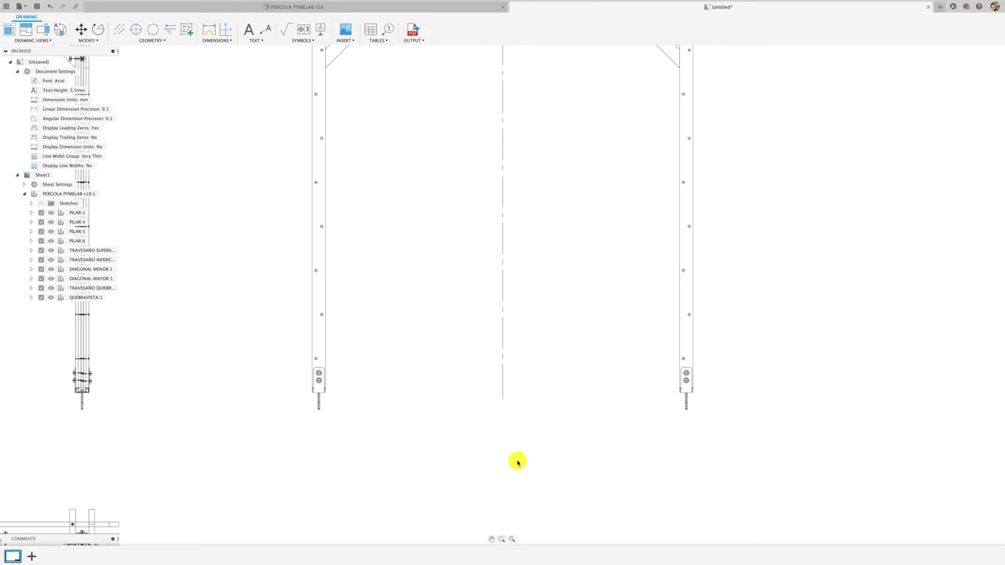
{"action": "scroll", "coordinate": [518, 463], "scroll_direction": "down", "scroll_amount": 3}
{"action": "scroll", "coordinate": [518, 464], "scroll_direction": "down", "scroll_amount": 1}
{"action": "scroll", "coordinate": [459, 456], "scroll_direction": "up", "scroll_amount": 1}
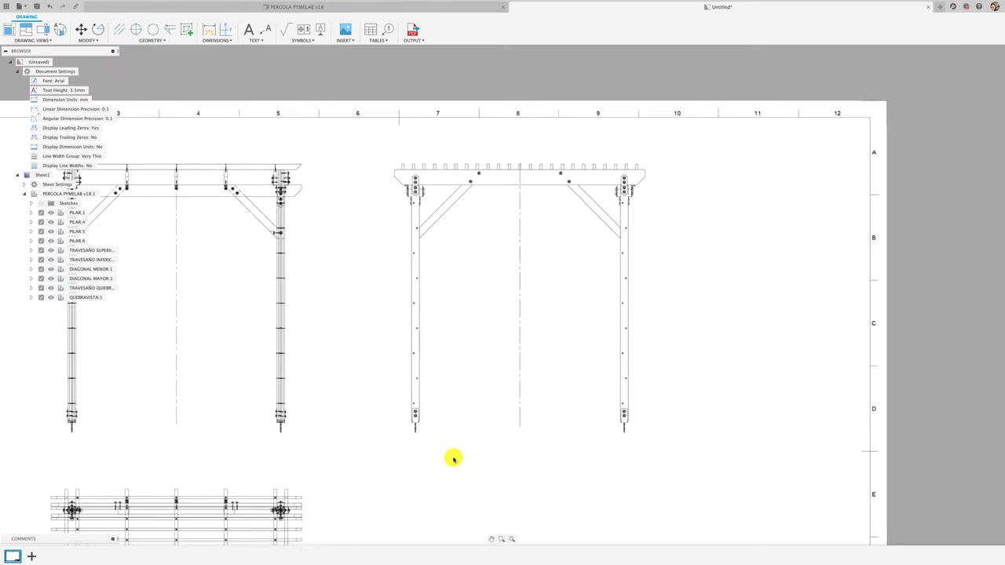
{"action": "scroll", "coordinate": [460, 456], "scroll_direction": "up", "scroll_amount": 1}
{"action": "scroll", "coordinate": [459, 456], "scroll_direction": "up", "scroll_amount": 2}
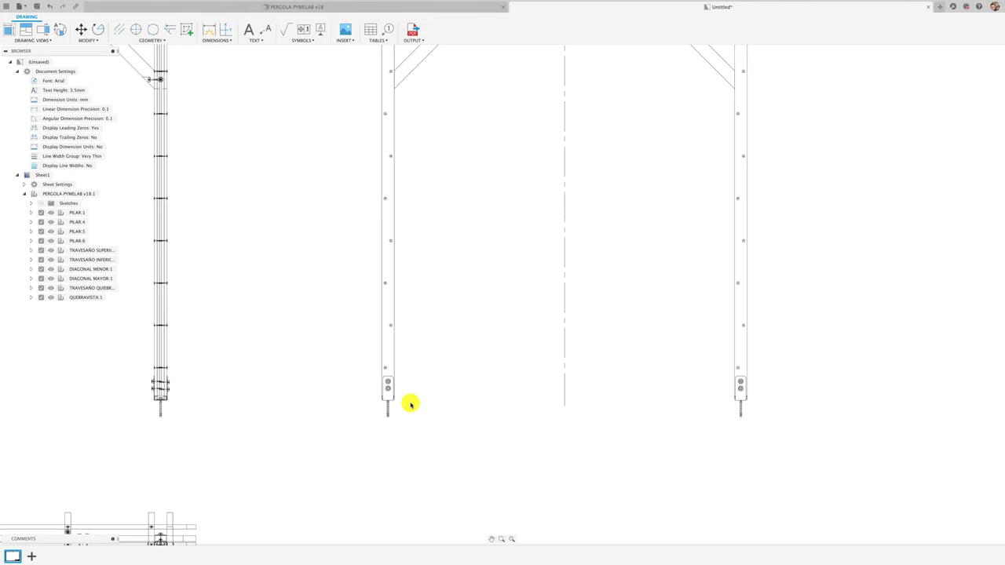
{"action": "left_click", "coordinate": [209, 30]}
{"action": "scroll", "coordinate": [390, 410], "scroll_direction": "up", "scroll_amount": 3}
{"action": "scroll", "coordinate": [383, 390], "scroll_direction": "up", "scroll_amount": 1}
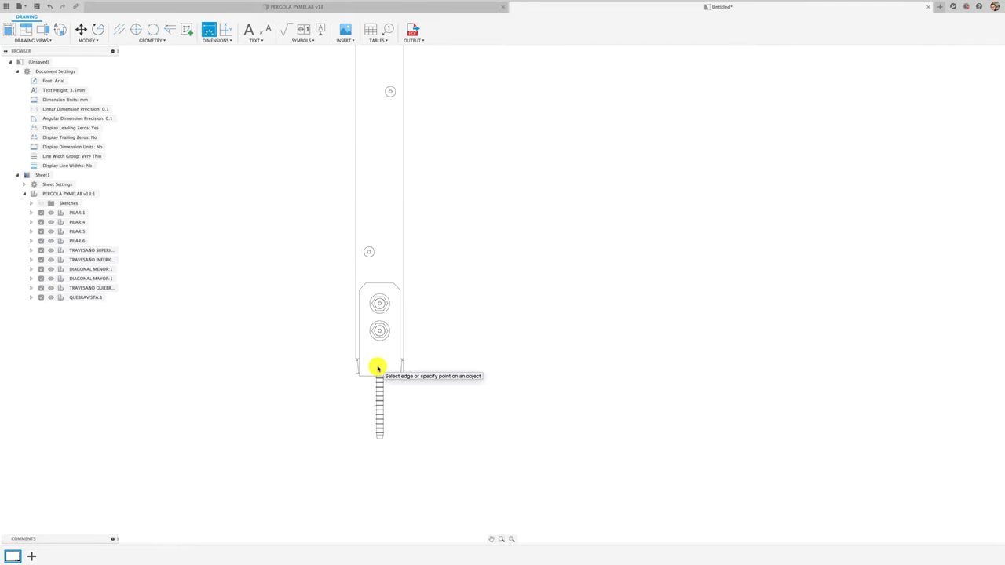
{"action": "scroll", "coordinate": [383, 390], "scroll_direction": "up", "scroll_amount": 2}
{"action": "scroll", "coordinate": [383, 392], "scroll_direction": "up", "scroll_amount": 2}
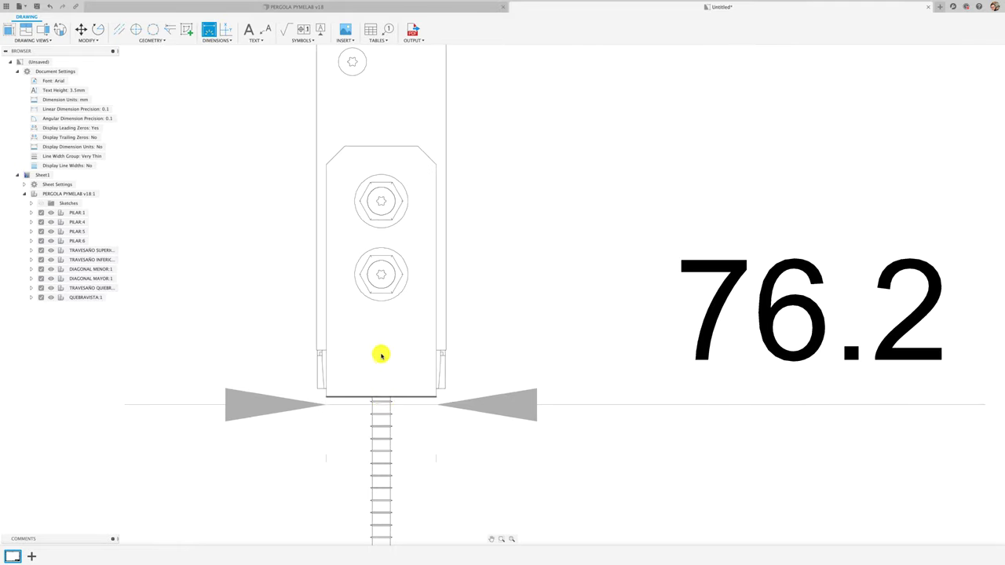
{"action": "left_click", "coordinate": [380, 275]}
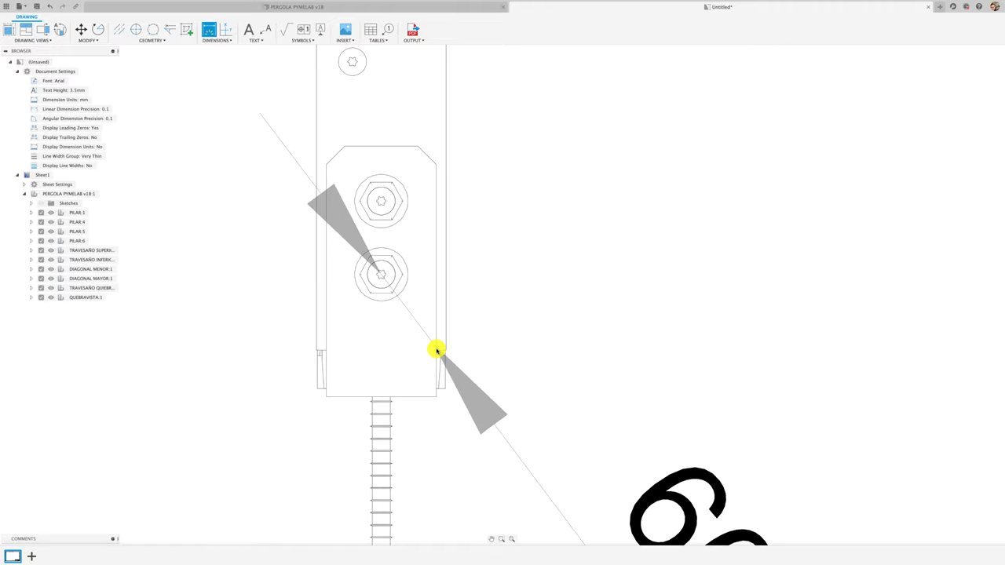
{"action": "scroll", "coordinate": [434, 353], "scroll_direction": "down", "scroll_amount": 3}
{"action": "scroll", "coordinate": [435, 353], "scroll_direction": "down", "scroll_amount": 2}
{"action": "scroll", "coordinate": [861, 345], "scroll_direction": "up", "scroll_amount": 2}
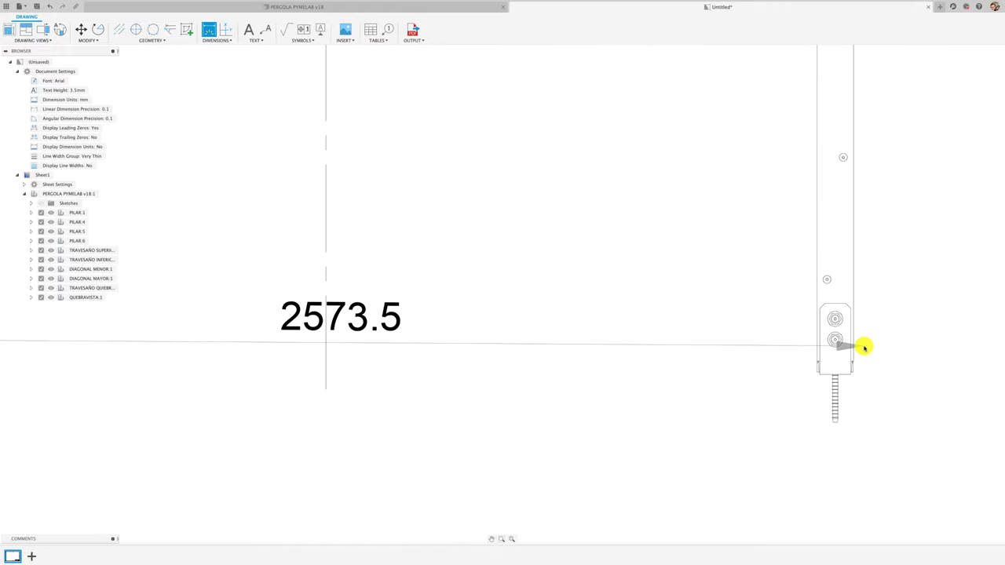
{"action": "scroll", "coordinate": [859, 346], "scroll_direction": "up", "scroll_amount": 3}
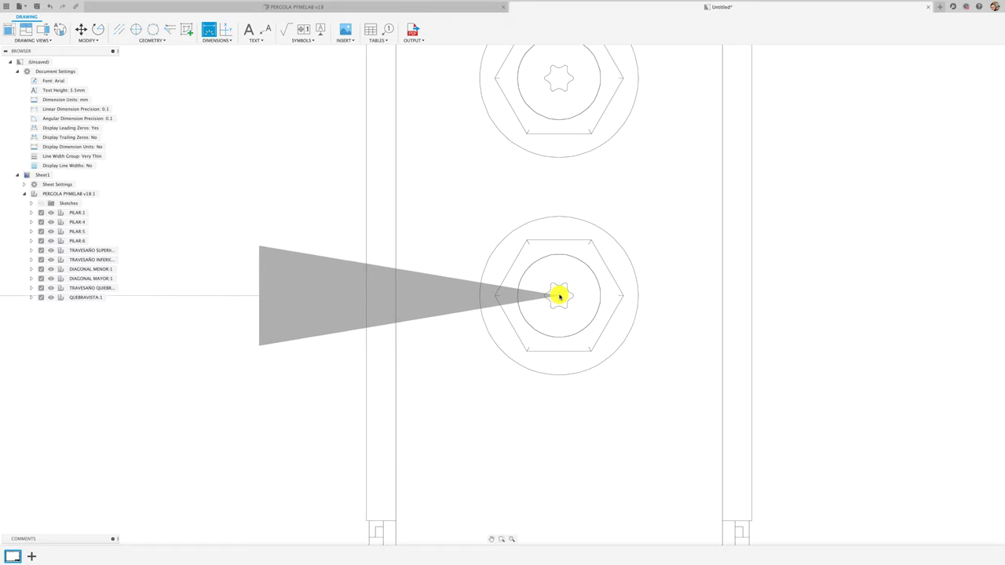
{"action": "scroll", "coordinate": [558, 313], "scroll_direction": "down", "scroll_amount": 3}
{"action": "scroll", "coordinate": [567, 315], "scroll_direction": "down", "scroll_amount": 3}
{"action": "scroll", "coordinate": [561, 338], "scroll_direction": "down", "scroll_amount": 2}
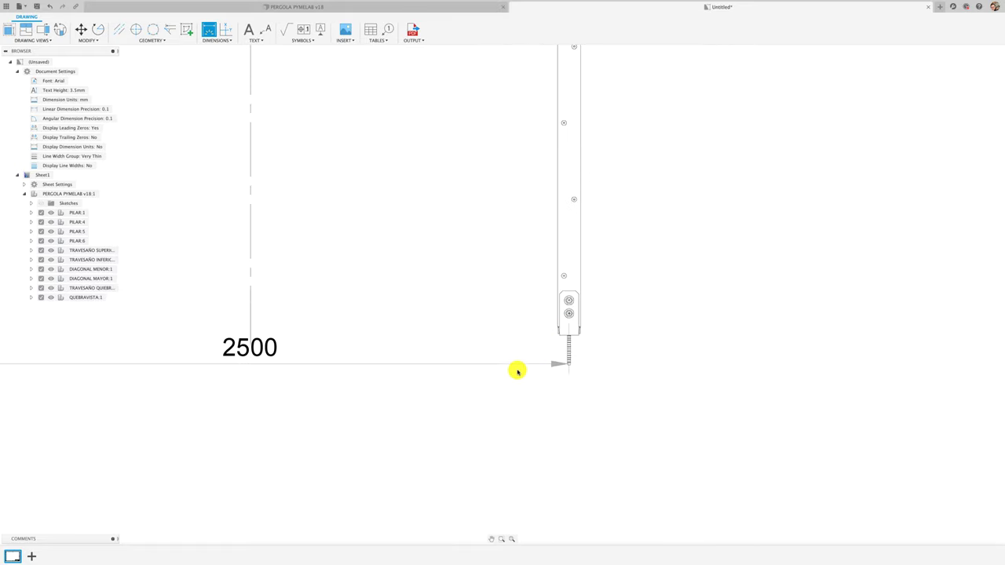
{"action": "scroll", "coordinate": [480, 382], "scroll_direction": "down", "scroll_amount": 3}
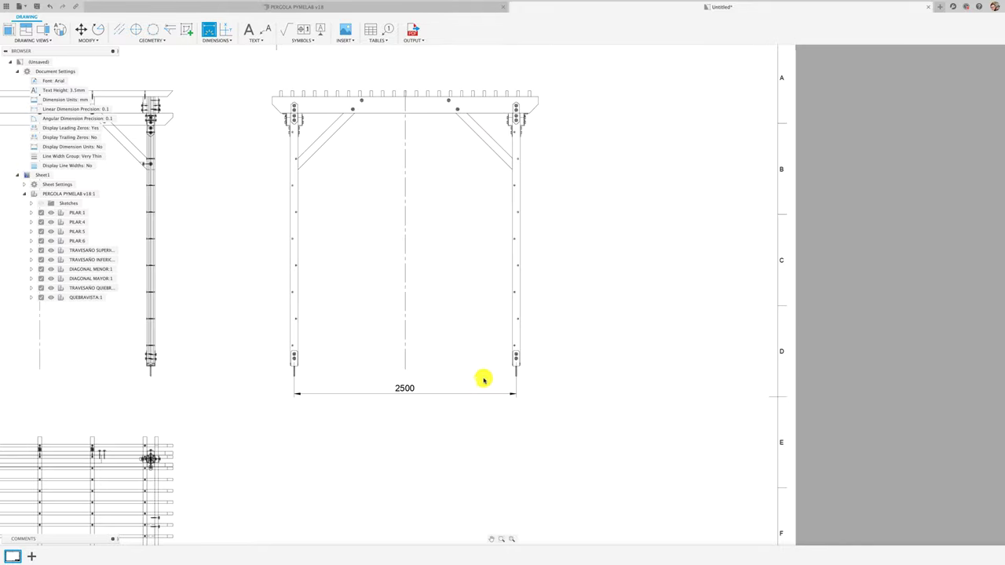
{"action": "scroll", "coordinate": [584, 348], "scroll_direction": "down", "scroll_amount": 2}
{"action": "scroll", "coordinate": [581, 377], "scroll_direction": "down", "scroll_amount": 1}
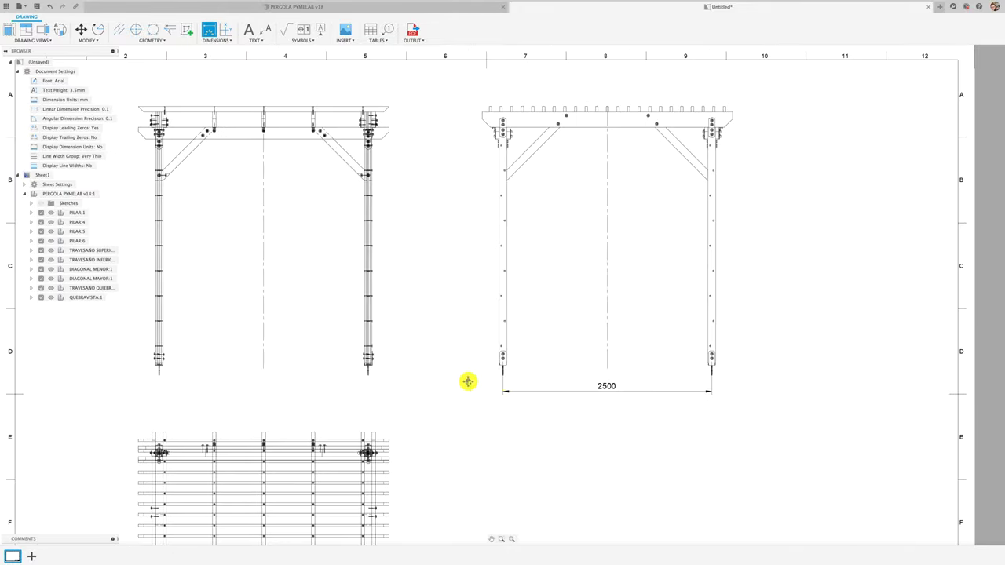
{"action": "scroll", "coordinate": [466, 382], "scroll_direction": "down", "scroll_amount": 2}
- Add a centerline between the two vertical edges of the left pillar base
{"action": "scroll", "coordinate": [311, 375], "scroll_direction": "up", "scroll_amount": 3}
{"action": "scroll", "coordinate": [283, 369], "scroll_direction": "up", "scroll_amount": 2}
{"action": "scroll", "coordinate": [266, 366], "scroll_direction": "up", "scroll_amount": 1}
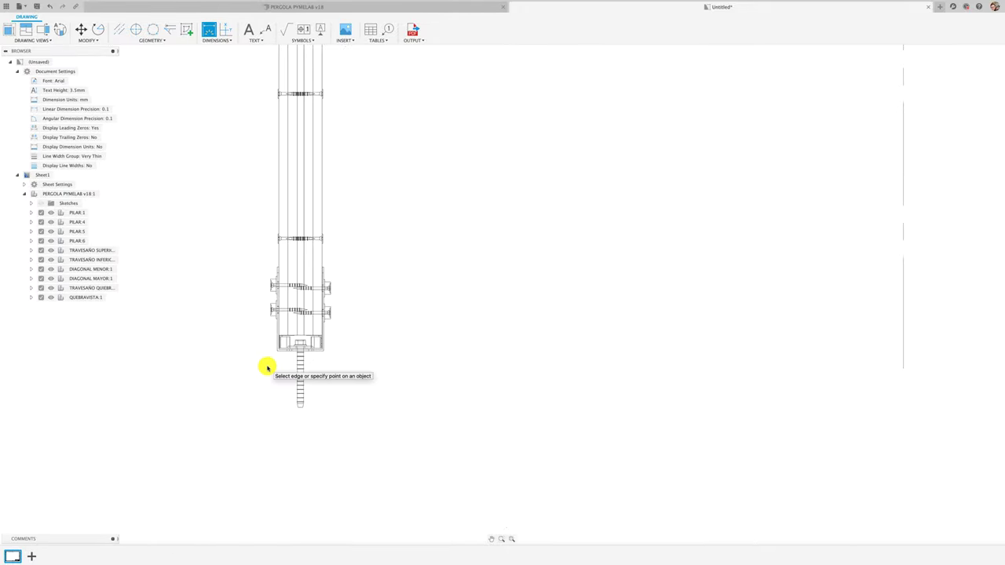
{"action": "scroll", "coordinate": [267, 366], "scroll_direction": "up", "scroll_amount": 1}
{"action": "scroll", "coordinate": [270, 357], "scroll_direction": "up", "scroll_amount": 1}
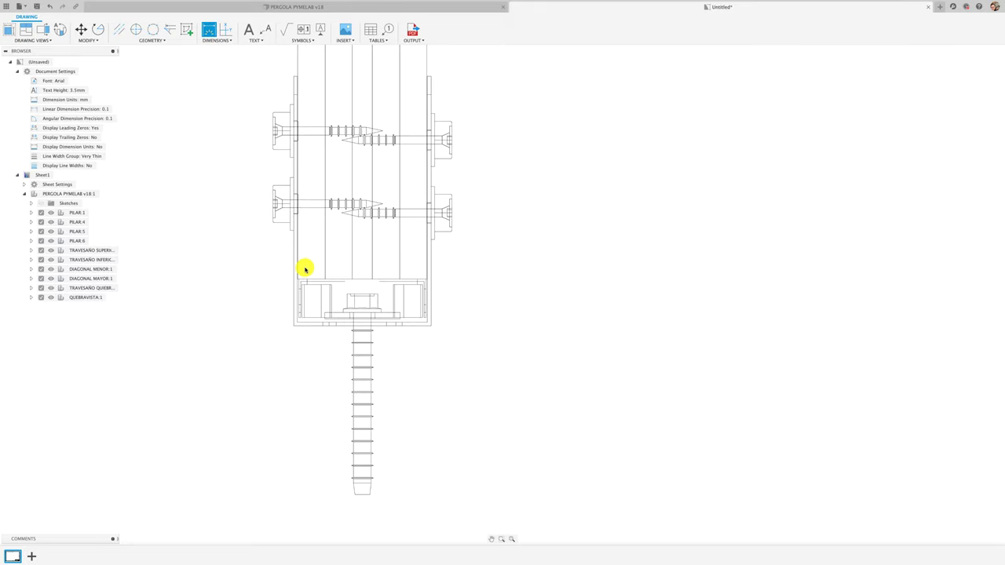
{"action": "scroll", "coordinate": [365, 271], "scroll_direction": "up", "scroll_amount": 1}
{"action": "scroll", "coordinate": [368, 296], "scroll_direction": "up", "scroll_amount": 2}
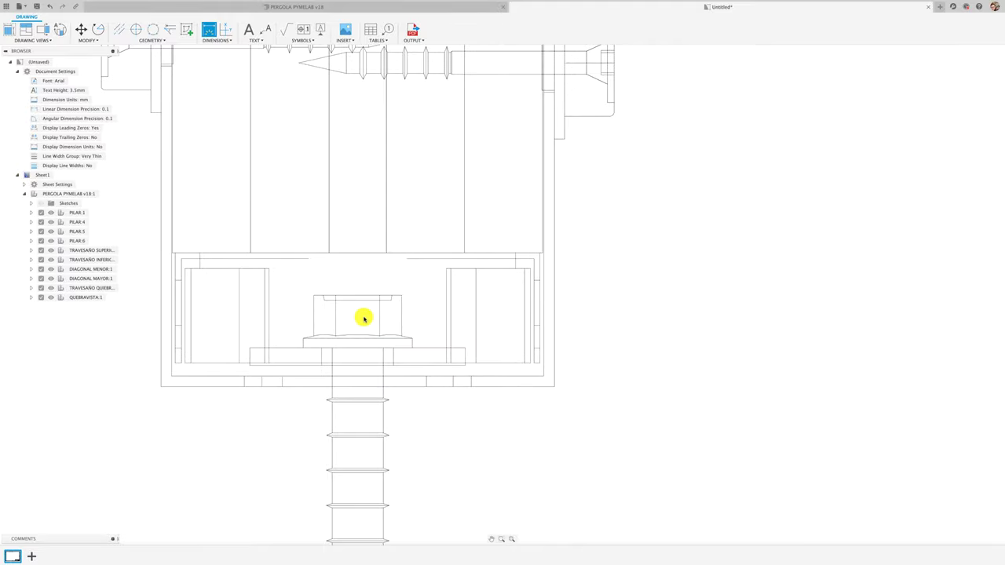
{"action": "left_click", "coordinate": [120, 29]}
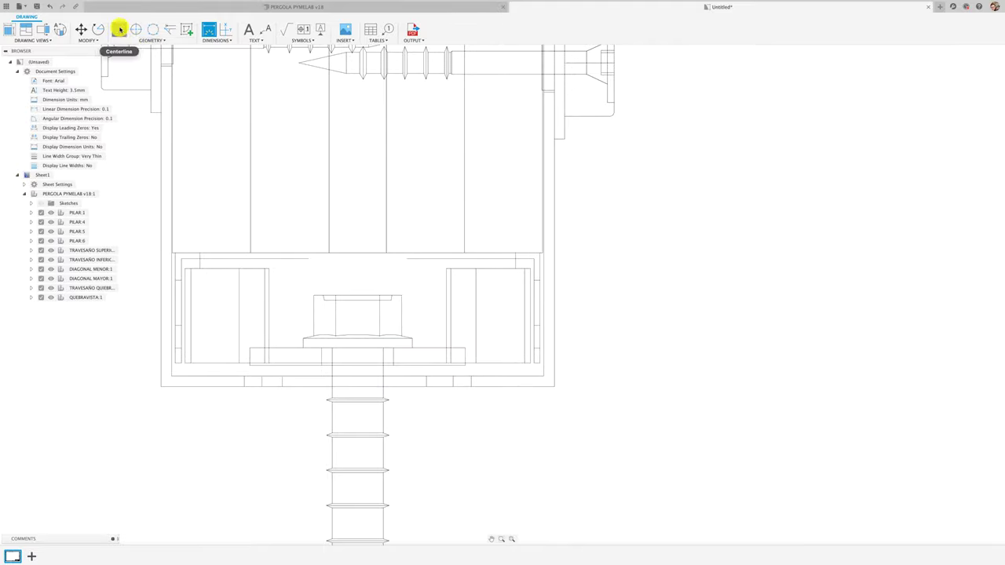
{"action": "left_click", "coordinate": [328, 238]}
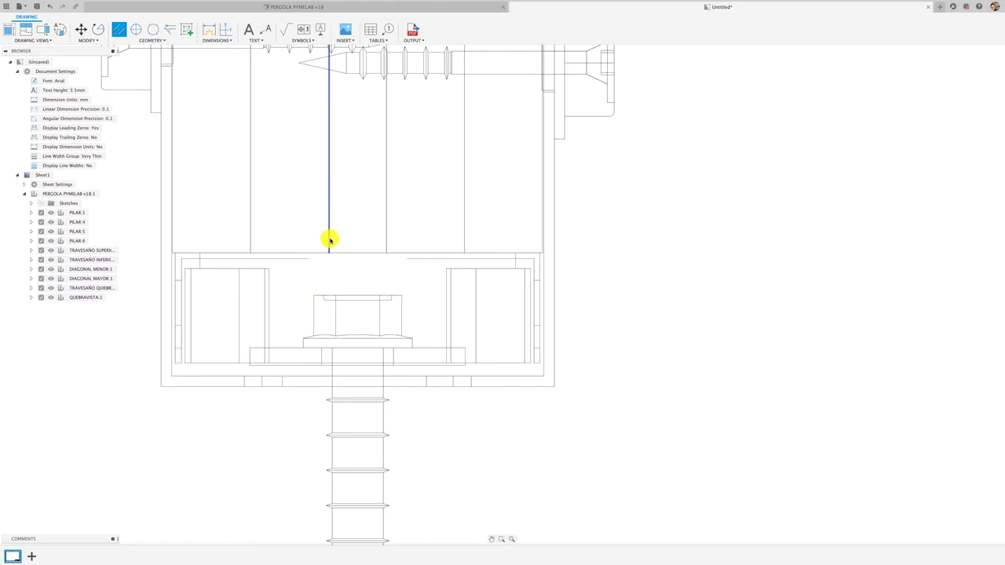
{"action": "left_click", "coordinate": [385, 245]}
- Add a second centerline midway between the right pillar base's vertical edges
{"action": "scroll", "coordinate": [383, 251], "scroll_direction": "down", "scroll_amount": 3}
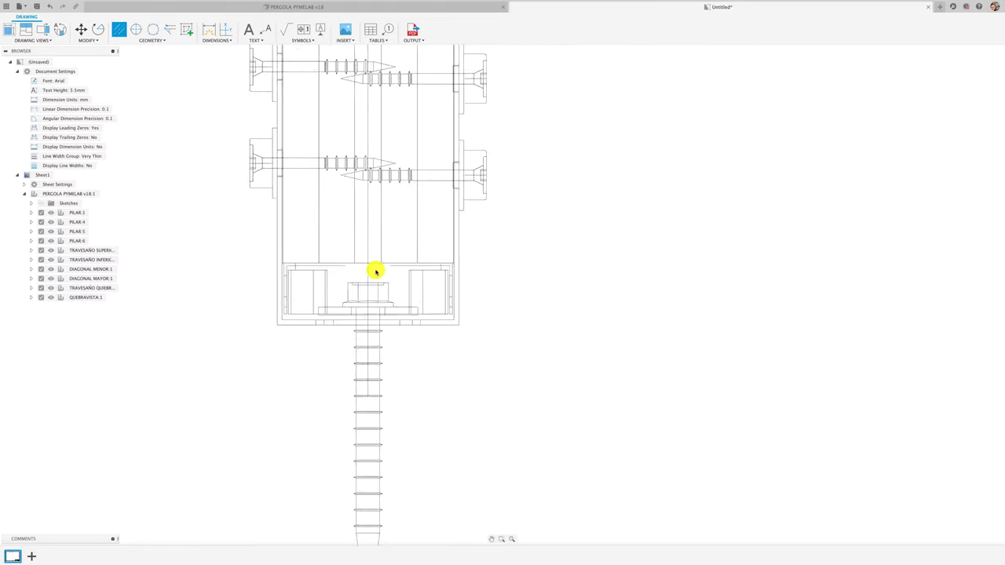
{"action": "scroll", "coordinate": [377, 266], "scroll_direction": "down", "scroll_amount": 2}
{"action": "scroll", "coordinate": [375, 269], "scroll_direction": "down", "scroll_amount": 2}
{"action": "scroll", "coordinate": [583, 298], "scroll_direction": "down", "scroll_amount": 1}
{"action": "middle_click_drag", "start_coordinate": [583, 298], "coordinate": [231, 290]}
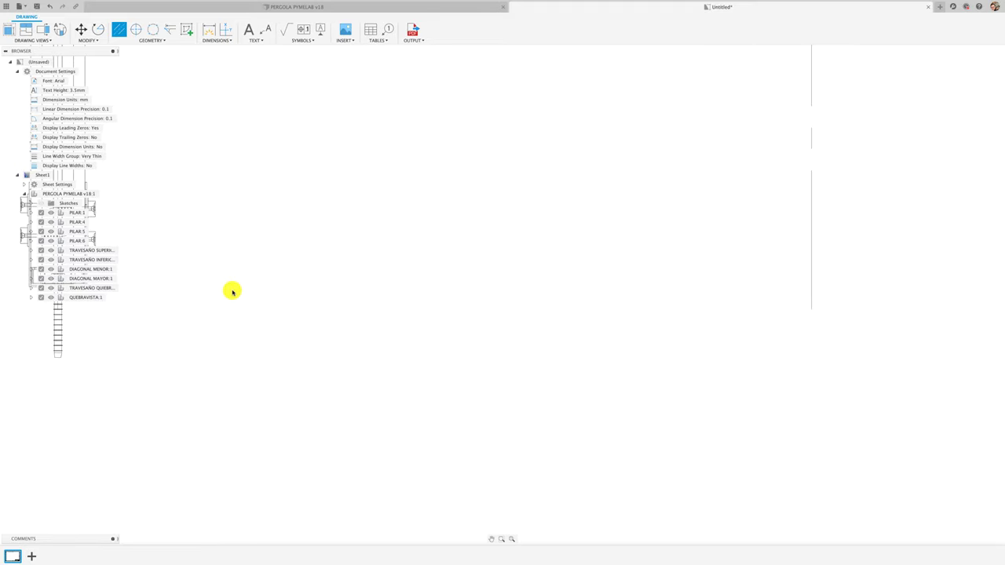
{"action": "scroll", "coordinate": [308, 305], "scroll_direction": "down", "scroll_amount": 1}
{"action": "scroll", "coordinate": [308, 305], "scroll_direction": "down", "scroll_amount": 1}
{"action": "scroll", "coordinate": [745, 291], "scroll_direction": "up", "scroll_amount": 2}
{"action": "scroll", "coordinate": [745, 291], "scroll_direction": "up", "scroll_amount": 3}
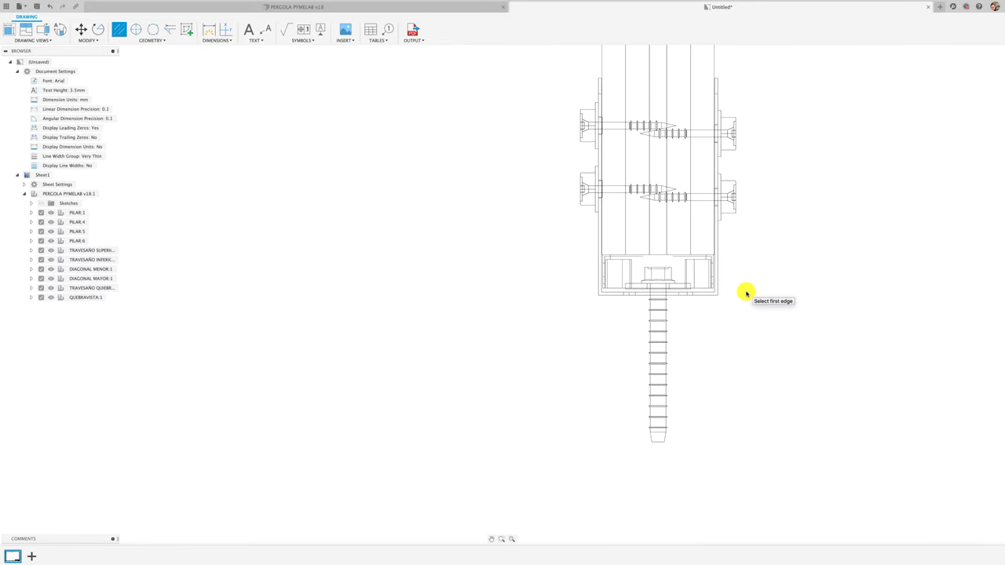
{"action": "left_click", "coordinate": [623, 229]}
{"action": "left_click", "coordinate": [645, 229]}
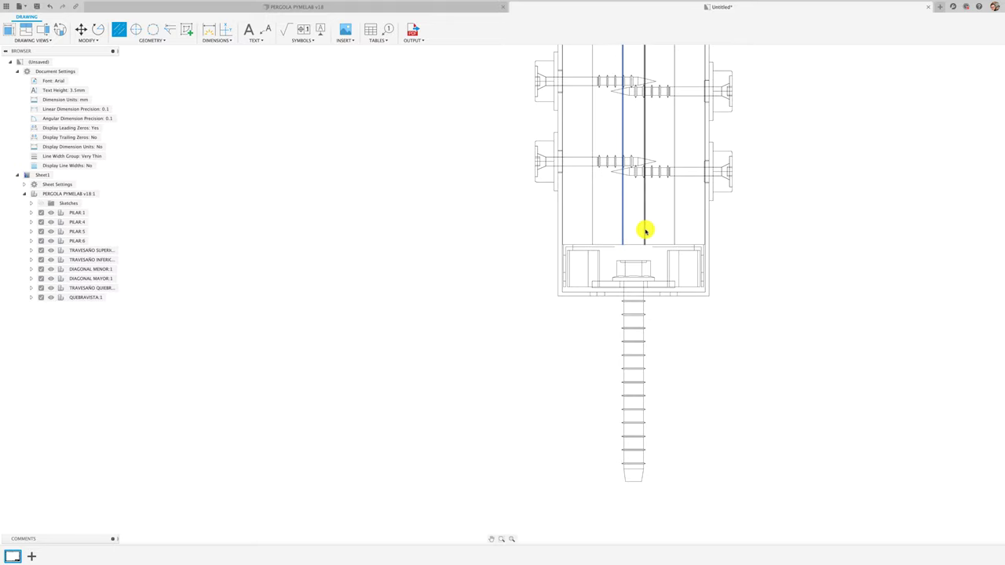
{"action": "left_click", "coordinate": [210, 33]}
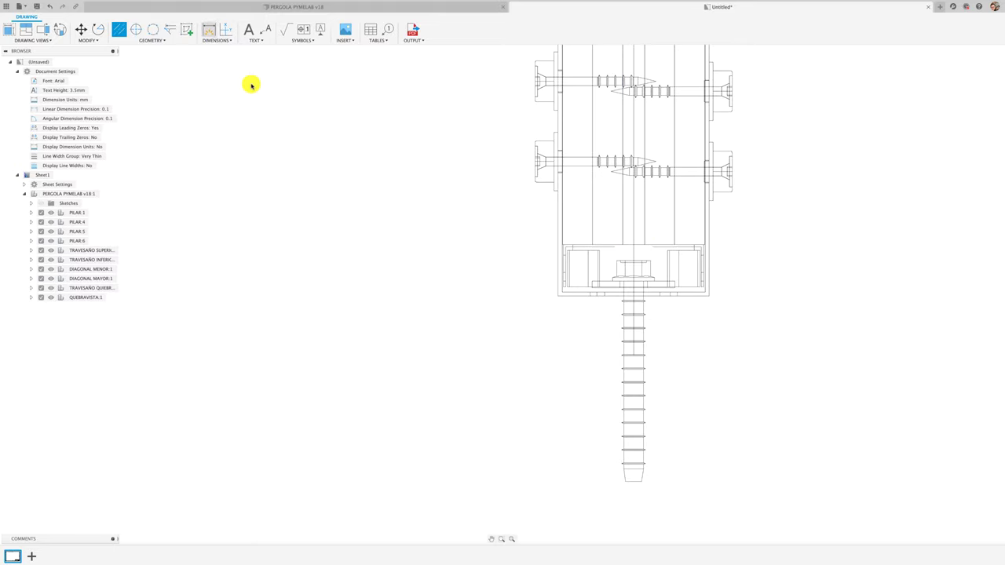
- Dimension the 2500 distance from the right pillar screw to the left one, below the front view
{"action": "scroll", "coordinate": [632, 353], "scroll_direction": "up", "scroll_amount": 10}
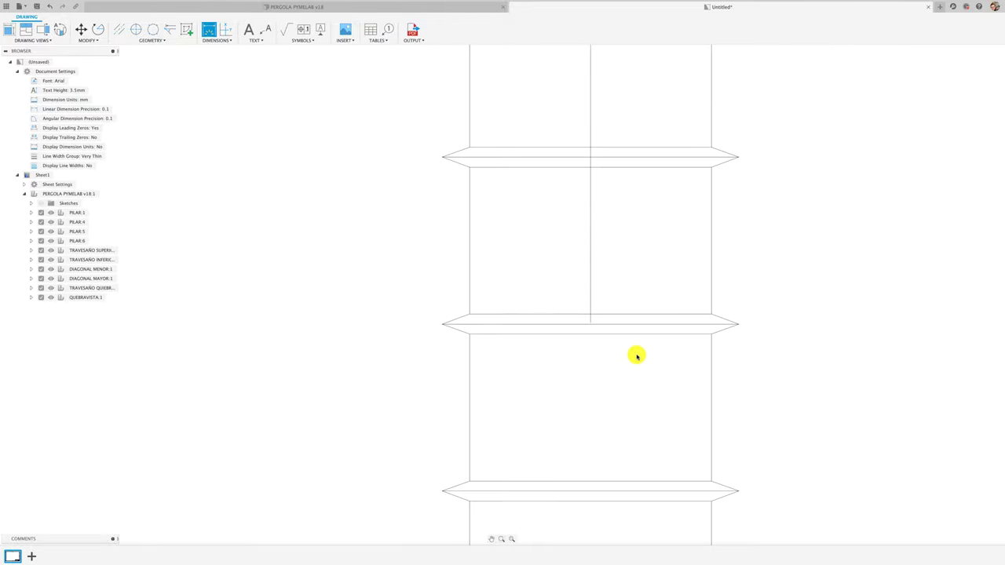
{"action": "scroll", "coordinate": [600, 320], "scroll_direction": "down", "scroll_amount": 5}
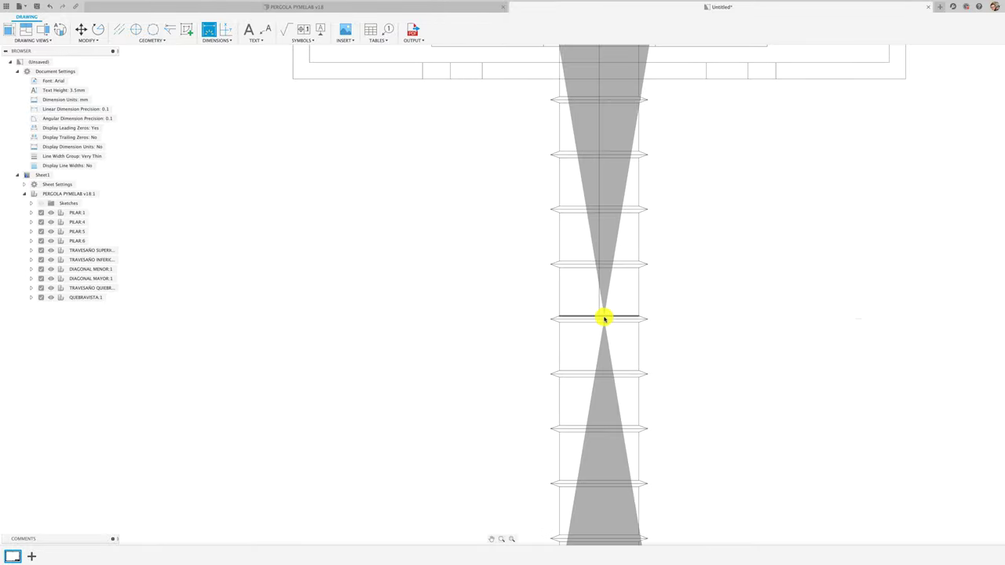
{"action": "scroll", "coordinate": [603, 317], "scroll_direction": "down", "scroll_amount": 5}
{"action": "left_click", "coordinate": [604, 317]}
{"action": "scroll", "coordinate": [601, 319], "scroll_direction": "down", "scroll_amount": 3}
{"action": "scroll", "coordinate": [601, 319], "scroll_direction": "down", "scroll_amount": 3}
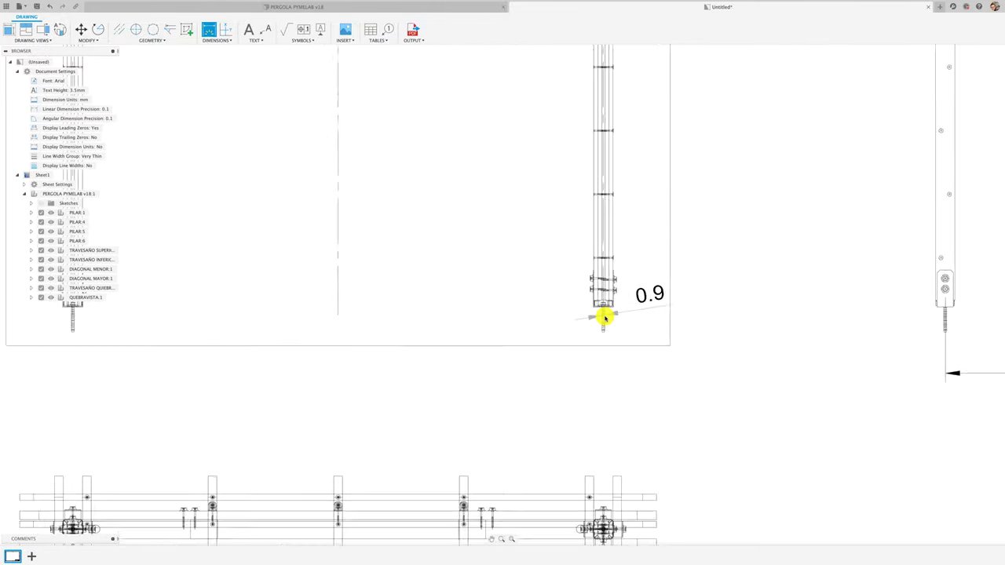
{"action": "scroll", "coordinate": [601, 319], "scroll_direction": "down", "scroll_amount": 3}
{"action": "scroll", "coordinate": [262, 314], "scroll_direction": "up", "scroll_amount": 1}
{"action": "scroll", "coordinate": [269, 314], "scroll_direction": "up", "scroll_amount": 5}
{"action": "scroll", "coordinate": [329, 343], "scroll_direction": "down", "scroll_amount": 1}
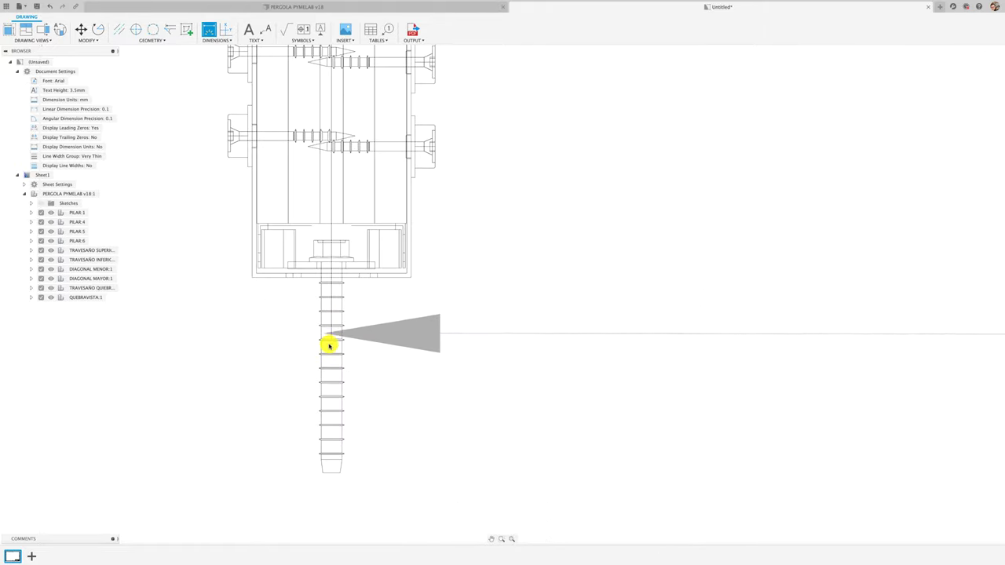
{"action": "scroll", "coordinate": [331, 345], "scroll_direction": "up", "scroll_amount": 3}
{"action": "scroll", "coordinate": [330, 344], "scroll_direction": "up", "scroll_amount": 2}
{"action": "scroll", "coordinate": [331, 344], "scroll_direction": "up", "scroll_amount": 2}
{"action": "scroll", "coordinate": [331, 344], "scroll_direction": "up", "scroll_amount": 2}
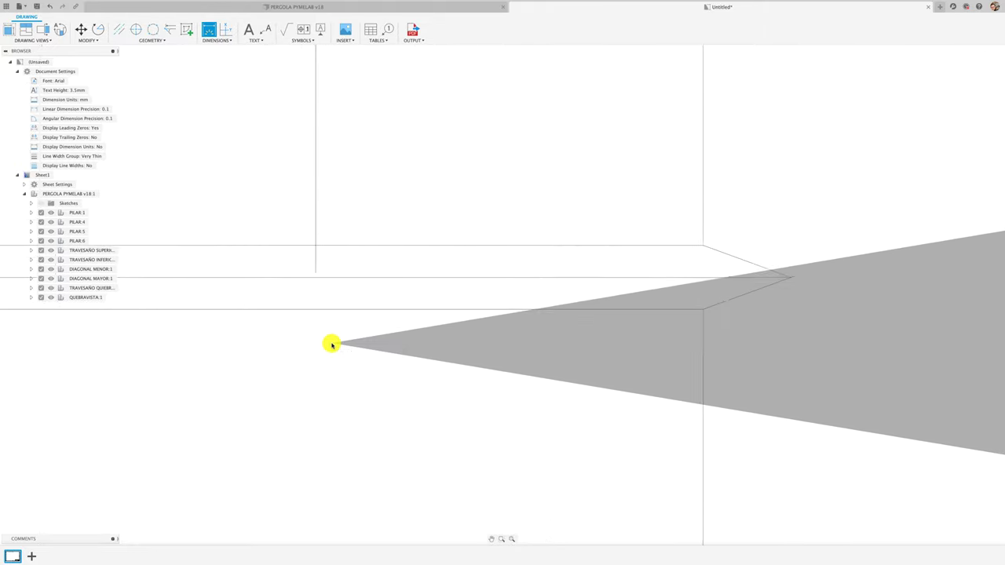
{"action": "scroll", "coordinate": [317, 286], "scroll_direction": "up", "scroll_amount": 2}
{"action": "scroll", "coordinate": [338, 294], "scroll_direction": "down", "scroll_amount": 1}
{"action": "scroll", "coordinate": [341, 300], "scroll_direction": "down", "scroll_amount": 3}
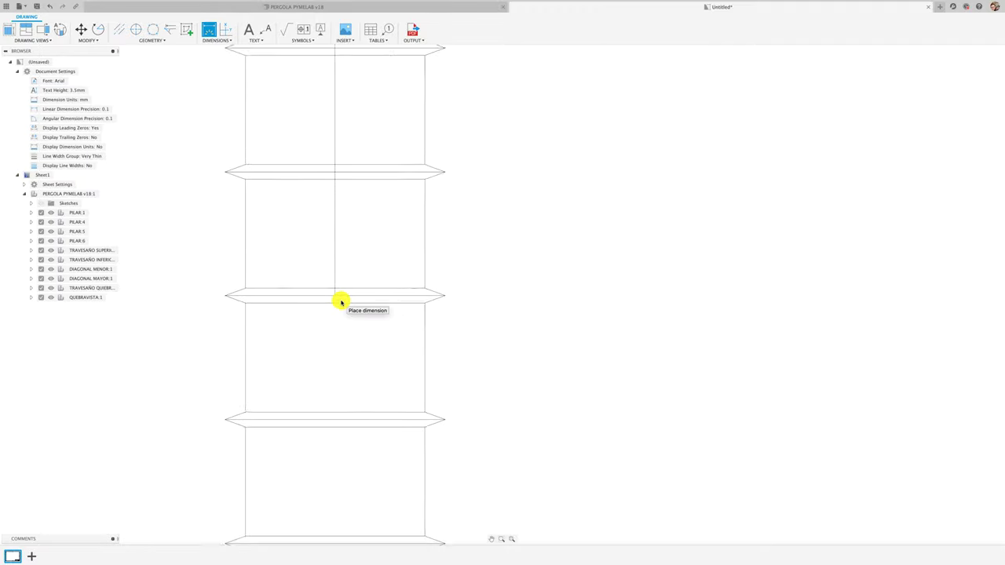
{"action": "scroll", "coordinate": [342, 303], "scroll_direction": "down", "scroll_amount": 2}
{"action": "scroll", "coordinate": [343, 303], "scroll_direction": "down", "scroll_amount": 3}
{"action": "scroll", "coordinate": [344, 299], "scroll_direction": "down", "scroll_amount": 3}
{"action": "scroll", "coordinate": [346, 298], "scroll_direction": "down", "scroll_amount": 1}
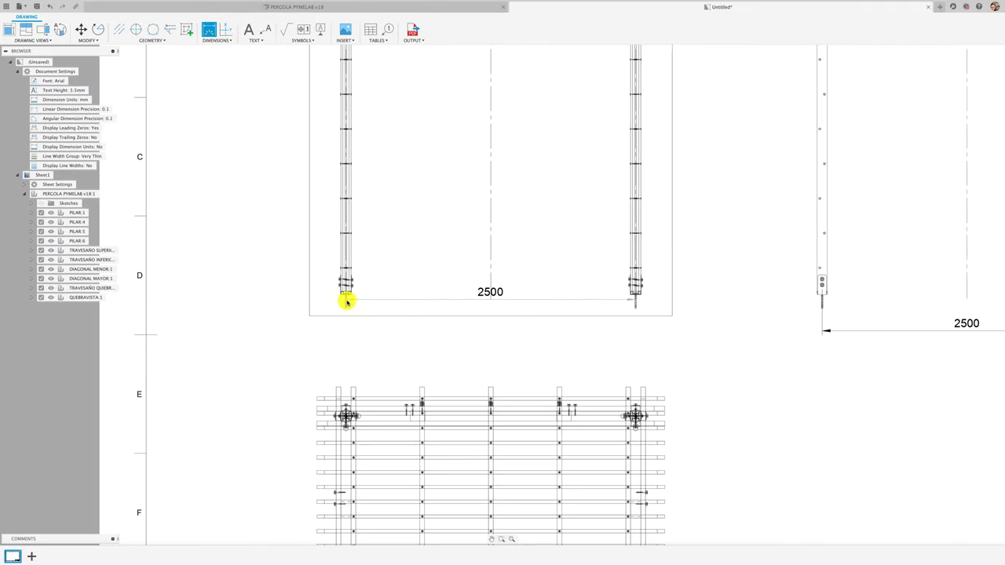
{"action": "scroll", "coordinate": [357, 306], "scroll_direction": "down", "scroll_amount": 1}
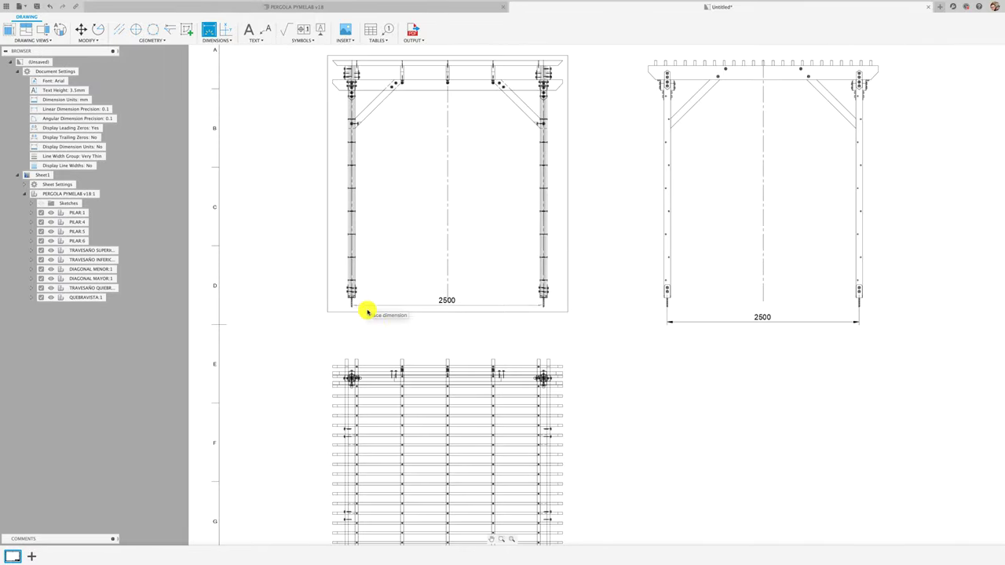
{"action": "left_click", "coordinate": [568, 333]}
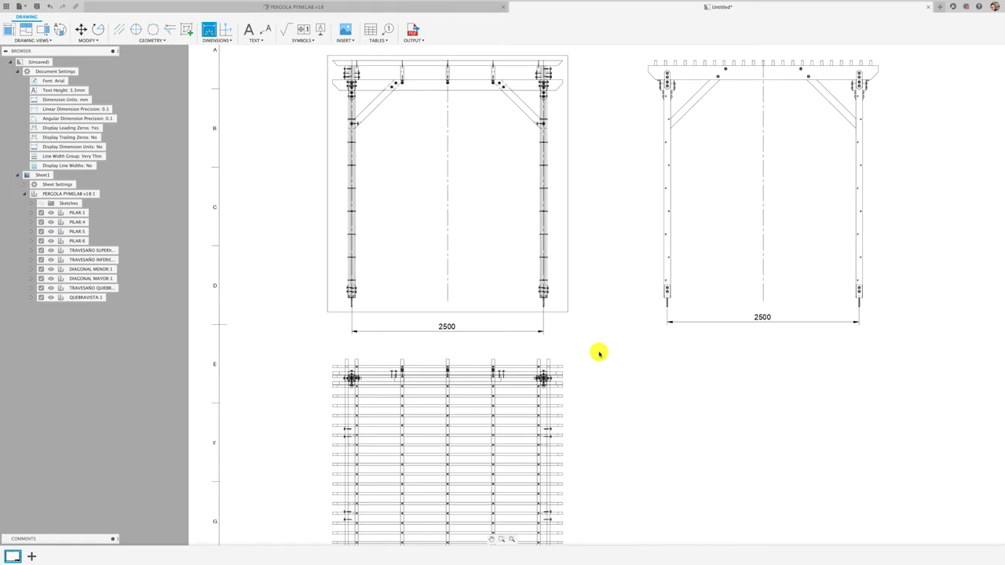
- Change the plan view's display style in its Drawing View settings
{"action": "key", "text": "Escape"}
{"action": "scroll", "coordinate": [566, 371], "scroll_direction": "up", "scroll_amount": 4}
{"action": "scroll", "coordinate": [541, 365], "scroll_direction": "up", "scroll_amount": 3}
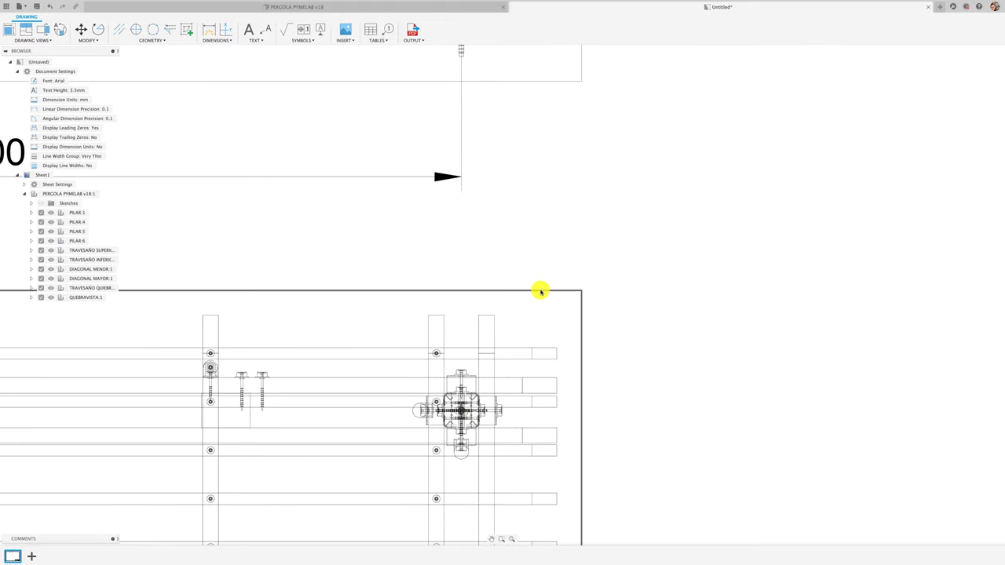
{"action": "double_click", "coordinate": [541, 292]}
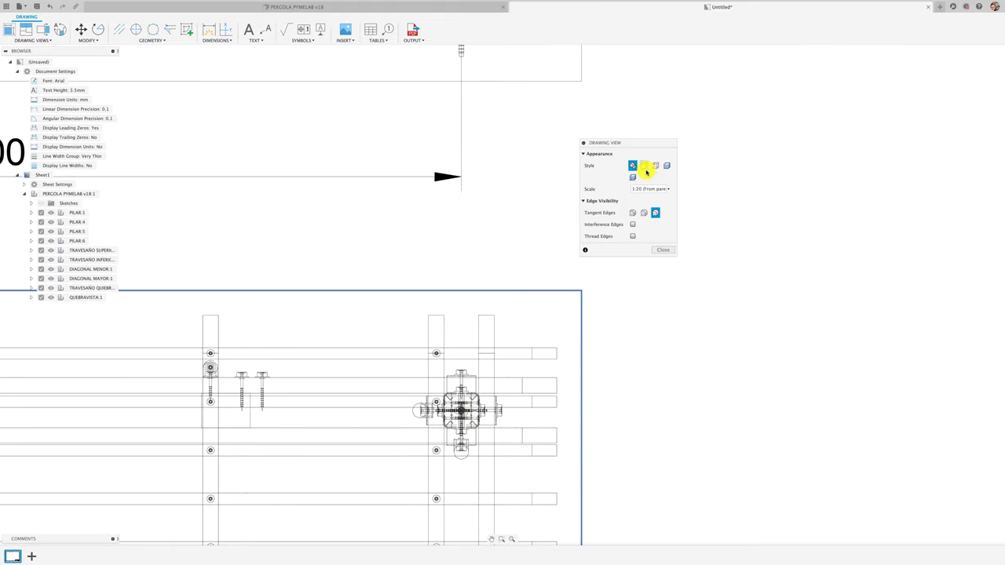
{"action": "left_click", "coordinate": [661, 250]}
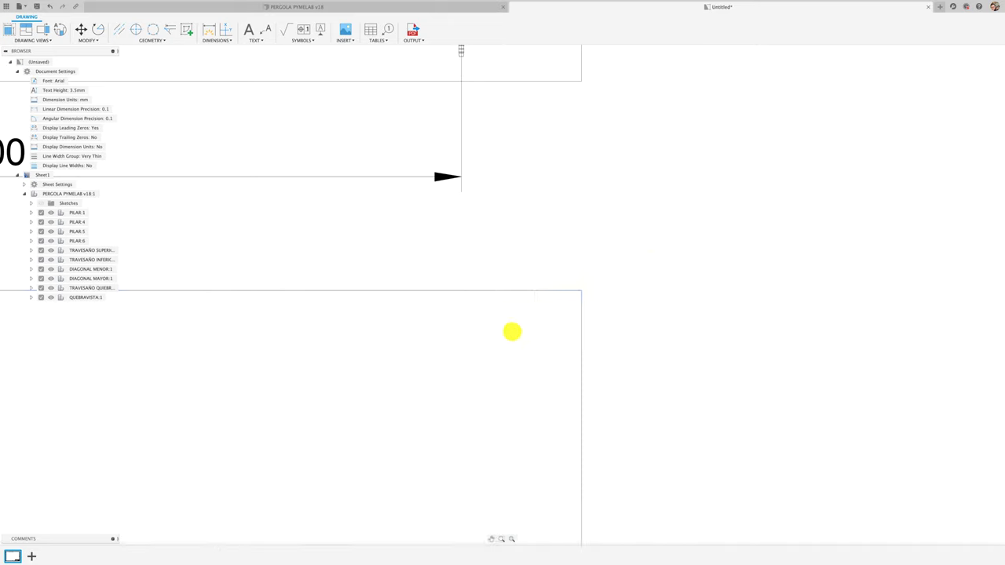
- Pan and zoom the sheet to bring the title block into view
{"action": "scroll", "coordinate": [586, 374], "scroll_direction": "down", "scroll_amount": 3}
{"action": "scroll", "coordinate": [604, 354], "scroll_direction": "down", "scroll_amount": 5}
{"action": "scroll", "coordinate": [604, 354], "scroll_direction": "down", "scroll_amount": 2}
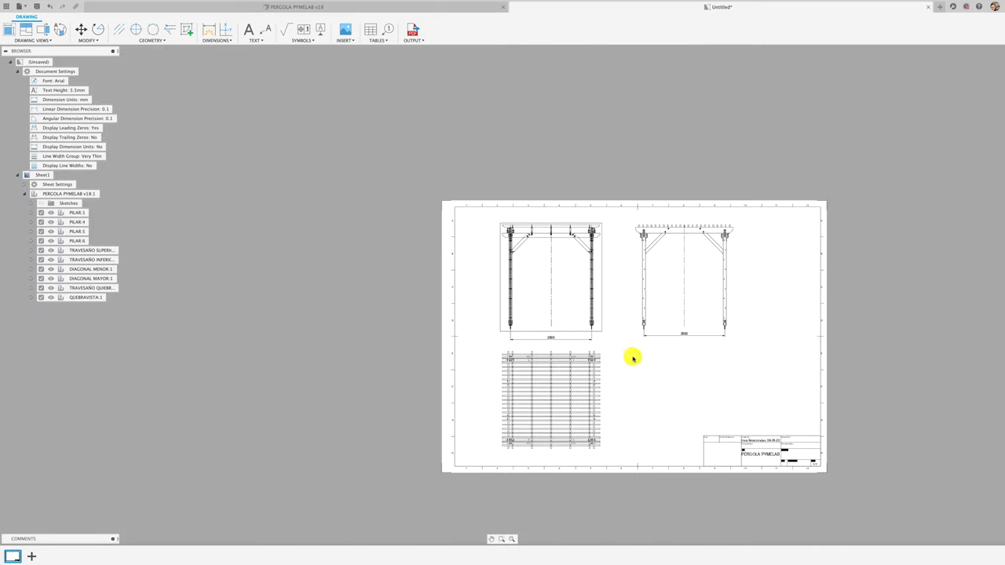
{"action": "middle_click_drag", "start_coordinate": [626, 356], "coordinate": [565, 350]}
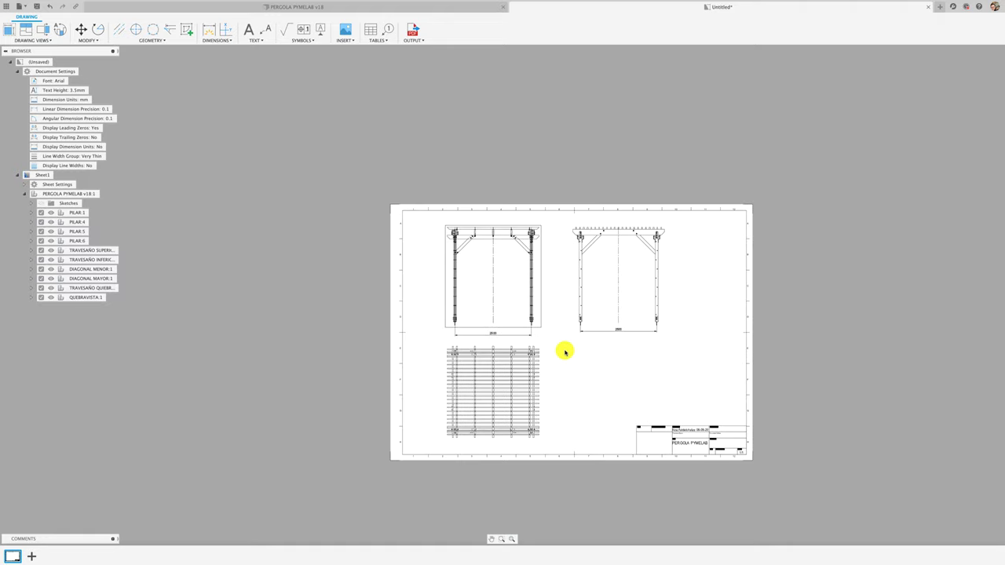
{"action": "scroll", "coordinate": [565, 351], "scroll_direction": "up", "scroll_amount": 4}
{"action": "middle_click_drag", "start_coordinate": [608, 347], "coordinate": [511, 329]}
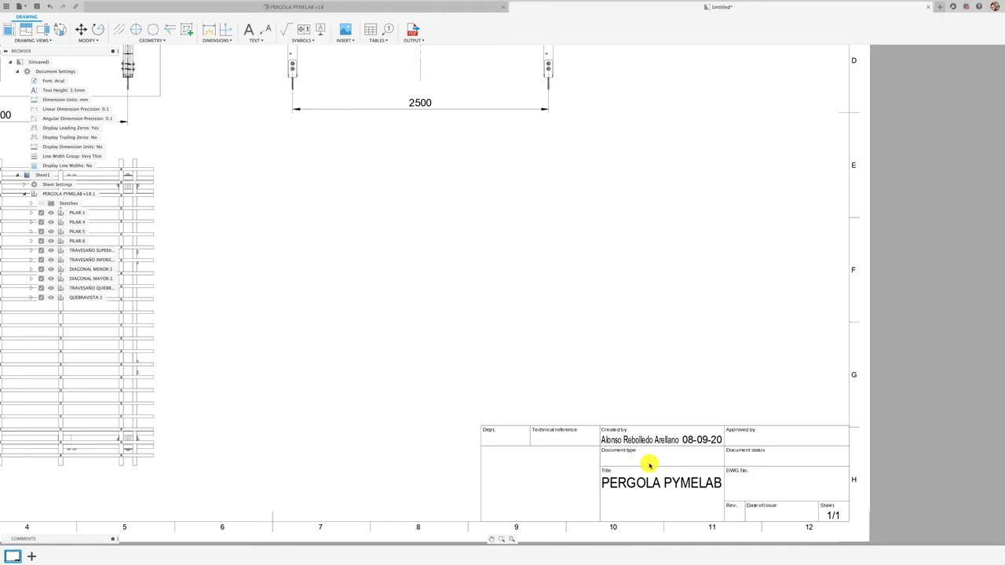
{"action": "middle_click_drag", "start_coordinate": [658, 474], "coordinate": [584, 417]}
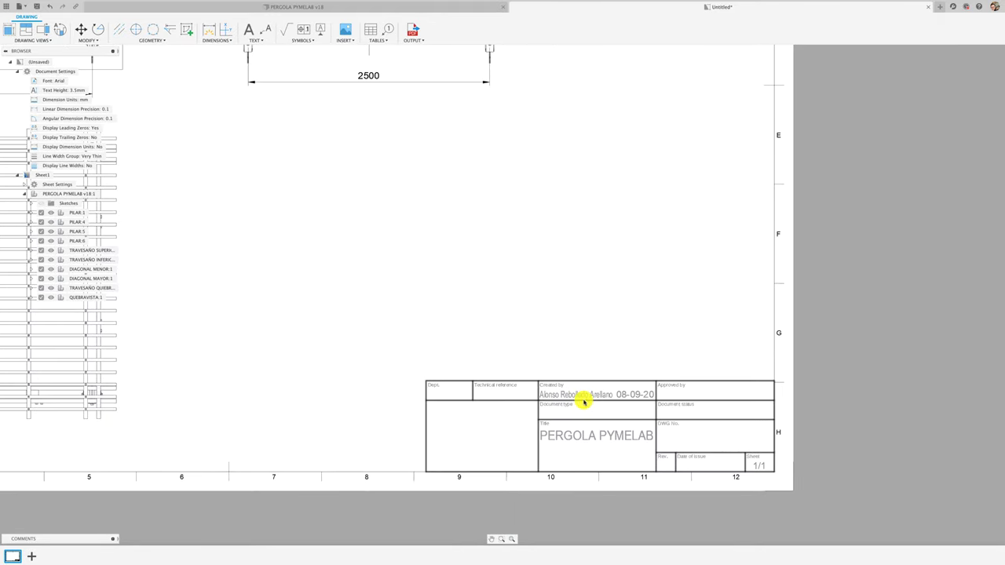
- Set the title block's technical reference to Fusion 360
{"action": "double_click", "coordinate": [582, 401]}
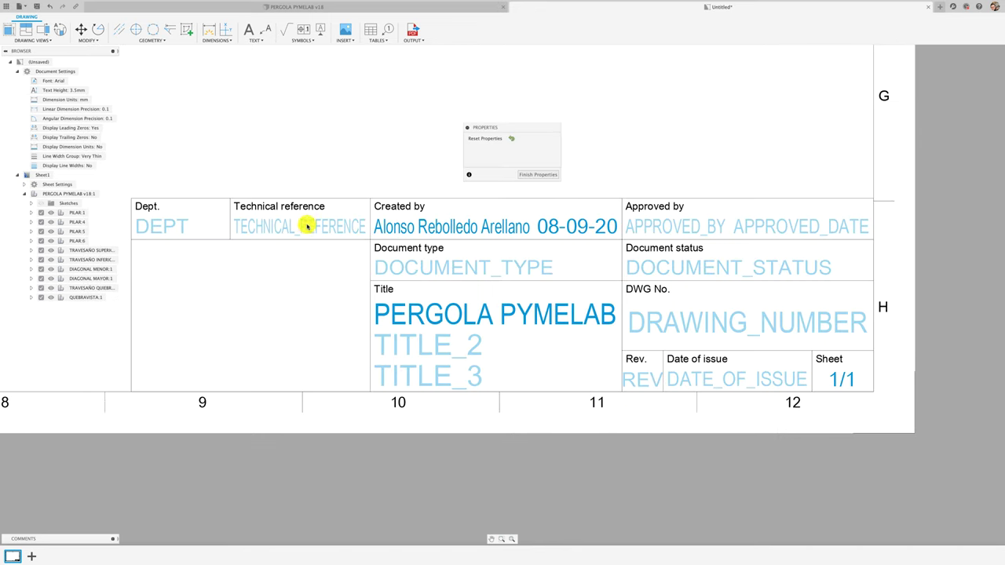
{"action": "left_click", "coordinate": [274, 227]}
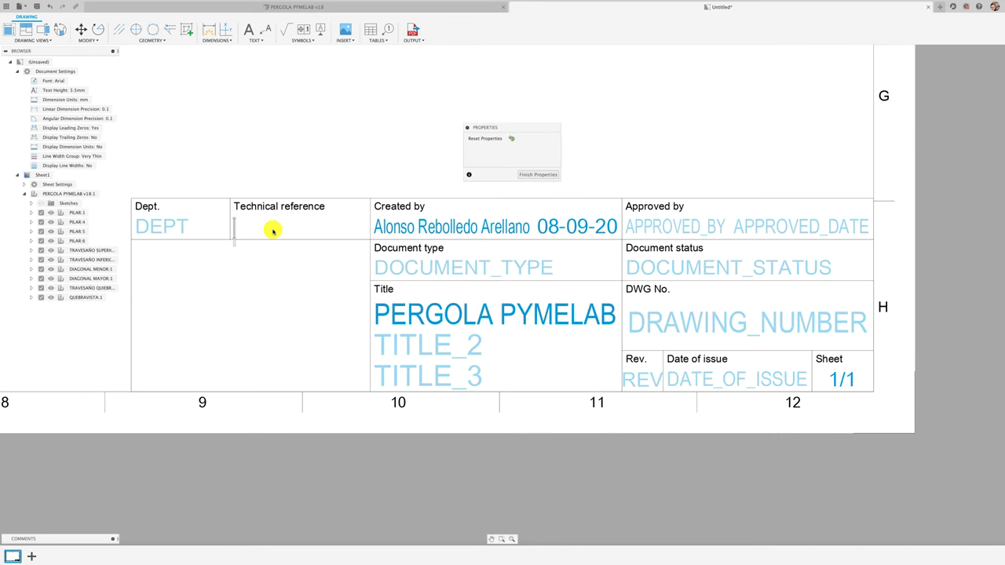
{"action": "type", "text": "ion 360"}
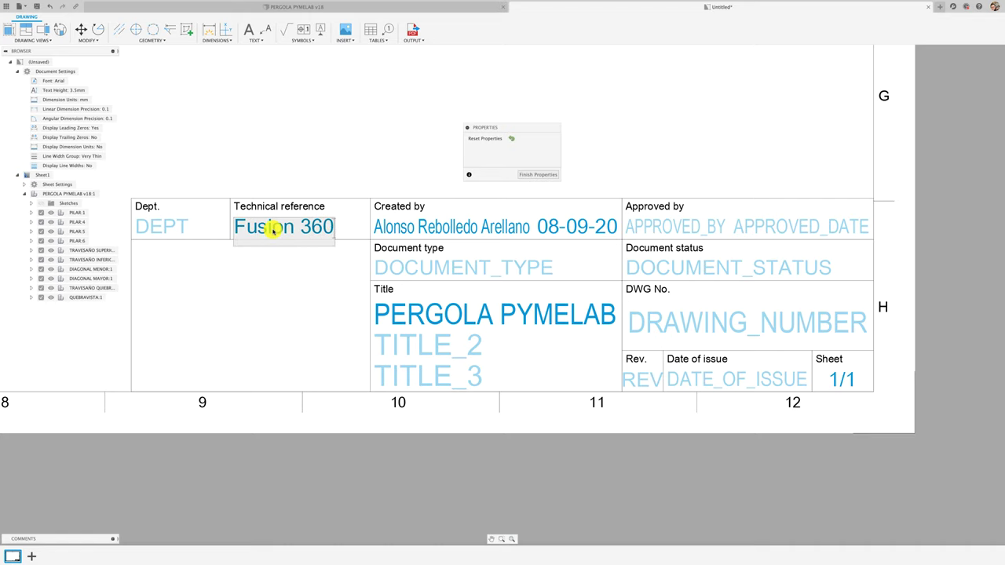
{"action": "scroll", "coordinate": [272, 228], "scroll_direction": "down", "scroll_amount": 2}
{"action": "left_click", "coordinate": [166, 227]}
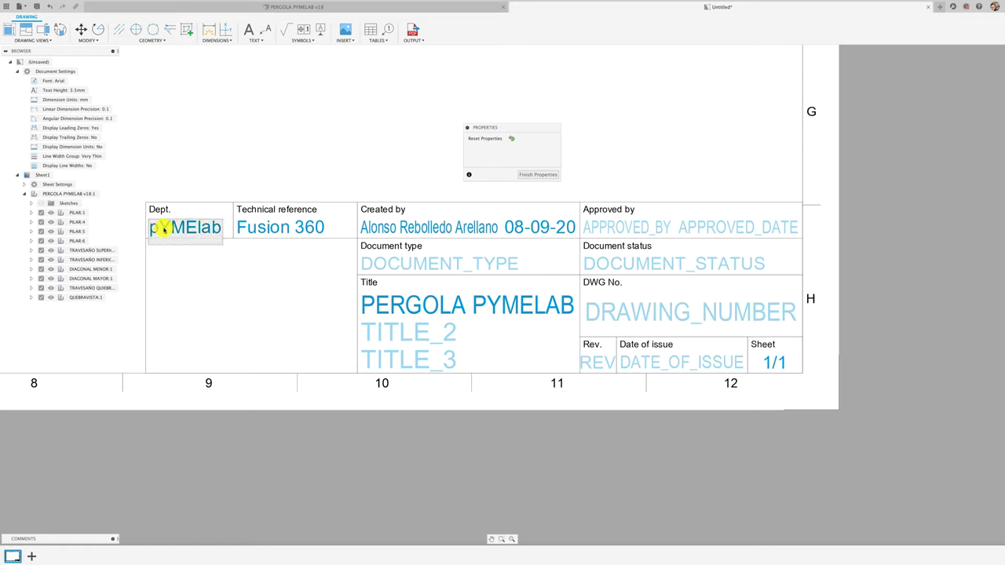
- Enter PymeLAB as department, the approver's name, and approval date 08.09.2020
{"action": "key", "text": "BackSpace"}
{"action": "key", "text": "BackSpace"}
{"action": "key", "text": "BackSpace"}
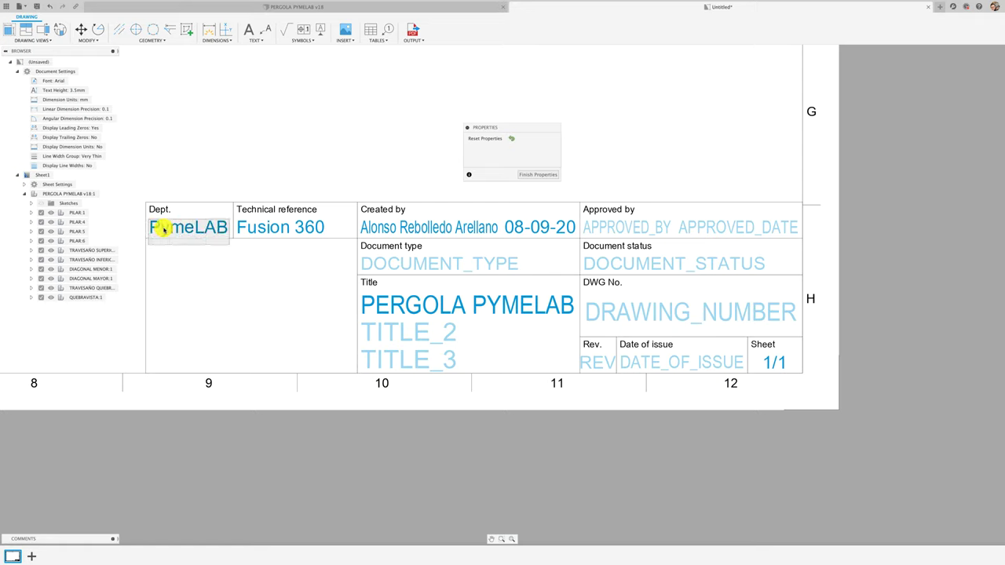
{"action": "double_click", "coordinate": [592, 228]}
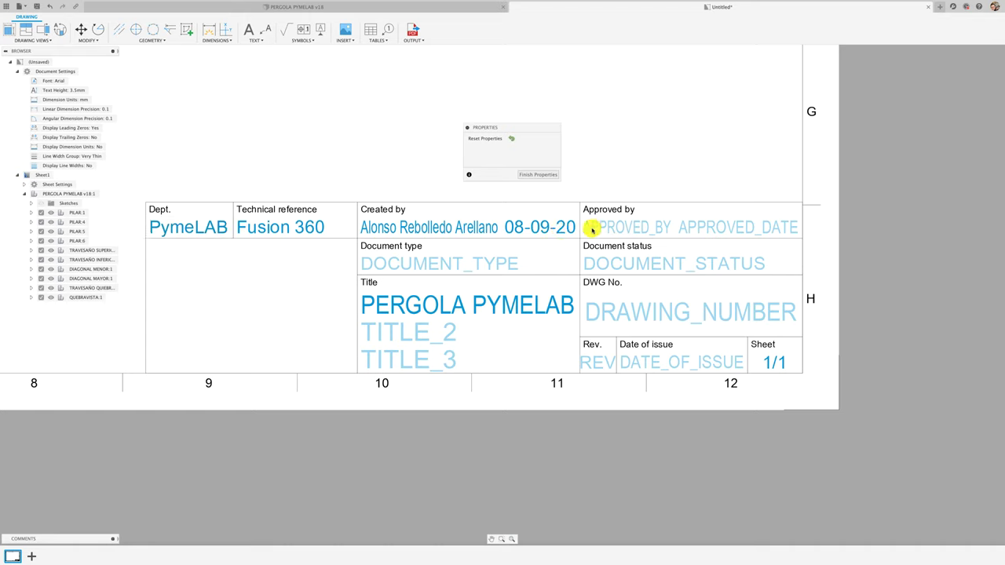
{"action": "key", "text": "BackSpace"}
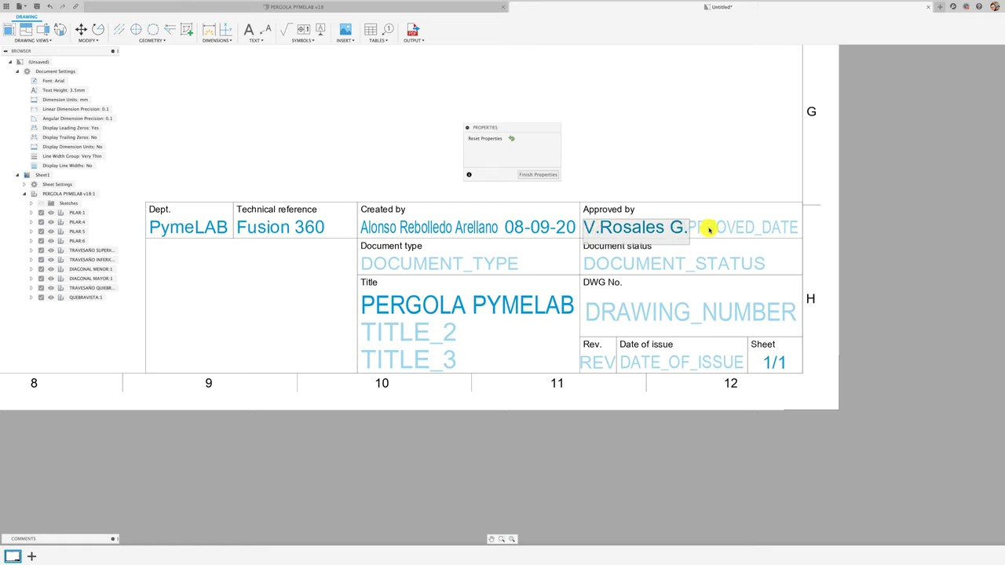
{"action": "left_click", "coordinate": [746, 226]}
{"action": "double_click", "coordinate": [741, 228]}
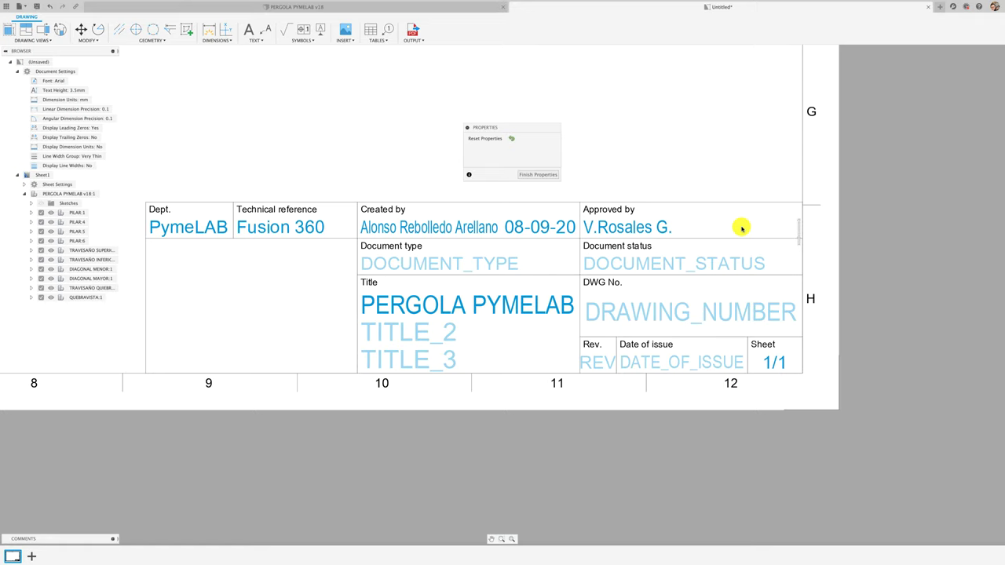
{"action": "type", "text": "09."}
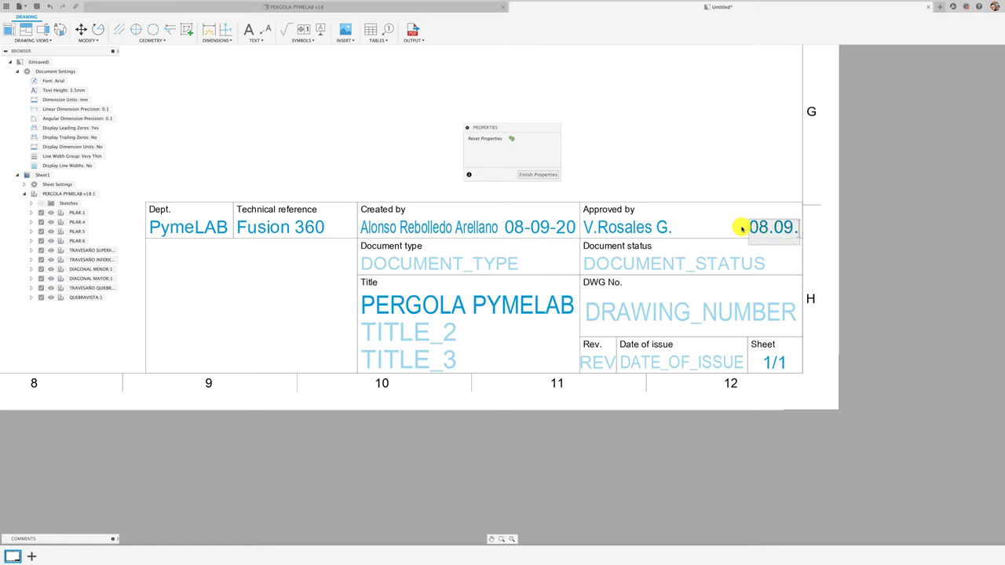
{"action": "type", "text": "2020"}
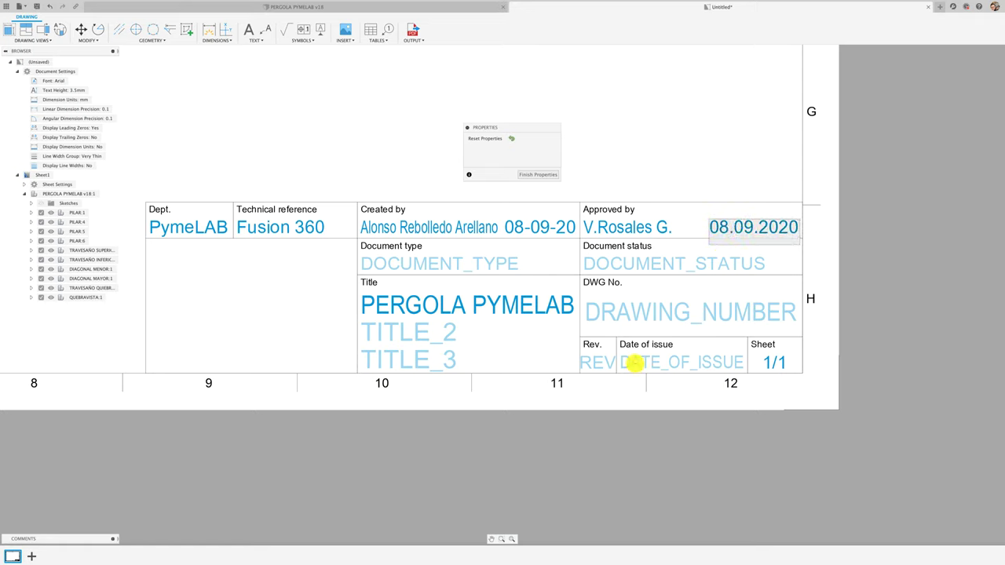
- Set issue date 08.09.2020, revision OK and document type PDF in the title block
{"action": "left_click", "coordinate": [632, 361]}
{"action": "double_click", "coordinate": [629, 363]}
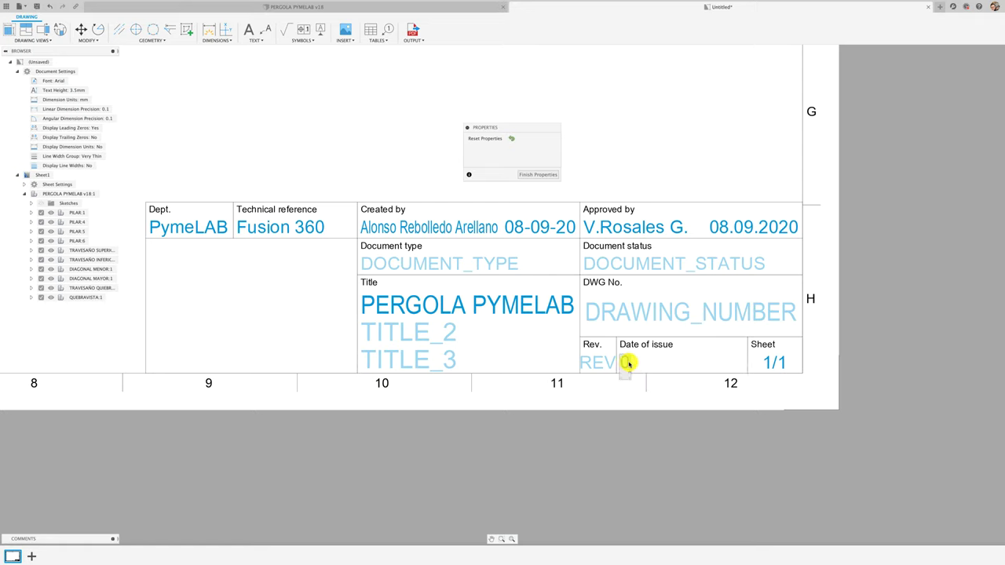
{"action": "type", "text": "09"}
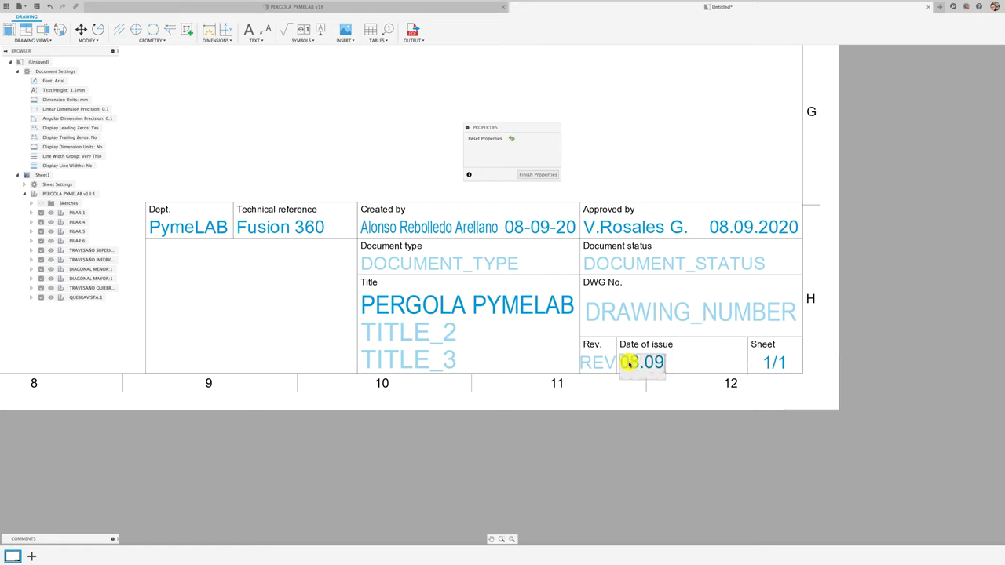
{"action": "type", "text": ".2020"}
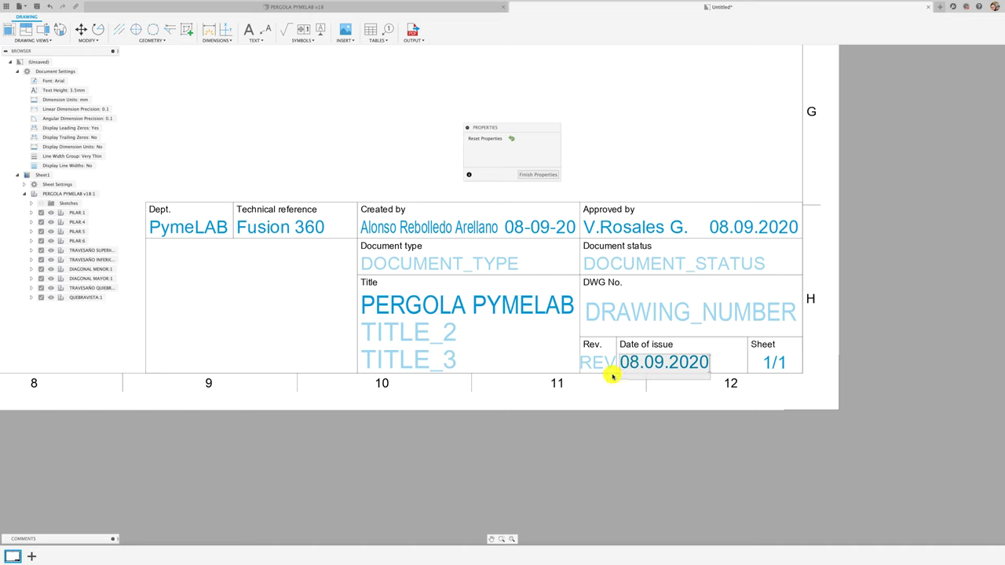
{"action": "double_click", "coordinate": [594, 363]}
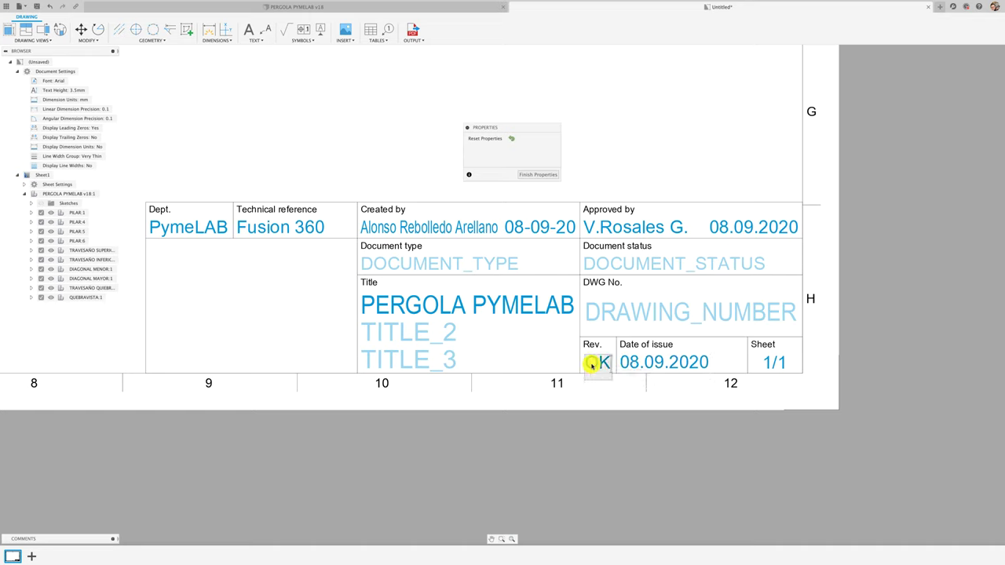
{"action": "double_click", "coordinate": [421, 266]}
{"action": "type", "text": "PDF"}
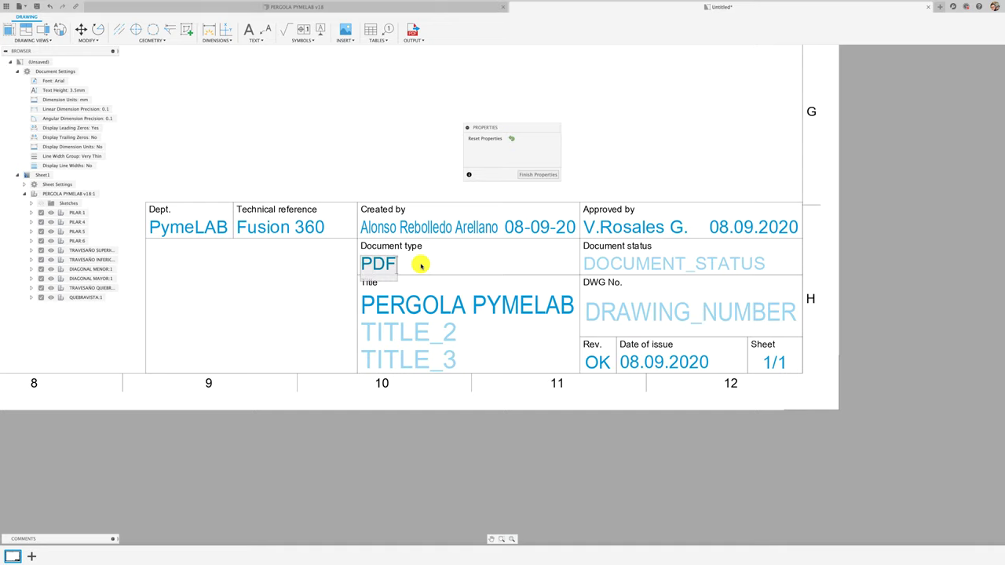
- Set document status 'Escala las indicadas' and add the subtitle 'Vistas Generales'
{"action": "double_click", "coordinate": [587, 270]}
{"action": "type", "text": "Escala la"}
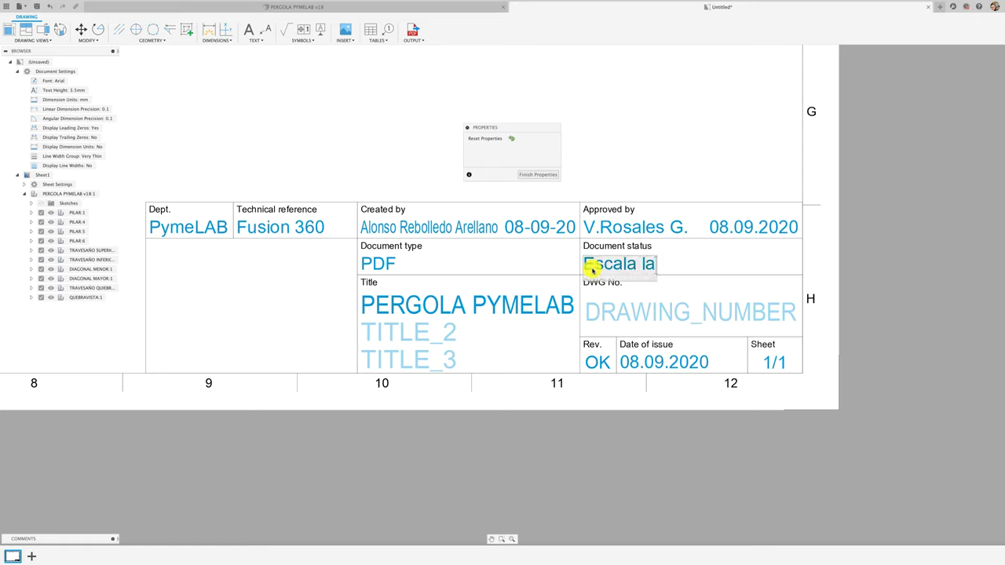
{"action": "type", "text": "s indi"}
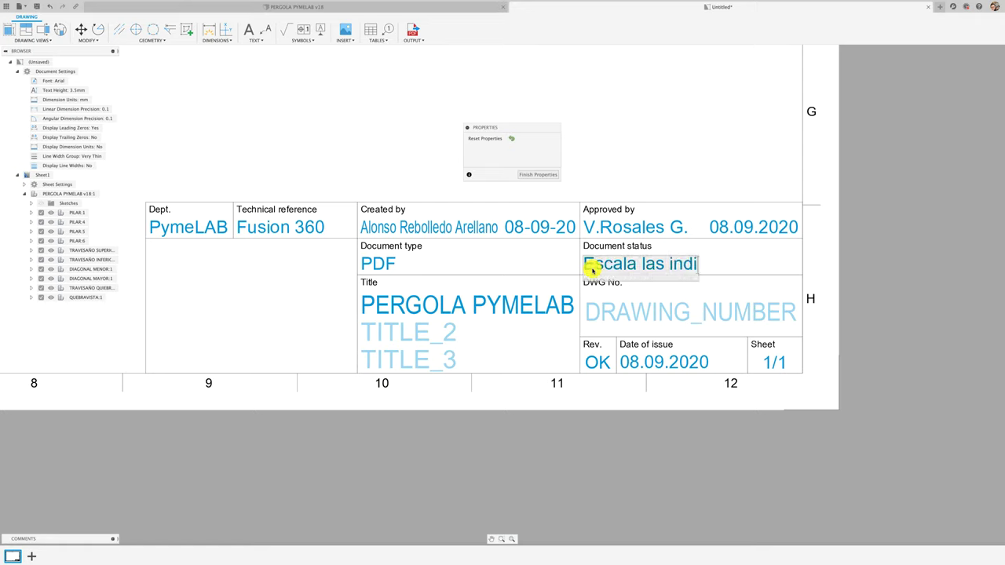
{"action": "type", "text": "cadas"}
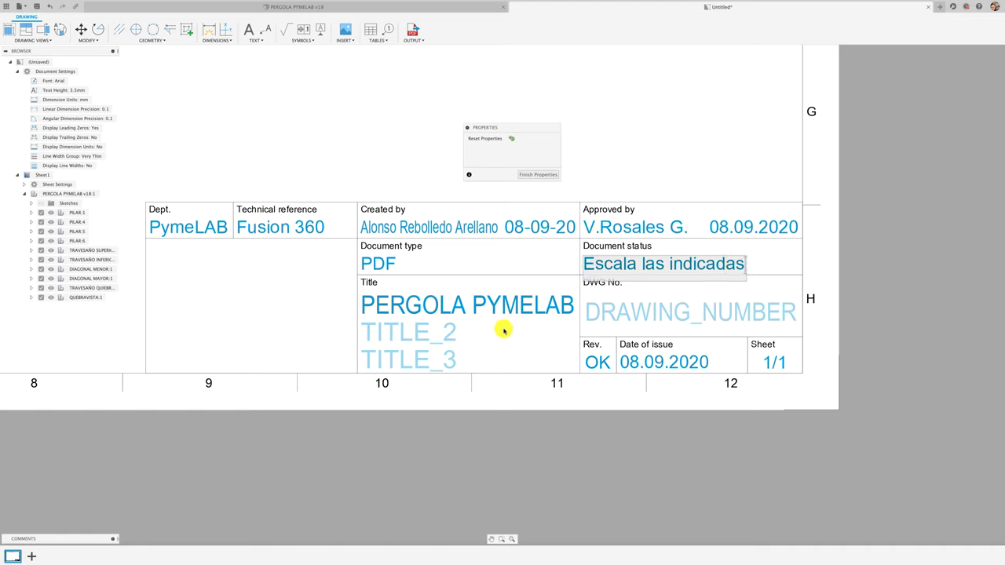
{"action": "left_click", "coordinate": [502, 330]}
{"action": "double_click", "coordinate": [416, 313]}
{"action": "double_click", "coordinate": [416, 313]}
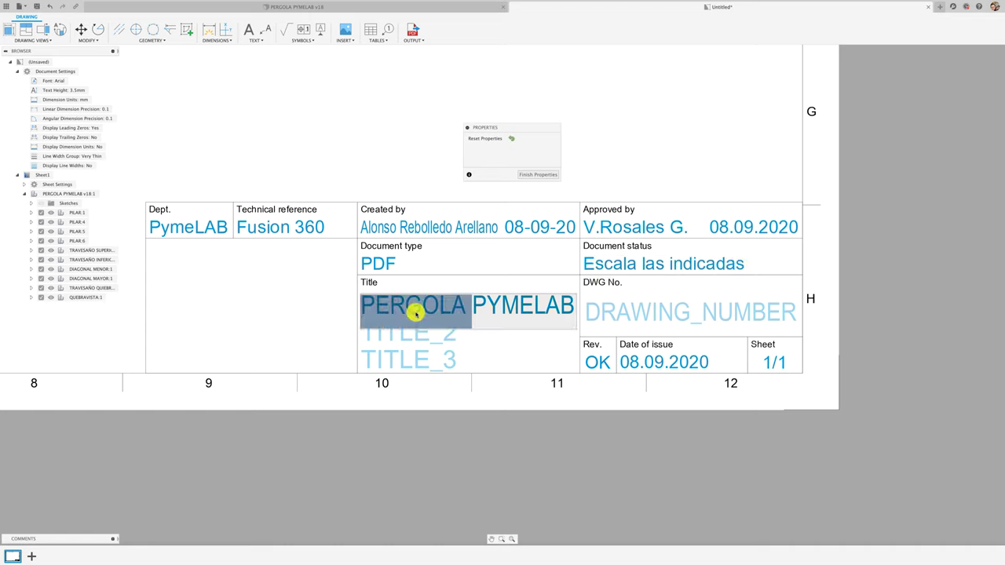
{"action": "left_click", "coordinate": [531, 310]}
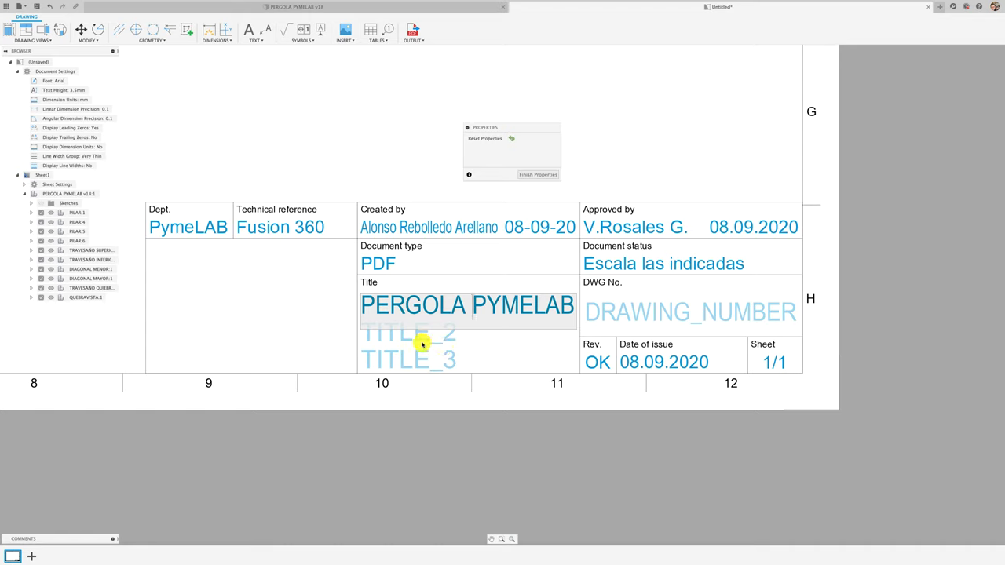
{"action": "left_click", "coordinate": [418, 341]}
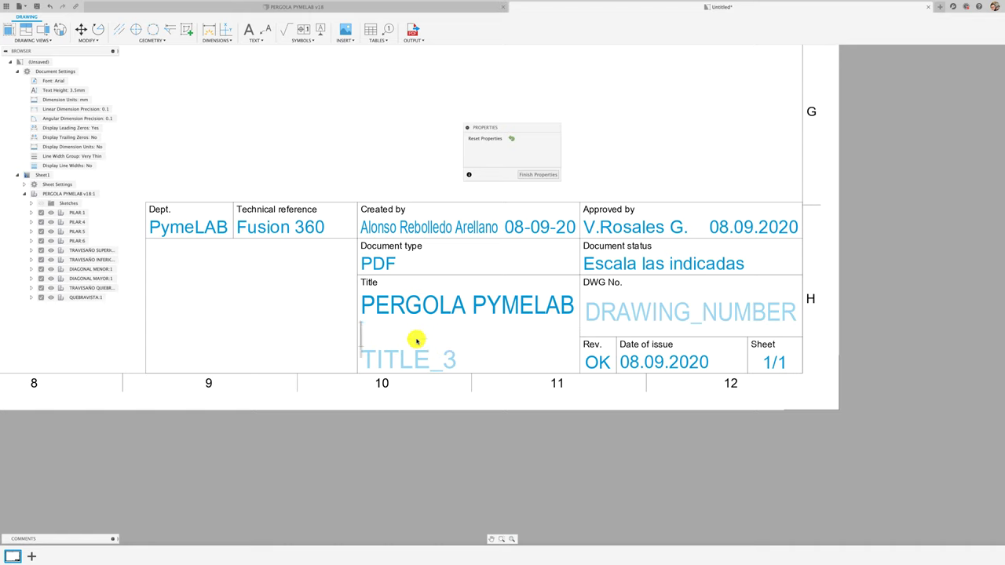
{"action": "type", "text": "Vistas G"}
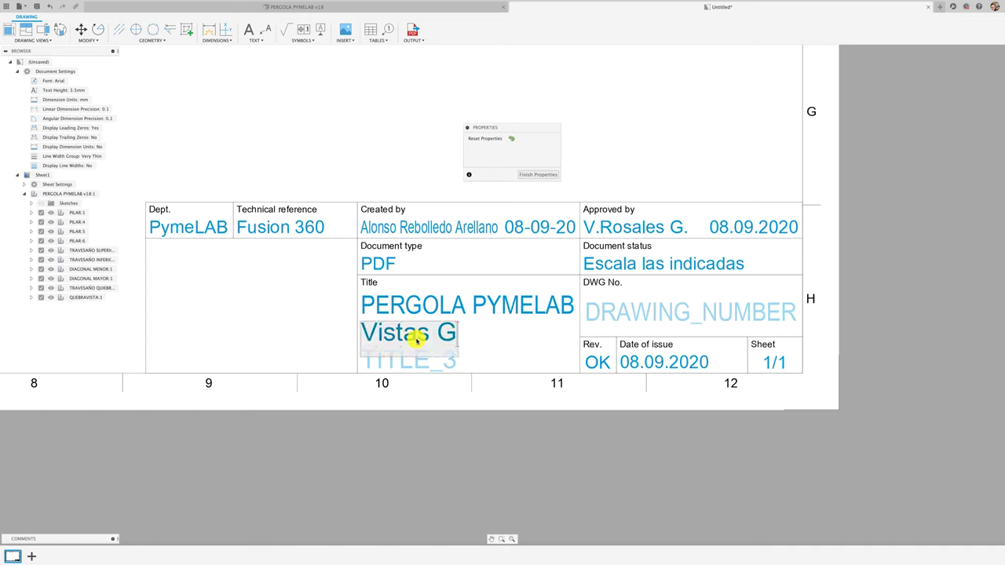
{"action": "type", "text": "enerales"}
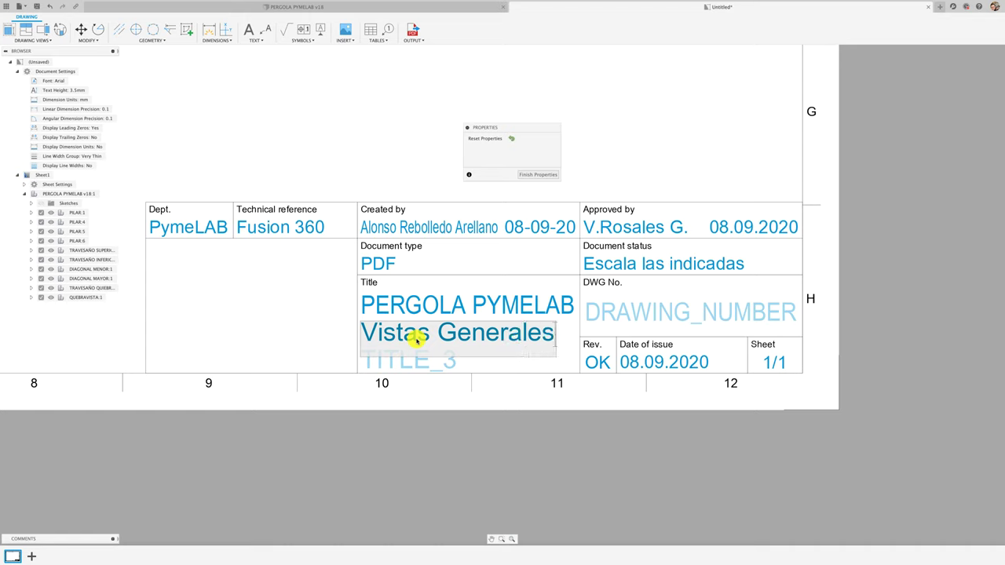
{"action": "key", "text": "Return"}
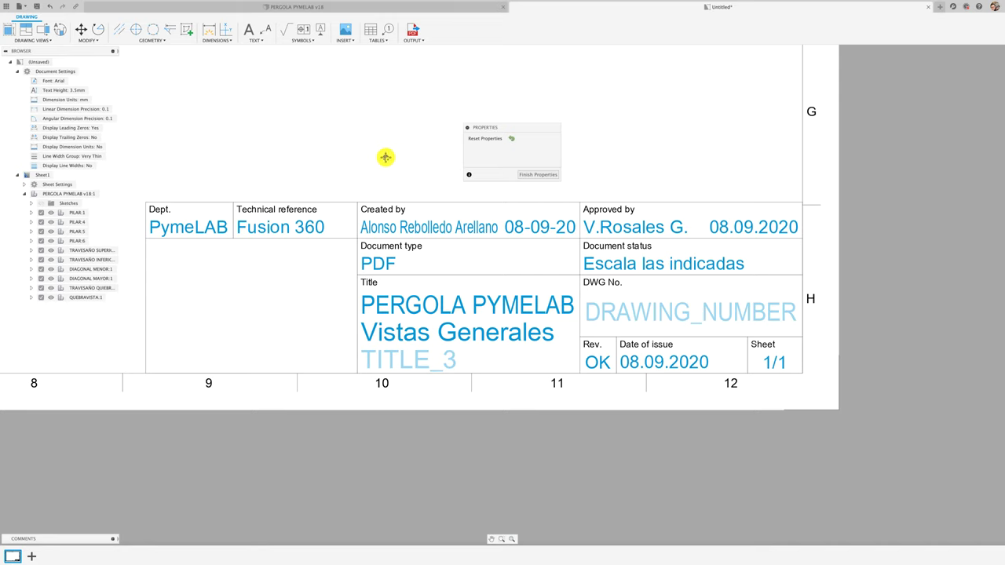
{"action": "middle_click_drag", "start_coordinate": [385, 157], "coordinate": [487, 163]}
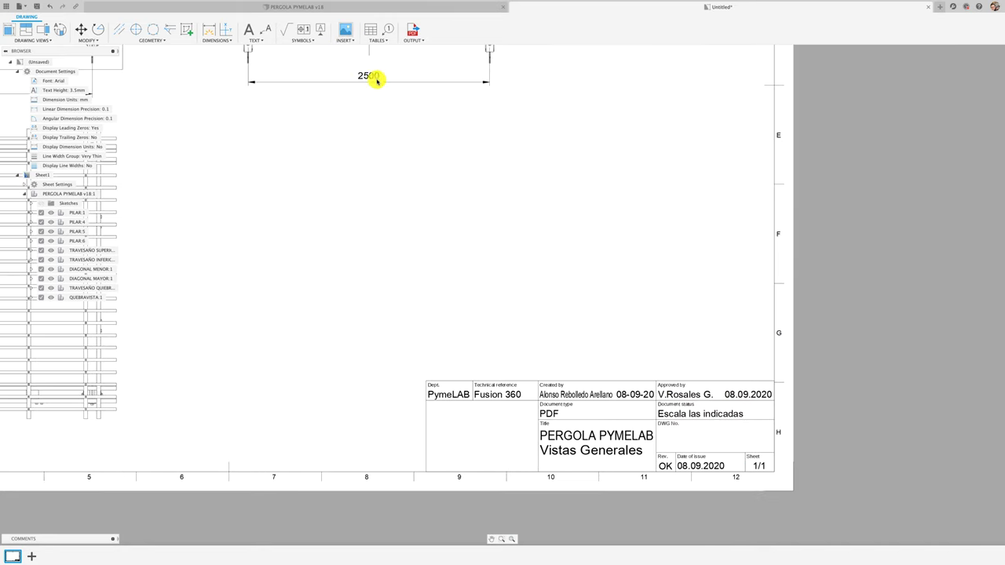
- Insert the Escudo monocroma.png logo into the title block's left cell
{"action": "left_click", "coordinate": [346, 29]}
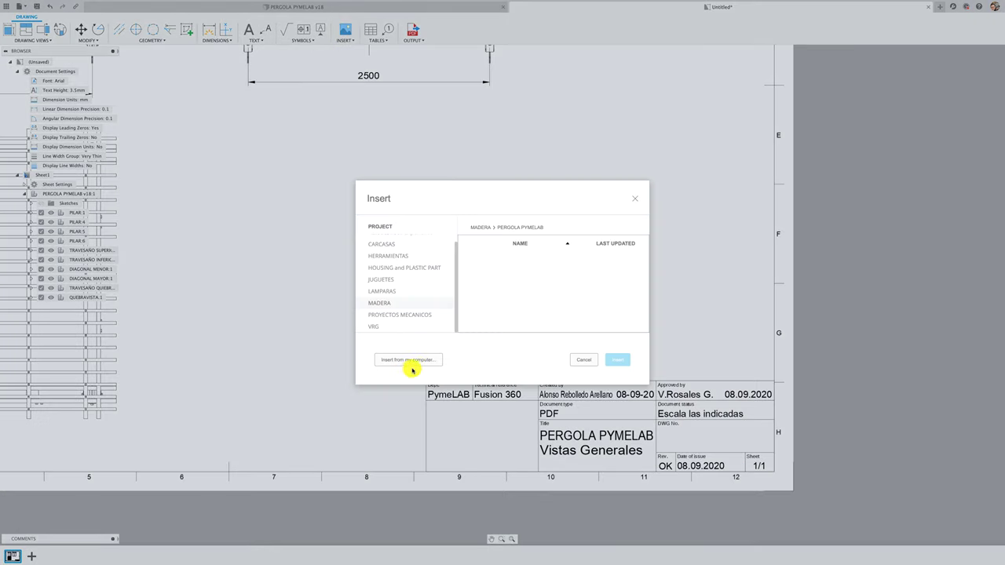
{"action": "left_click", "coordinate": [413, 361]}
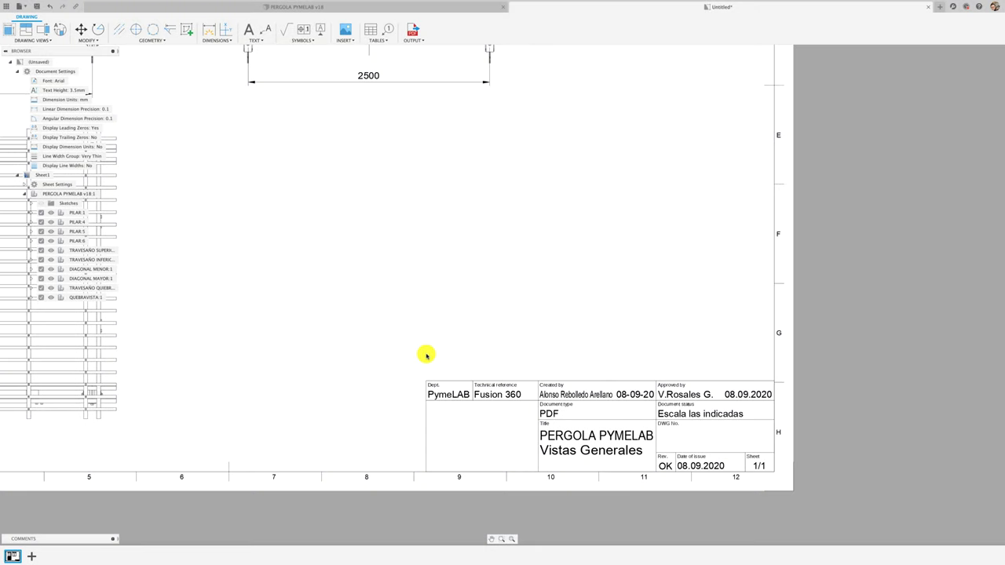
{"action": "left_click", "coordinate": [306, 107]}
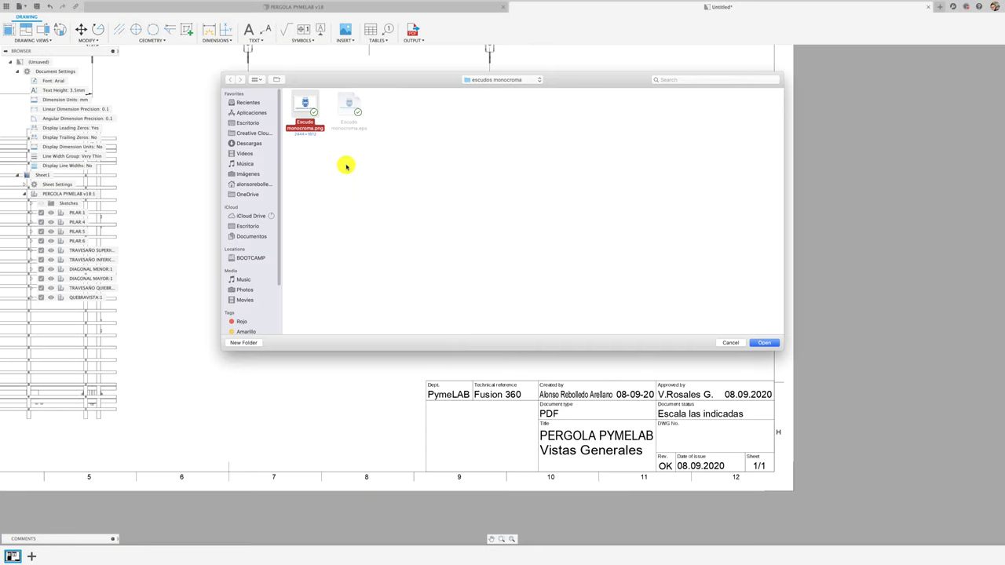
{"action": "left_click", "coordinate": [765, 343]}
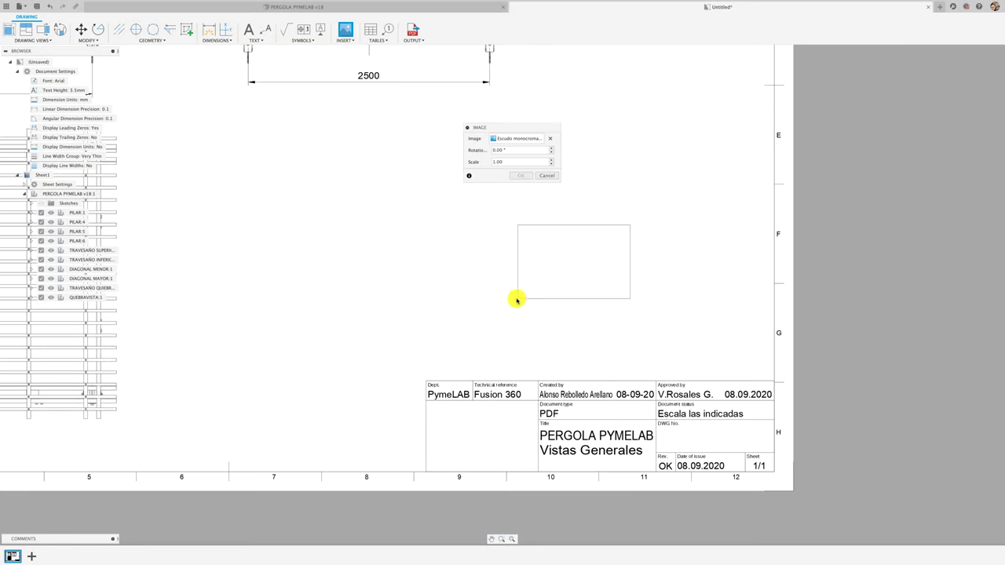
{"action": "left_click", "coordinate": [423, 472]}
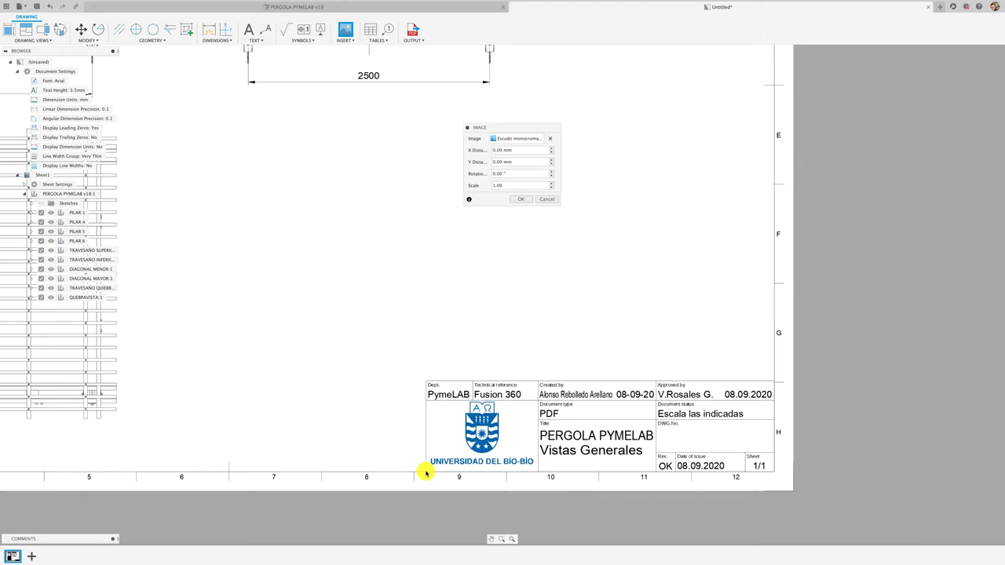
- Scale the logo to 0.80 and offset it 4 mm right and 1 mm up
{"action": "left_click", "coordinate": [553, 189]}
{"action": "left_click", "coordinate": [553, 189]}
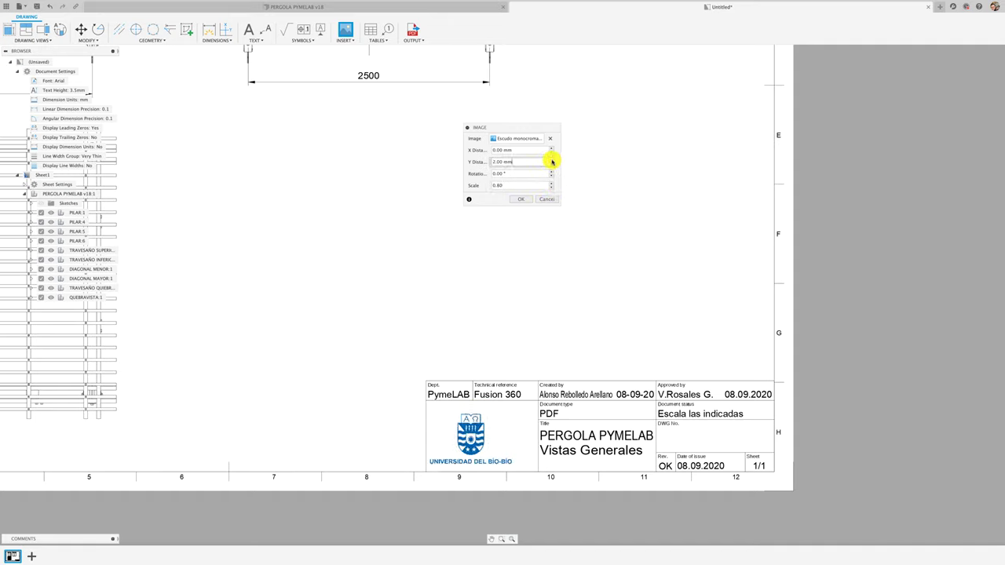
{"action": "left_click", "coordinate": [552, 160]}
{"action": "left_click", "coordinate": [552, 148]}
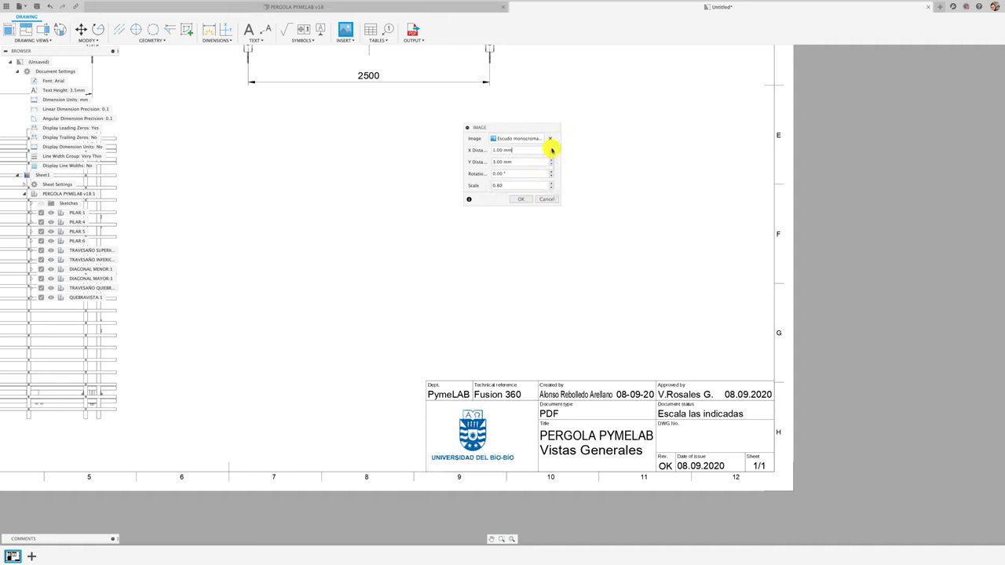
{"action": "left_click", "coordinate": [552, 148]}
{"action": "left_click", "coordinate": [552, 149]}
{"action": "left_click", "coordinate": [551, 148]}
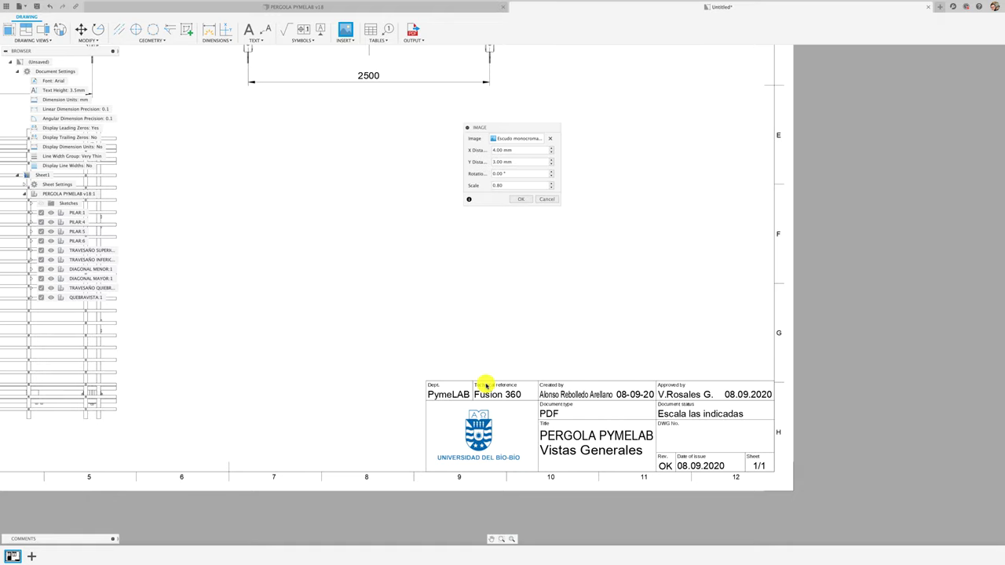
{"action": "left_click", "coordinate": [524, 201]}
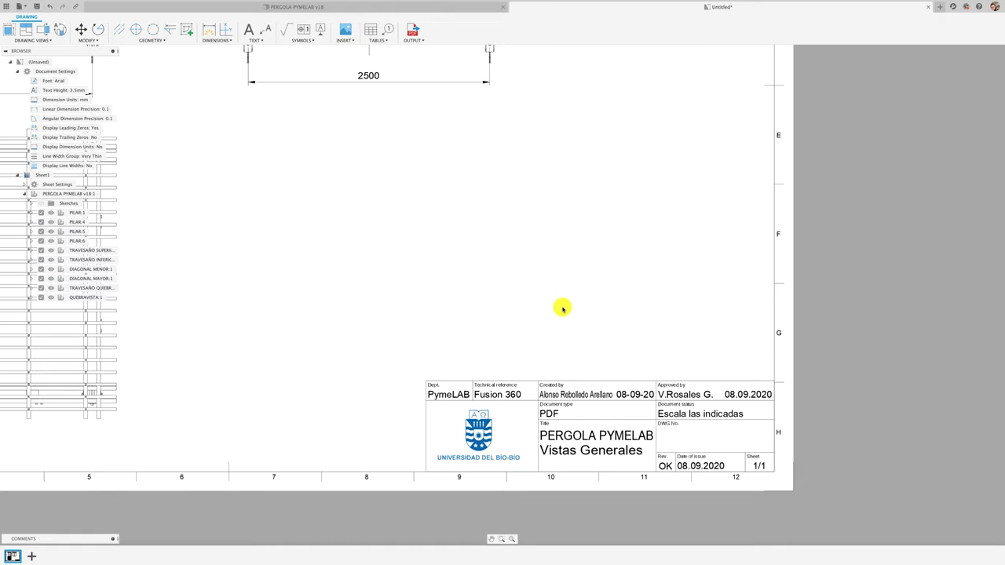
- Add a vertical 3000 height dimension beside the pergola front view
{"action": "scroll", "coordinate": [563, 309], "scroll_direction": "down", "scroll_amount": 3}
{"action": "scroll", "coordinate": [527, 314], "scroll_direction": "down", "scroll_amount": 5}
{"action": "middle_click_drag", "start_coordinate": [417, 271], "coordinate": [437, 325]}
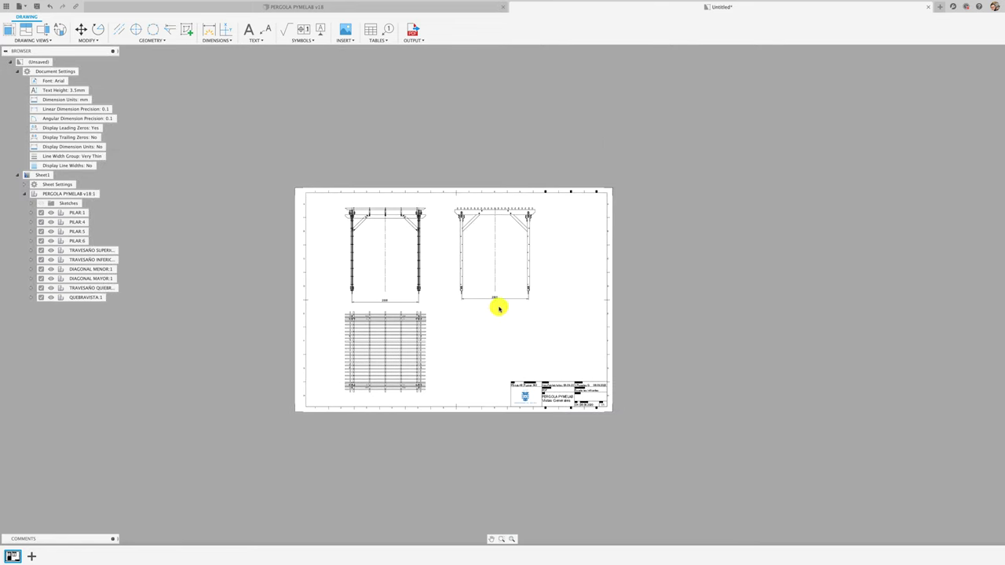
{"action": "scroll", "coordinate": [549, 264], "scroll_direction": "up", "scroll_amount": 4}
{"action": "scroll", "coordinate": [550, 265], "scroll_direction": "up", "scroll_amount": 3}
{"action": "scroll", "coordinate": [648, 324], "scroll_direction": "up", "scroll_amount": 1}
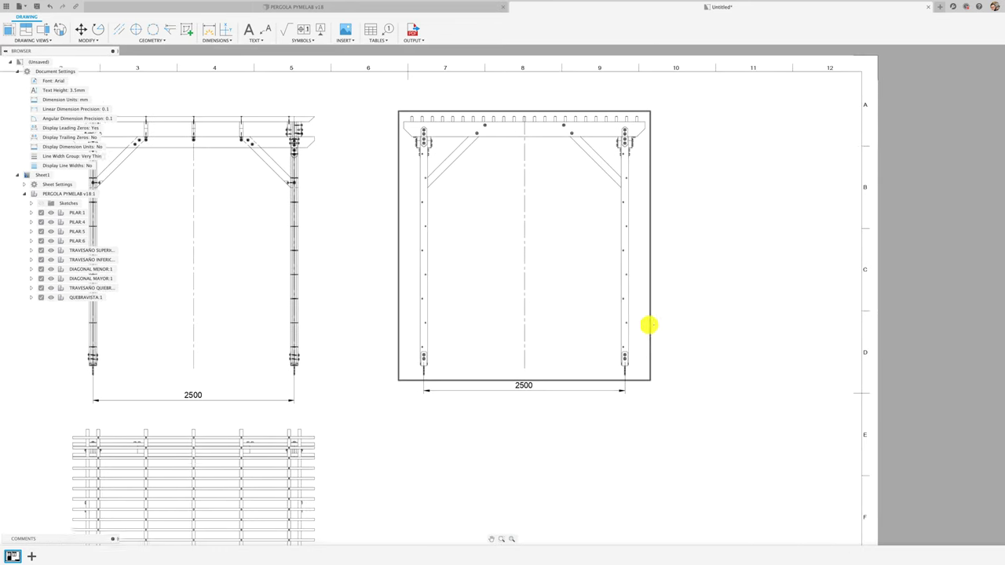
{"action": "left_click", "coordinate": [208, 30]}
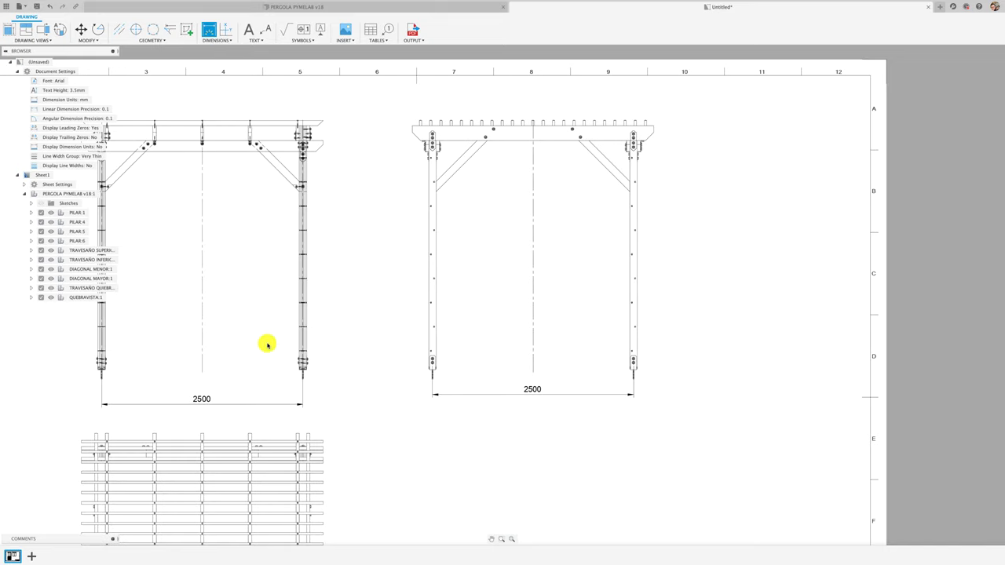
{"action": "scroll", "coordinate": [348, 393], "scroll_direction": "up", "scroll_amount": 3}
{"action": "scroll", "coordinate": [340, 388], "scroll_direction": "up", "scroll_amount": 2}
{"action": "scroll", "coordinate": [332, 386], "scroll_direction": "up", "scroll_amount": 2}
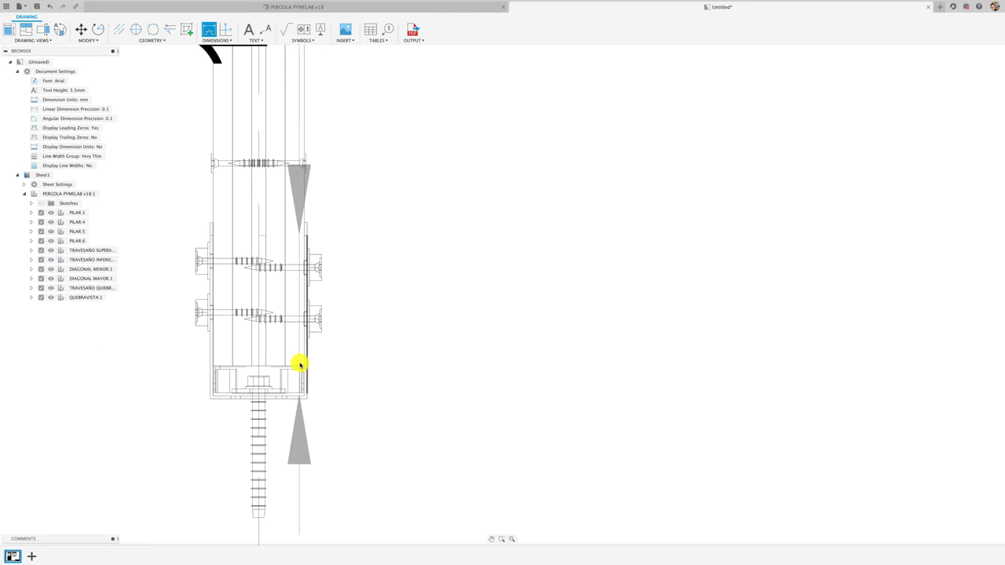
{"action": "left_click", "coordinate": [301, 363]}
{"action": "scroll", "coordinate": [343, 354], "scroll_direction": "down", "scroll_amount": 3}
{"action": "scroll", "coordinate": [377, 299], "scroll_direction": "down", "scroll_amount": 4}
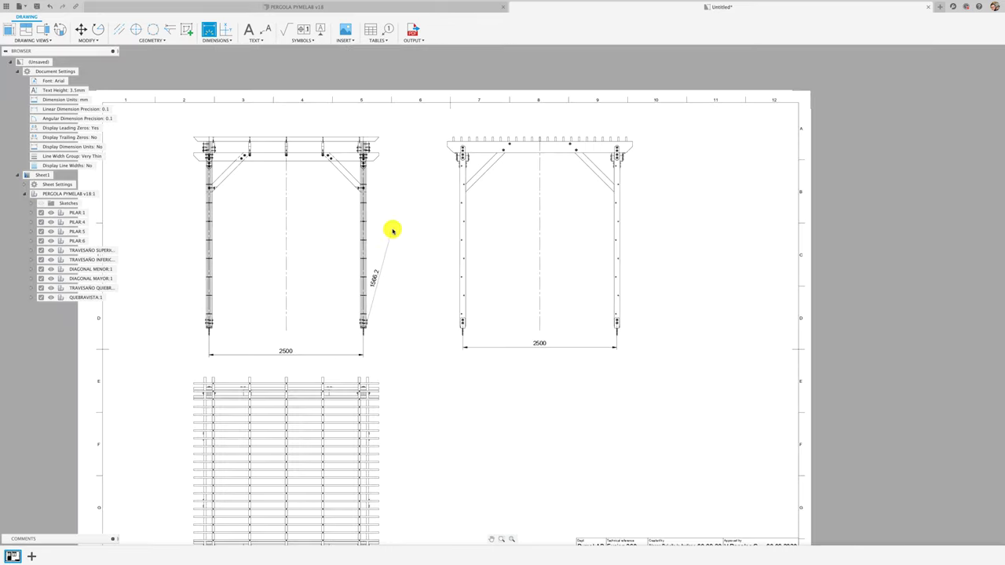
{"action": "scroll", "coordinate": [374, 188], "scroll_direction": "up", "scroll_amount": 3}
{"action": "scroll", "coordinate": [375, 185], "scroll_direction": "up", "scroll_amount": 2}
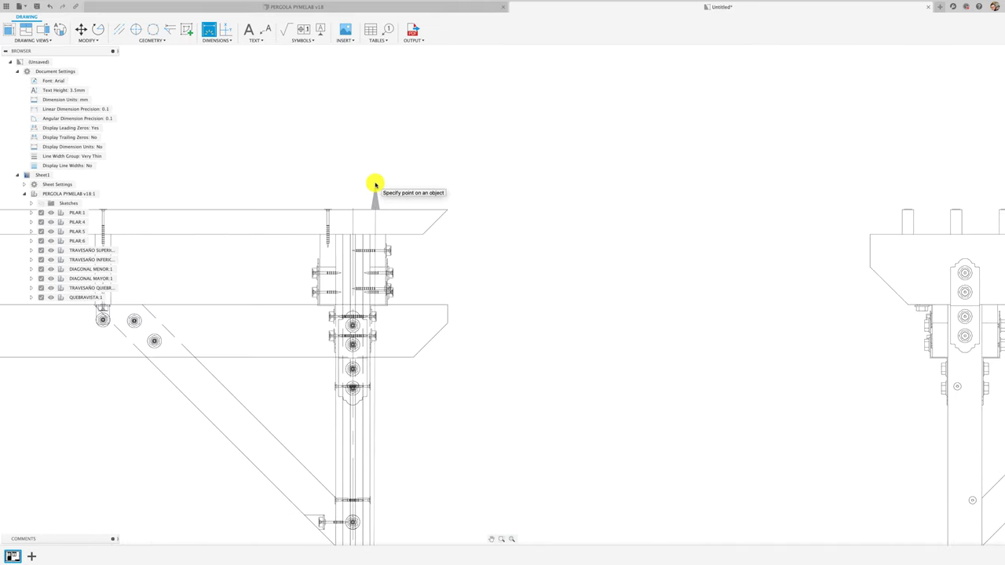
{"action": "scroll", "coordinate": [428, 231], "scroll_direction": "up", "scroll_amount": 1}
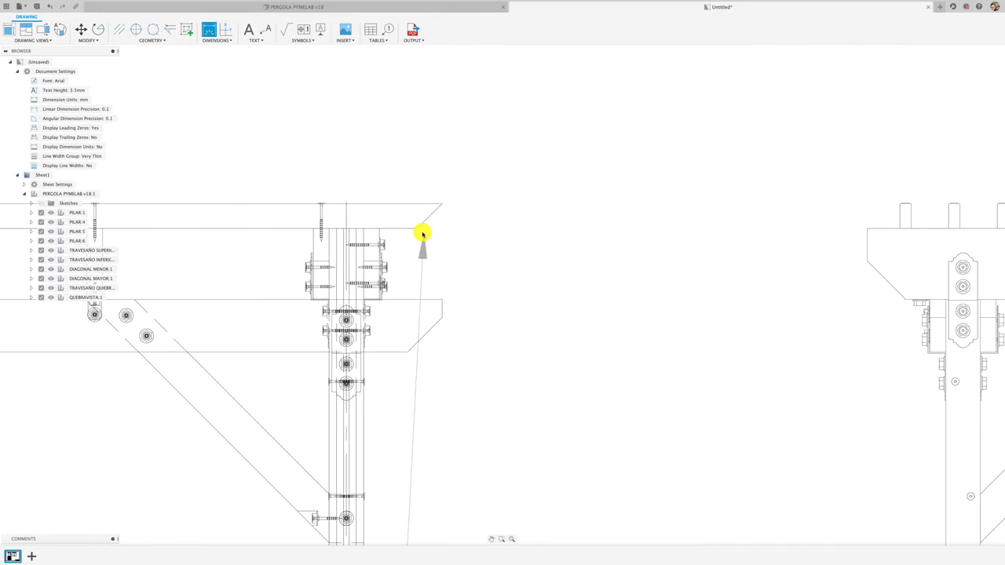
{"action": "scroll", "coordinate": [412, 233], "scroll_direction": "up", "scroll_amount": 2}
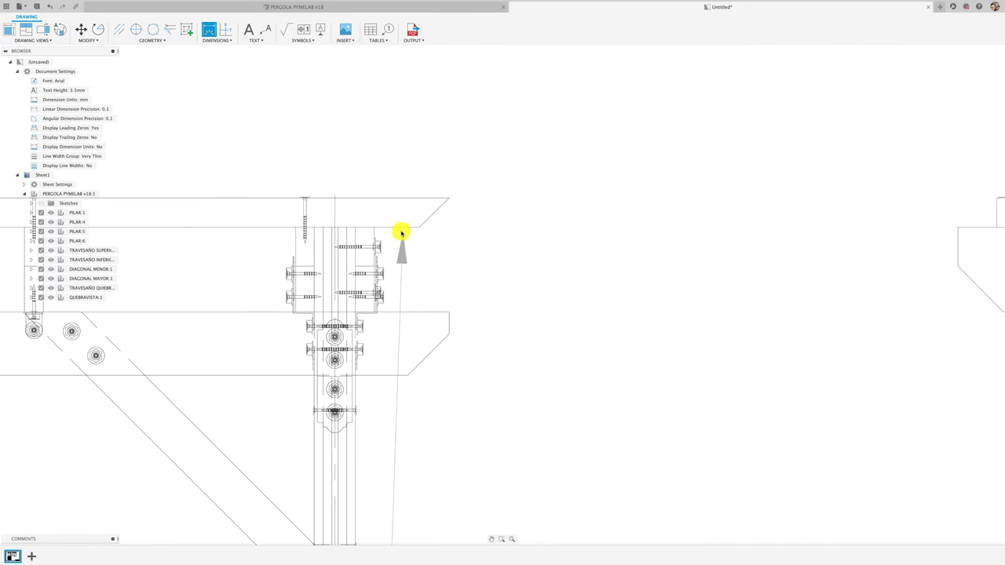
{"action": "left_click", "coordinate": [358, 227]}
{"action": "scroll", "coordinate": [392, 234], "scroll_direction": "down", "scroll_amount": 3}
{"action": "scroll", "coordinate": [414, 238], "scroll_direction": "down", "scroll_amount": 3}
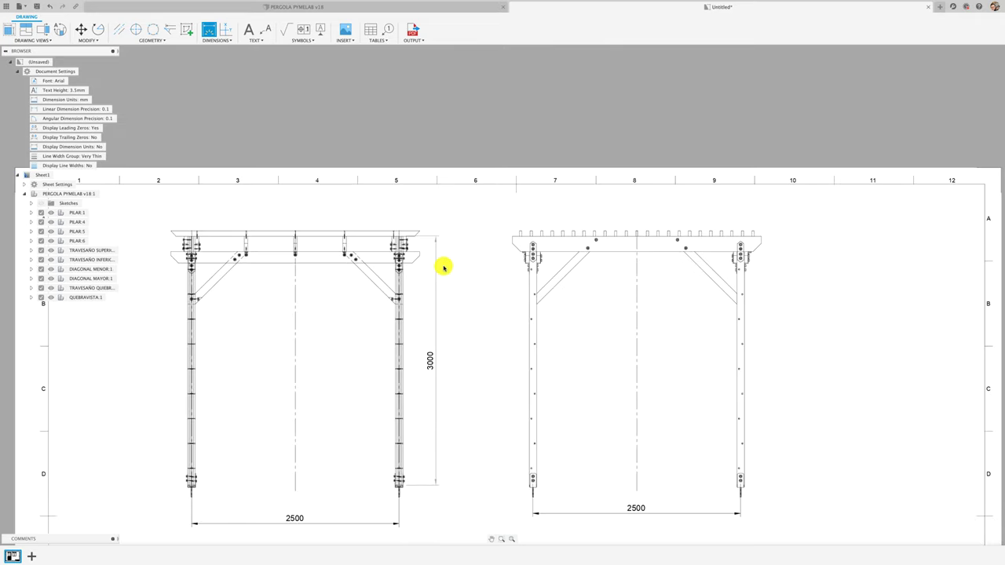
{"action": "left_click", "coordinate": [441, 290]}
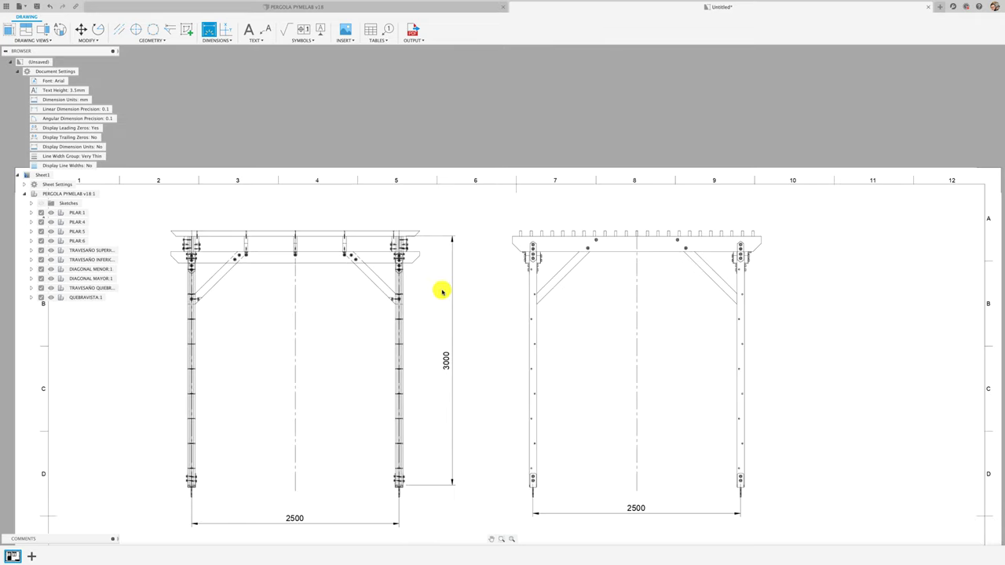
{"action": "key", "text": "Escape"}
- Replace the height dimension's 3000 text so it reads 3m
{"action": "scroll", "coordinate": [445, 377], "scroll_direction": "up", "scroll_amount": 2}
{"action": "double_click", "coordinate": [444, 361]}
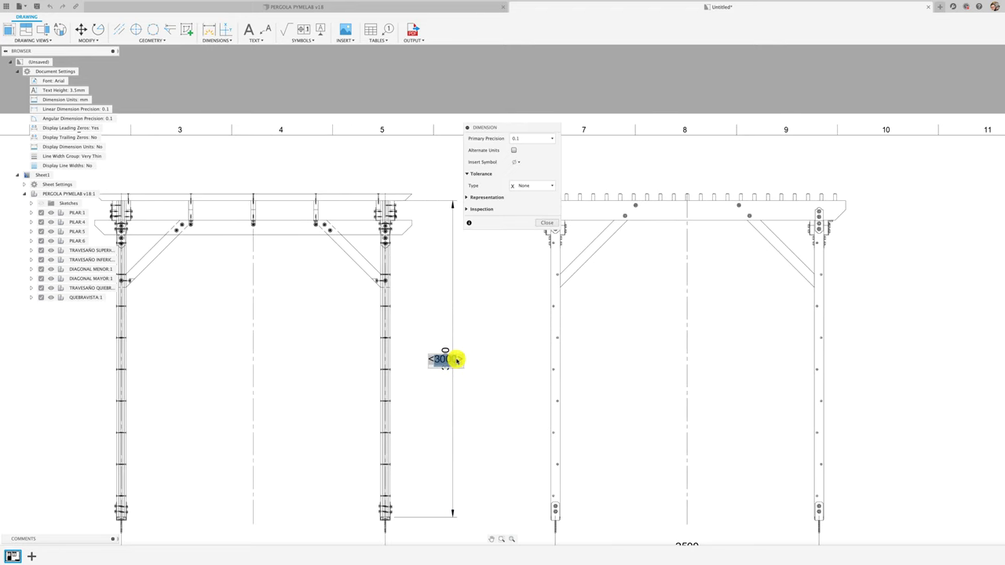
{"action": "left_click_drag", "start_coordinate": [460, 360], "coordinate": [422, 361]}
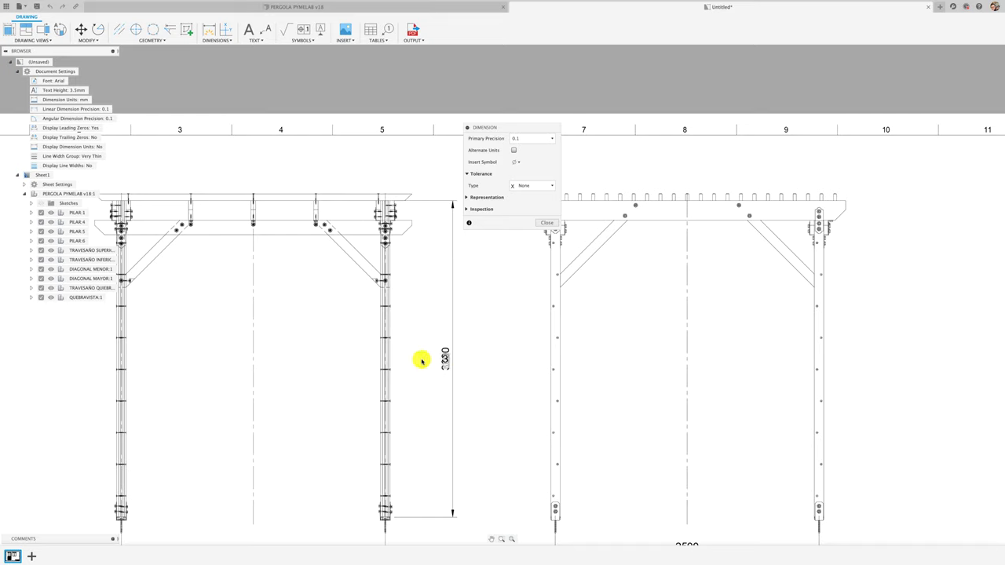
{"action": "type", "text": "m"}
{"action": "left_click", "coordinate": [421, 360]}
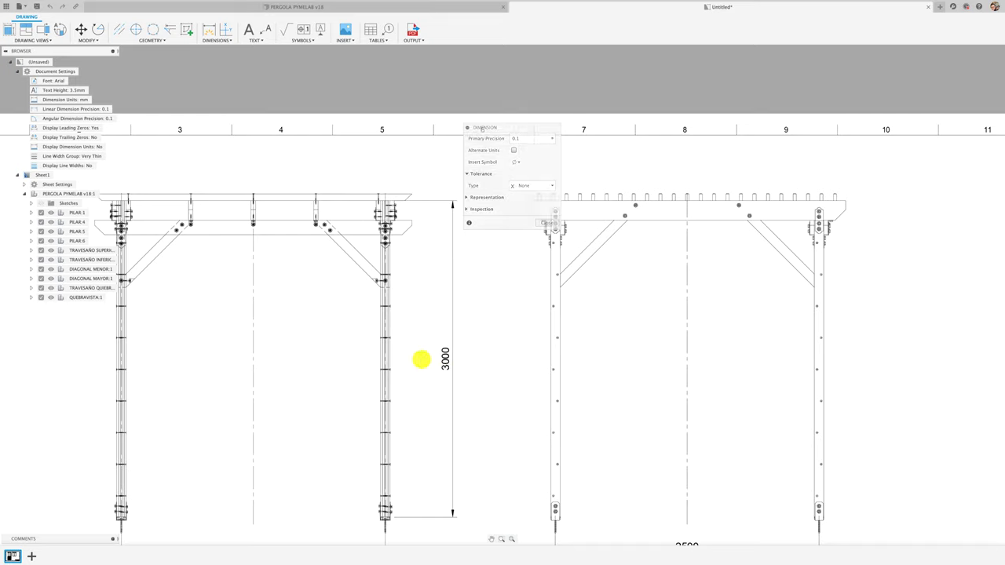
{"action": "scroll", "coordinate": [446, 437], "scroll_direction": "down", "scroll_amount": 5}
- Edit the 2500 width dimension's text to add 2.5m, giving 2.5m2500
{"action": "scroll", "coordinate": [455, 459], "scroll_direction": "up", "scroll_amount": 2}
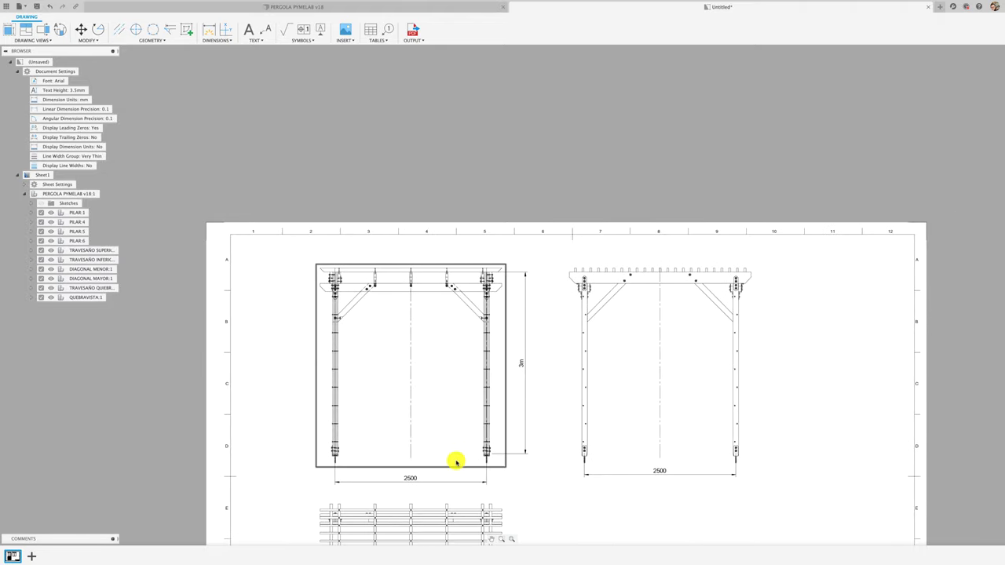
{"action": "scroll", "coordinate": [414, 482], "scroll_direction": "up", "scroll_amount": 5}
{"action": "scroll", "coordinate": [400, 481], "scroll_direction": "up", "scroll_amount": 3}
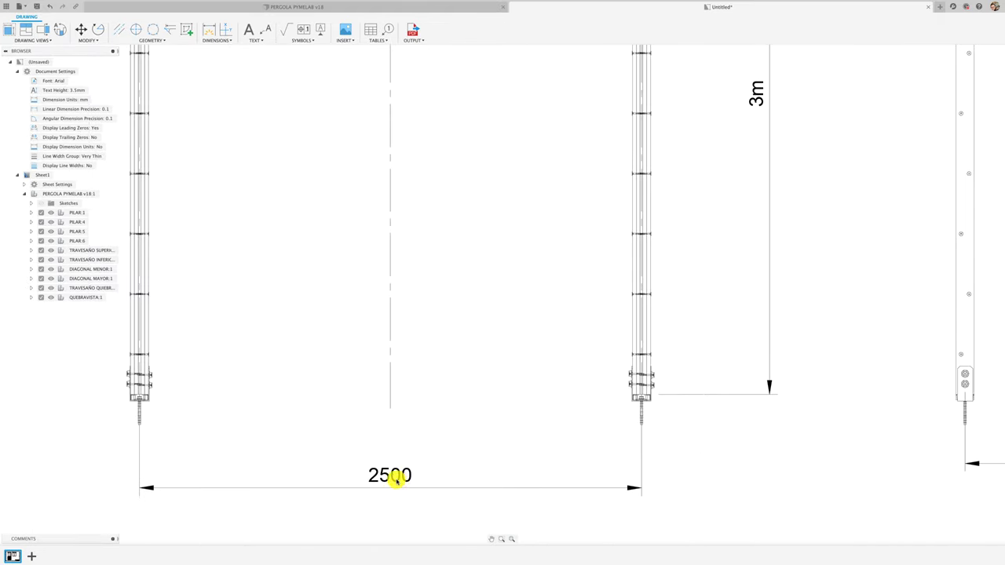
{"action": "double_click", "coordinate": [395, 477]}
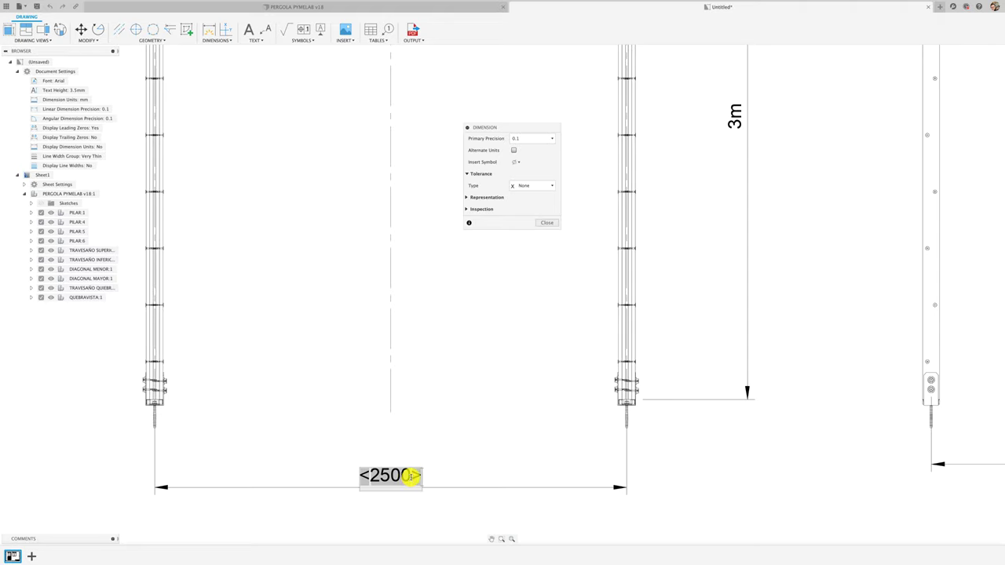
{"action": "left_click_drag", "start_coordinate": [410, 476], "coordinate": [348, 474]}
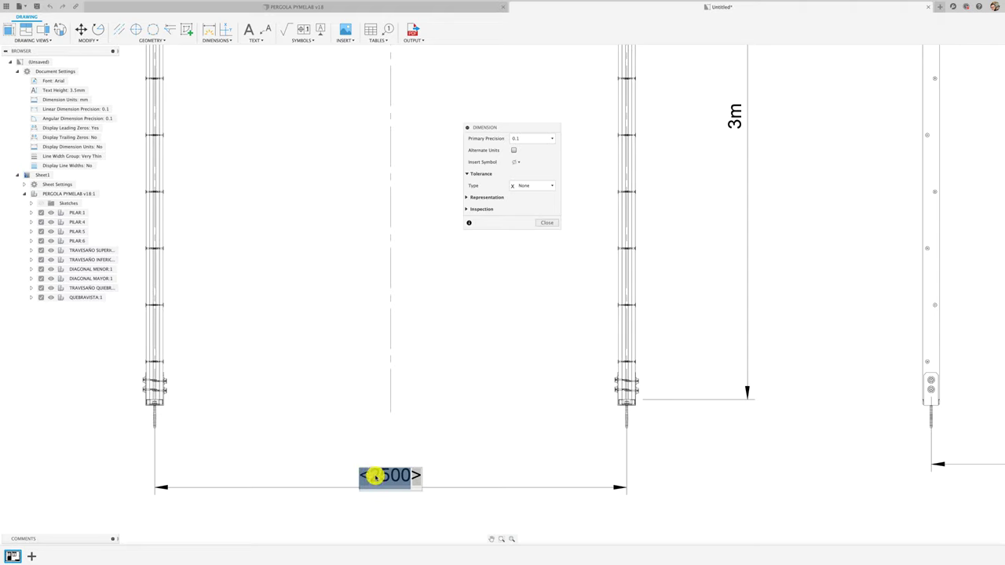
{"action": "left_click_drag", "start_coordinate": [369, 475], "coordinate": [421, 474]}
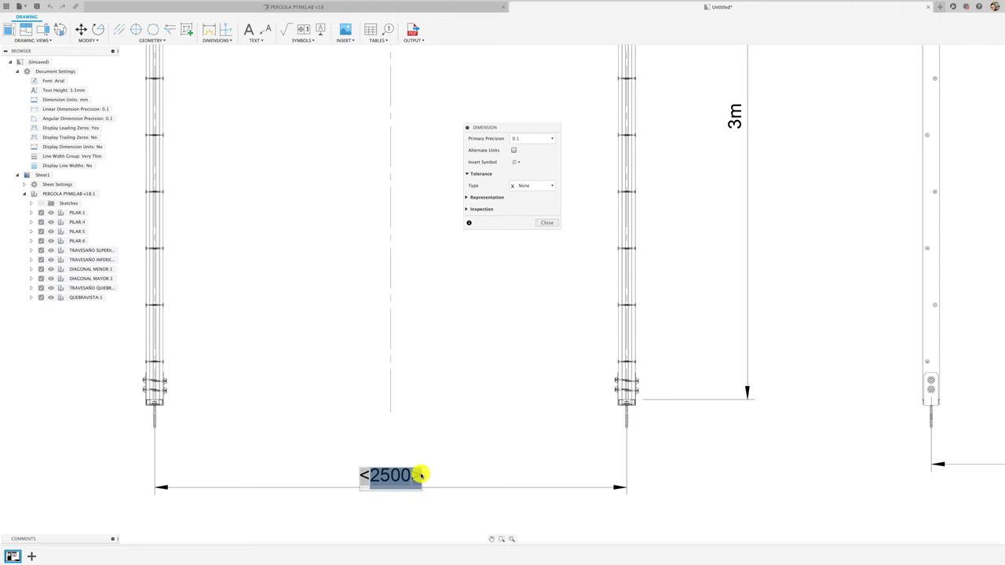
{"action": "left_click", "coordinate": [370, 477]}
{"action": "type", "text": "2"}
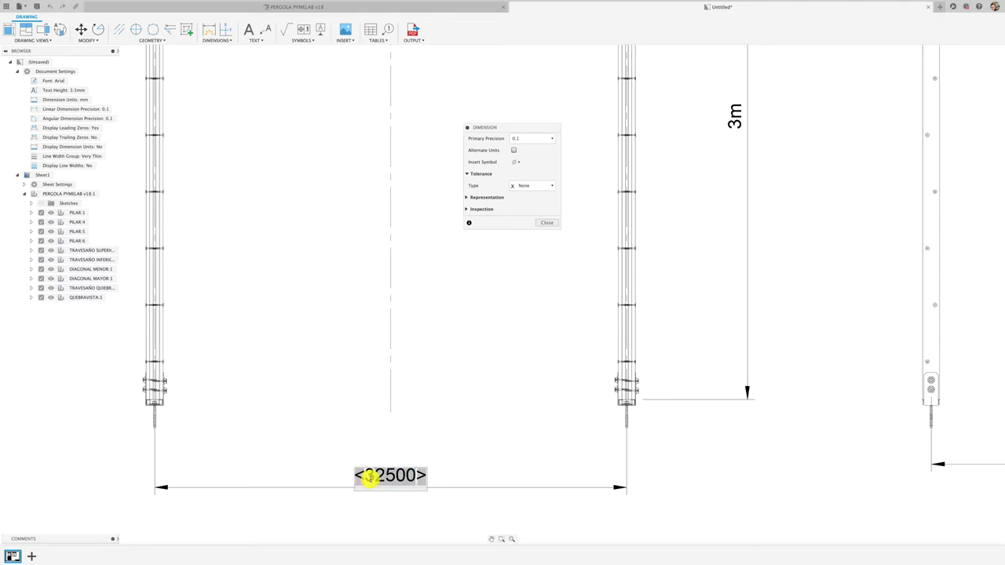
{"action": "type", "text": ".5"}
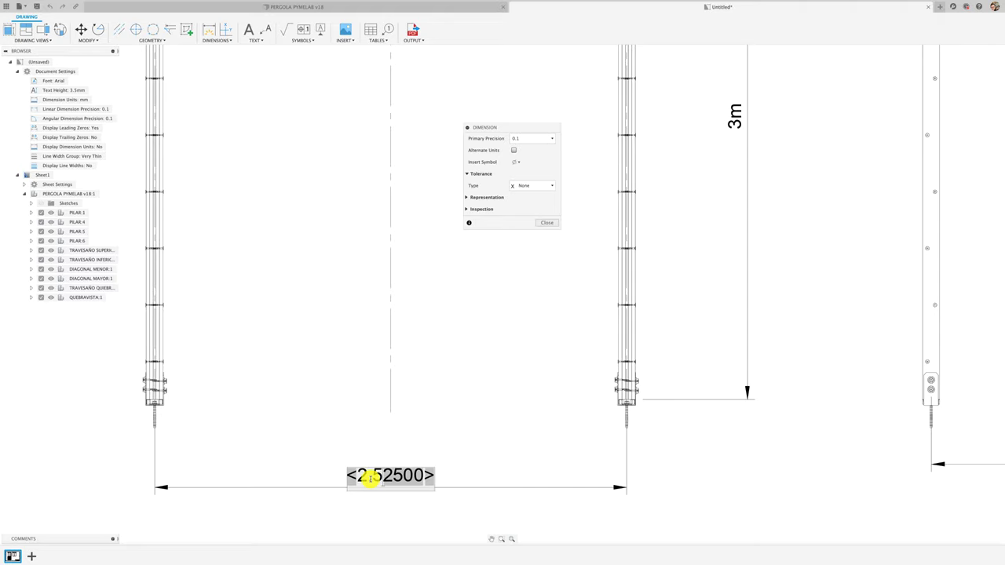
{"action": "type", "text": "m"}
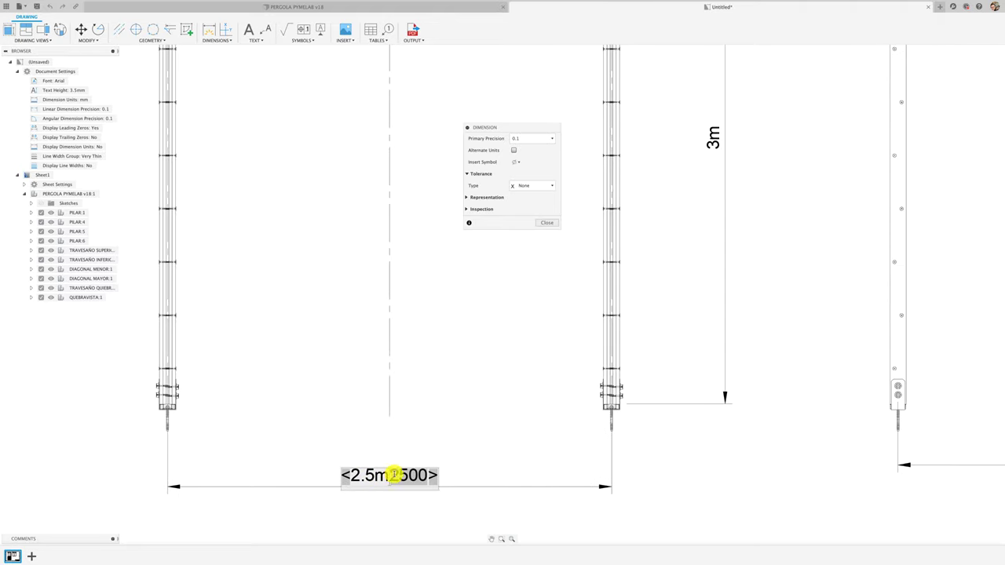
{"action": "left_click_drag", "start_coordinate": [420, 475], "coordinate": [426, 475]}
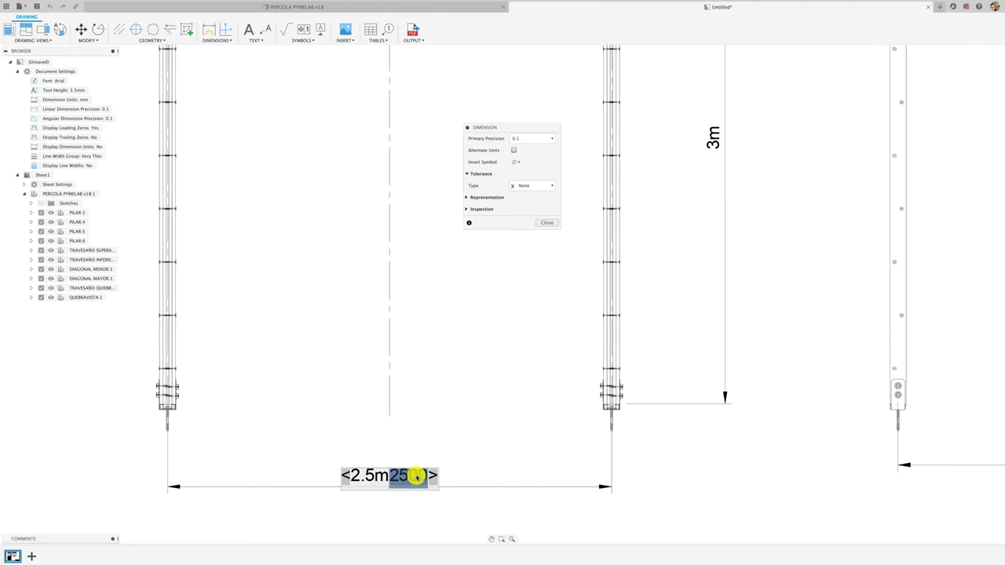
{"action": "key", "text": "Return"}
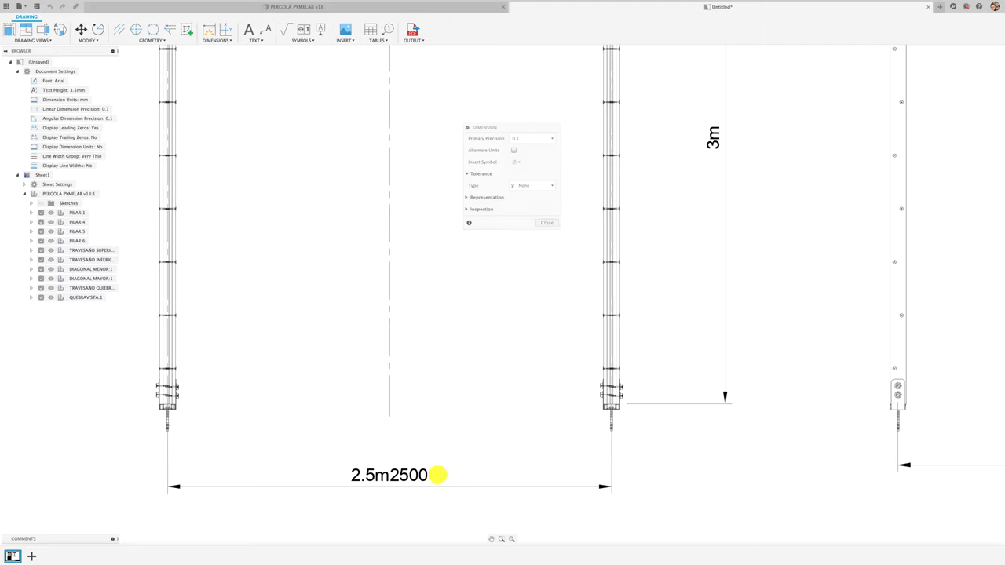
- Reopen the 2.5m2500 width text, then undo the recent dimension text changes
{"action": "double_click", "coordinate": [395, 476]}
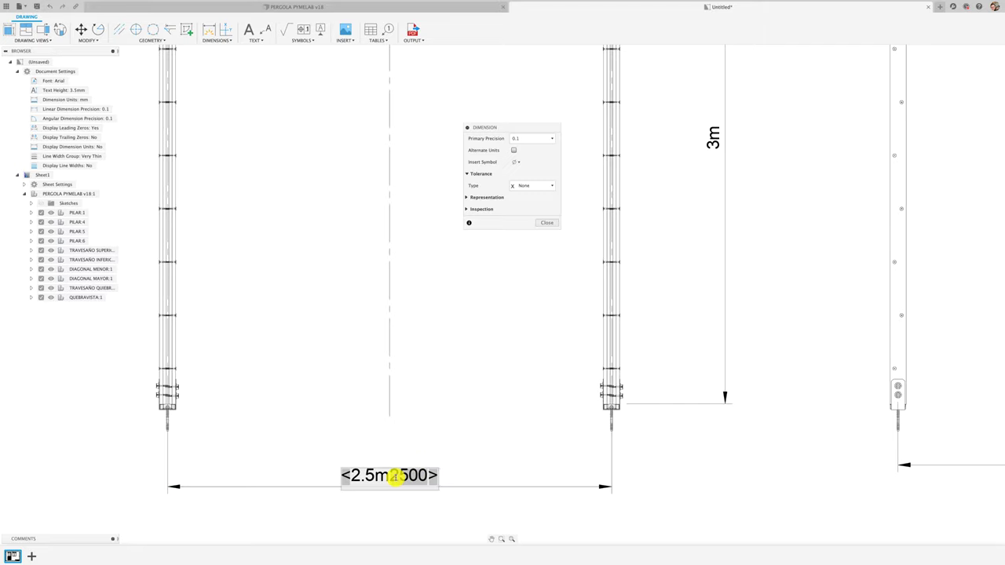
{"action": "left_click_drag", "start_coordinate": [393, 476], "coordinate": [444, 476]}
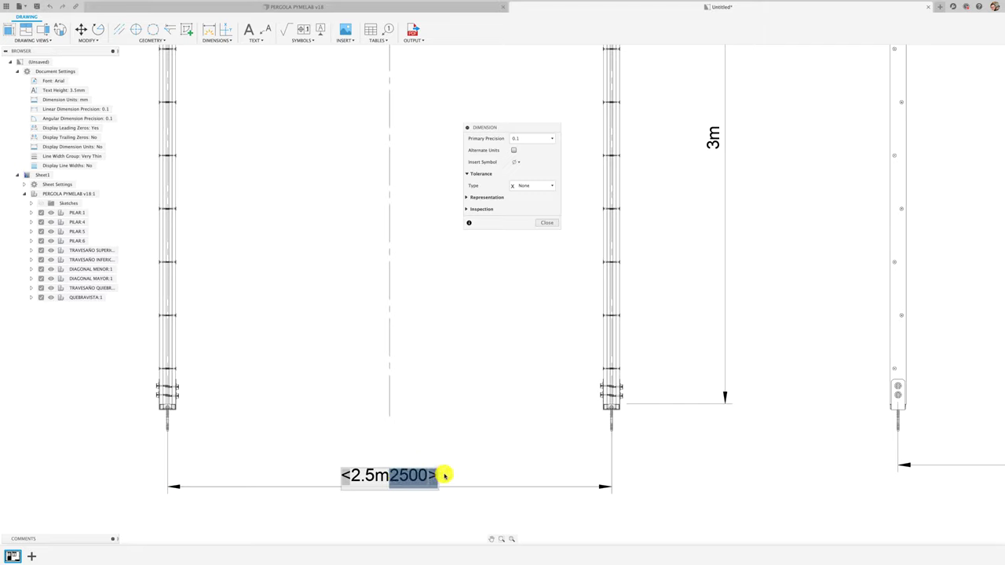
{"action": "left_click", "coordinate": [550, 223]}
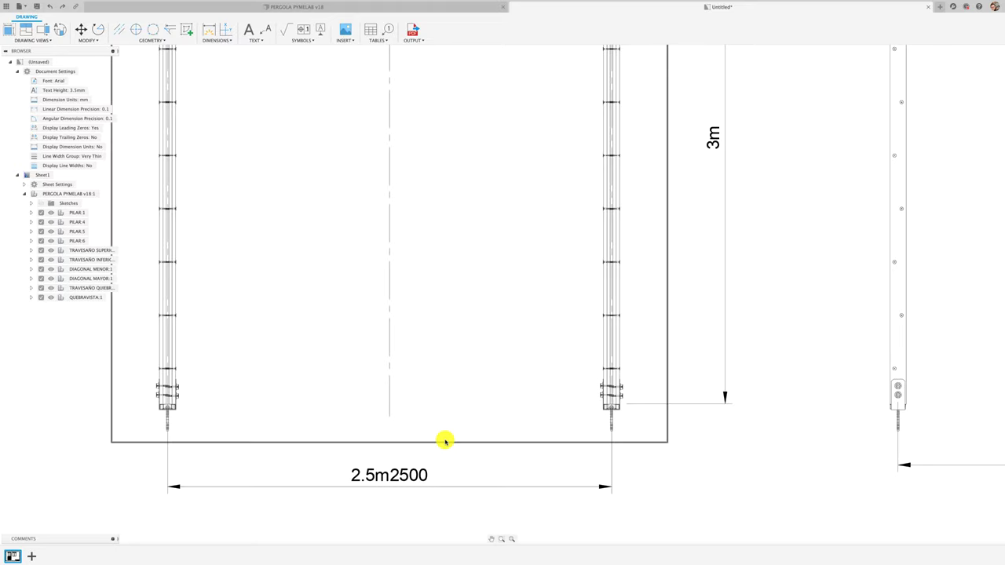
{"action": "key", "text": "Delete"}
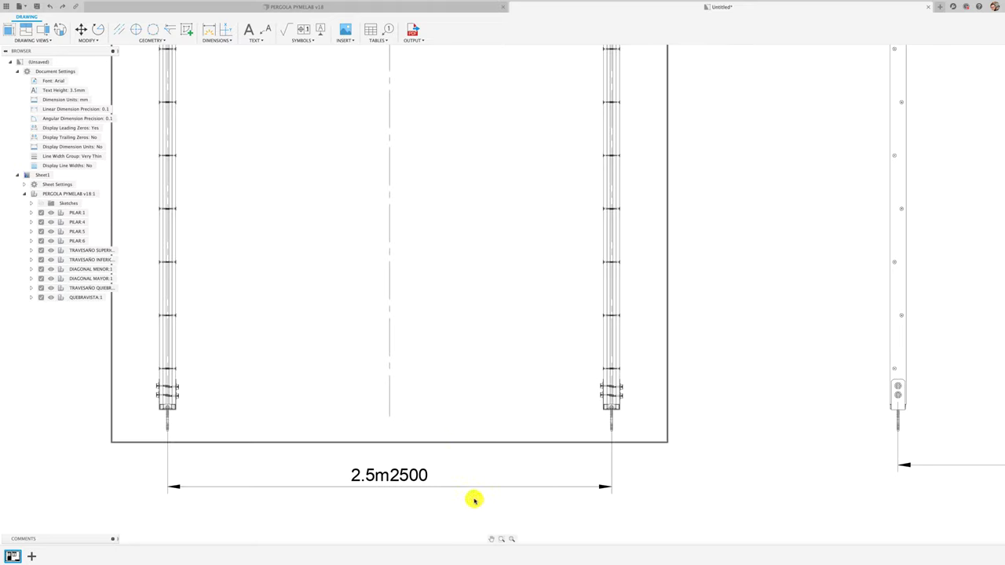
- Dimension the right pillar from top to base as a vertical 3000 placed beside it
{"action": "scroll", "coordinate": [470, 494], "scroll_direction": "down", "scroll_amount": 2}
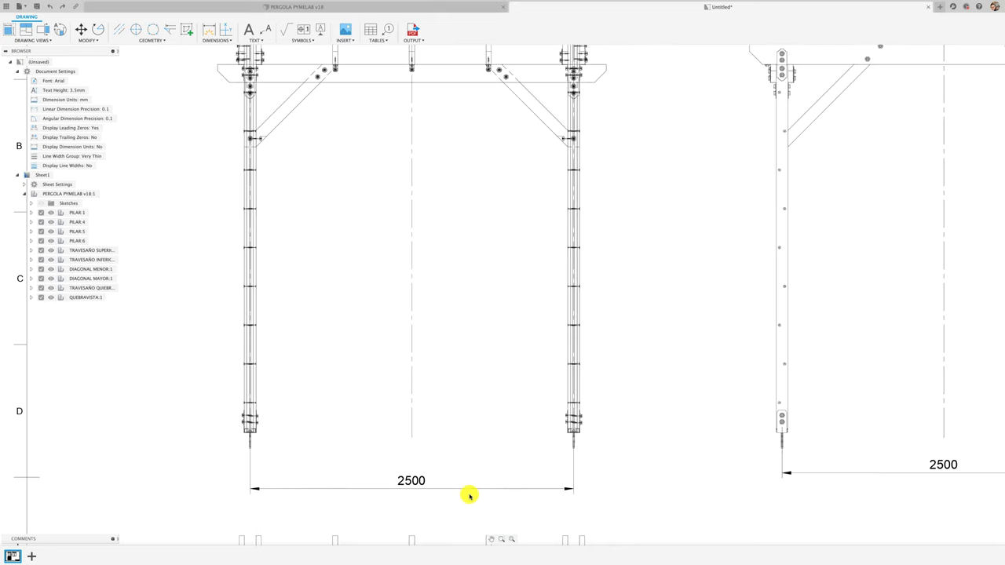
{"action": "scroll", "coordinate": [468, 492], "scroll_direction": "down", "scroll_amount": 2}
{"action": "scroll", "coordinate": [581, 396], "scroll_direction": "down", "scroll_amount": 2}
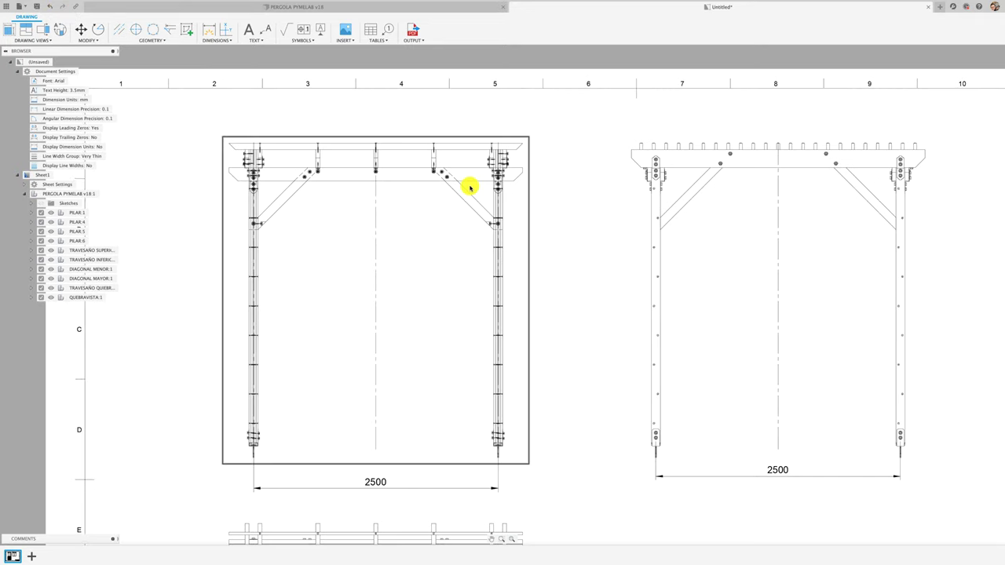
{"action": "scroll", "coordinate": [500, 157], "scroll_direction": "up", "scroll_amount": 3}
{"action": "left_click", "coordinate": [209, 30]}
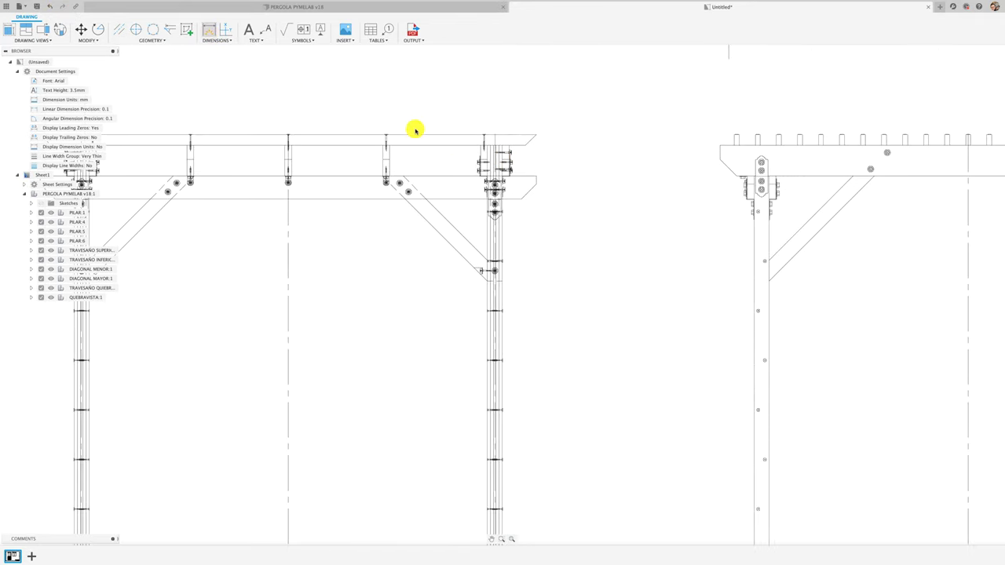
{"action": "scroll", "coordinate": [503, 149], "scroll_direction": "up", "scroll_amount": 2}
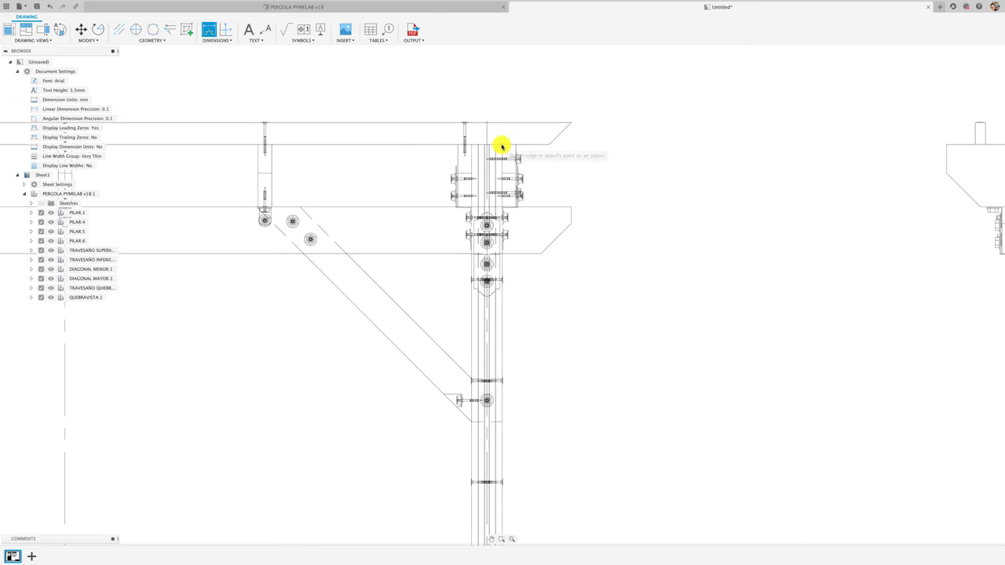
{"action": "left_click", "coordinate": [502, 149]}
{"action": "scroll", "coordinate": [522, 196], "scroll_direction": "down", "scroll_amount": 1}
{"action": "scroll", "coordinate": [518, 314], "scroll_direction": "down", "scroll_amount": 2}
{"action": "scroll", "coordinate": [516, 298], "scroll_direction": "down", "scroll_amount": 2}
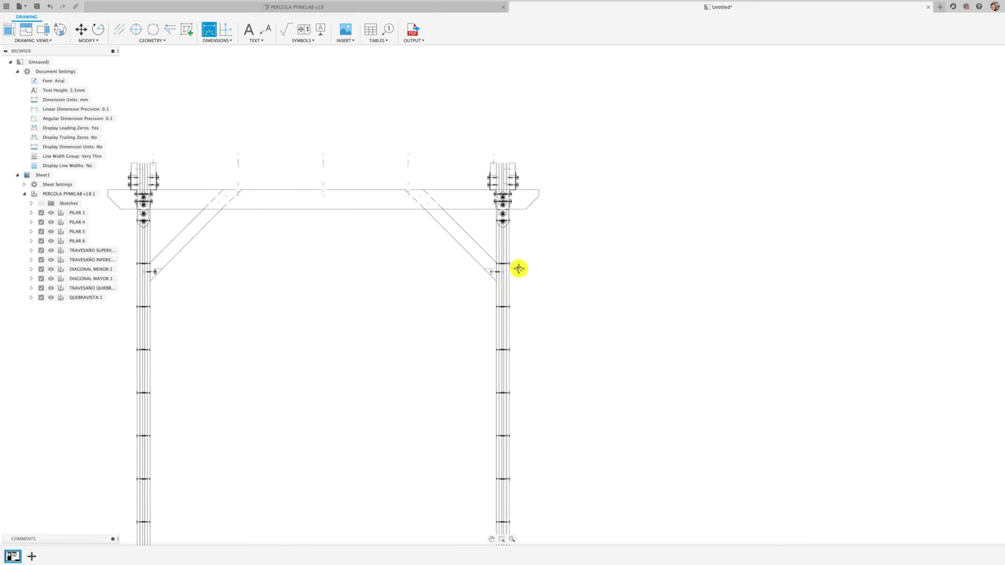
{"action": "middle_click_drag", "start_coordinate": [501, 386], "coordinate": [507, 245]}
{"action": "scroll", "coordinate": [520, 421], "scroll_direction": "up", "scroll_amount": 2}
{"action": "scroll", "coordinate": [494, 383], "scroll_direction": "up", "scroll_amount": 3}
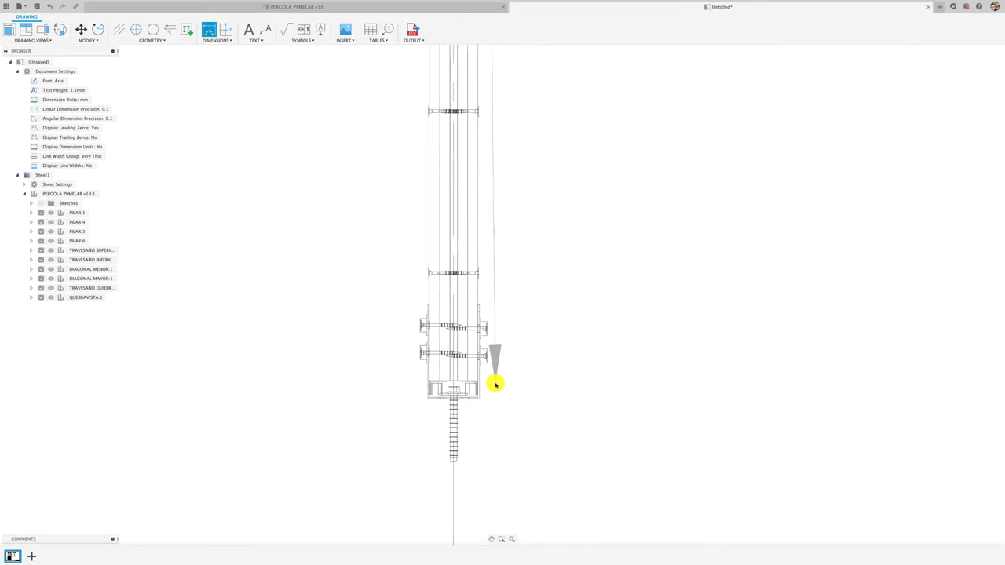
{"action": "scroll", "coordinate": [495, 384], "scroll_direction": "up", "scroll_amount": 2}
{"action": "scroll", "coordinate": [461, 384], "scroll_direction": "up", "scroll_amount": 2}
{"action": "left_click", "coordinate": [461, 384]}
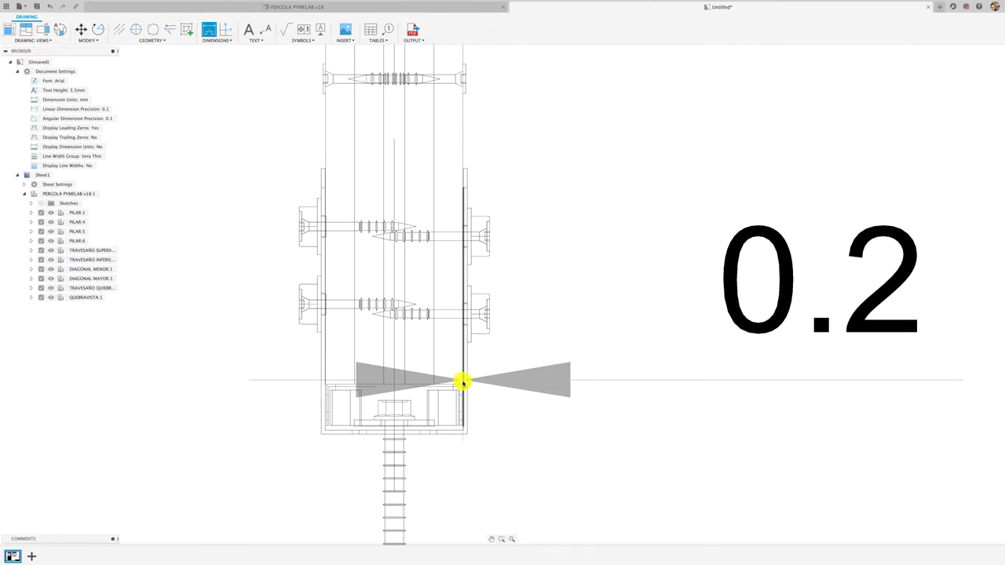
{"action": "scroll", "coordinate": [518, 330], "scroll_direction": "down", "scroll_amount": 3}
{"action": "scroll", "coordinate": [581, 346], "scroll_direction": "down", "scroll_amount": 2}
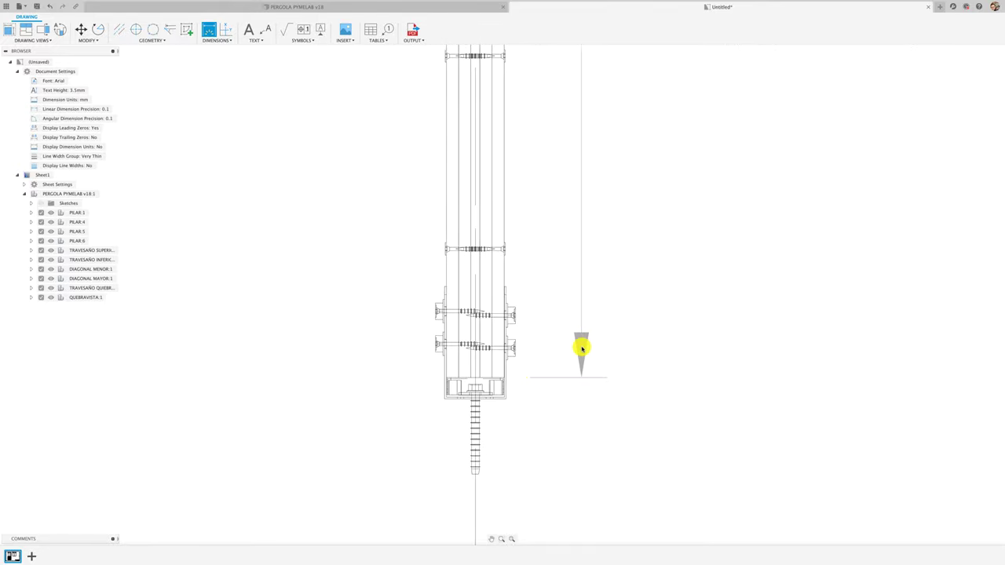
{"action": "scroll", "coordinate": [585, 343], "scroll_direction": "down", "scroll_amount": 2}
{"action": "scroll", "coordinate": [585, 343], "scroll_direction": "down", "scroll_amount": 2}
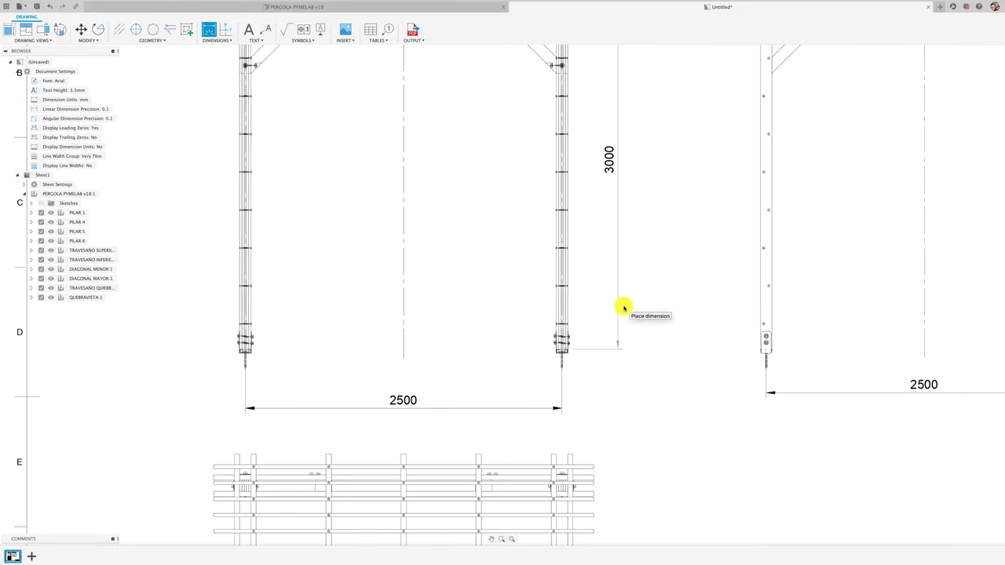
{"action": "left_click", "coordinate": [623, 308]}
{"action": "middle_click_drag", "start_coordinate": [478, 262], "coordinate": [421, 352]}
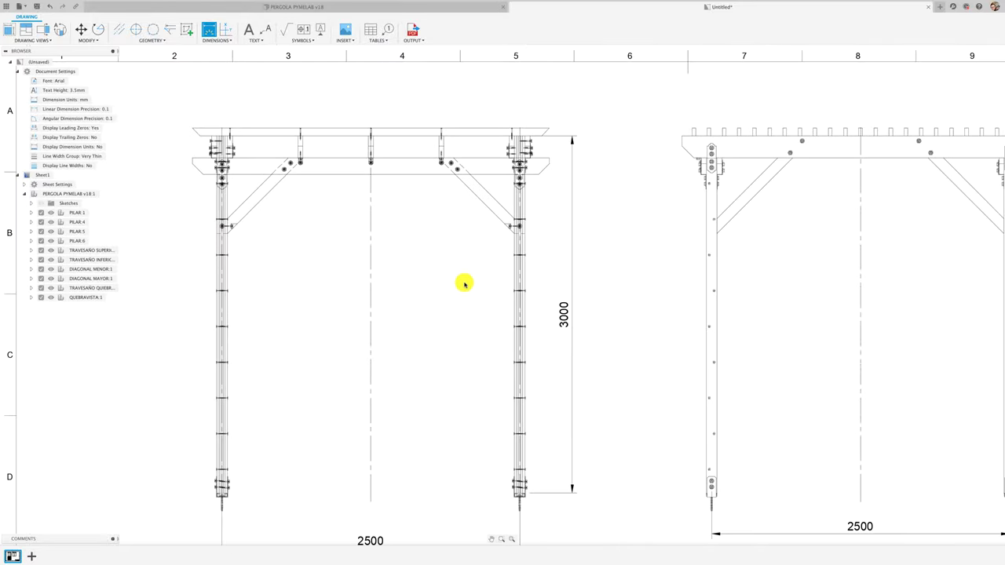
- Add a 45° angle dimension on the right diagonal brace, with its label moved close to the brace
{"action": "scroll", "coordinate": [509, 167], "scroll_direction": "up", "scroll_amount": 5}
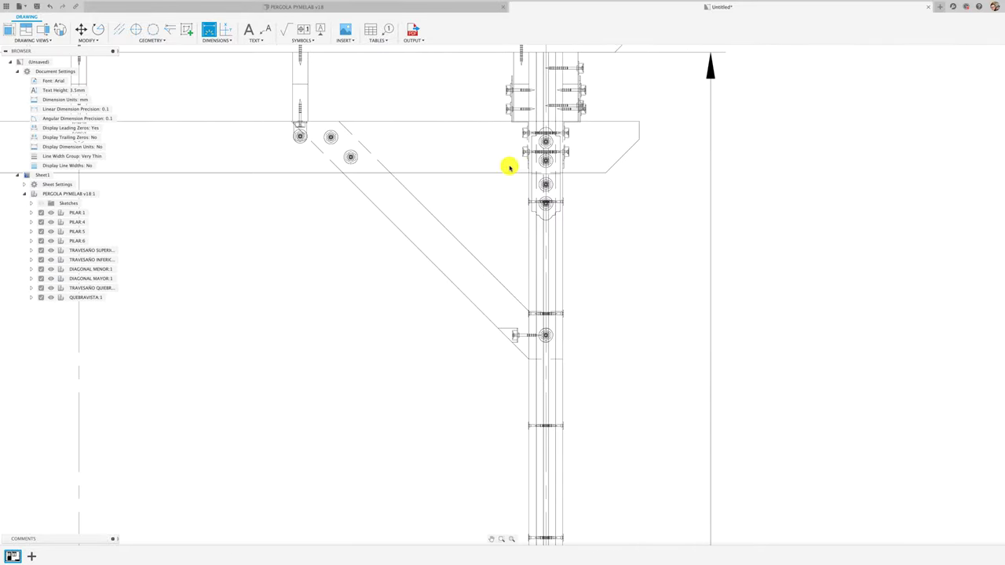
{"action": "left_click", "coordinate": [227, 39]}
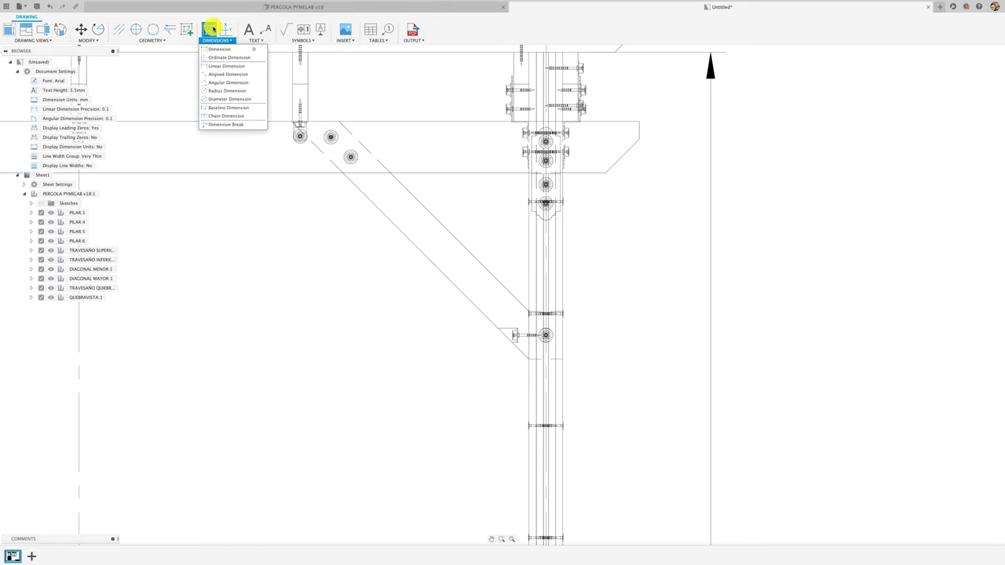
{"action": "left_click", "coordinate": [211, 30]}
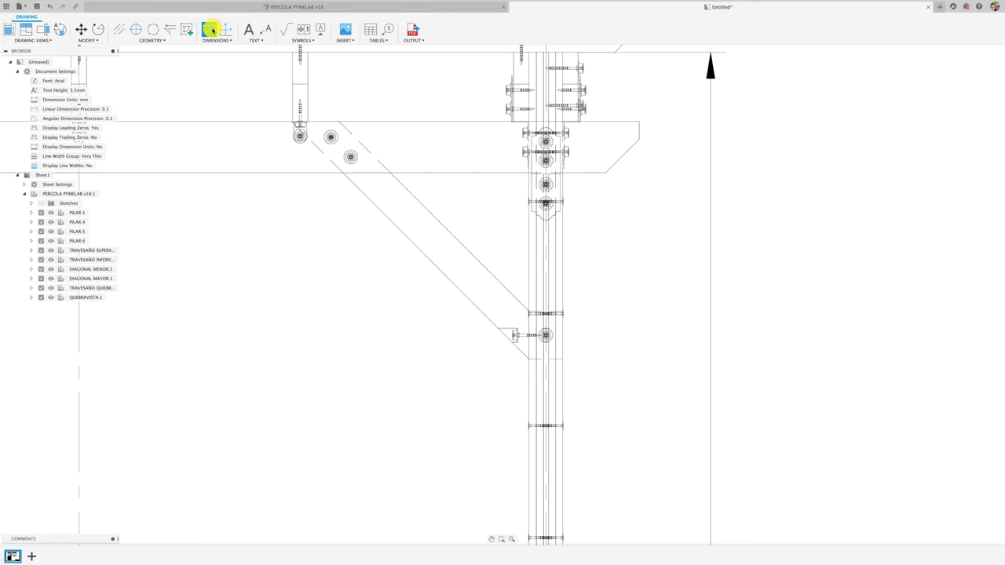
{"action": "left_click", "coordinate": [461, 241]}
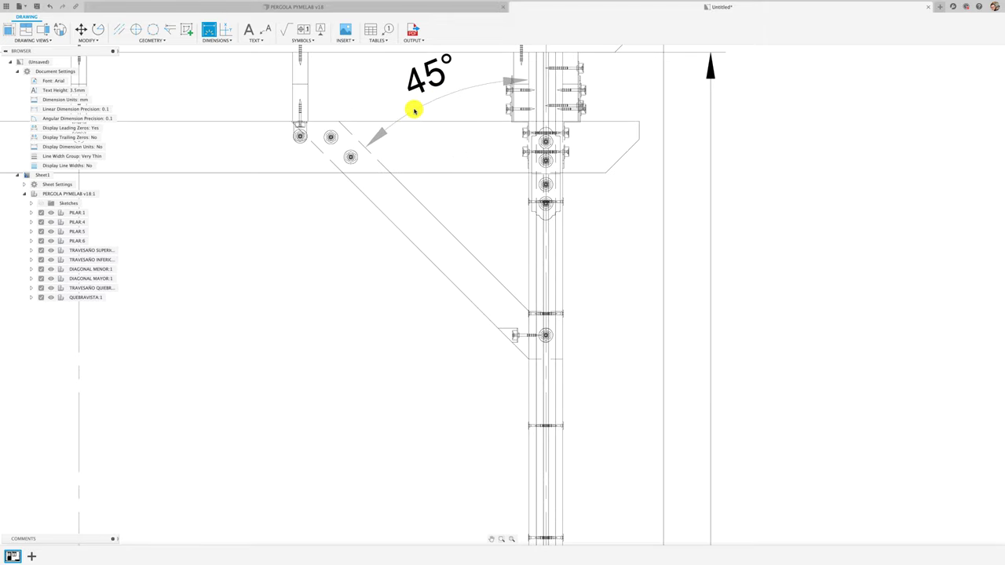
{"action": "left_click", "coordinate": [410, 102]}
{"action": "scroll", "coordinate": [487, 200], "scroll_direction": "down", "scroll_amount": 3}
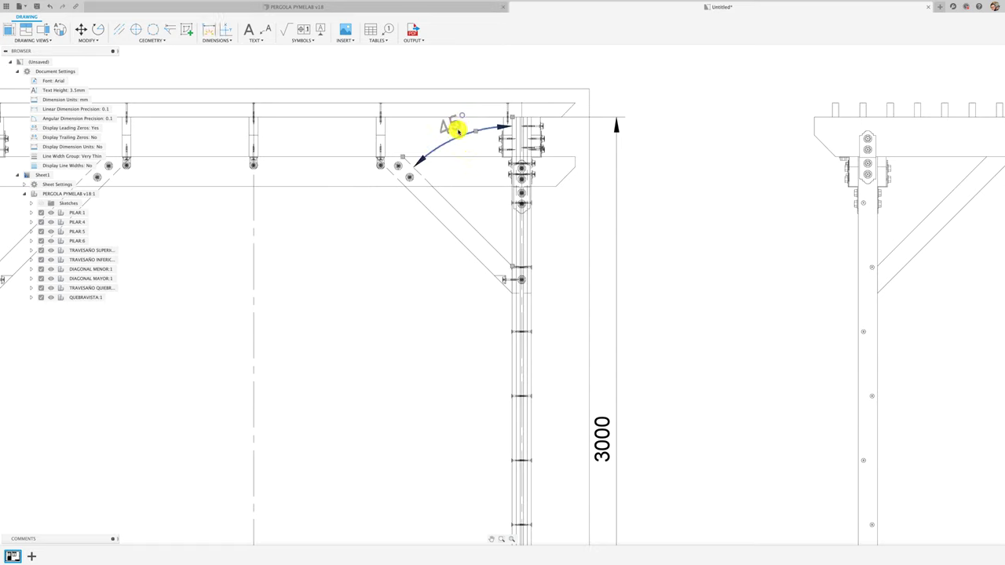
{"action": "left_click_drag", "start_coordinate": [454, 125], "coordinate": [479, 196]}
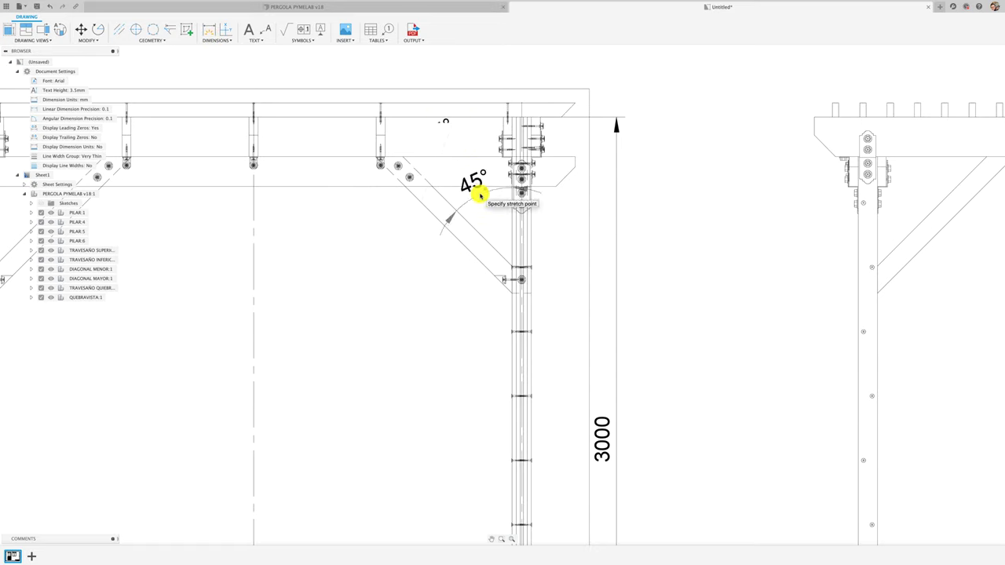
{"action": "left_click_drag", "start_coordinate": [479, 196], "coordinate": [471, 179]}
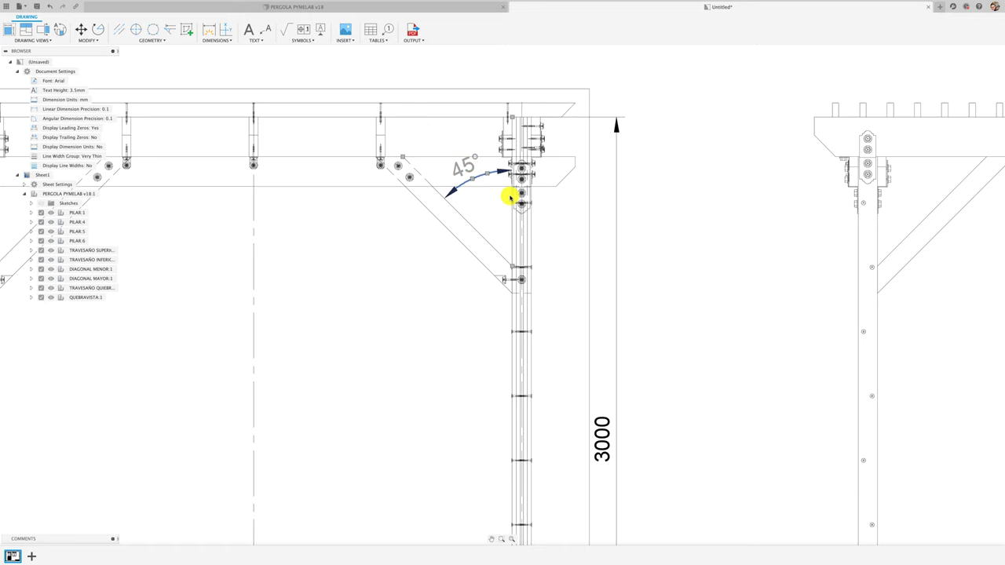
{"action": "scroll", "coordinate": [549, 237], "scroll_direction": "down", "scroll_amount": 5}
- Place center marks on the six small bolt holes up the right pillar
{"action": "scroll", "coordinate": [558, 258], "scroll_direction": "down", "scroll_amount": 3}
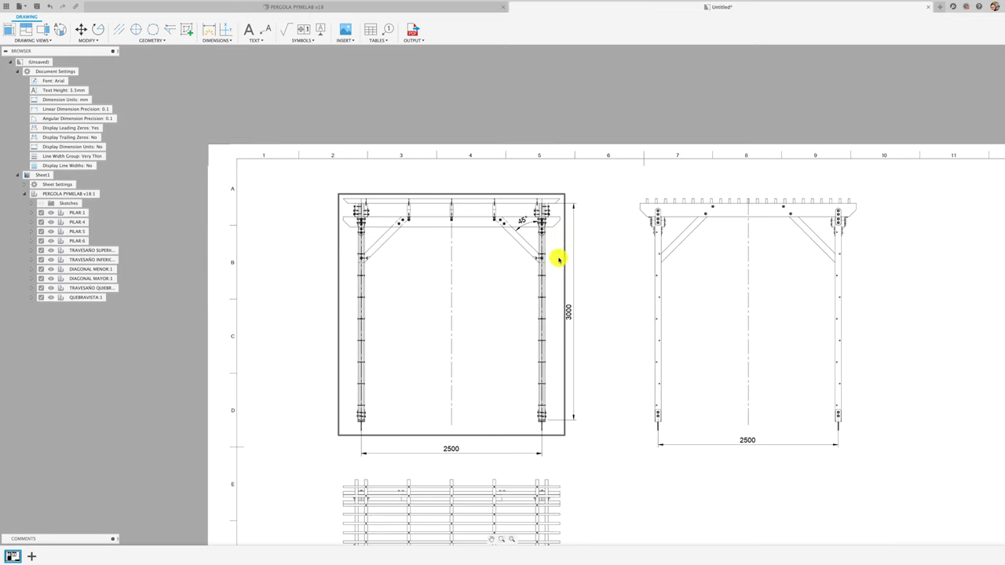
{"action": "scroll", "coordinate": [563, 271], "scroll_direction": "up", "scroll_amount": 1}
{"action": "scroll", "coordinate": [563, 272], "scroll_direction": "down", "scroll_amount": 1}
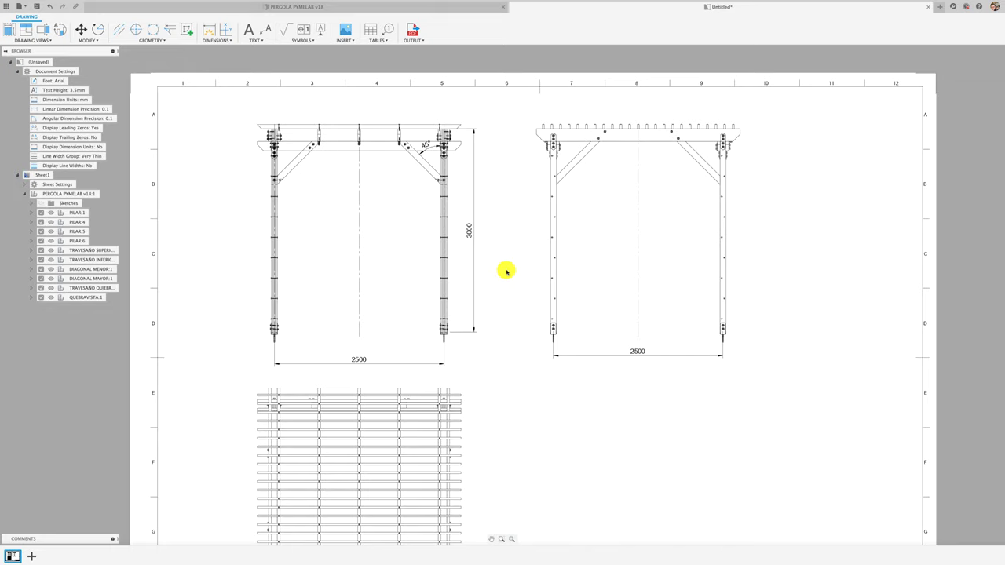
{"action": "scroll", "coordinate": [567, 314], "scroll_direction": "up", "scroll_amount": 3}
{"action": "scroll", "coordinate": [555, 335], "scroll_direction": "up", "scroll_amount": 4}
{"action": "scroll", "coordinate": [554, 334], "scroll_direction": "down", "scroll_amount": 3}
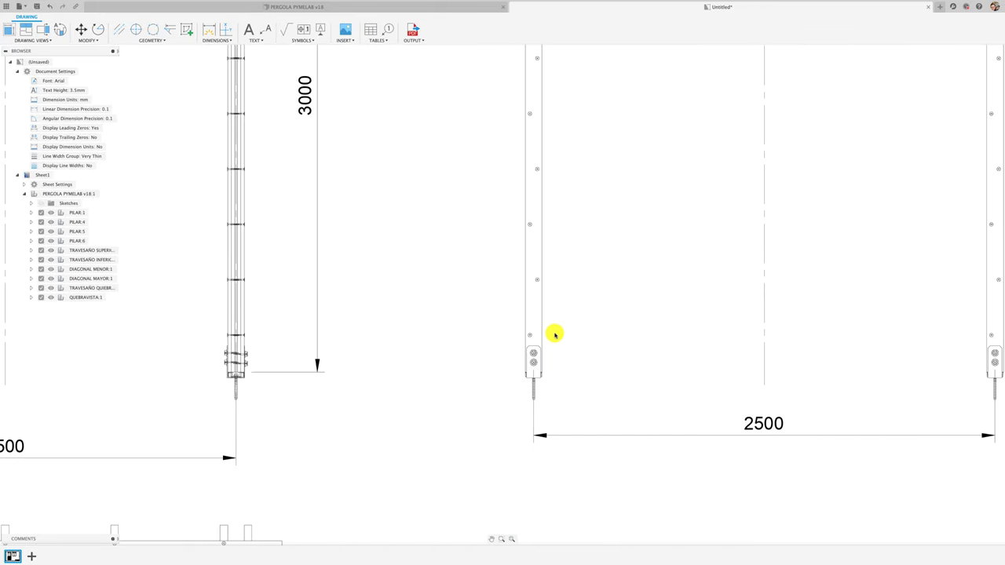
{"action": "scroll", "coordinate": [554, 334], "scroll_direction": "up", "scroll_amount": 3}
{"action": "scroll", "coordinate": [554, 335], "scroll_direction": "up", "scroll_amount": 2}
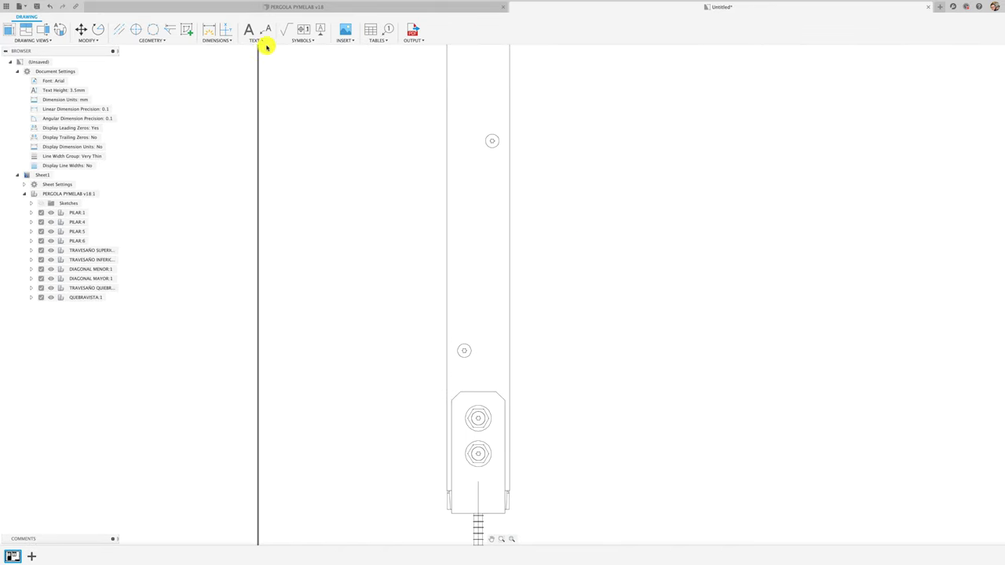
{"action": "left_click", "coordinate": [136, 29]}
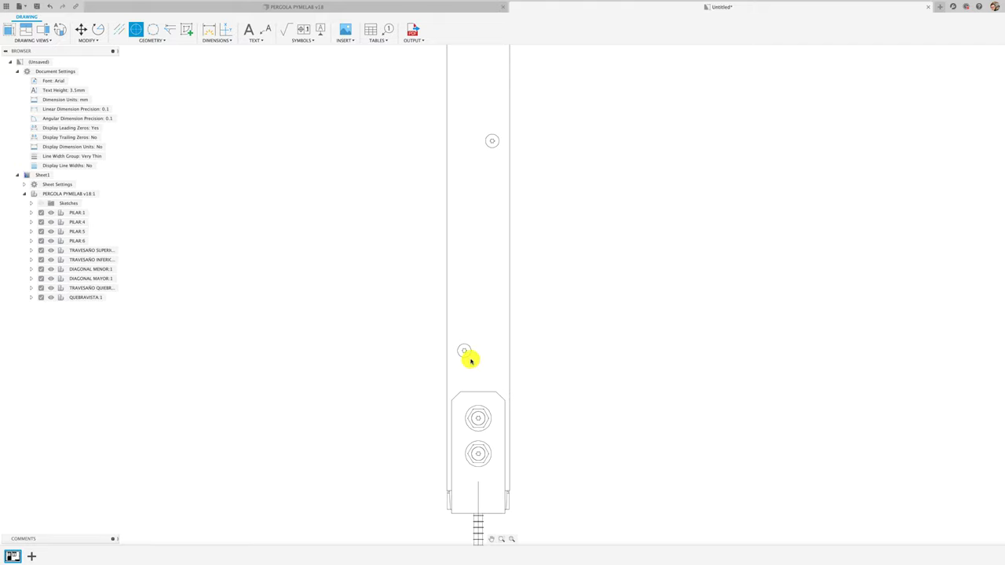
{"action": "left_click", "coordinate": [464, 351]}
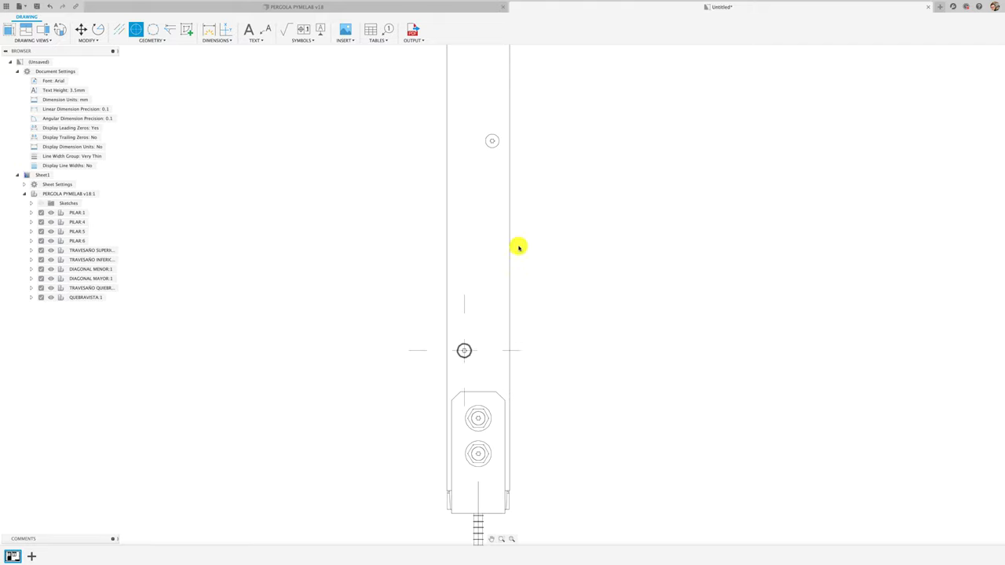
{"action": "left_click", "coordinate": [493, 146]}
{"action": "middle_click_drag", "start_coordinate": [550, 148], "coordinate": [574, 416]}
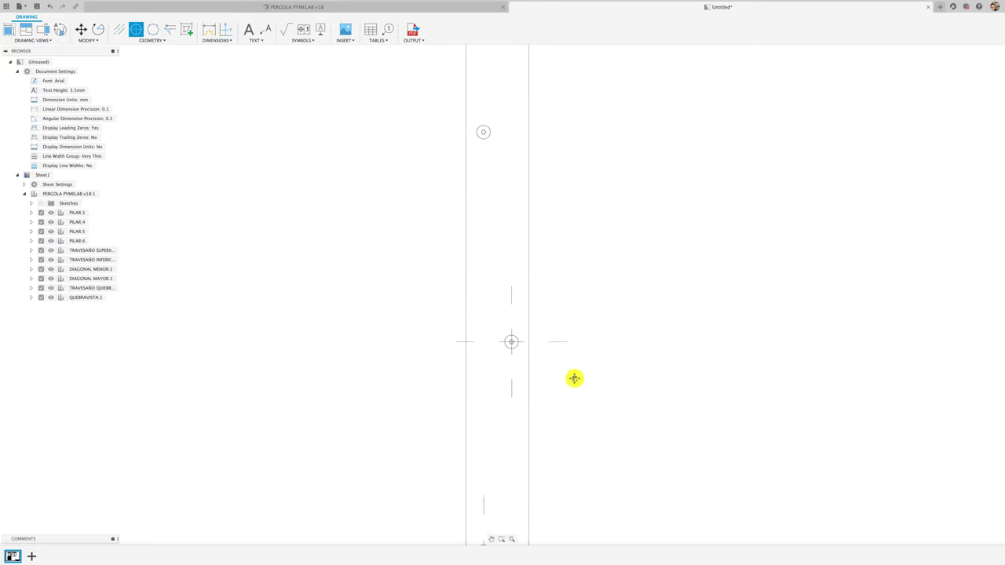
{"action": "left_click", "coordinate": [488, 202]}
{"action": "middle_click_drag", "start_coordinate": [523, 197], "coordinate": [529, 386]}
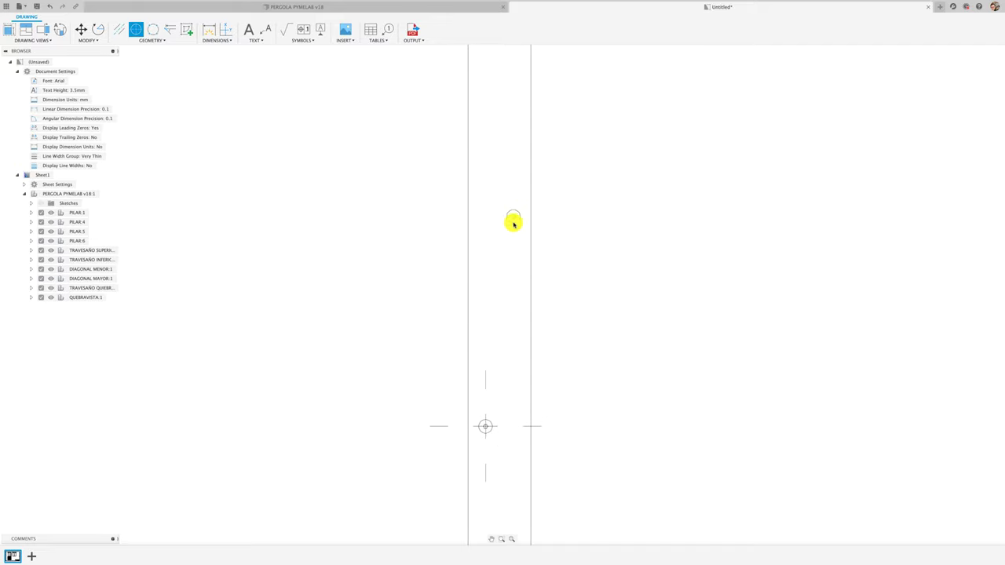
{"action": "middle_click_drag", "start_coordinate": [480, 85], "coordinate": [459, 297]}
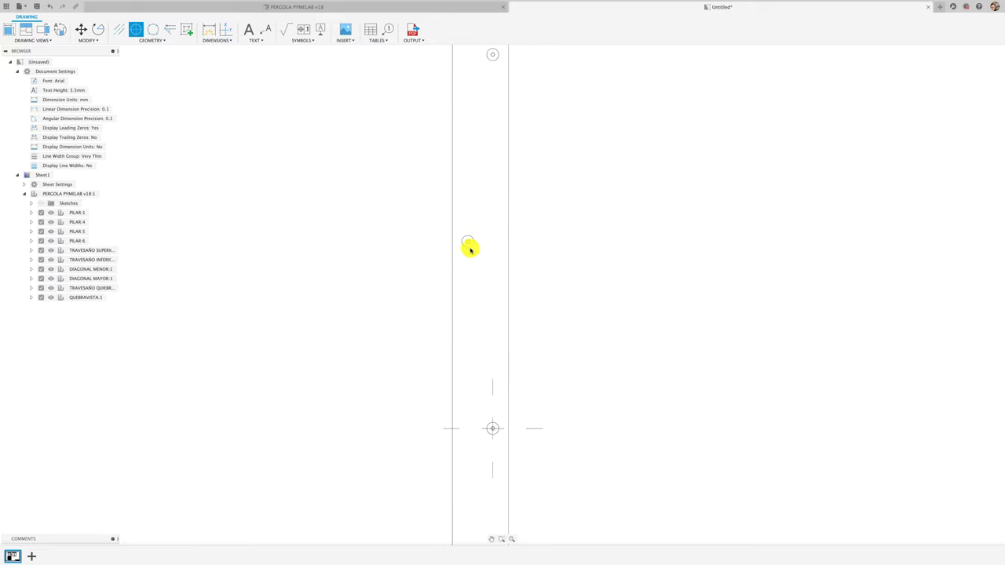
{"action": "left_click", "coordinate": [490, 55]}
{"action": "middle_click_drag", "start_coordinate": [507, 113], "coordinate": [518, 380]}
{"action": "left_click", "coordinate": [480, 142]}
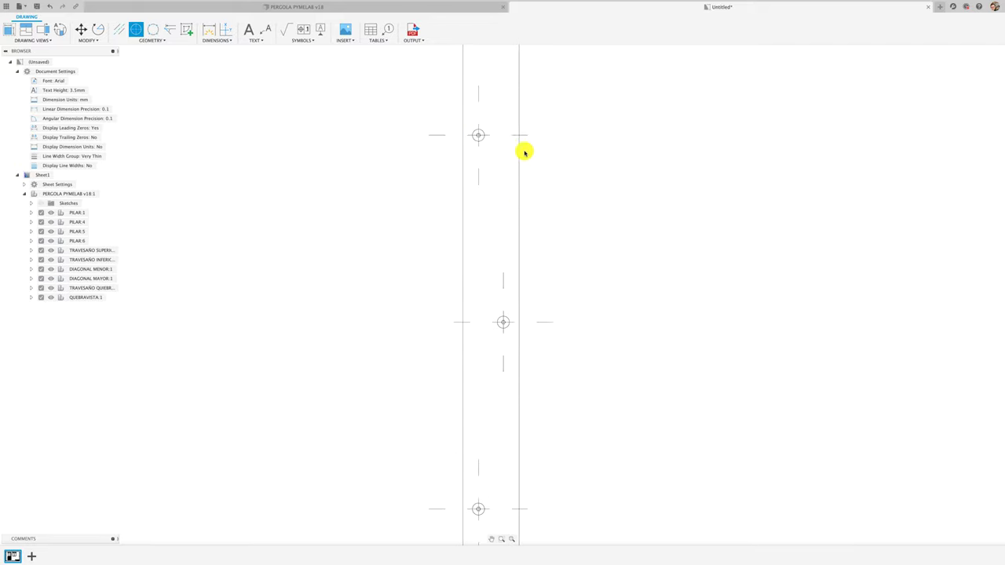
{"action": "middle_click_drag", "start_coordinate": [522, 152], "coordinate": [537, 371]}
{"action": "left_click", "coordinate": [517, 169]}
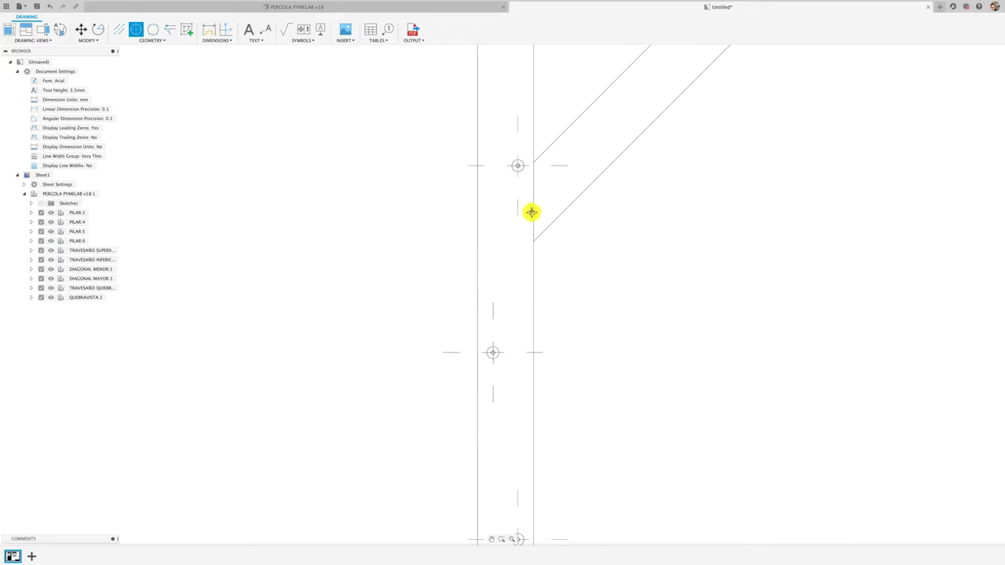
{"action": "middle_click_drag", "start_coordinate": [532, 212], "coordinate": [535, 337]}
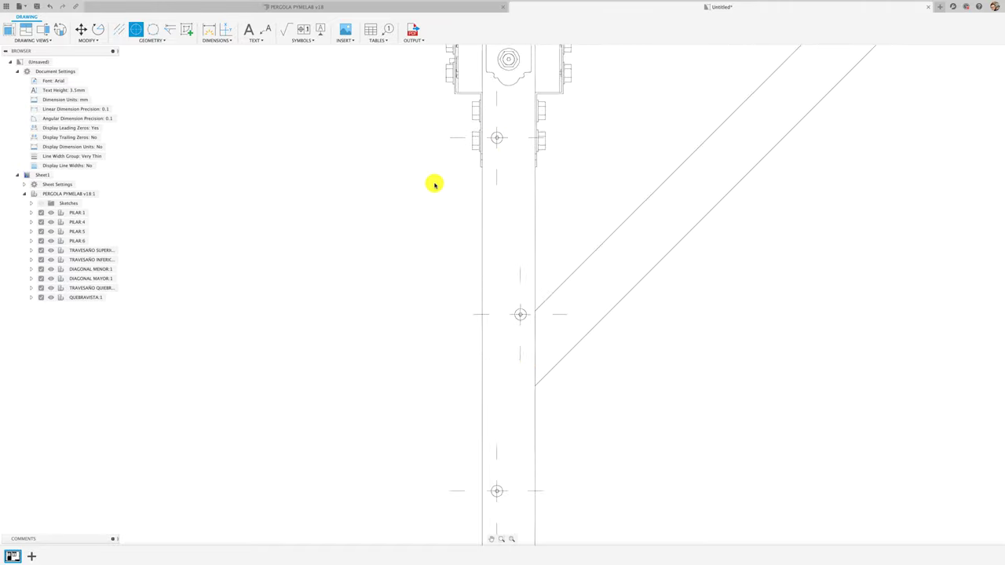
{"action": "scroll", "coordinate": [434, 184], "scroll_direction": "down", "scroll_amount": 3}
{"action": "scroll", "coordinate": [433, 183], "scroll_direction": "down", "scroll_amount": 3}
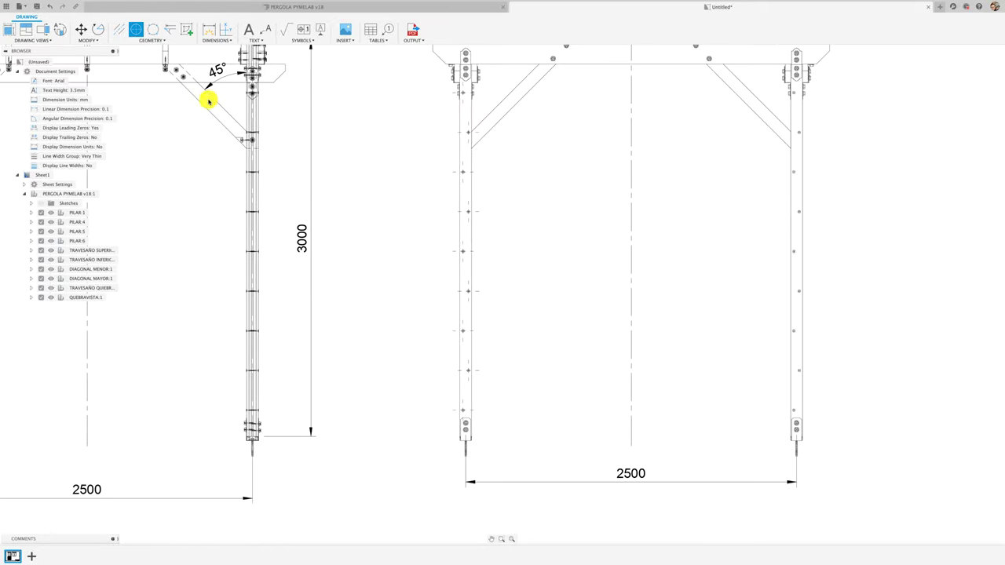
- Add a vertical 200 dimension from the base plate corner to the lowest hole centre
{"action": "left_click", "coordinate": [209, 30]}
{"action": "scroll", "coordinate": [437, 448], "scroll_direction": "up", "scroll_amount": 3}
{"action": "scroll", "coordinate": [462, 437], "scroll_direction": "up", "scroll_amount": 3}
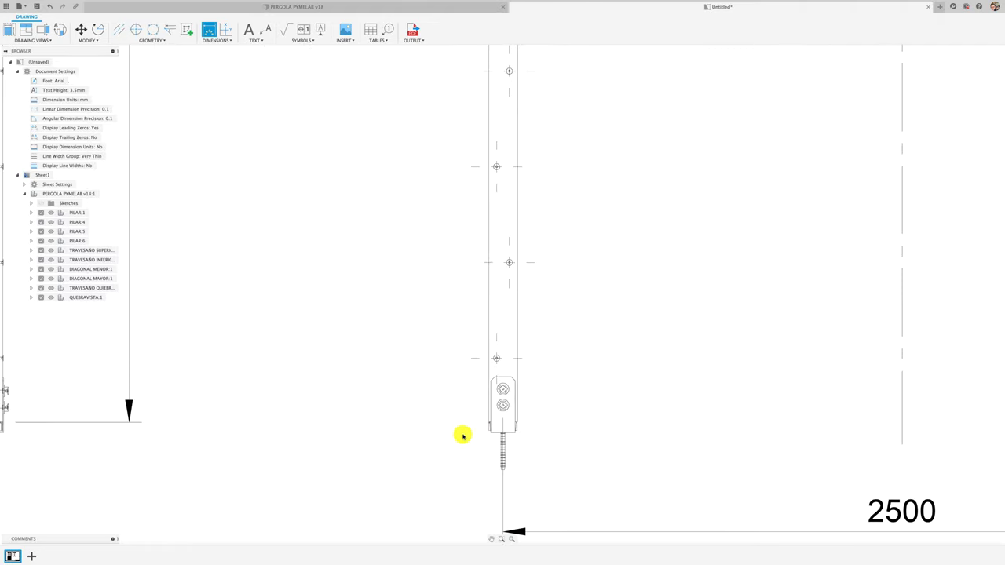
{"action": "scroll", "coordinate": [463, 436], "scroll_direction": "up", "scroll_amount": 3}
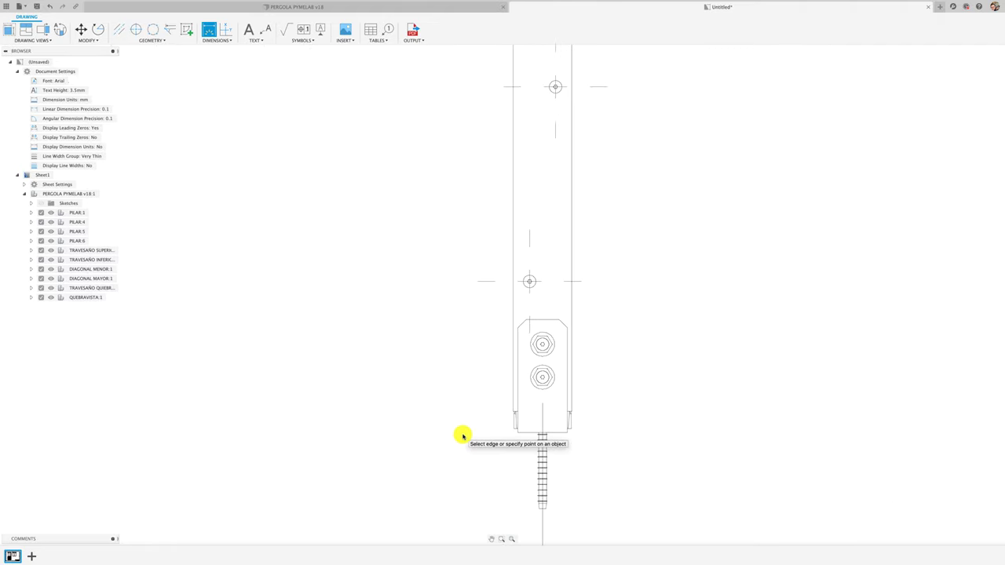
{"action": "left_click", "coordinate": [522, 408]}
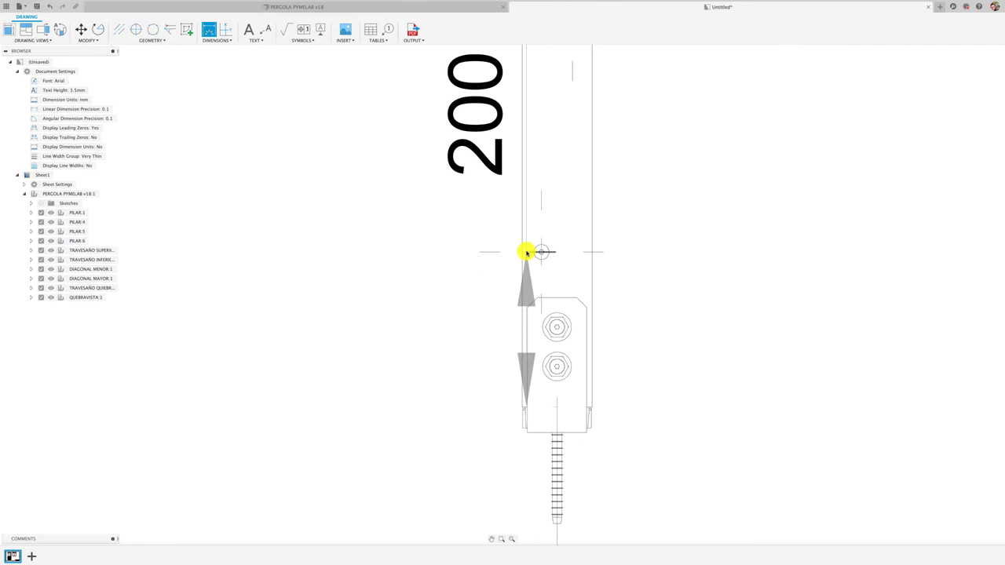
{"action": "scroll", "coordinate": [426, 294], "scroll_direction": "down", "scroll_amount": 3}
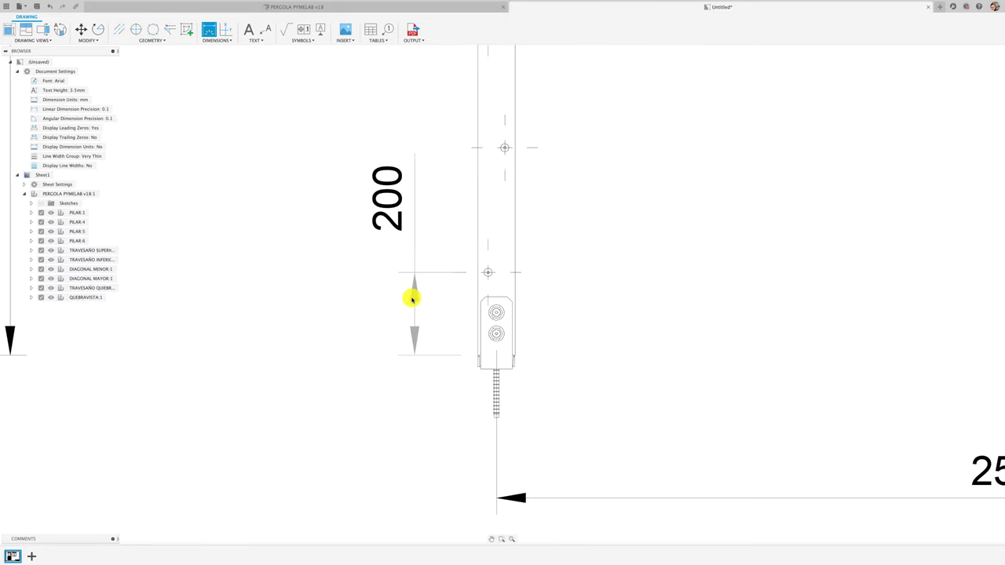
{"action": "left_click", "coordinate": [411, 299]}
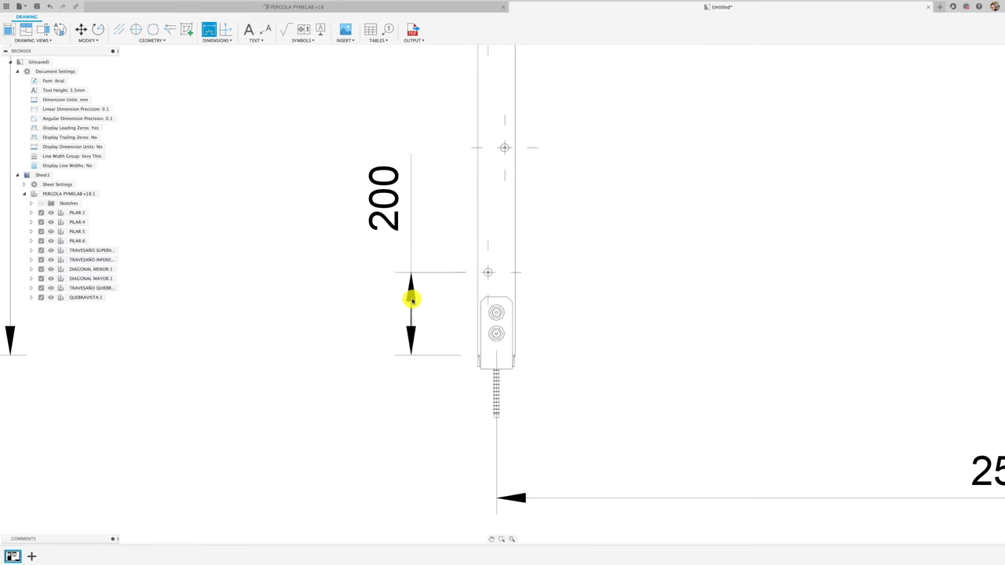
{"action": "middle_click_drag", "start_coordinate": [451, 224], "coordinate": [463, 286]}
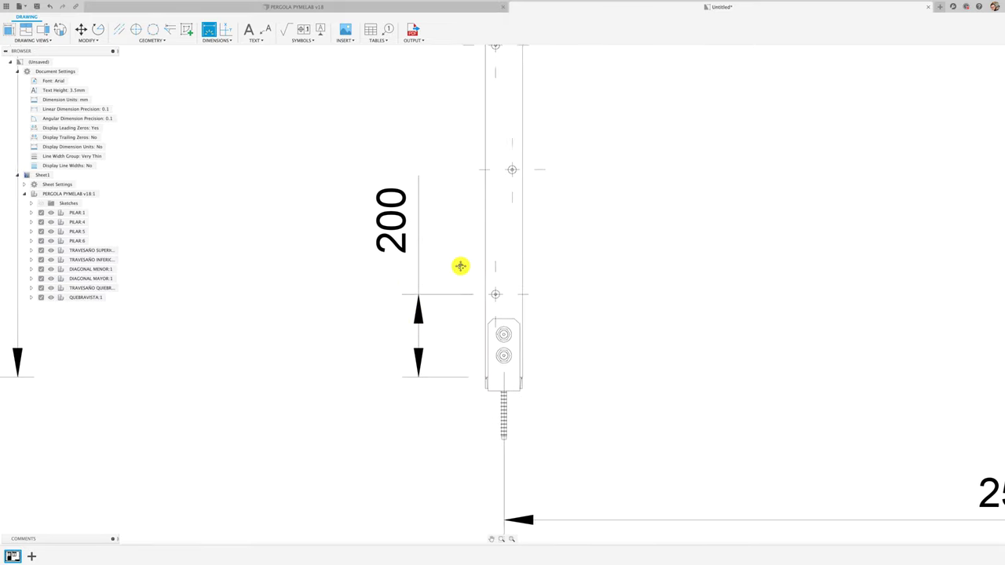
{"action": "left_click", "coordinate": [226, 42]}
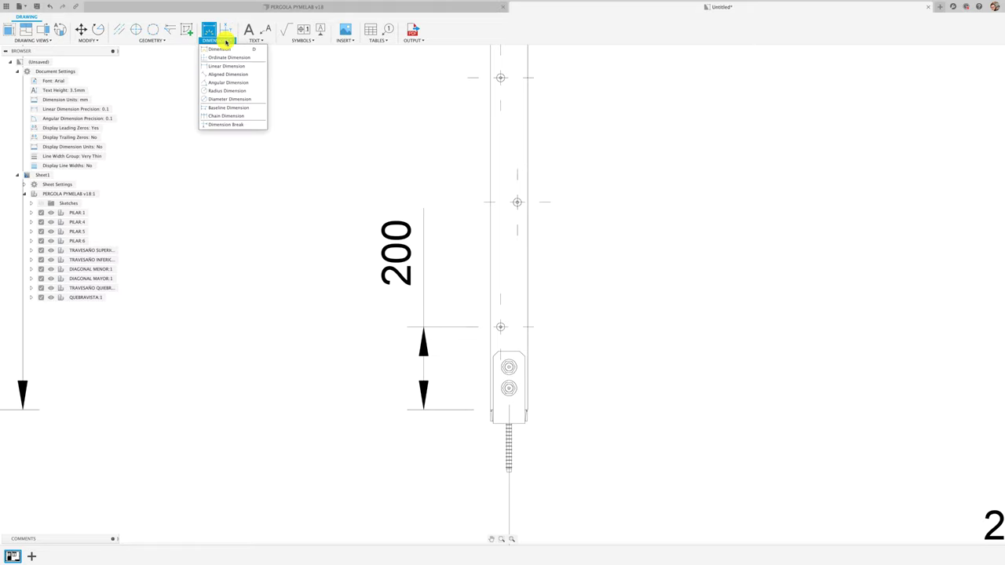
- Start a chained dimension from the 200 and add 300 hole spacings up the pillar
{"action": "left_click", "coordinate": [255, 115]}
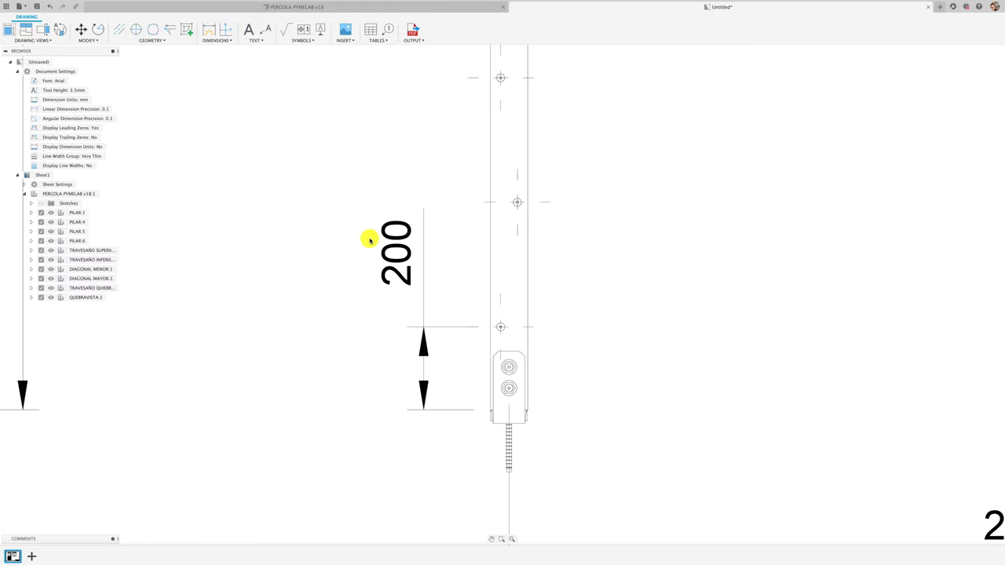
{"action": "left_click", "coordinate": [450, 328]}
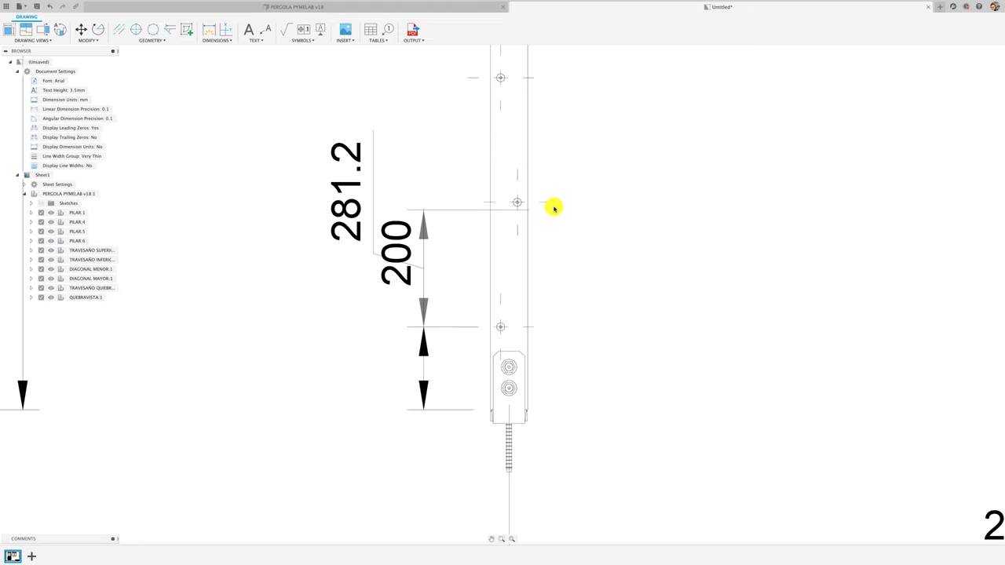
{"action": "left_click", "coordinate": [485, 202]}
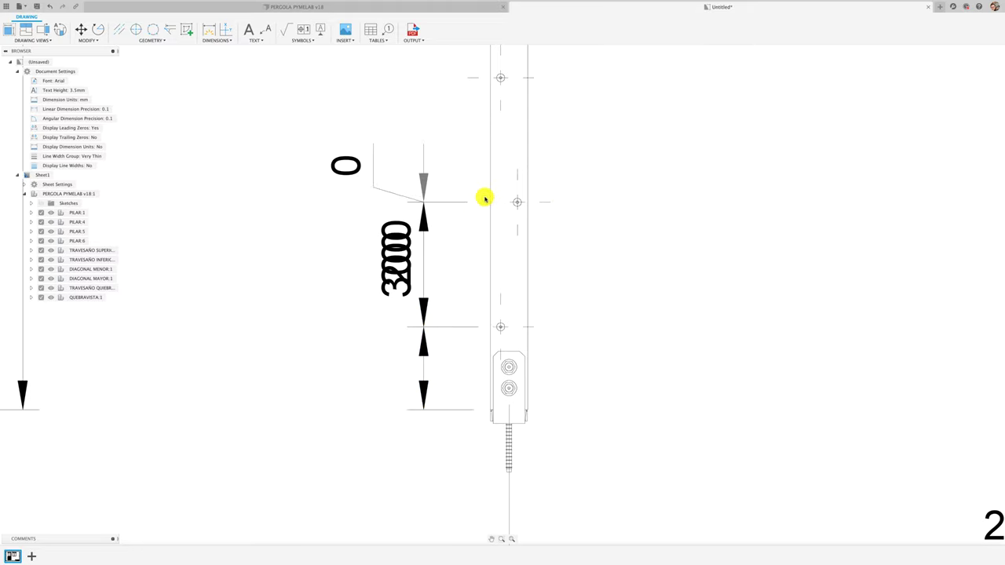
{"action": "left_click", "coordinate": [466, 78]}
{"action": "middle_click_drag", "start_coordinate": [462, 117], "coordinate": [465, 294]}
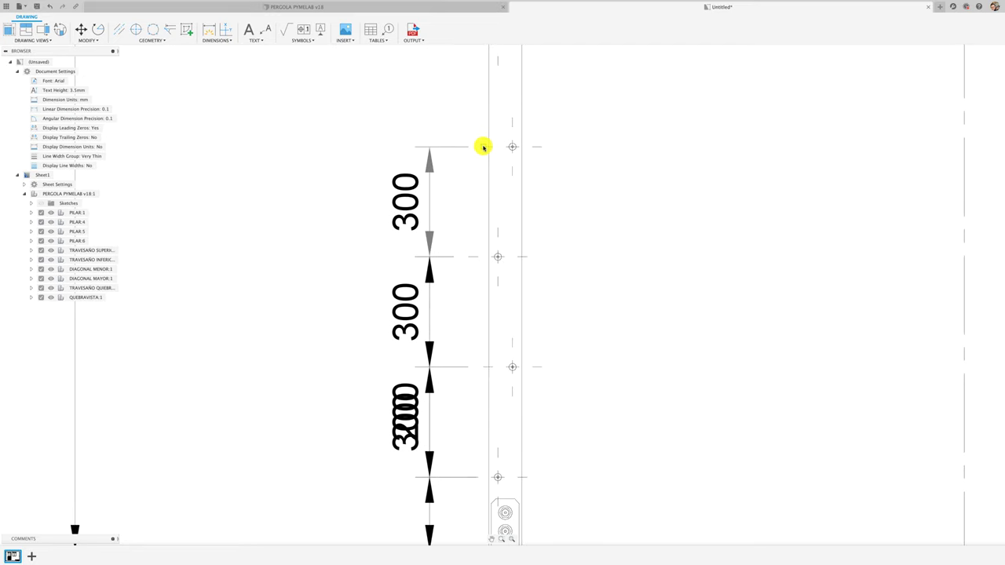
{"action": "scroll", "coordinate": [454, 235], "scroll_direction": "down", "scroll_amount": 2}
{"action": "left_click", "coordinate": [467, 216]}
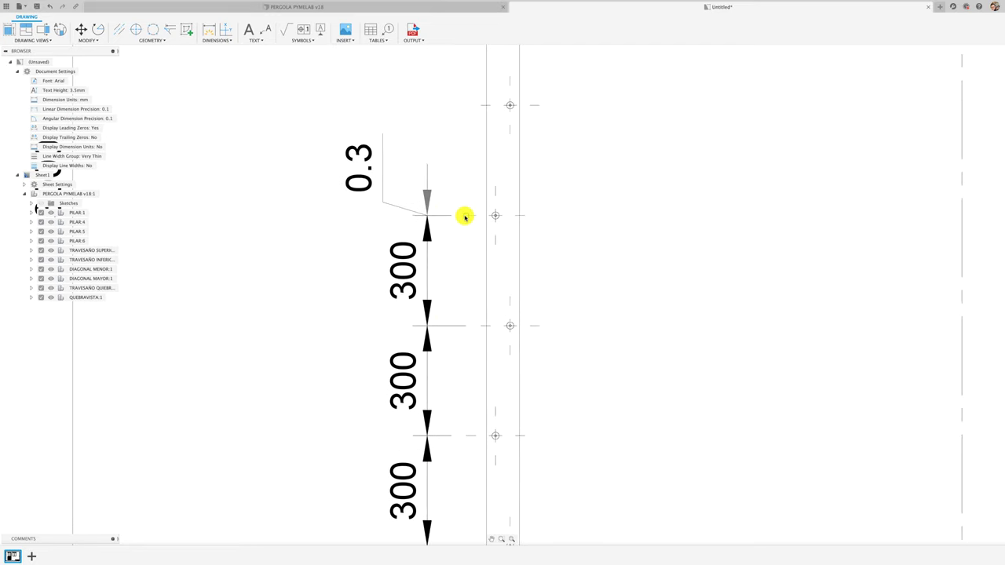
{"action": "left_click", "coordinate": [480, 105]}
- Add more 300 spacings and the 200 at the post base, then realign the 300 text
{"action": "scroll", "coordinate": [456, 316], "scroll_direction": "up", "scroll_amount": 2}
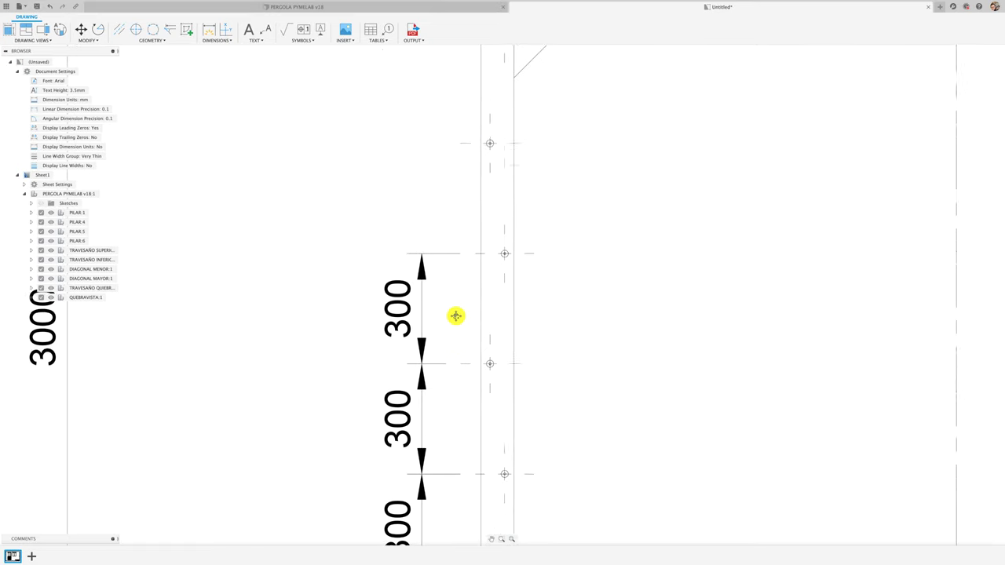
{"action": "scroll", "coordinate": [464, 196], "scroll_direction": "up", "scroll_amount": 2}
{"action": "key", "text": "Escape"}
{"action": "scroll", "coordinate": [456, 151], "scroll_direction": "down", "scroll_amount": 1}
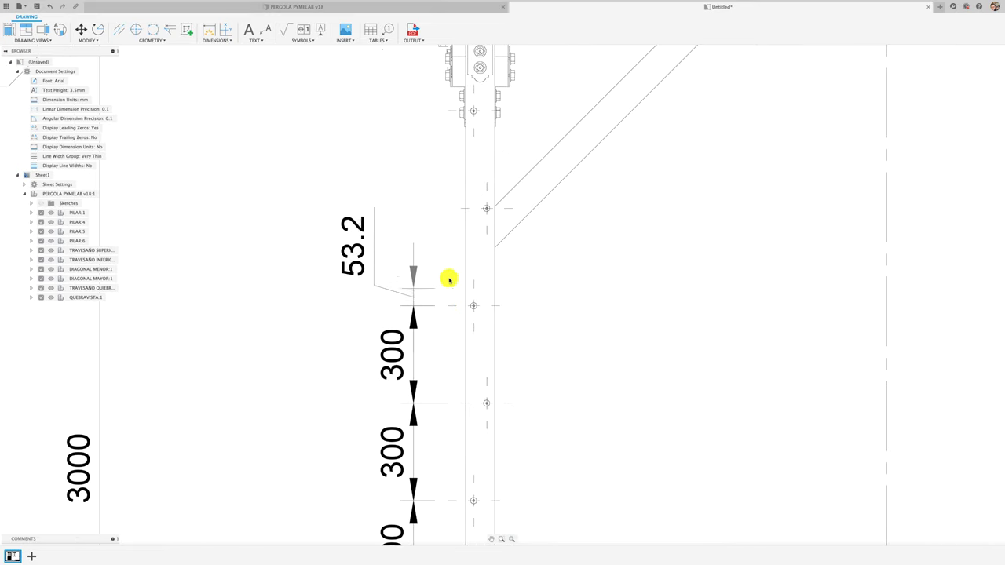
{"action": "left_click", "coordinate": [448, 111]}
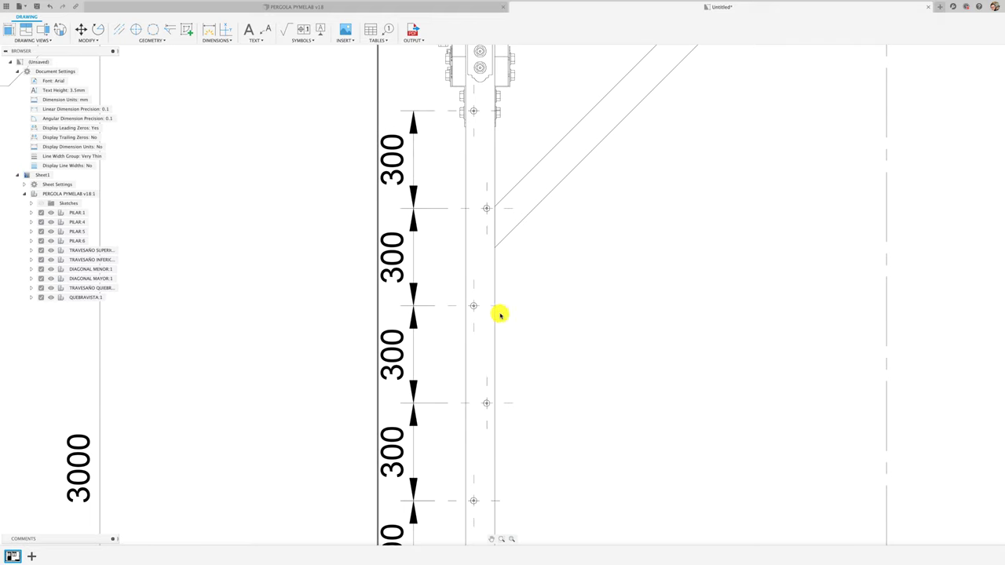
{"action": "scroll", "coordinate": [506, 196], "scroll_direction": "down", "scroll_amount": 3}
{"action": "scroll", "coordinate": [448, 428], "scroll_direction": "down", "scroll_amount": 1}
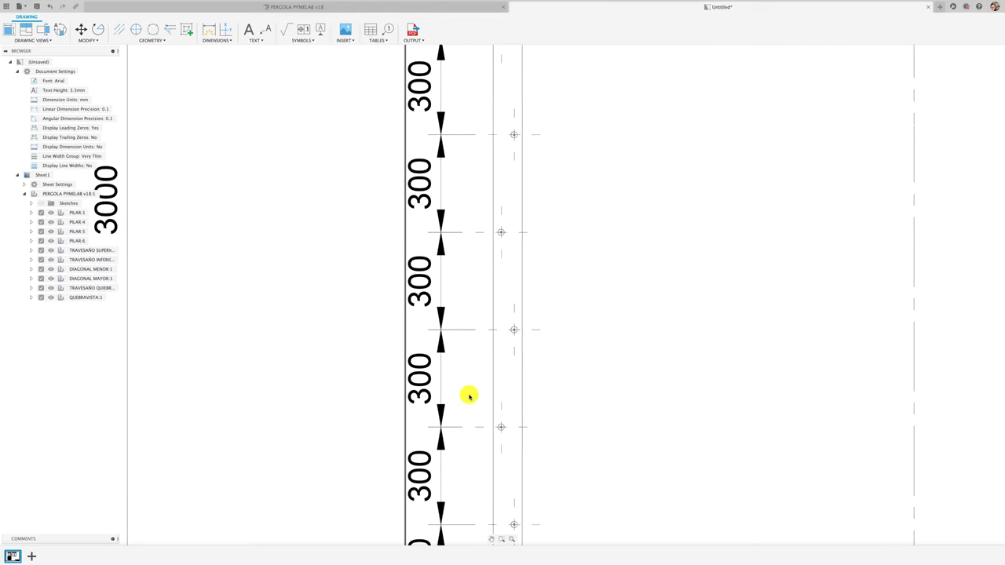
{"action": "scroll", "coordinate": [468, 314], "scroll_direction": "down", "scroll_amount": 2}
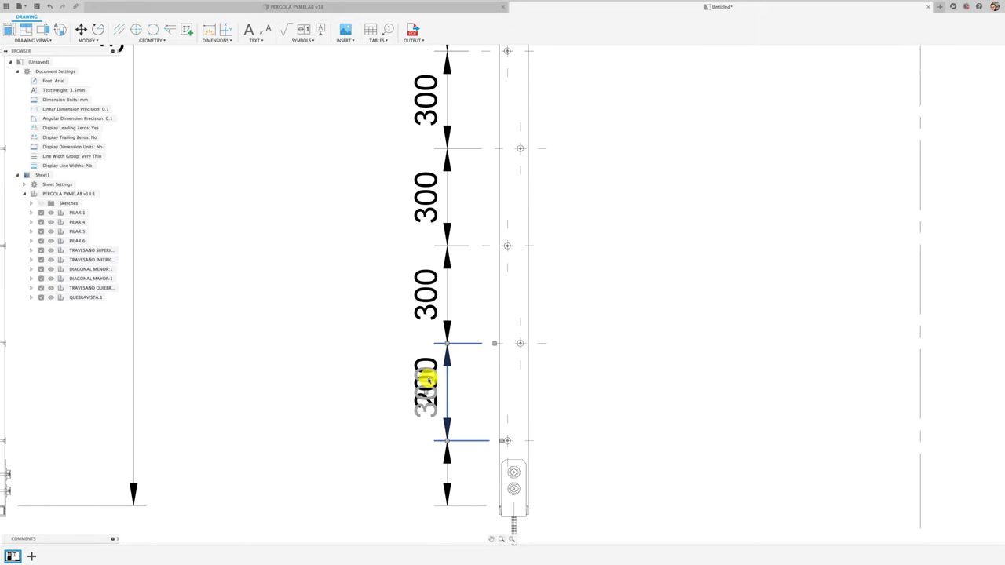
{"action": "left_click", "coordinate": [425, 397]}
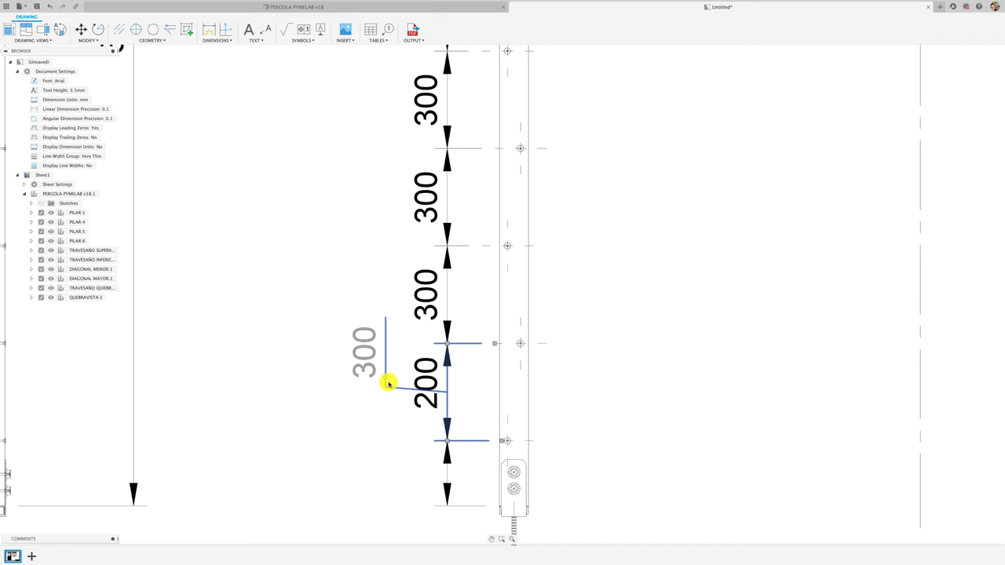
{"action": "scroll", "coordinate": [406, 357], "scroll_direction": "down", "scroll_amount": 1}
{"action": "scroll", "coordinate": [416, 346], "scroll_direction": "down", "scroll_amount": 1}
{"action": "left_click", "coordinate": [426, 332]}
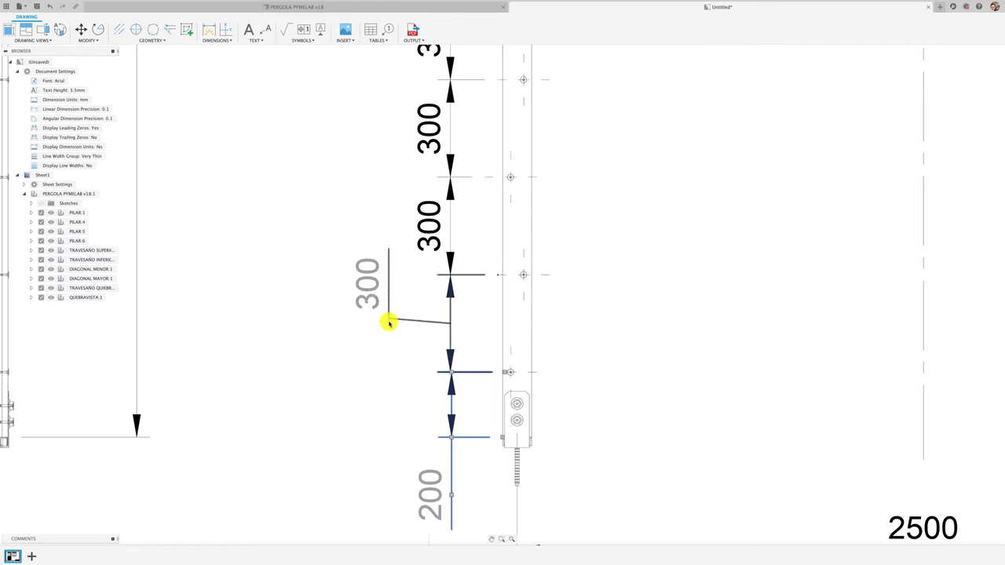
{"action": "left_click_drag", "start_coordinate": [389, 321], "coordinate": [457, 330]}
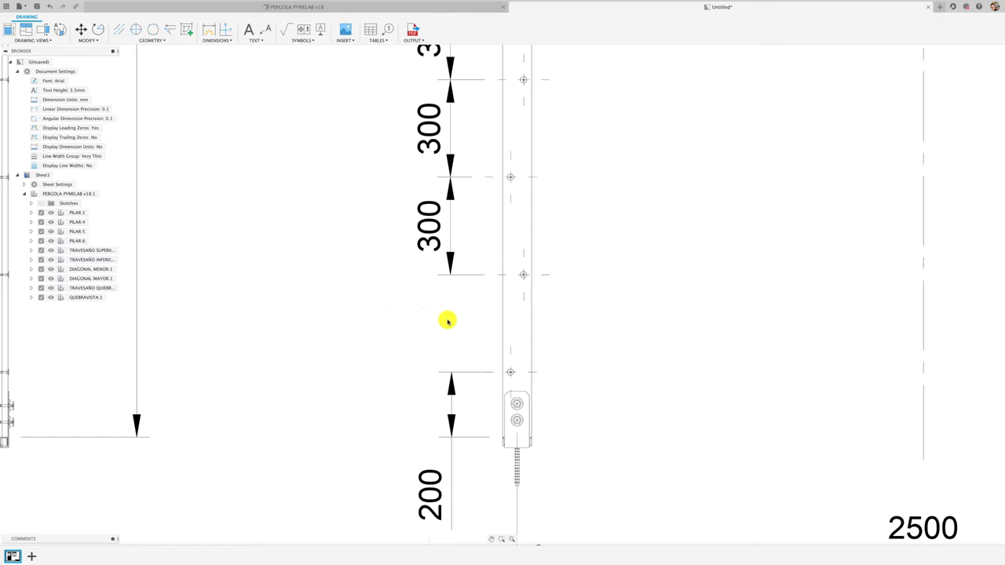
- Fix the 300 dimension text in place and zoom around the side view
{"action": "left_click", "coordinate": [469, 330]}
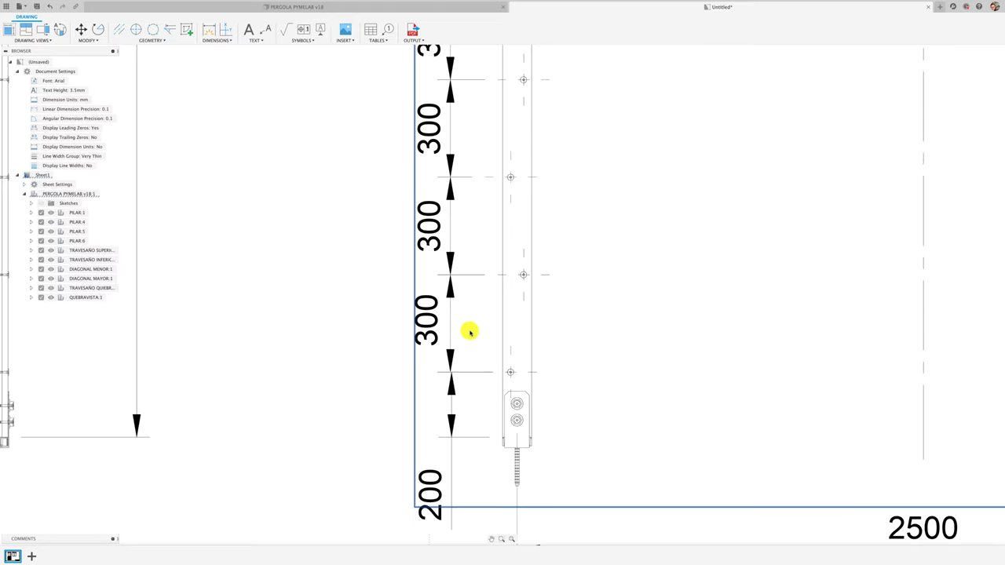
{"action": "scroll", "coordinate": [471, 332], "scroll_direction": "down", "scroll_amount": 3}
{"action": "scroll", "coordinate": [529, 352], "scroll_direction": "down", "scroll_amount": 2}
{"action": "scroll", "coordinate": [530, 353], "scroll_direction": "up", "scroll_amount": 2}
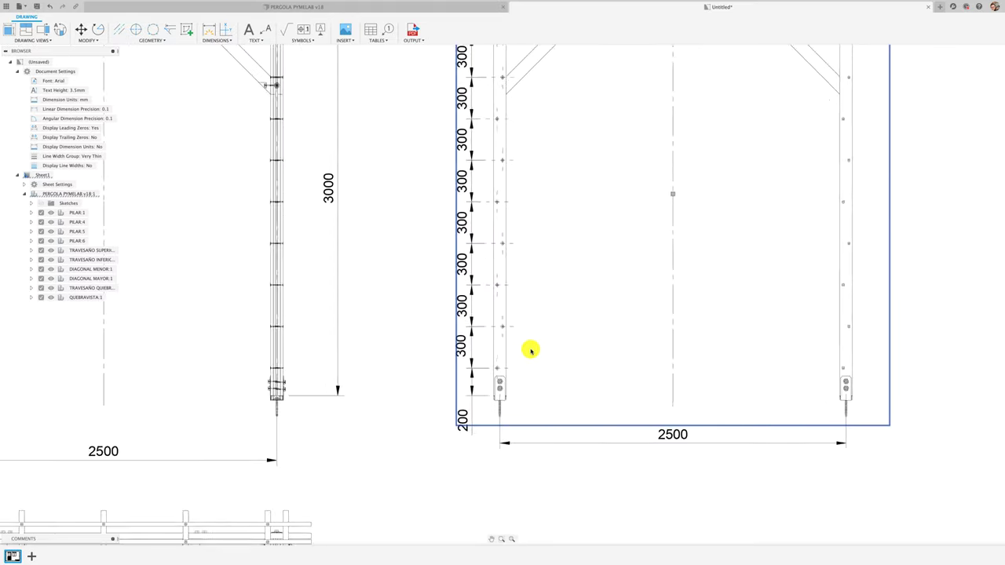
{"action": "scroll", "coordinate": [530, 355], "scroll_direction": "up", "scroll_amount": 3}
{"action": "scroll", "coordinate": [530, 354], "scroll_direction": "up", "scroll_amount": 2}
{"action": "scroll", "coordinate": [529, 357], "scroll_direction": "down", "scroll_amount": 1}
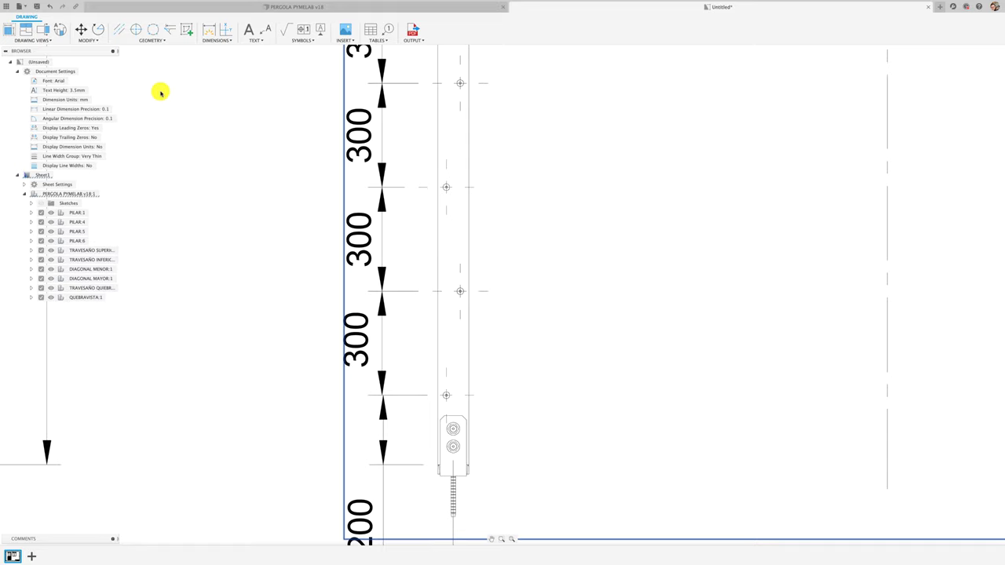
- Add two 25 offset dimensions from the post edges to the hole positions
{"action": "left_click", "coordinate": [213, 29]}
{"action": "left_click", "coordinate": [459, 319]}
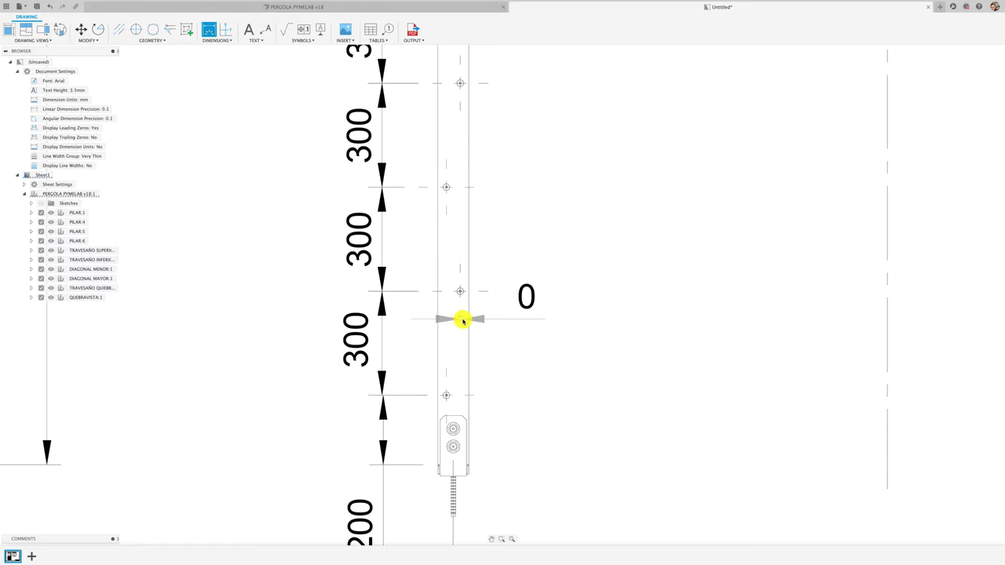
{"action": "left_click", "coordinate": [470, 319]}
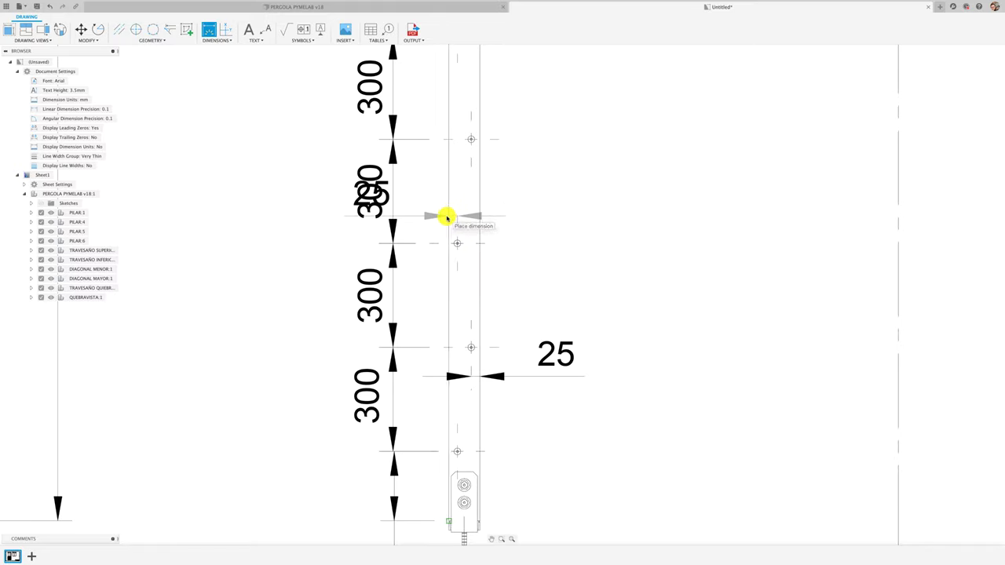
{"action": "key", "text": "Escape"}
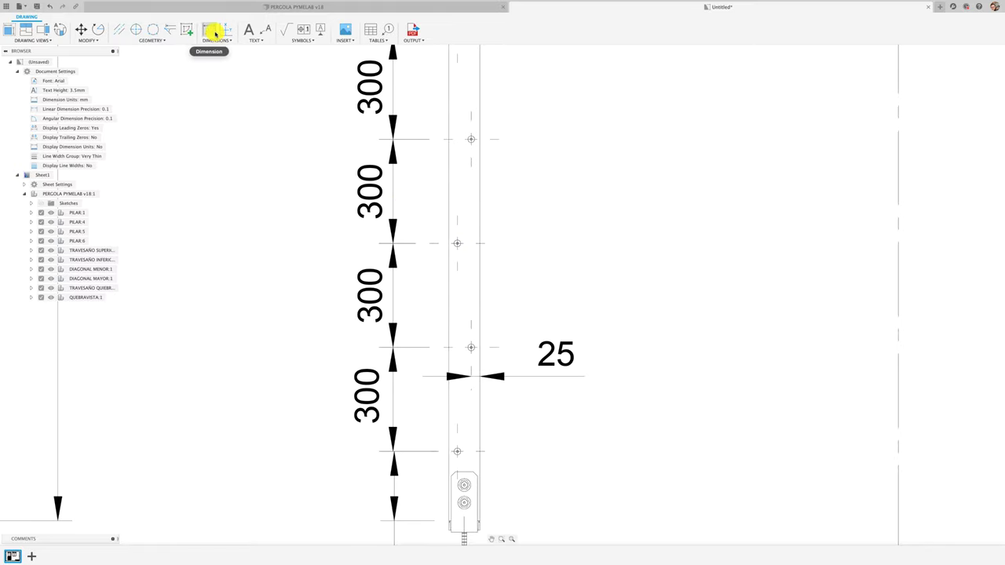
{"action": "left_click", "coordinate": [208, 30]}
{"action": "left_click", "coordinate": [456, 216]}
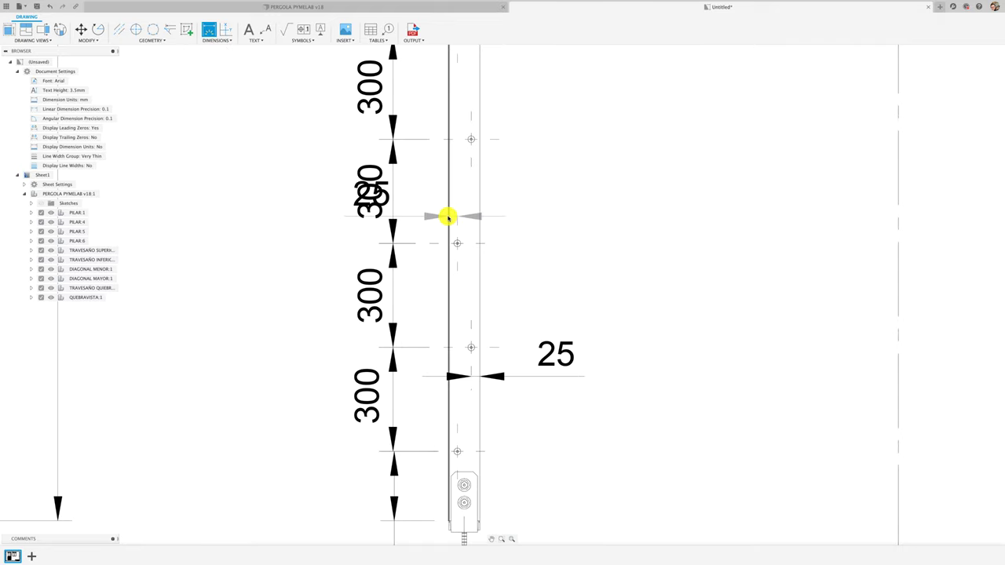
{"action": "left_click", "coordinate": [449, 217]}
{"action": "left_click", "coordinate": [444, 214]}
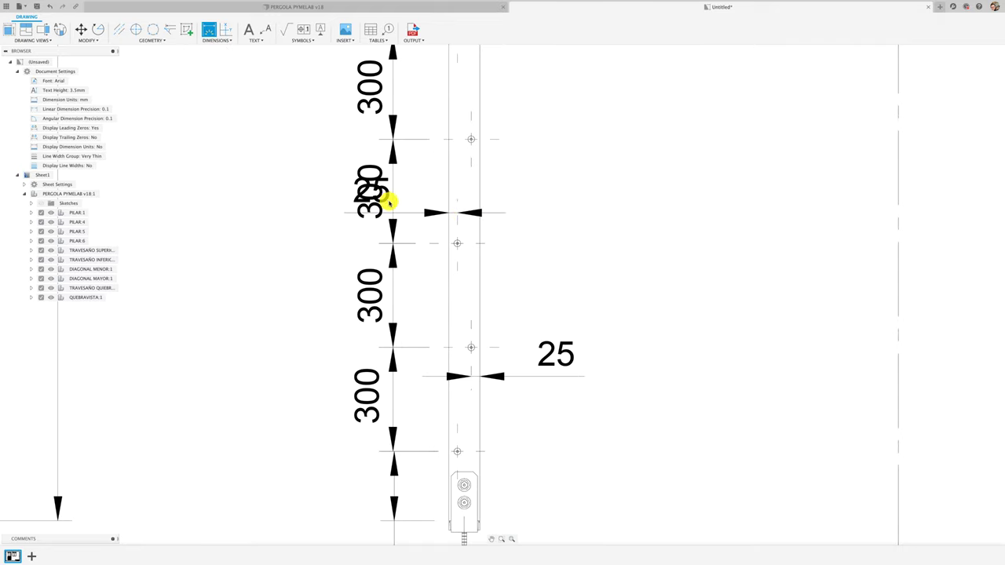
{"action": "key", "text": "Escape"}
- Drag the second 25 dimension clear of the 300 label and zoom out
{"action": "left_click", "coordinate": [403, 213]}
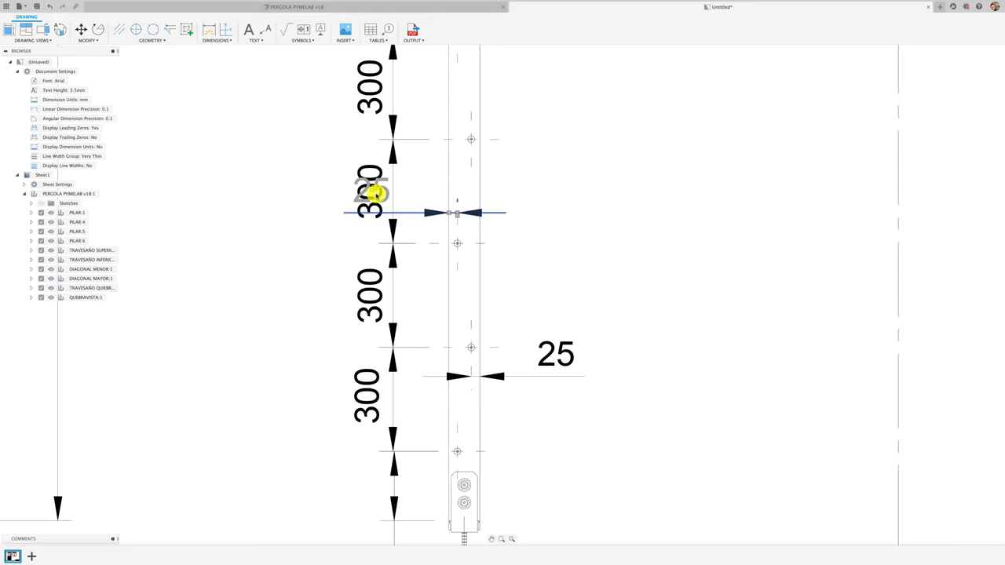
{"action": "left_click_drag", "start_coordinate": [375, 191], "coordinate": [545, 202]}
{"action": "scroll", "coordinate": [538, 240], "scroll_direction": "down", "scroll_amount": 3}
{"action": "scroll", "coordinate": [536, 247], "scroll_direction": "down", "scroll_amount": 2}
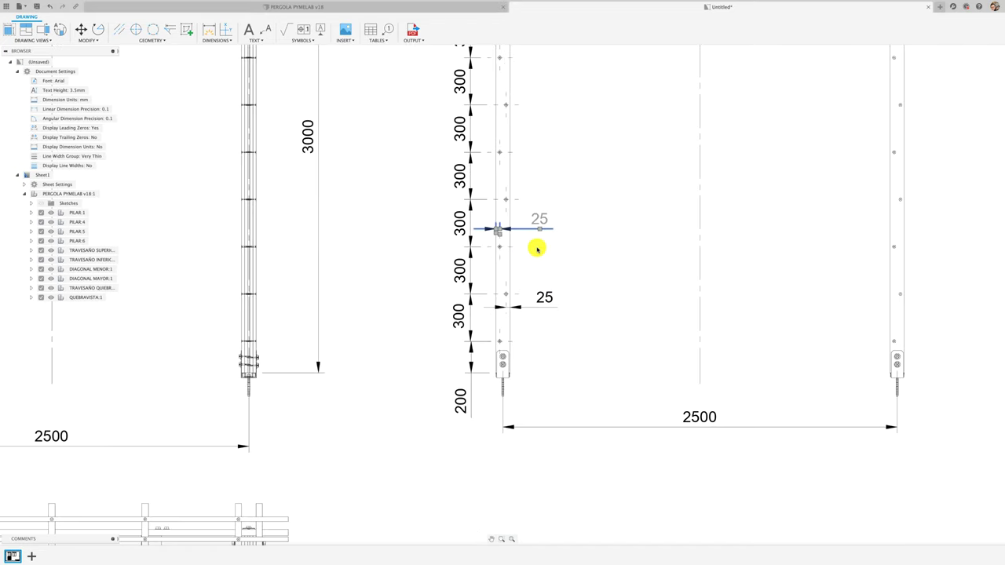
{"action": "left_click", "coordinate": [537, 248]}
{"action": "scroll", "coordinate": [570, 276], "scroll_direction": "down", "scroll_amount": 3}
{"action": "scroll", "coordinate": [570, 276], "scroll_direction": "down", "scroll_amount": 3}
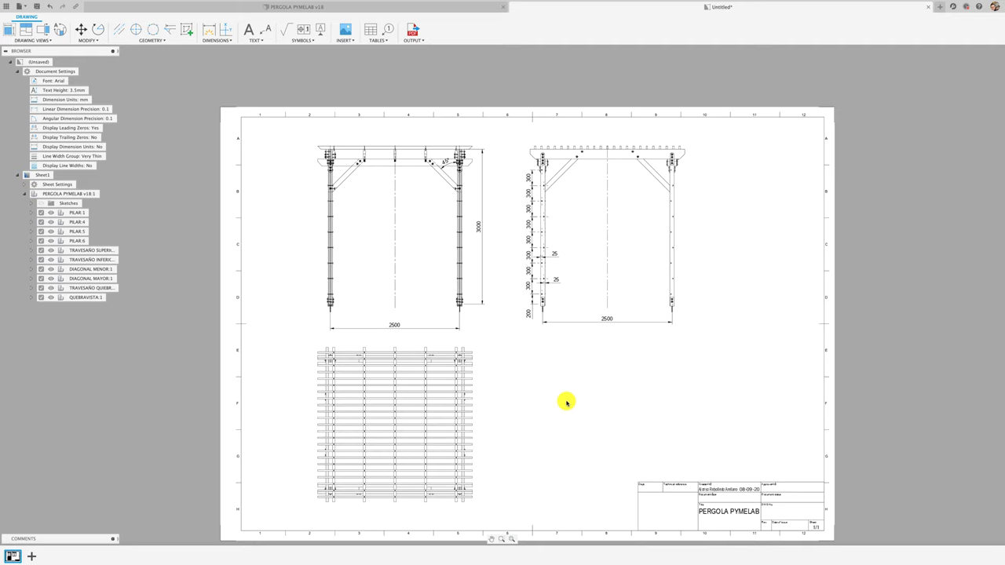
- Add a blank Sheet2 (2/2) carrying the PERGOLA PYMELAB title block
{"action": "mouse_move", "coordinate": [565, 400]}
{"action": "middle_mouse_down"}
{"action": "mouse_move", "coordinate": [522, 365]}
{"action": "mouse_move", "coordinate": [525, 379]}
{"action": "middle_mouse_up"}
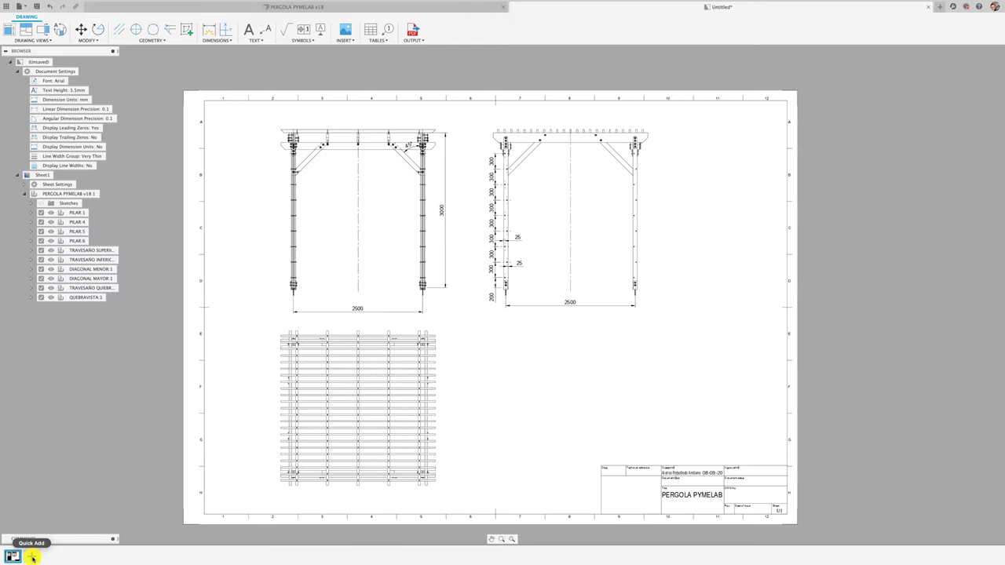
{"action": "left_click", "coordinate": [32, 556]}
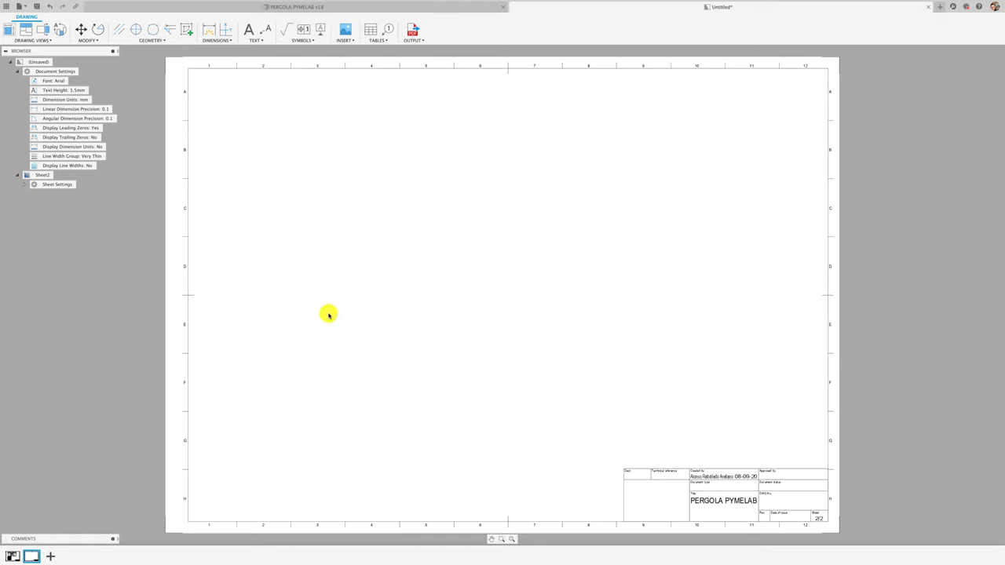
{"action": "left_click", "coordinate": [18, 31]}
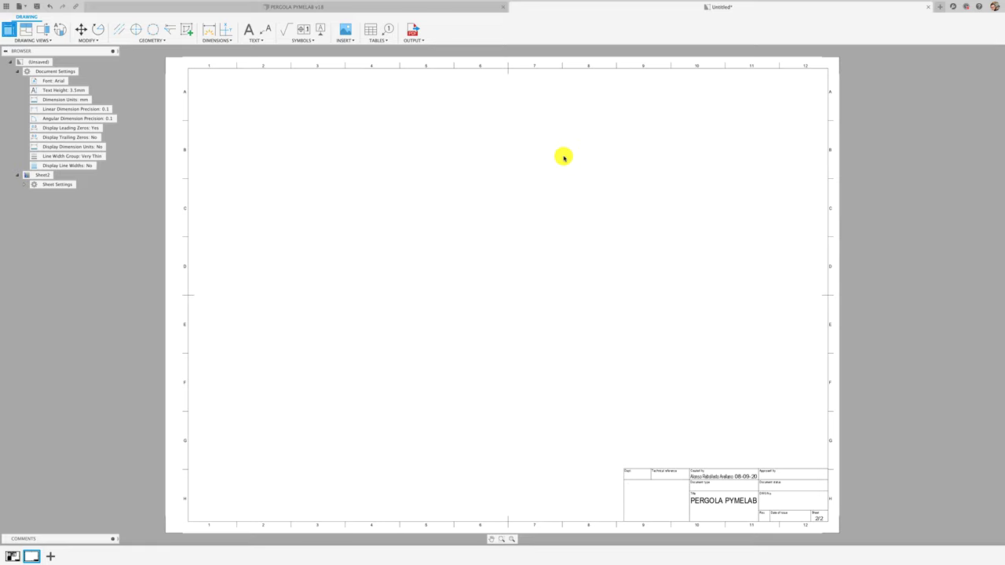
- Place a 1:20 Home-oriented Storyboard1 exploded pergola view on sheet 2 and shift it right
{"action": "left_click", "coordinate": [650, 165]}
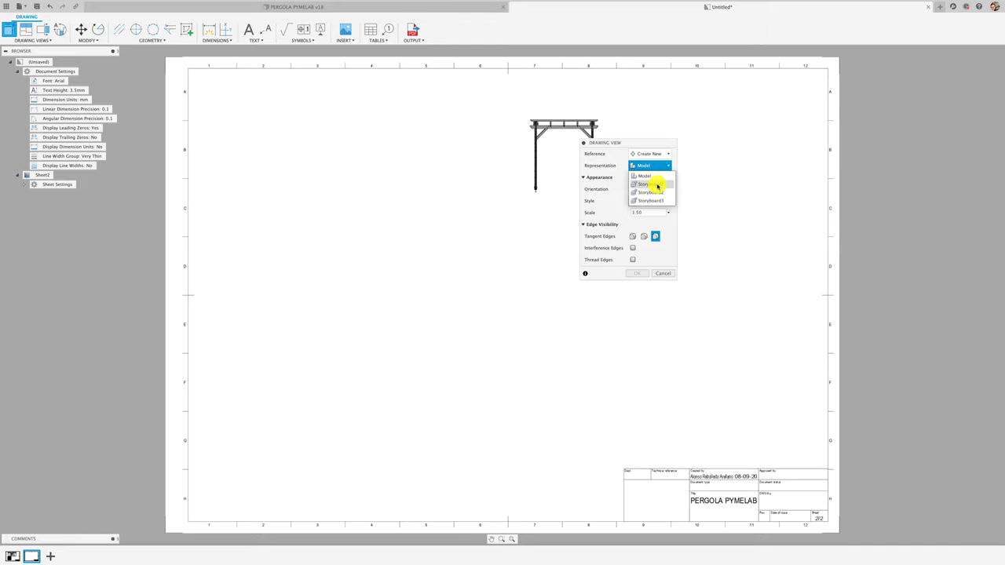
{"action": "left_click", "coordinate": [658, 185]}
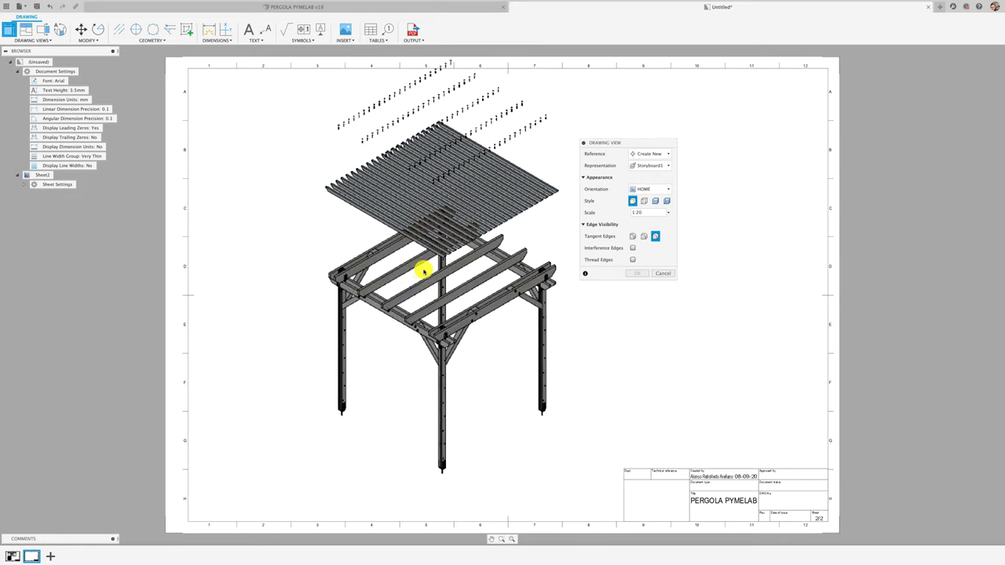
{"action": "left_click", "coordinate": [359, 302]}
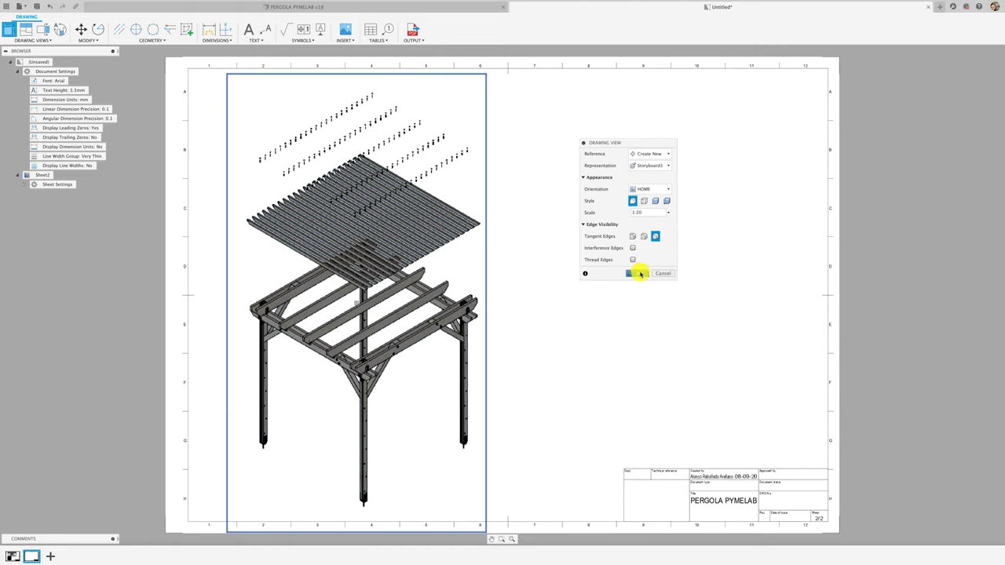
{"action": "left_click", "coordinate": [637, 273]}
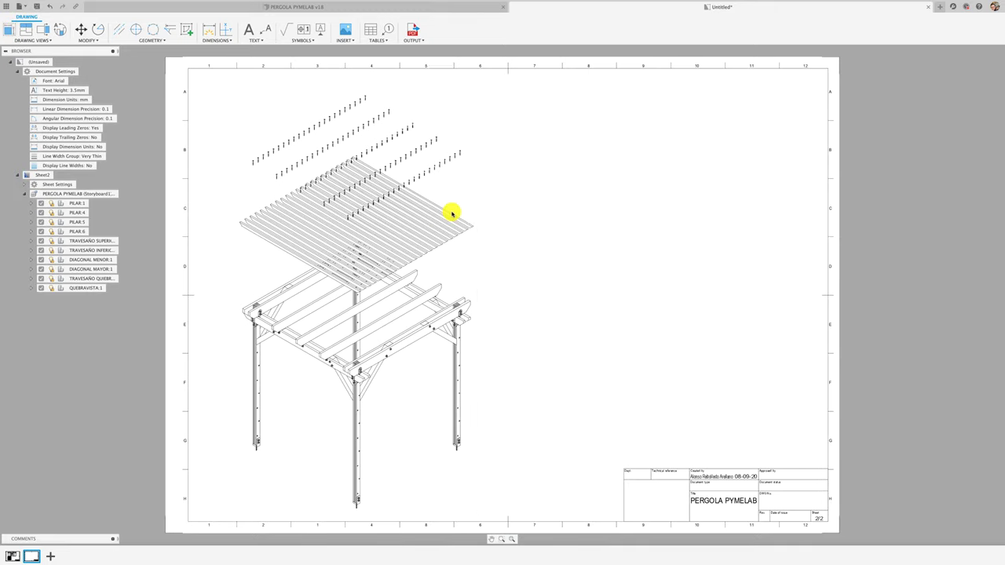
{"action": "left_click_drag", "start_coordinate": [356, 303], "coordinate": [406, 305]}
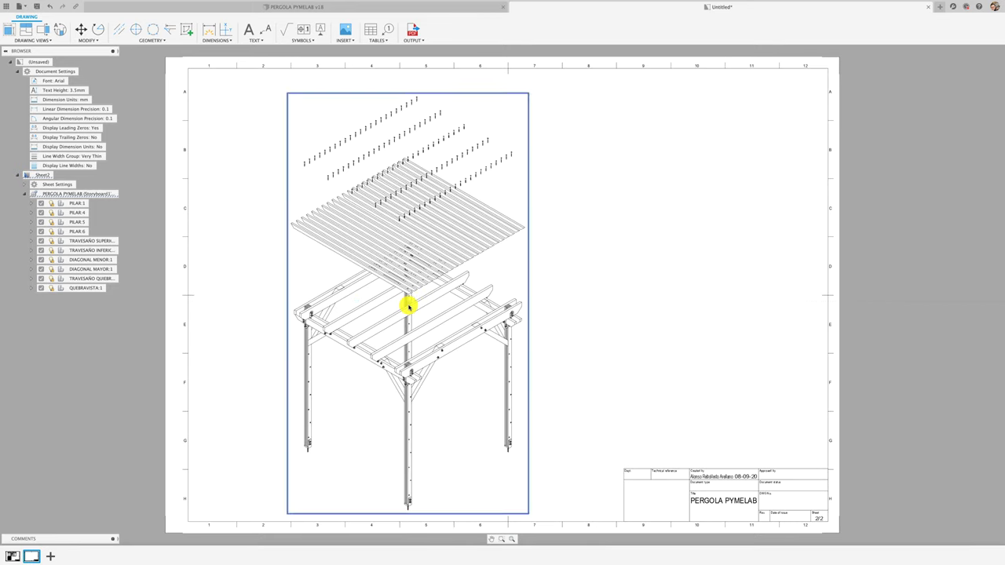
- Add a leader note from a roof slat end reading 'Quiebravista TRICAHUE'
{"action": "left_click", "coordinate": [265, 29]}
{"action": "scroll", "coordinate": [556, 195], "scroll_direction": "up", "scroll_amount": 2}
{"action": "scroll", "coordinate": [556, 195], "scroll_direction": "up", "scroll_amount": 2}
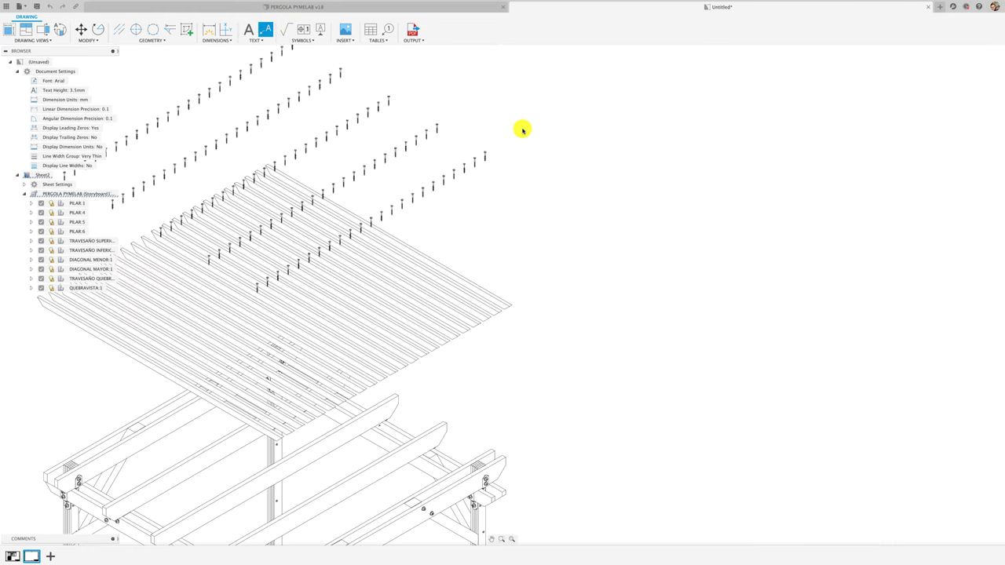
{"action": "scroll", "coordinate": [521, 308], "scroll_direction": "up", "scroll_amount": 2}
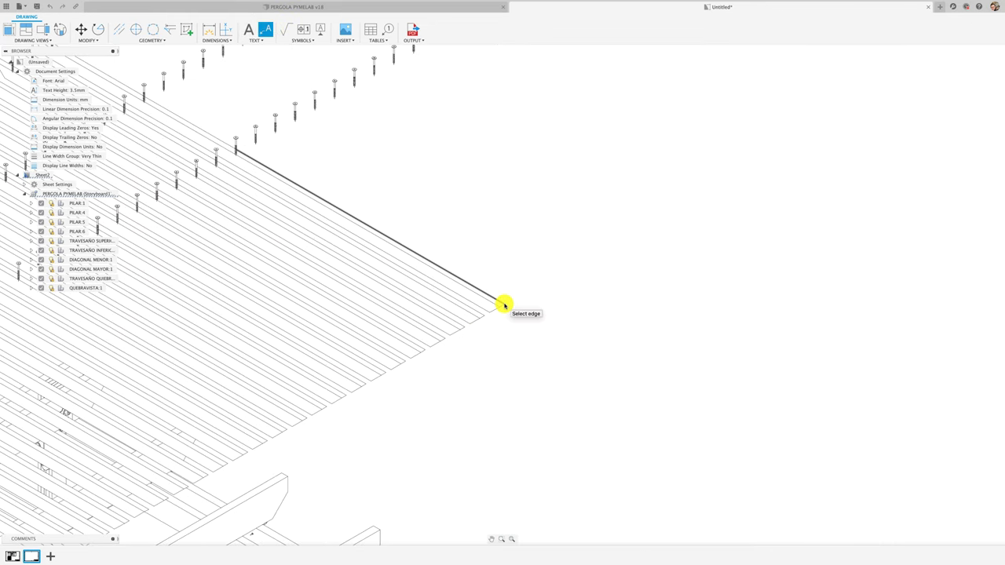
{"action": "left_click", "coordinate": [505, 305]}
{"action": "left_click", "coordinate": [616, 124]}
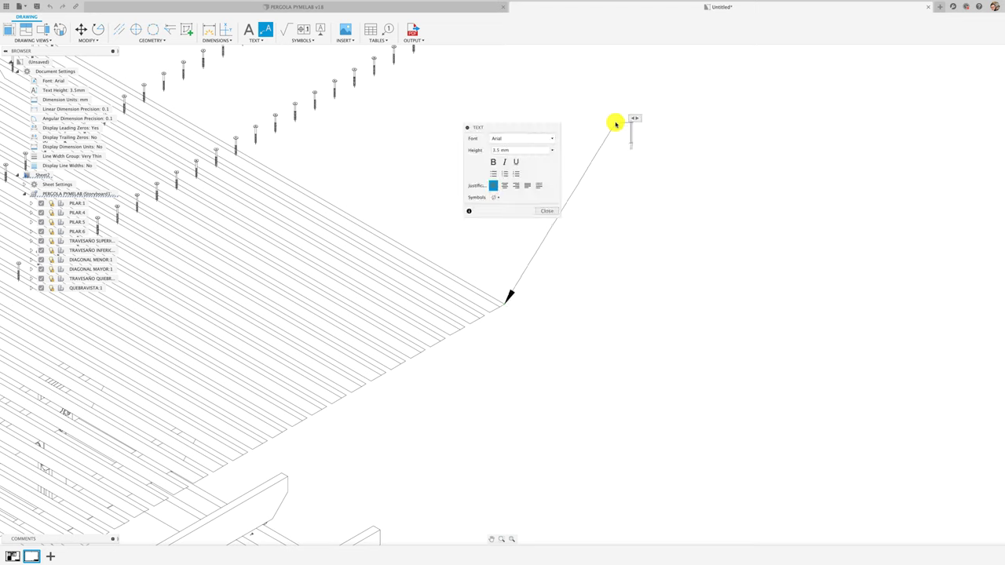
{"action": "type", "text": "Q"}
{"action": "type", "text": "uiebra"}
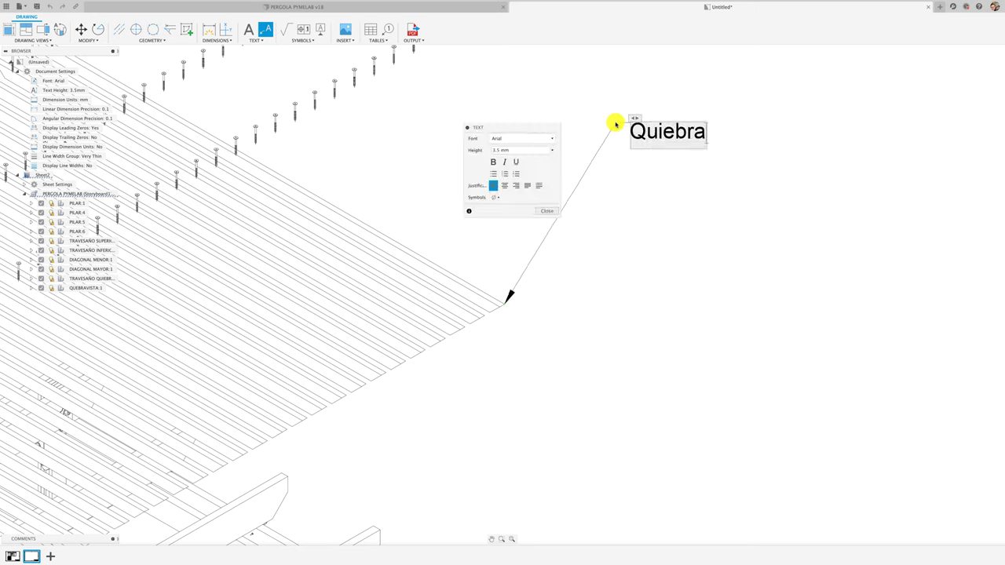
{"action": "type", "text": "vista"}
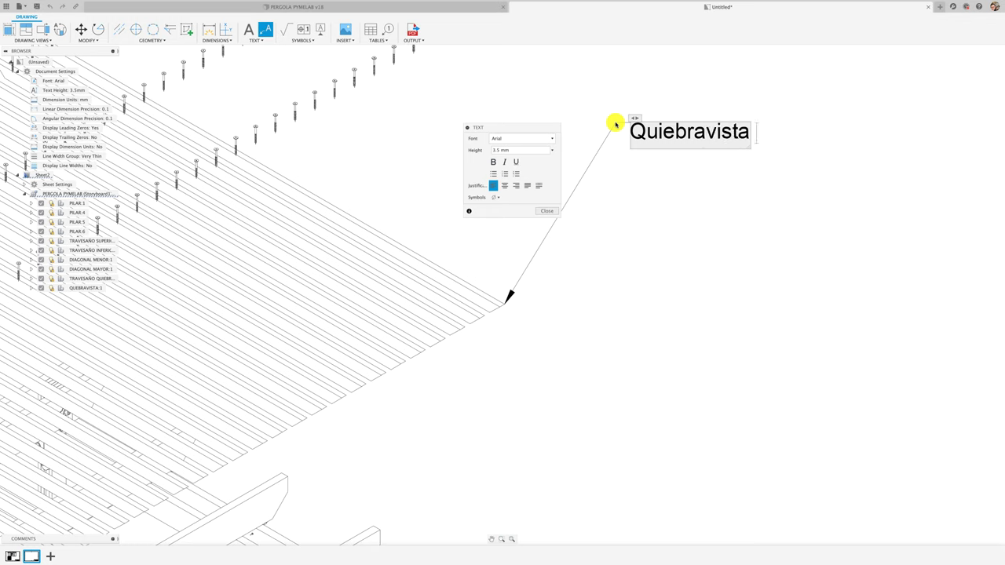
{"action": "type", "text": " TR"}
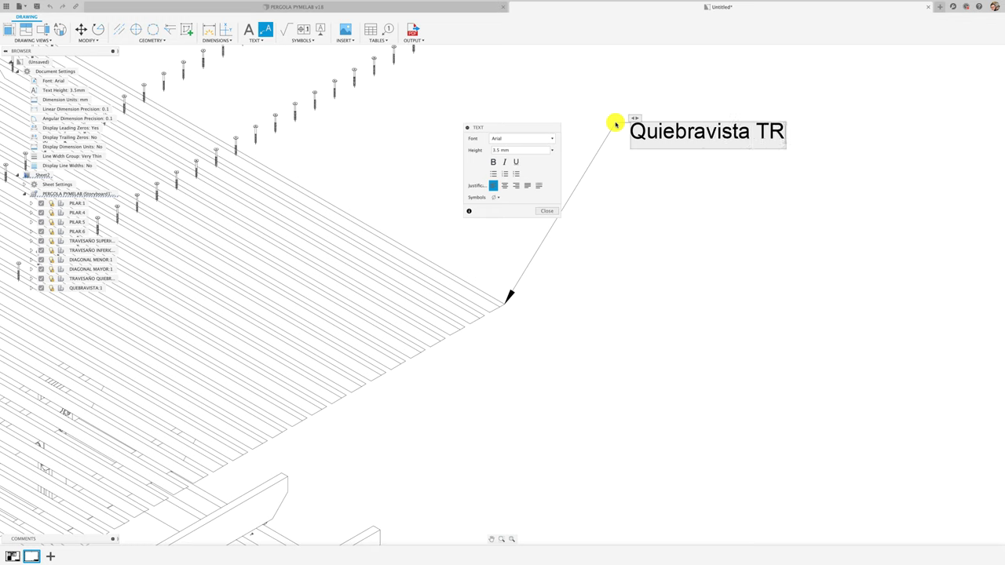
{"action": "type", "text": "ICAHUE"}
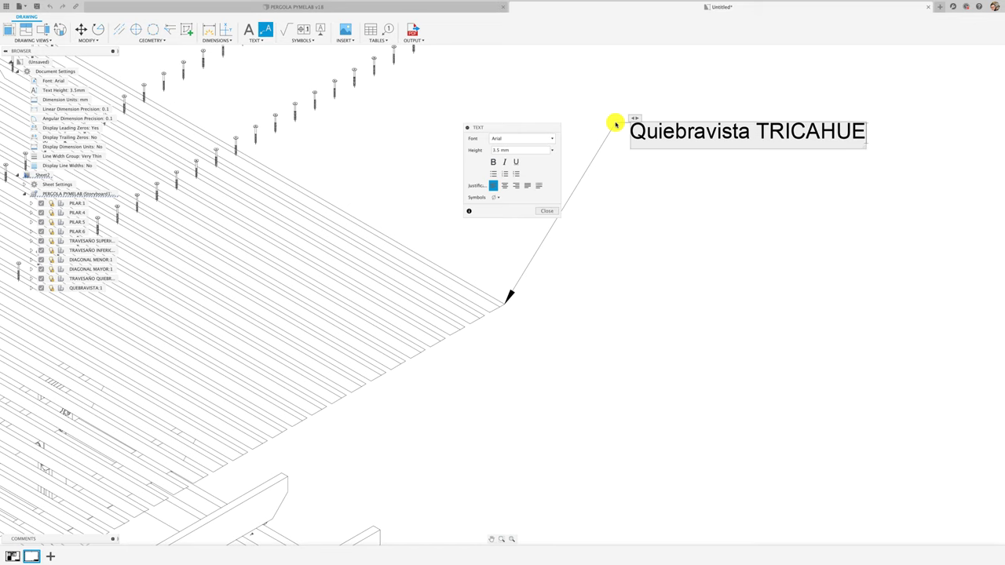
{"action": "key", "text": "Return"}
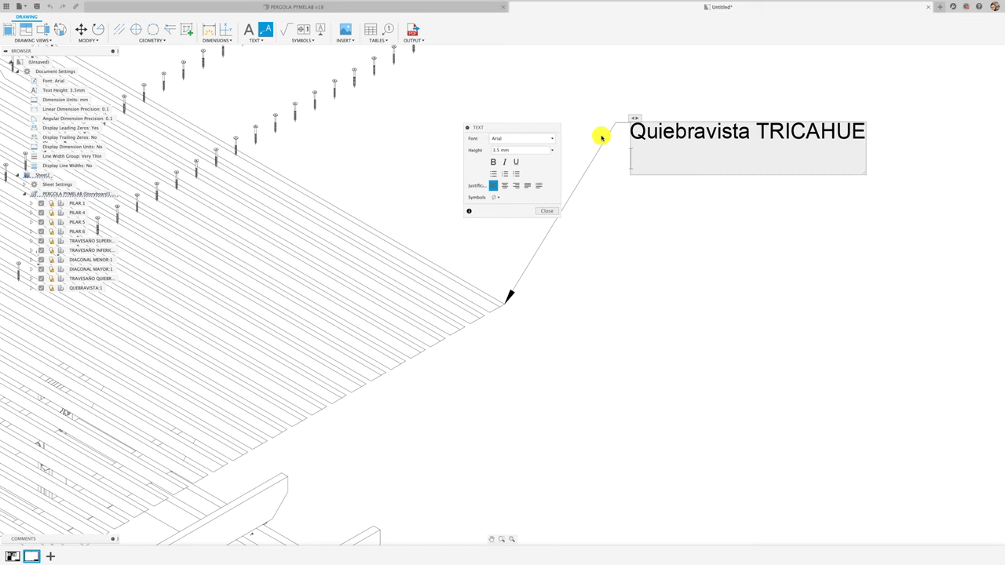
{"action": "left_click", "coordinate": [550, 215]}
{"action": "scroll", "coordinate": [537, 208], "scroll_direction": "down", "scroll_amount": 5}
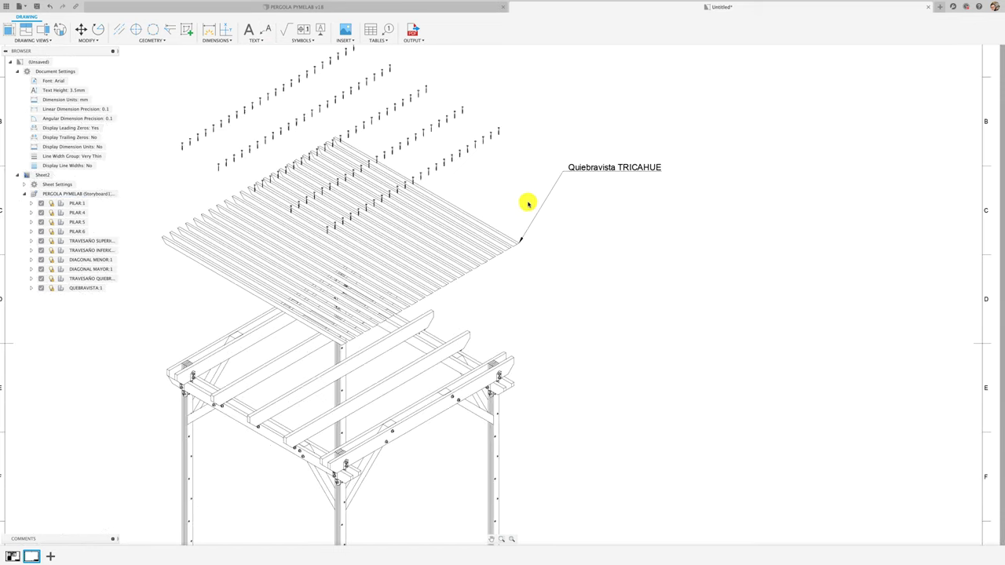
{"action": "scroll", "coordinate": [528, 208], "scroll_direction": "down", "scroll_amount": 3}
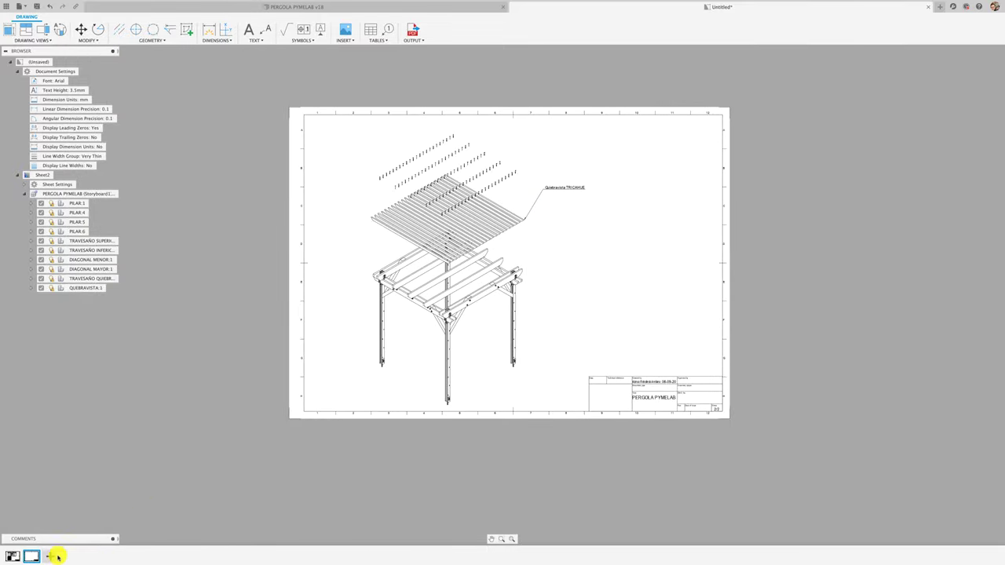
- Add a blank Sheet3 and begin a base view set to the Storyboard2 representation
{"action": "left_click", "coordinate": [51, 556]}
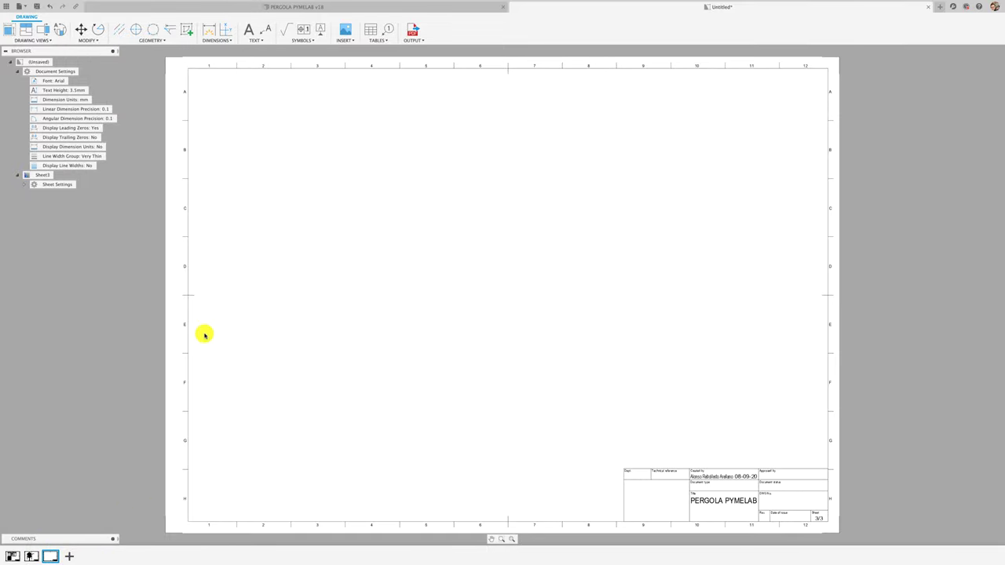
{"action": "left_click", "coordinate": [9, 29]}
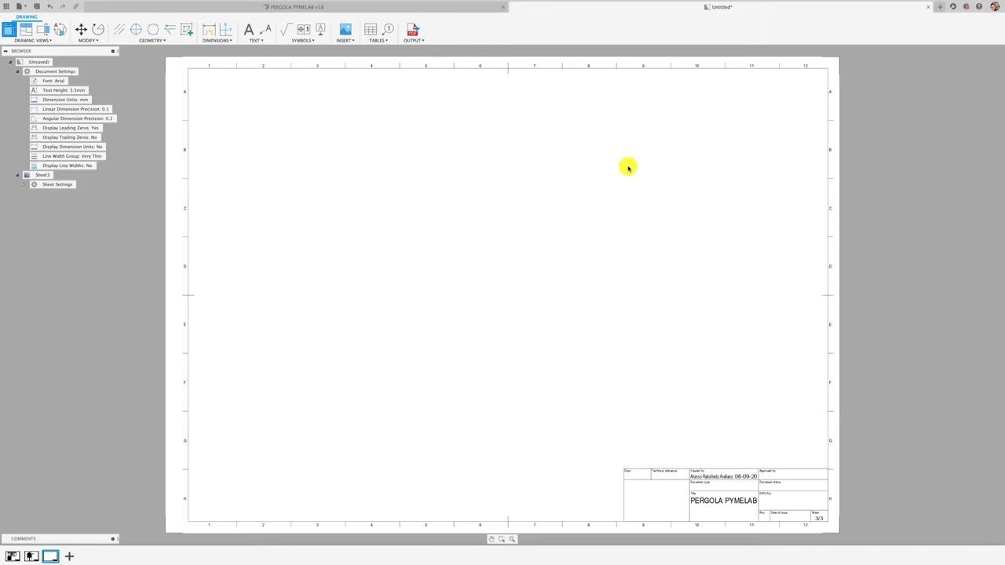
{"action": "left_click", "coordinate": [563, 151]}
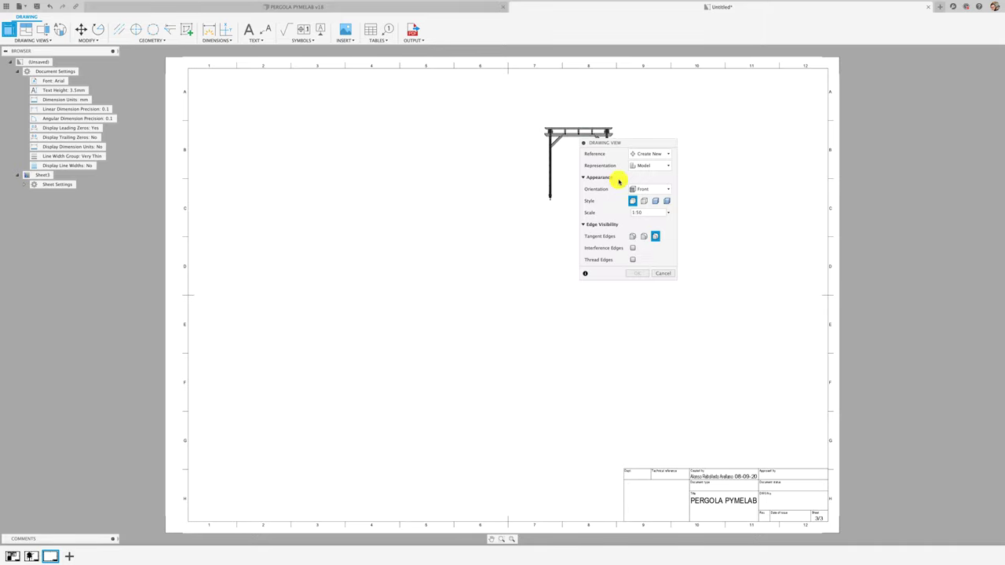
{"action": "left_click", "coordinate": [645, 166]}
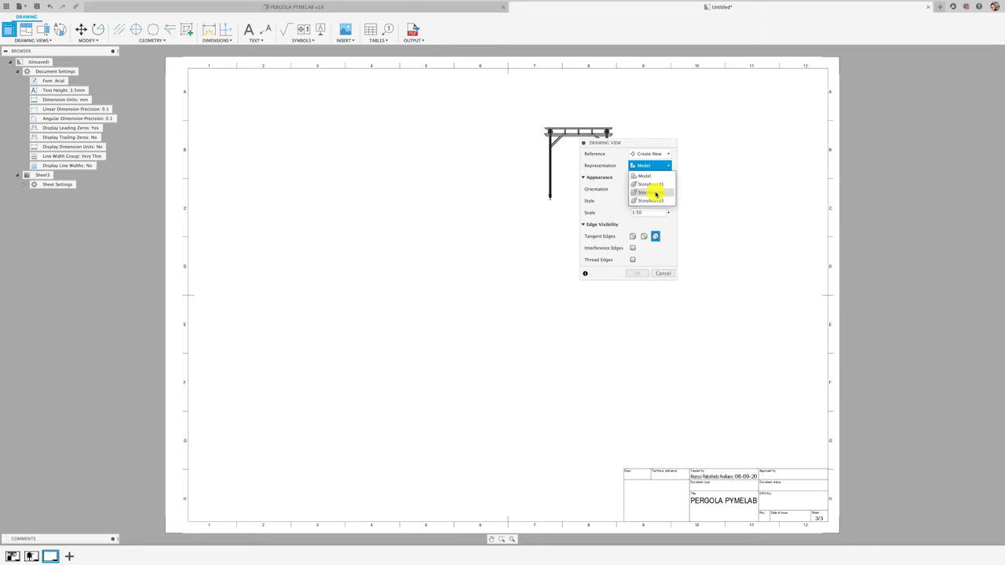
{"action": "left_click", "coordinate": [655, 194]}
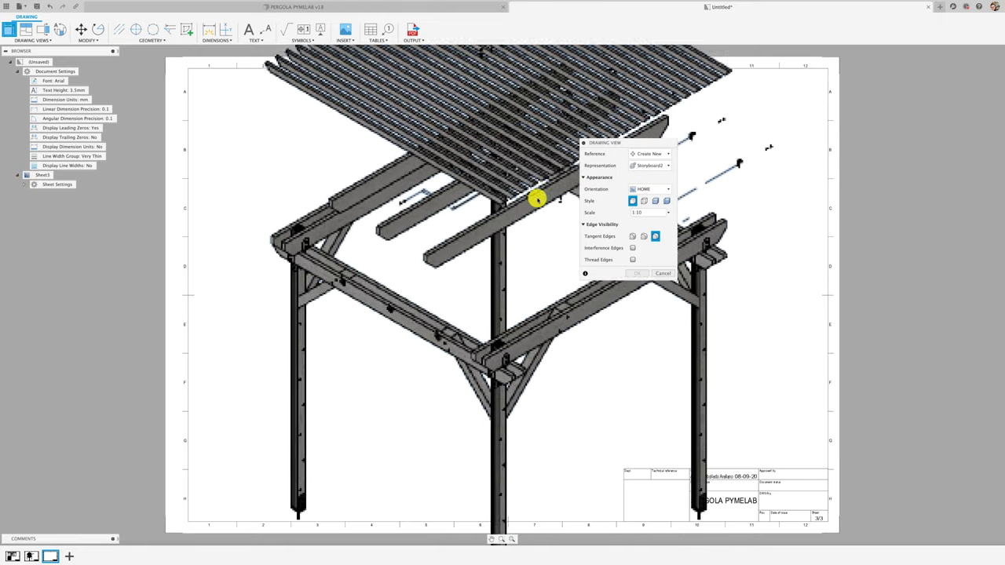
- Place the Storyboard2 pergola view at 1:20 scale with SE Isometric orientation, then select it
{"action": "scroll", "coordinate": [417, 205], "scroll_direction": "down", "scroll_amount": 1}
{"action": "scroll", "coordinate": [416, 205], "scroll_direction": "down", "scroll_amount": 1}
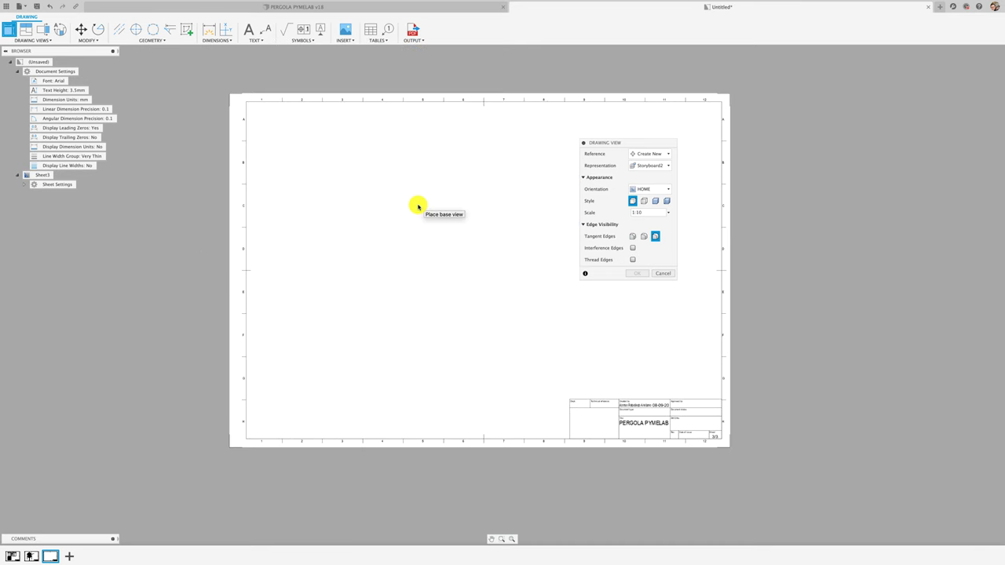
{"action": "scroll", "coordinate": [416, 205], "scroll_direction": "down", "scroll_amount": 1}
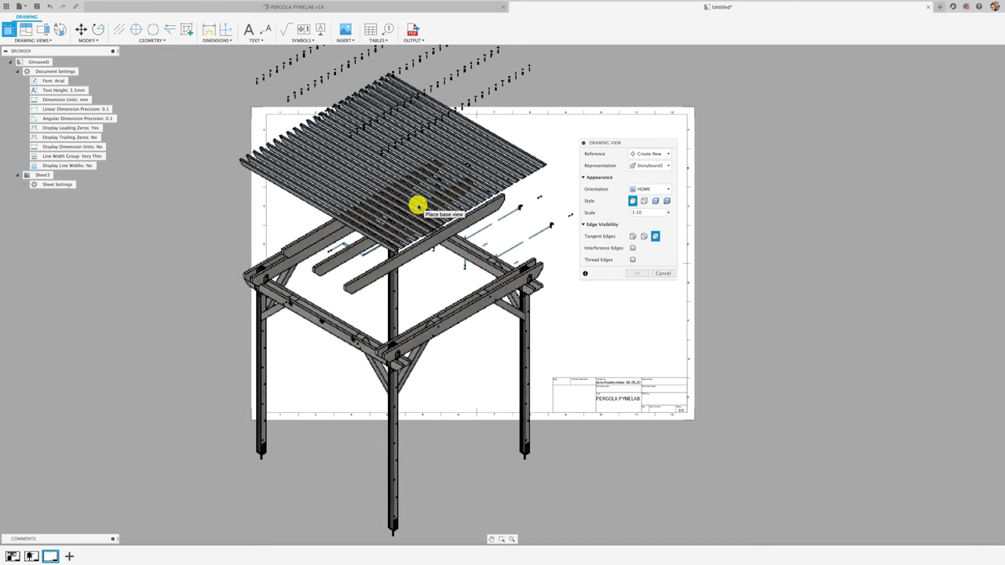
{"action": "left_click", "coordinate": [668, 213]}
{"action": "left_click", "coordinate": [647, 223]}
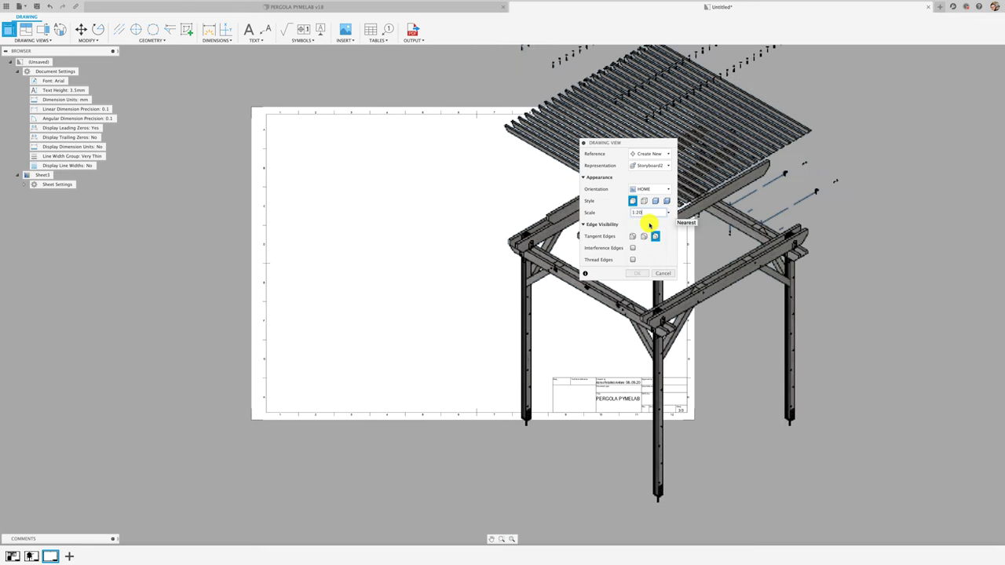
{"action": "left_click", "coordinate": [412, 248]}
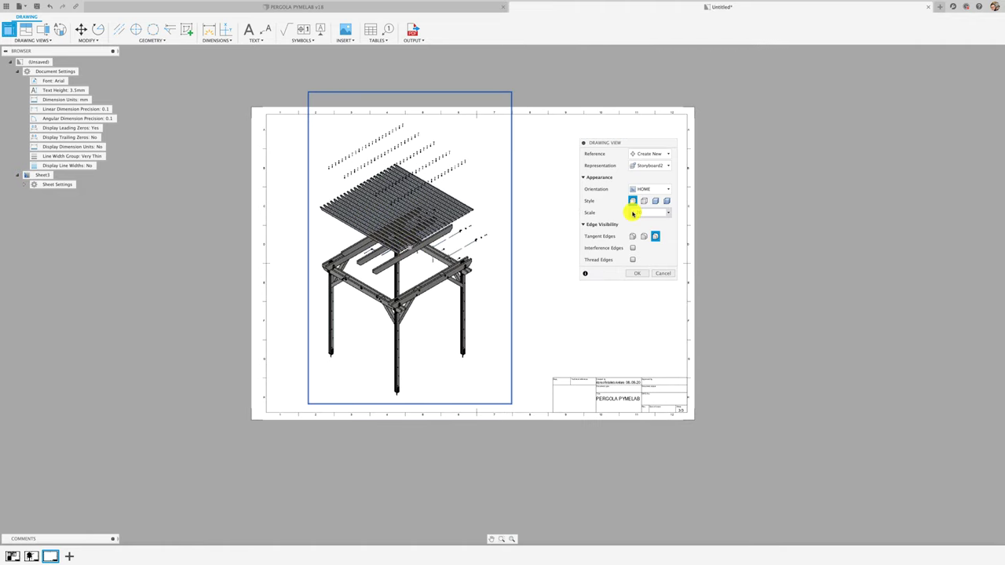
{"action": "left_click", "coordinate": [667, 191]}
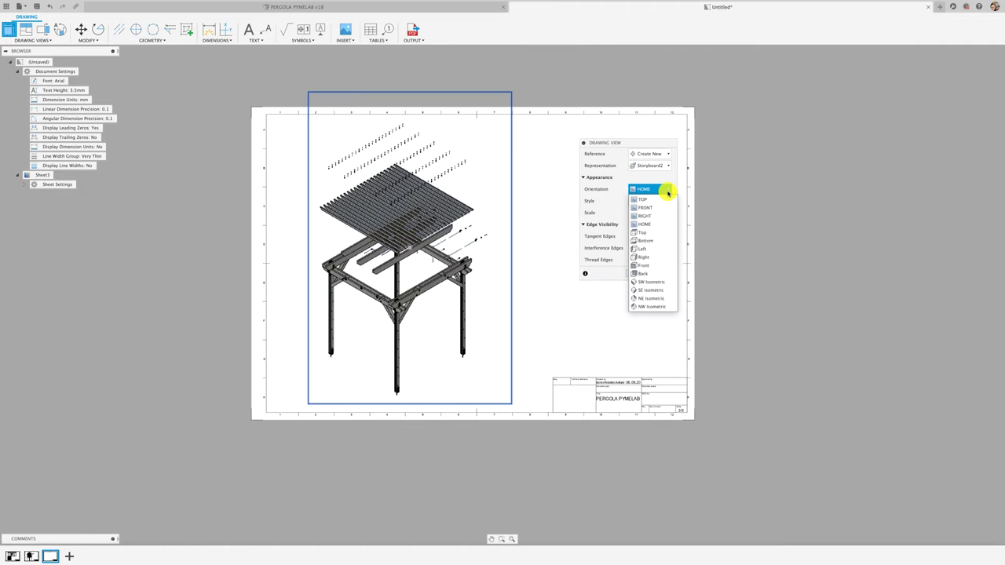
{"action": "left_click", "coordinate": [649, 292]}
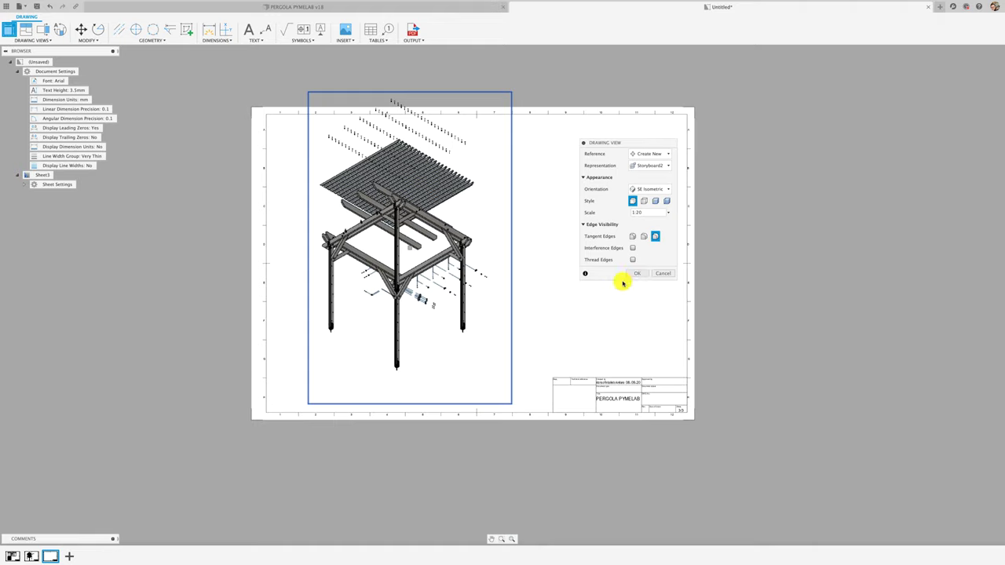
{"action": "left_click", "coordinate": [636, 273]}
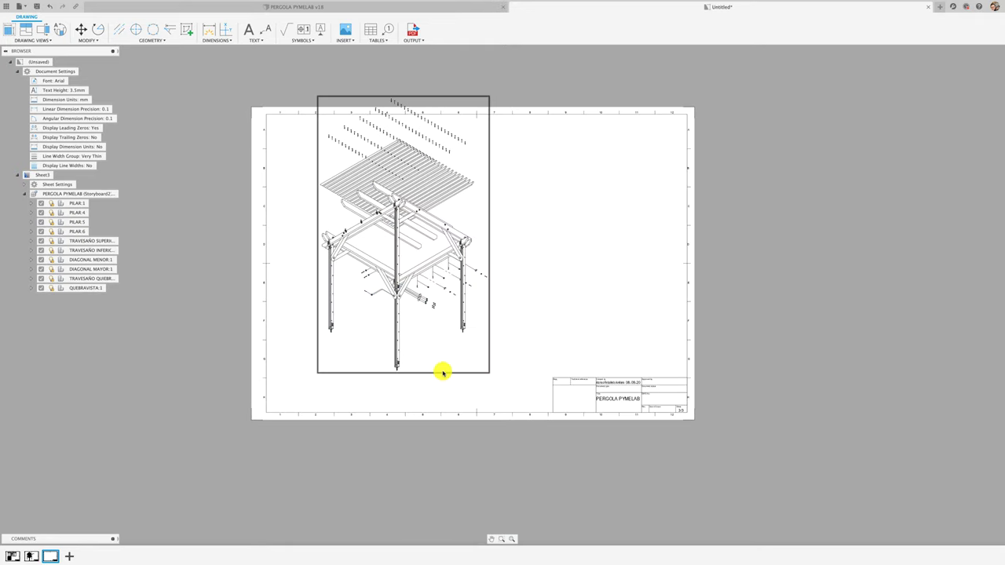
{"action": "left_click", "coordinate": [442, 372]}
- Nudge the exploded pergola view slightly lower in two moves, then zoom to check
{"action": "left_click", "coordinate": [404, 235]}
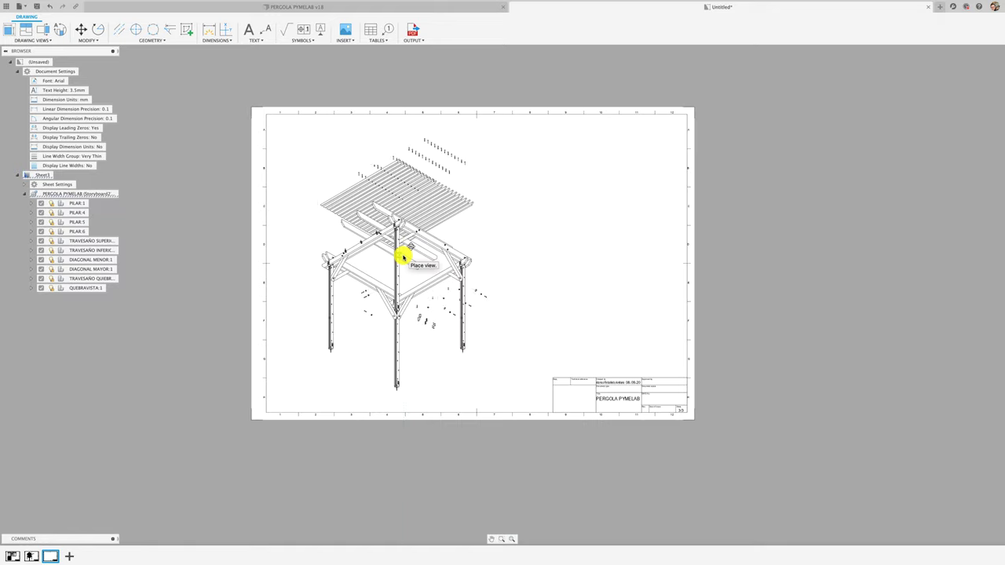
{"action": "left_click", "coordinate": [403, 262]}
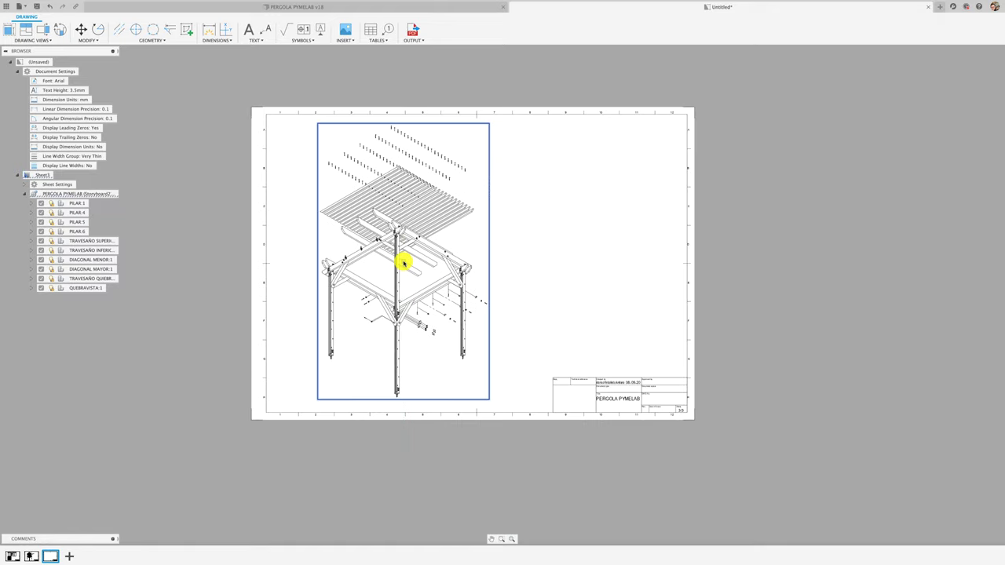
{"action": "left_click", "coordinate": [403, 263]}
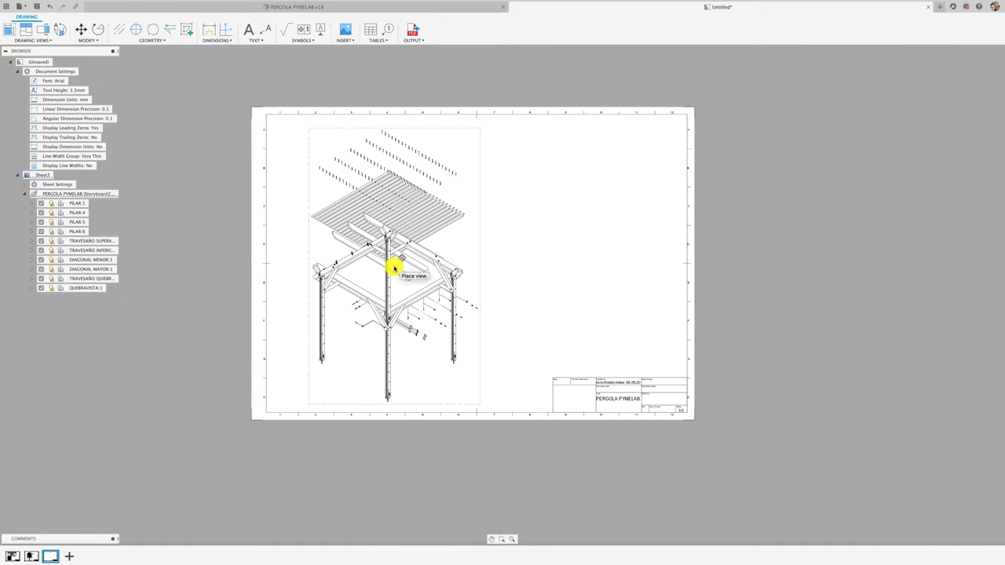
{"action": "left_click", "coordinate": [394, 269]}
{"action": "scroll", "coordinate": [404, 324], "scroll_direction": "up", "scroll_amount": 3}
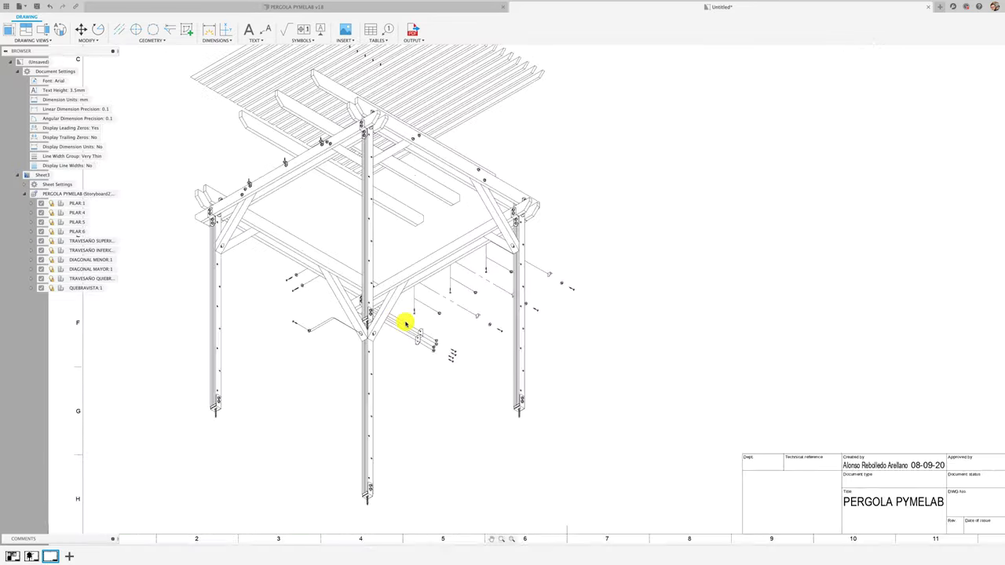
{"action": "scroll", "coordinate": [405, 323], "scroll_direction": "up", "scroll_amount": 2}
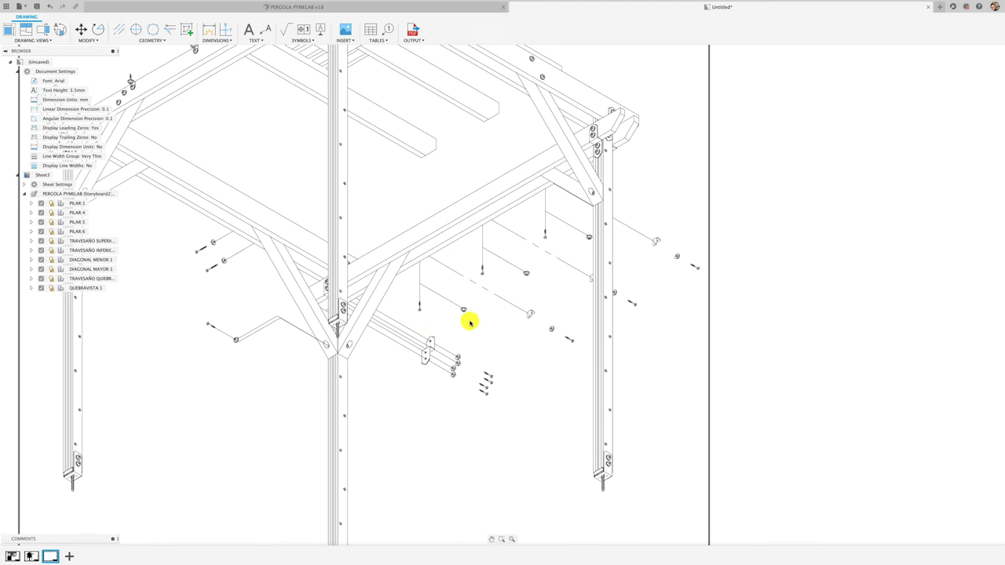
{"action": "scroll", "coordinate": [465, 320], "scroll_direction": "down", "scroll_amount": 3}
{"action": "scroll", "coordinate": [464, 320], "scroll_direction": "down", "scroll_amount": 3}
{"action": "scroll", "coordinate": [464, 320], "scroll_direction": "down", "scroll_amount": 2}
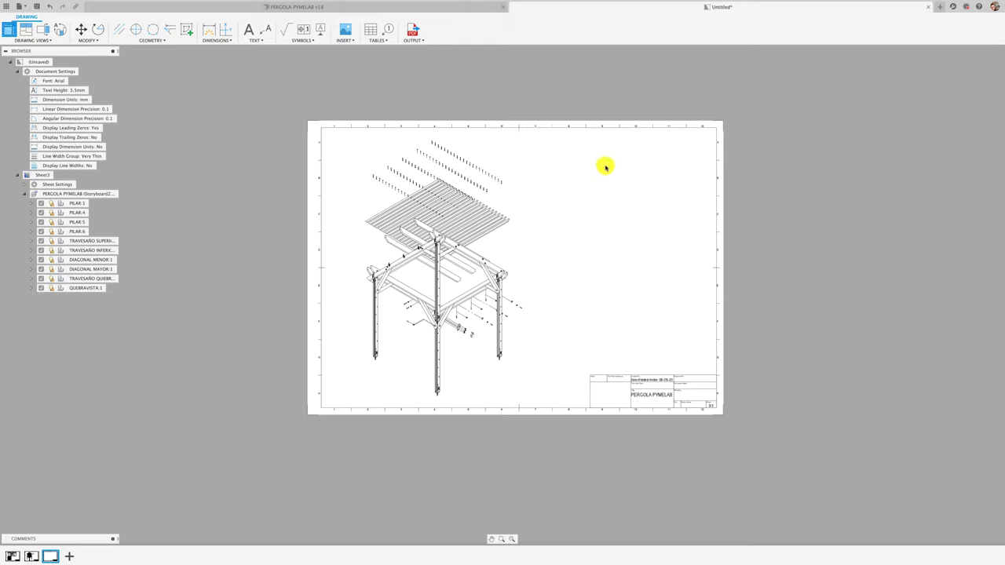
- Place a 1:10 Storyboard3 exploded view of one pillar to the right of the pergola view
{"action": "left_click", "coordinate": [667, 166]}
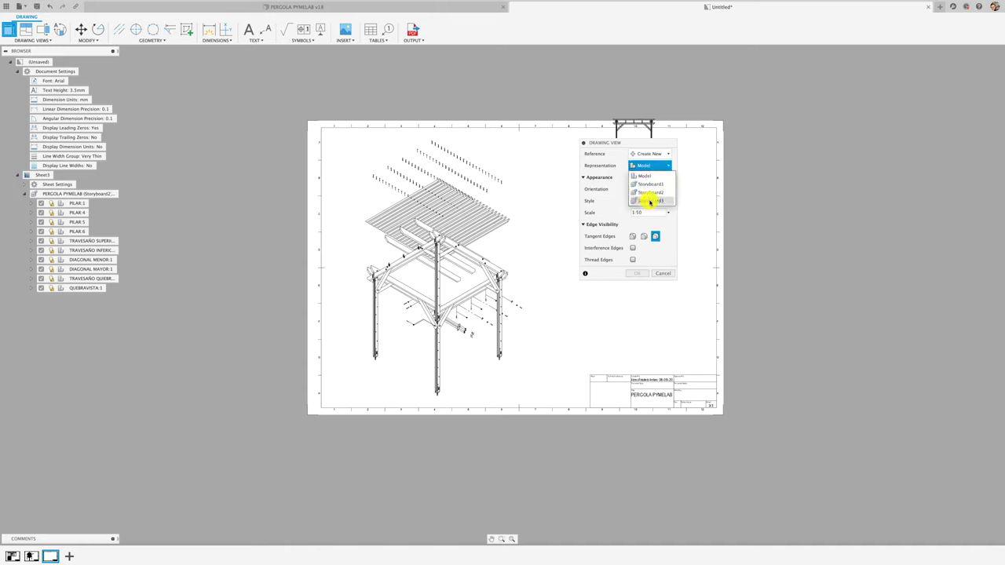
{"action": "left_click", "coordinate": [650, 202]}
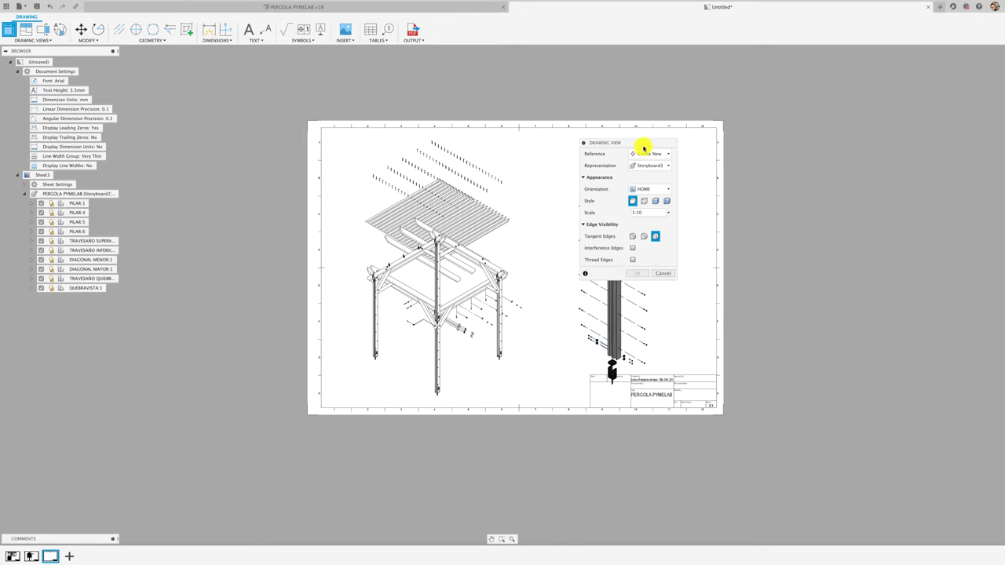
{"action": "left_click_drag", "start_coordinate": [644, 147], "coordinate": [778, 137]}
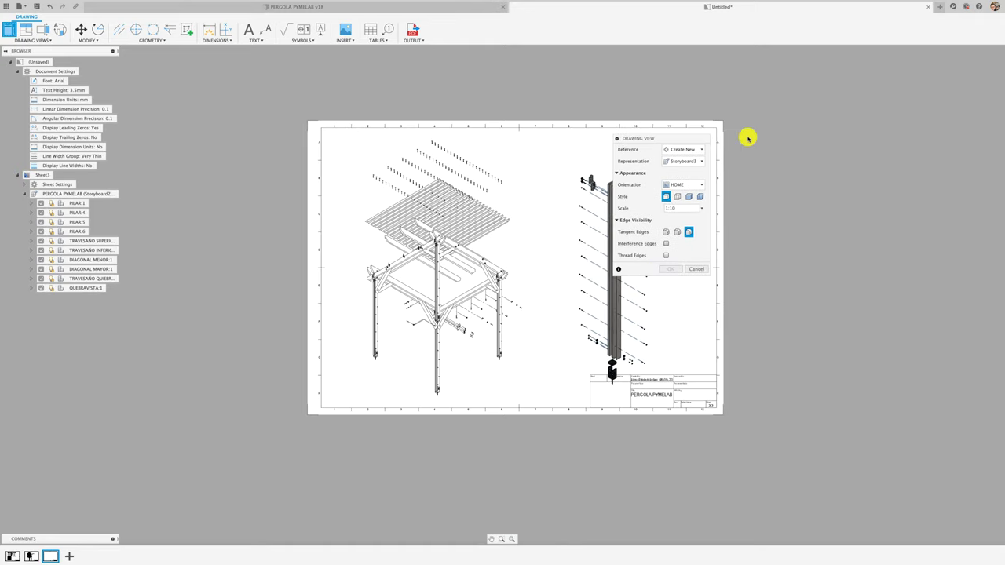
{"action": "left_click", "coordinate": [617, 257]}
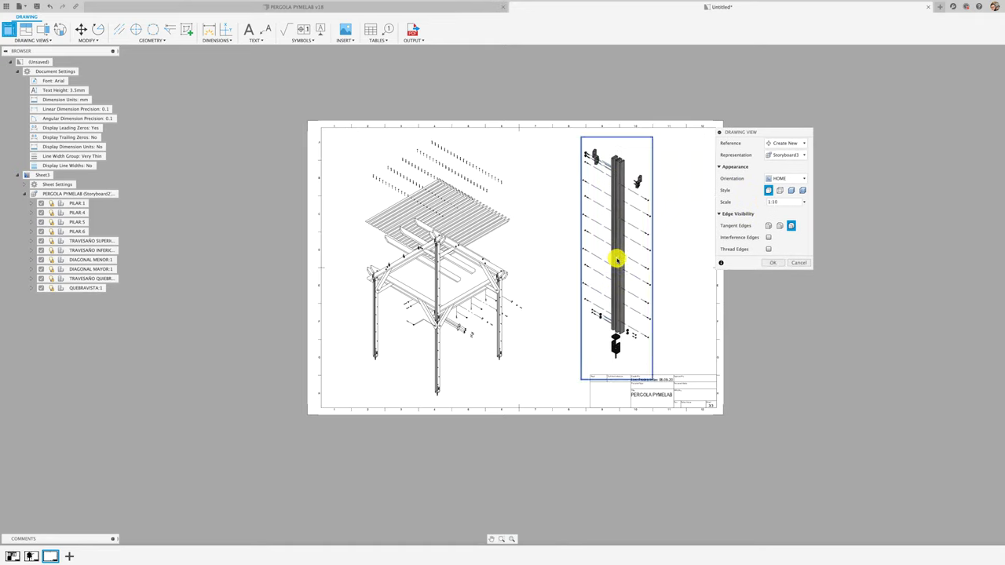
{"action": "left_click", "coordinate": [778, 265]}
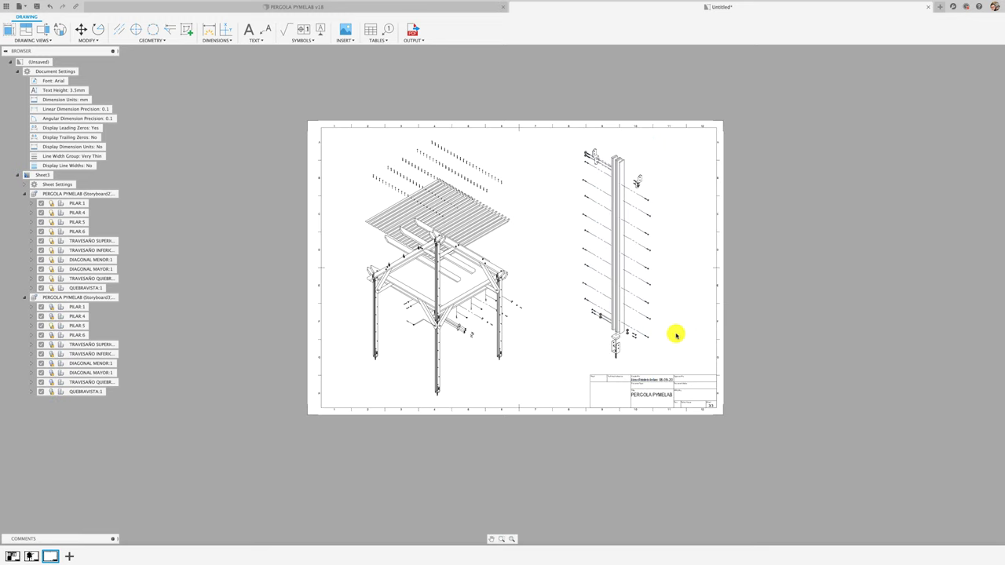
- Set the pillar view to the first Tangent Edges option and toggle its Thread Edges display
{"action": "scroll", "coordinate": [667, 335], "scroll_direction": "up", "scroll_amount": 2}
{"action": "scroll", "coordinate": [666, 335], "scroll_direction": "up", "scroll_amount": 2}
{"action": "scroll", "coordinate": [664, 330], "scroll_direction": "up", "scroll_amount": 2}
{"action": "scroll", "coordinate": [620, 368], "scroll_direction": "up", "scroll_amount": 2}
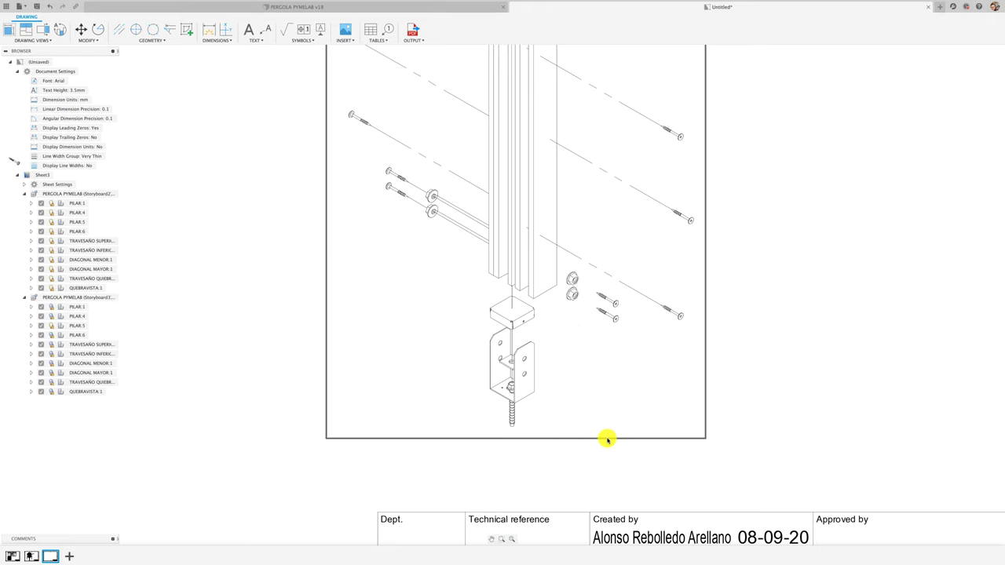
{"action": "scroll", "coordinate": [568, 306], "scroll_direction": "up", "scroll_amount": 1}
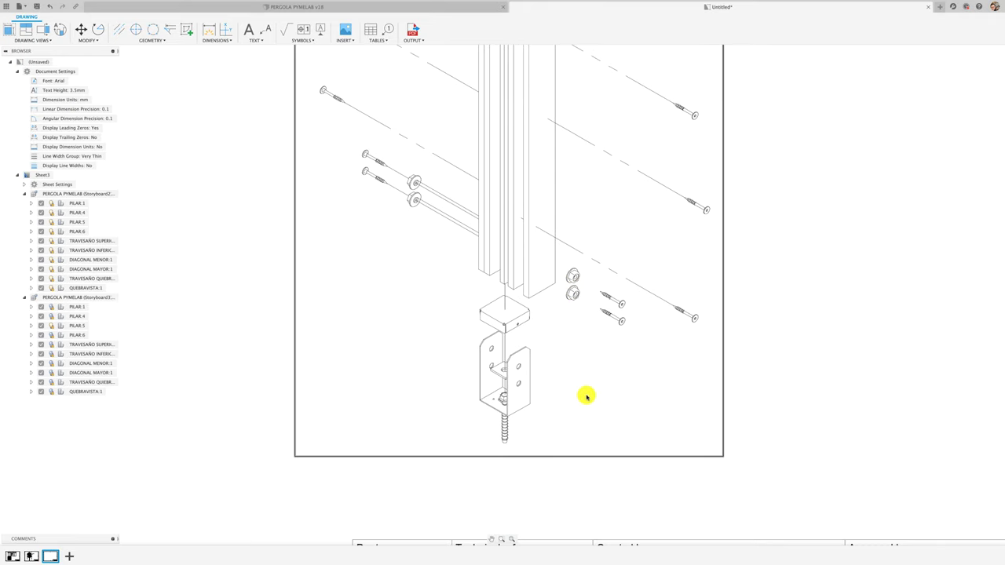
{"action": "double_click", "coordinate": [610, 455]}
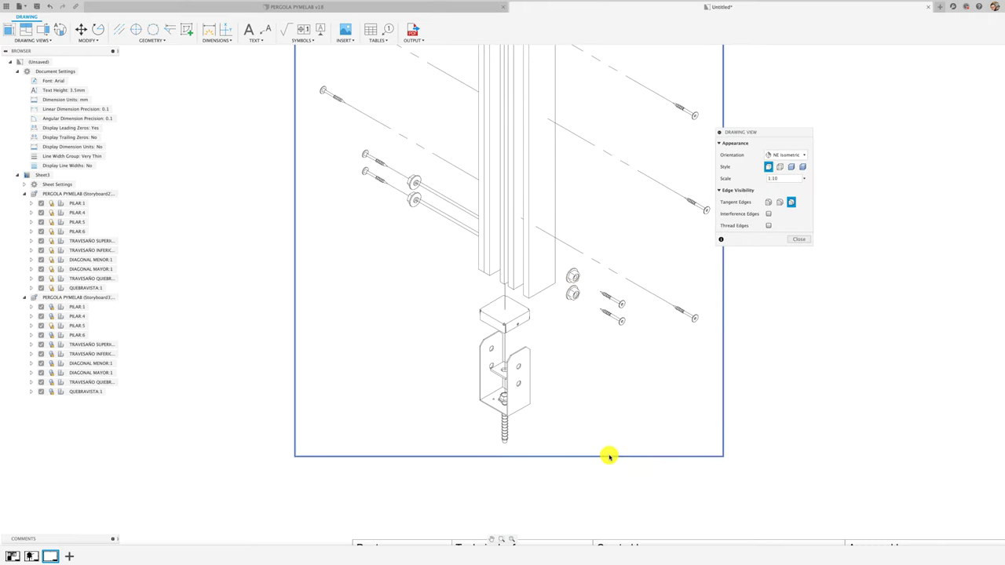
{"action": "left_click", "coordinate": [784, 203]}
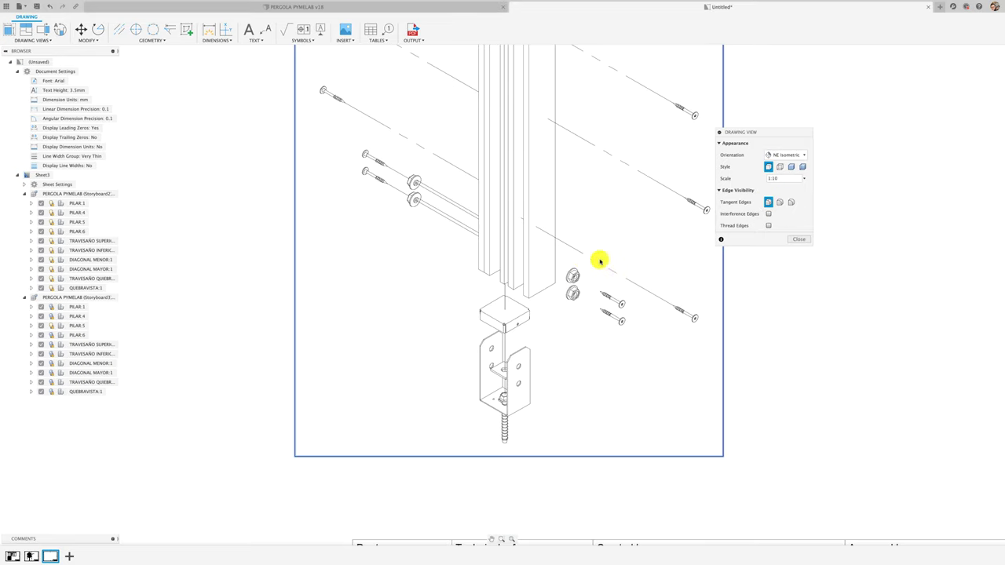
{"action": "left_click", "coordinate": [769, 203]}
{"action": "left_click", "coordinate": [769, 226]}
{"action": "left_click", "coordinate": [798, 239]}
{"action": "scroll", "coordinate": [722, 248], "scroll_direction": "down", "scroll_amount": 10}
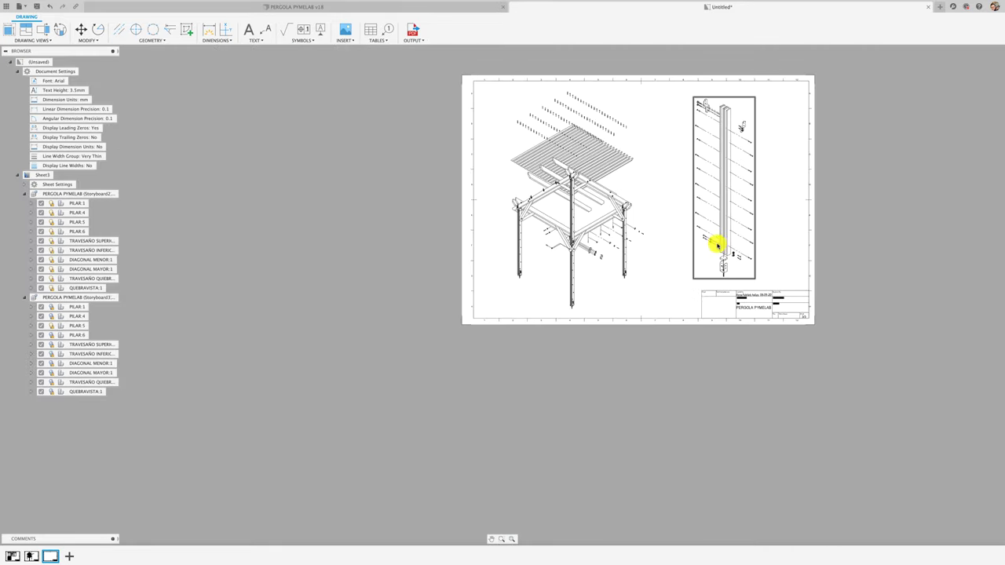
{"action": "scroll", "coordinate": [617, 259], "scroll_direction": "up", "scroll_amount": 2}
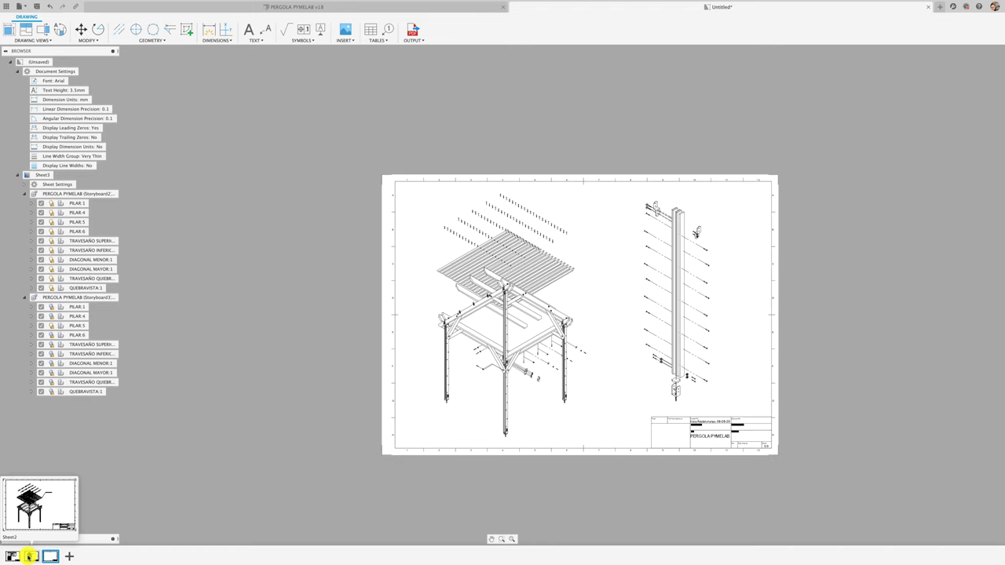
- Add Sheet4 holding a Front-orientation, 1:50 base view of the entire pergola
{"action": "left_click", "coordinate": [29, 557]}
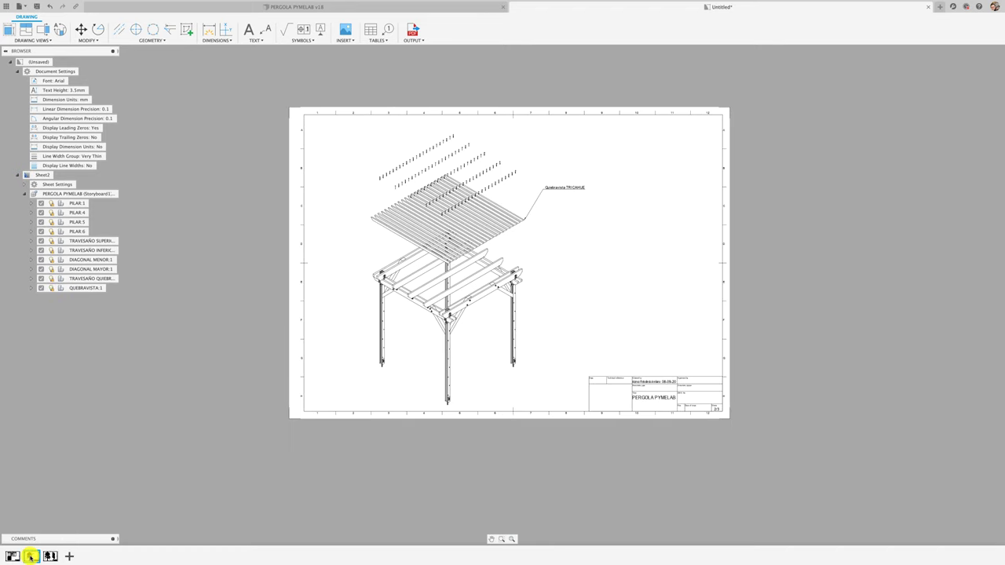
{"action": "left_click", "coordinate": [69, 557]}
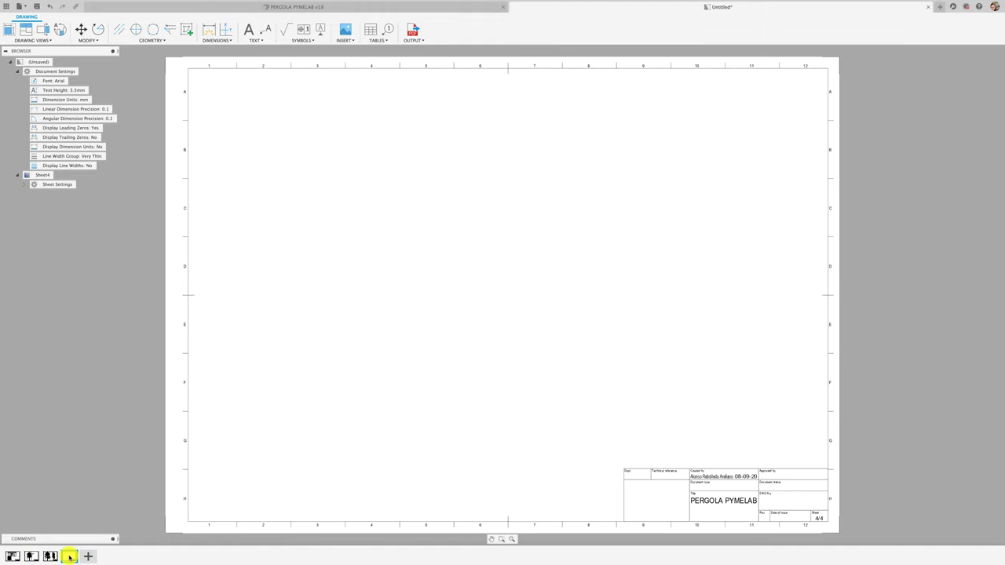
{"action": "left_click", "coordinate": [8, 29]}
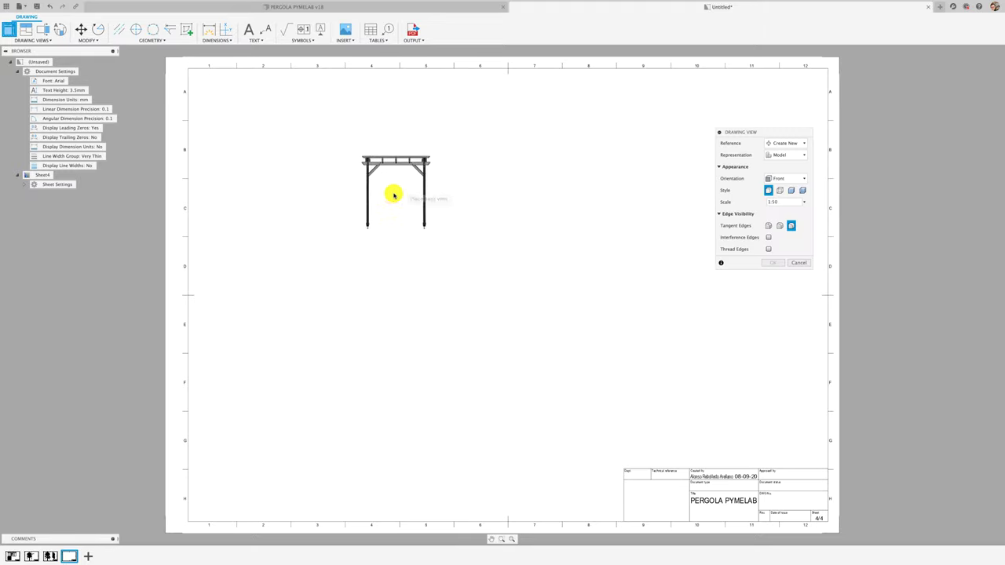
{"action": "left_click", "coordinate": [347, 253]}
{"action": "scroll", "coordinate": [334, 240], "scroll_direction": "up", "scroll_amount": 3}
{"action": "scroll", "coordinate": [325, 231], "scroll_direction": "up", "scroll_amount": 1}
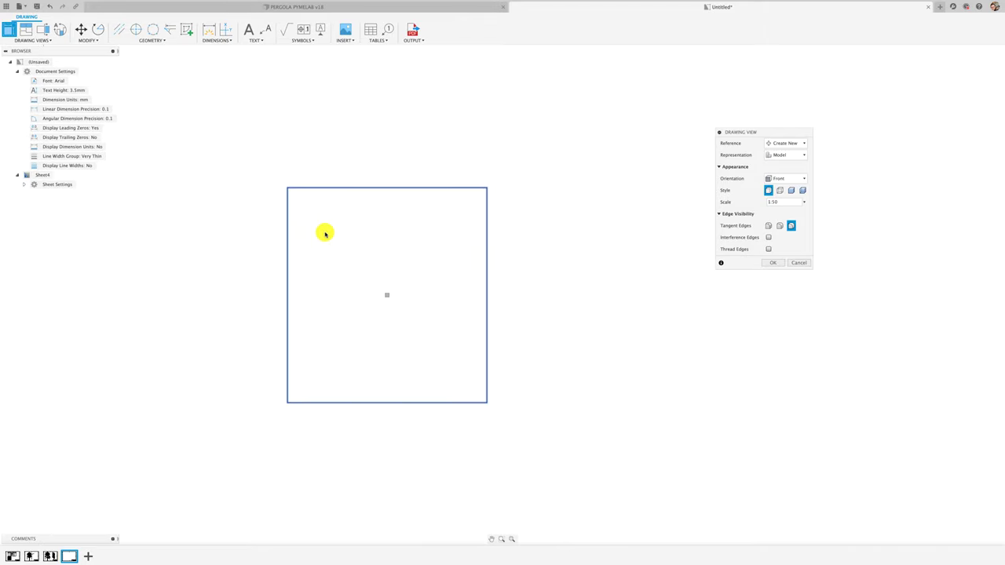
{"action": "scroll", "coordinate": [325, 231], "scroll_direction": "up", "scroll_amount": 1}
{"action": "scroll", "coordinate": [324, 231], "scroll_direction": "up", "scroll_amount": 1}
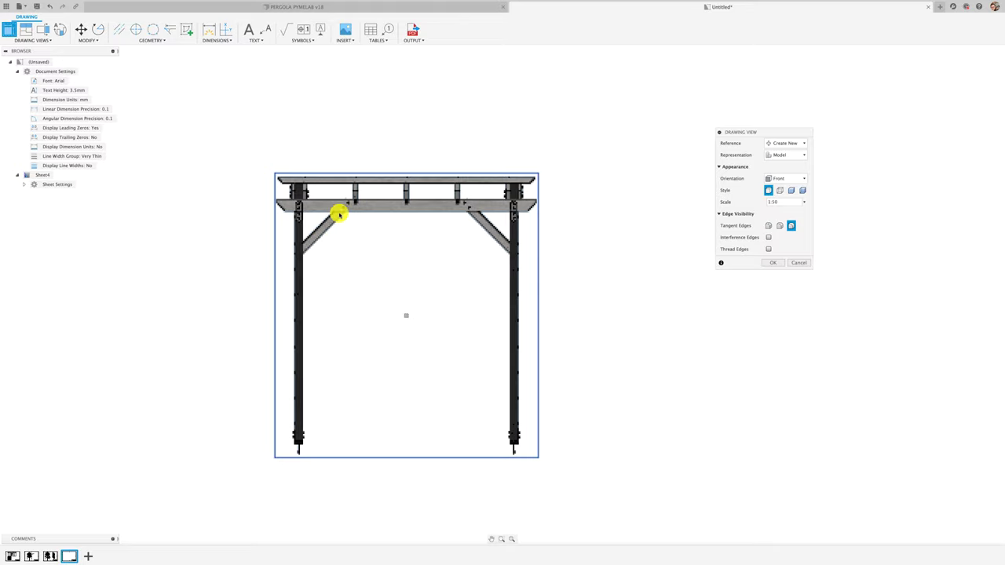
{"action": "scroll", "coordinate": [327, 238], "scroll_direction": "down", "scroll_amount": 1}
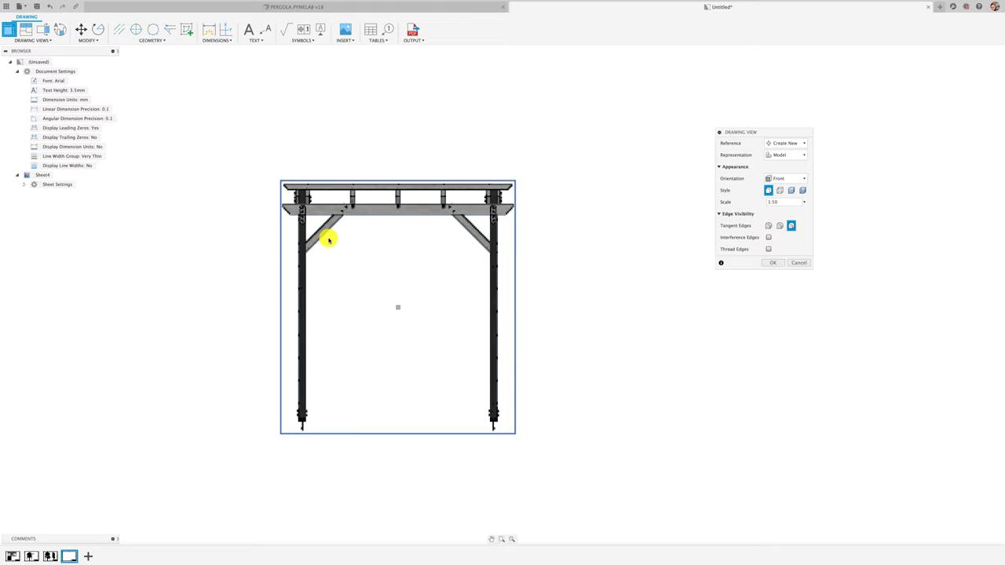
{"action": "scroll", "coordinate": [328, 238], "scroll_direction": "down", "scroll_amount": 1}
{"action": "scroll", "coordinate": [327, 238], "scroll_direction": "down", "scroll_amount": 1}
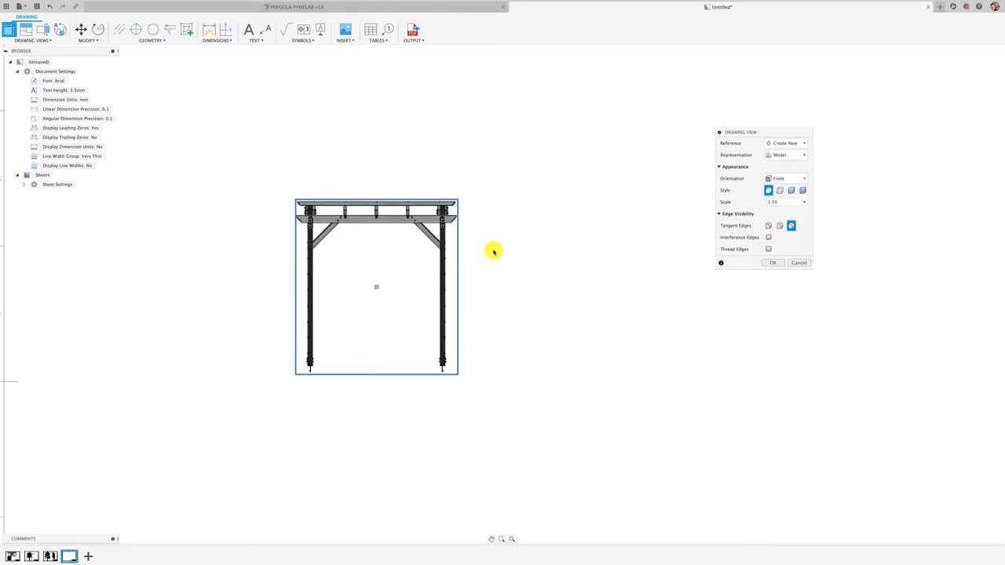
{"action": "scroll", "coordinate": [447, 227], "scroll_direction": "down", "scroll_amount": 2}
{"action": "scroll", "coordinate": [448, 227], "scroll_direction": "down", "scroll_amount": 2}
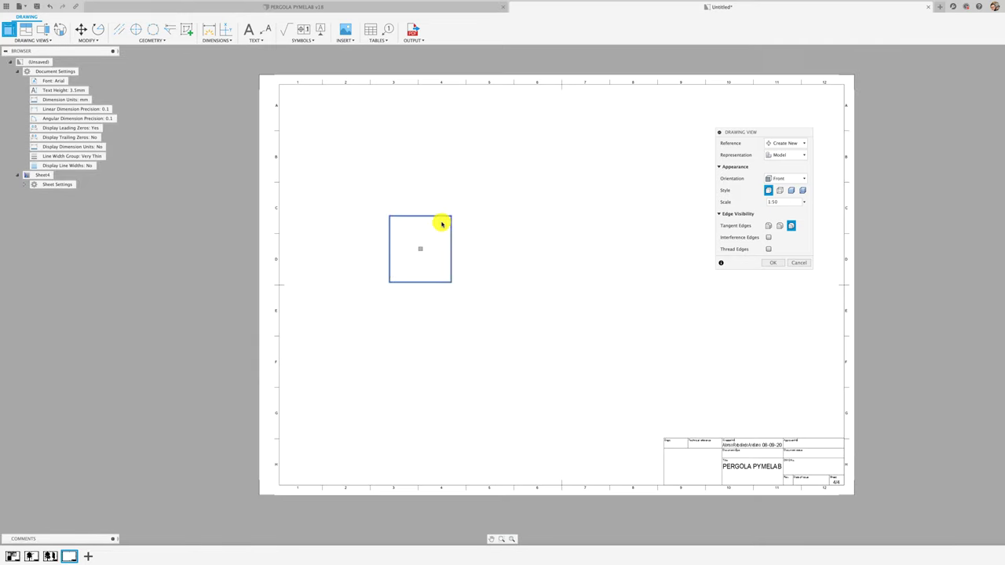
{"action": "left_click", "coordinate": [783, 262]}
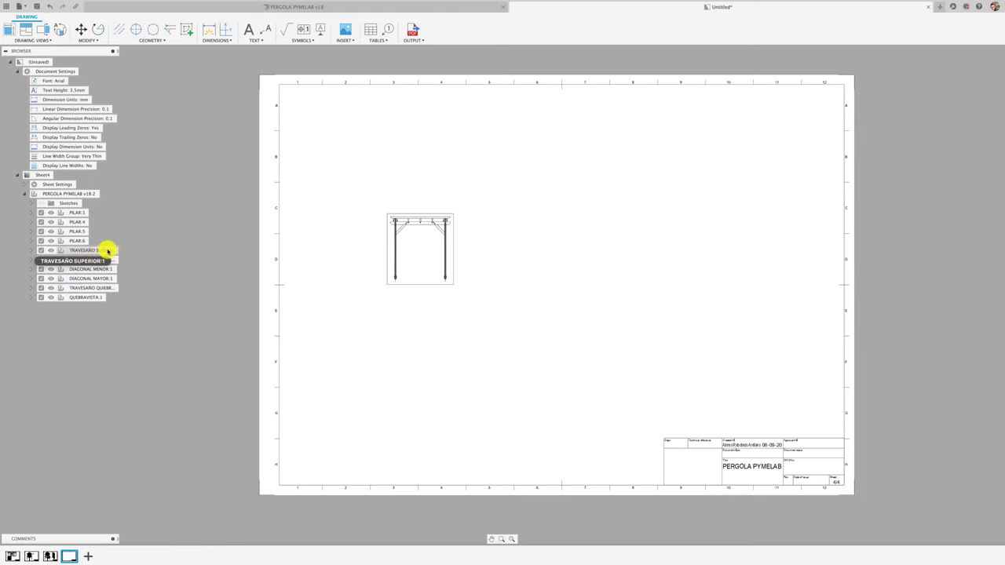
- Suppress every component except DIAGONAL MENOR:1 in the Browser
{"action": "left_click_drag", "start_coordinate": [118, 52], "coordinate": [151, 54]}
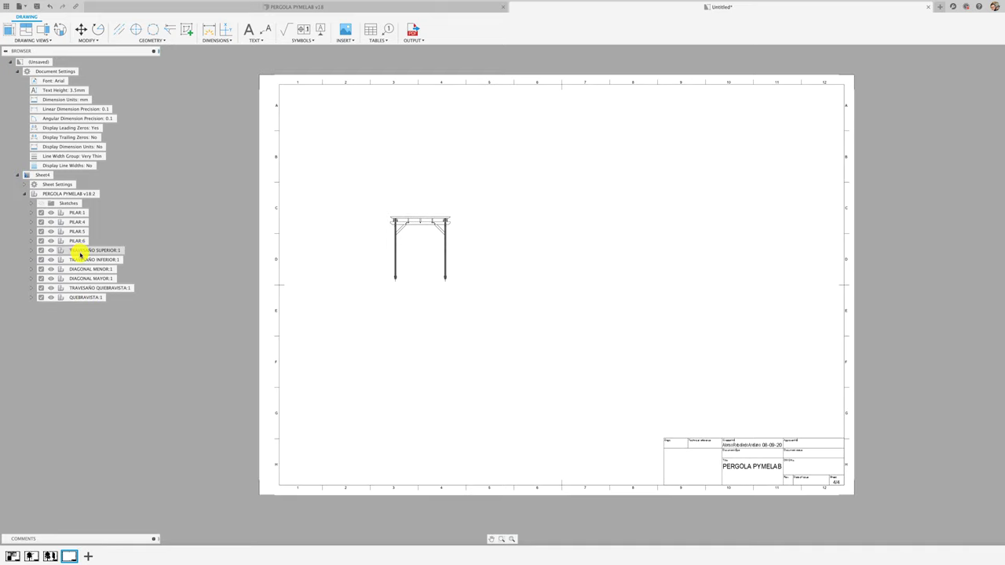
{"action": "left_click", "coordinate": [91, 269]}
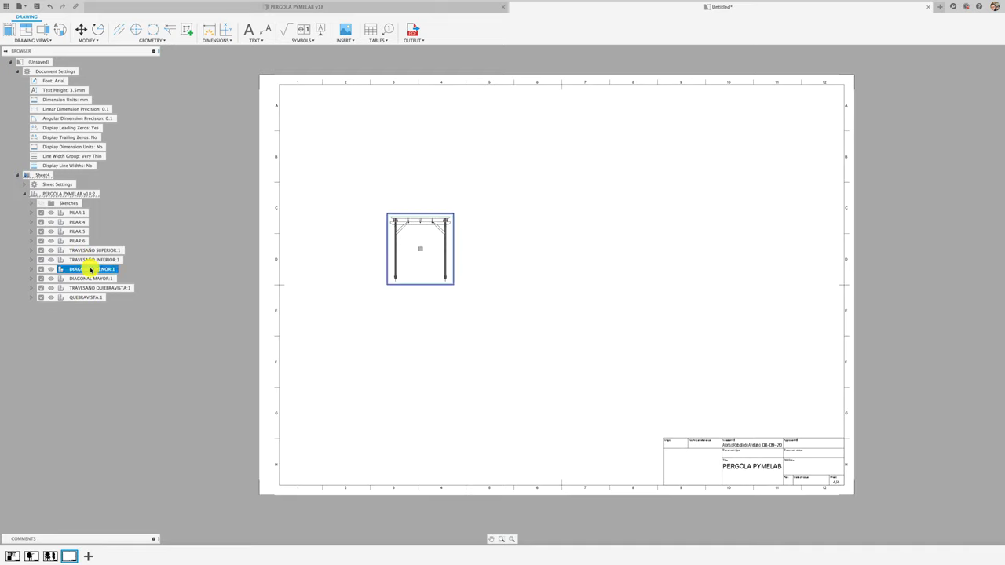
{"action": "right_click", "coordinate": [91, 269]}
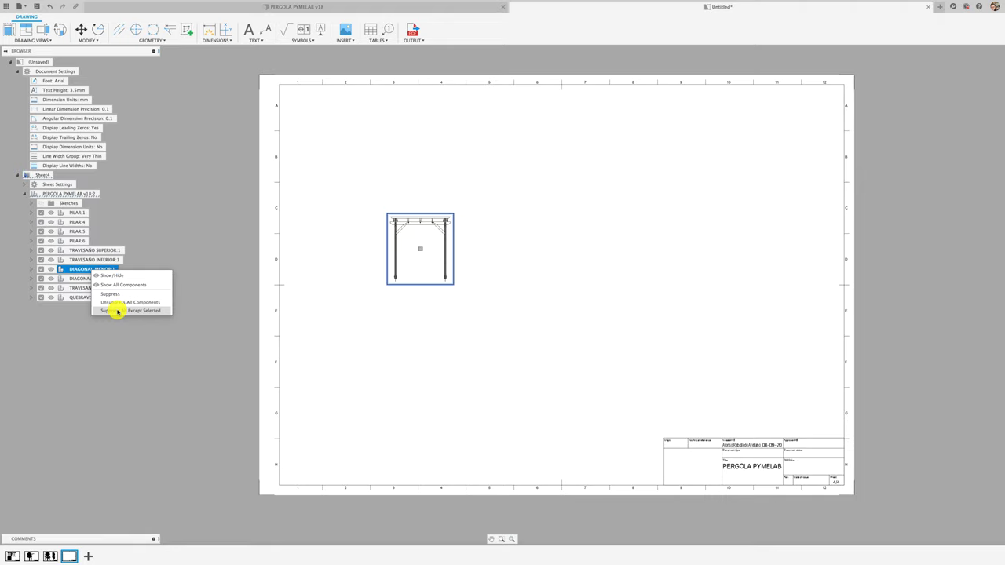
{"action": "left_click", "coordinate": [117, 311]}
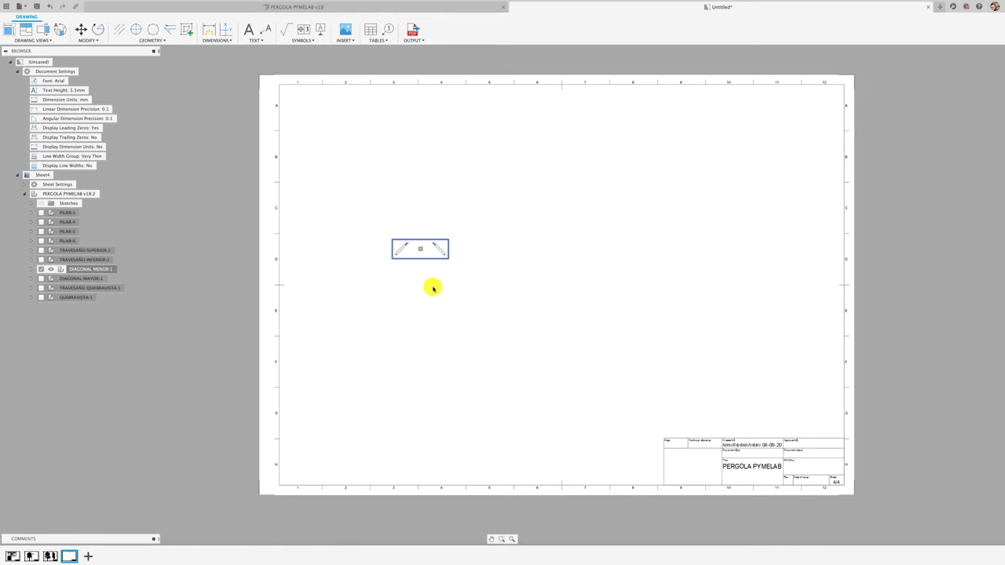
- Expand DIAGONAL MENOR:1 and suppress everything except its D.MENOR:1 brace part
{"action": "scroll", "coordinate": [412, 260], "scroll_direction": "up", "scroll_amount": 4}
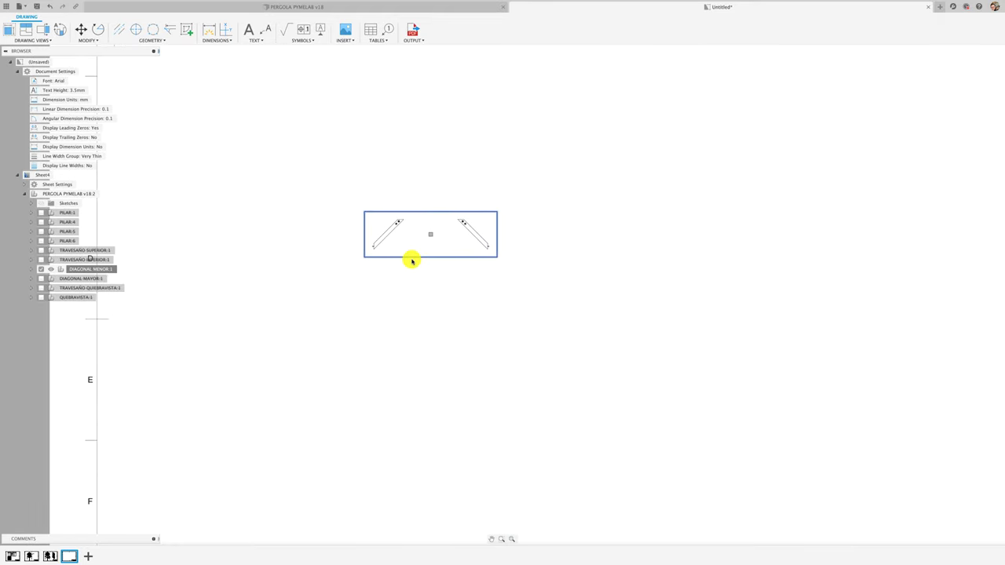
{"action": "scroll", "coordinate": [412, 260], "scroll_direction": "up", "scroll_amount": 1}
{"action": "scroll", "coordinate": [413, 260], "scroll_direction": "up", "scroll_amount": 3}
{"action": "scroll", "coordinate": [412, 260], "scroll_direction": "down", "scroll_amount": 2}
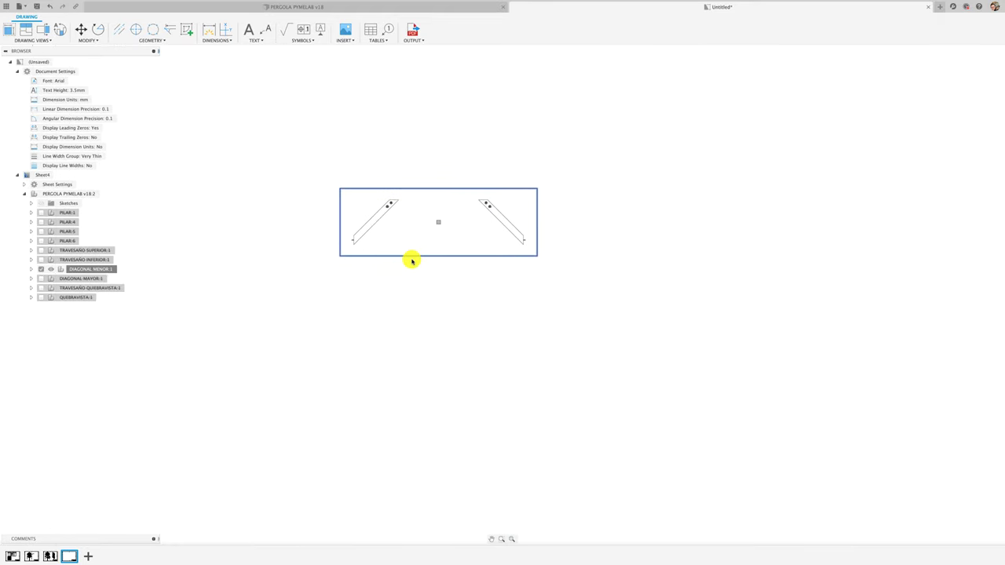
{"action": "left_click", "coordinate": [31, 268]}
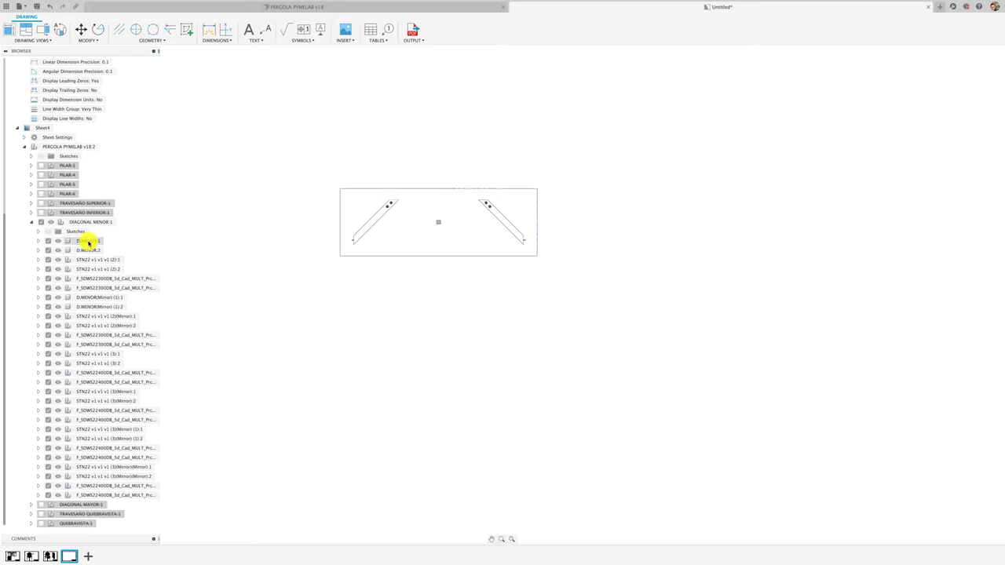
{"action": "left_click", "coordinate": [88, 242]}
{"action": "right_click", "coordinate": [88, 242]}
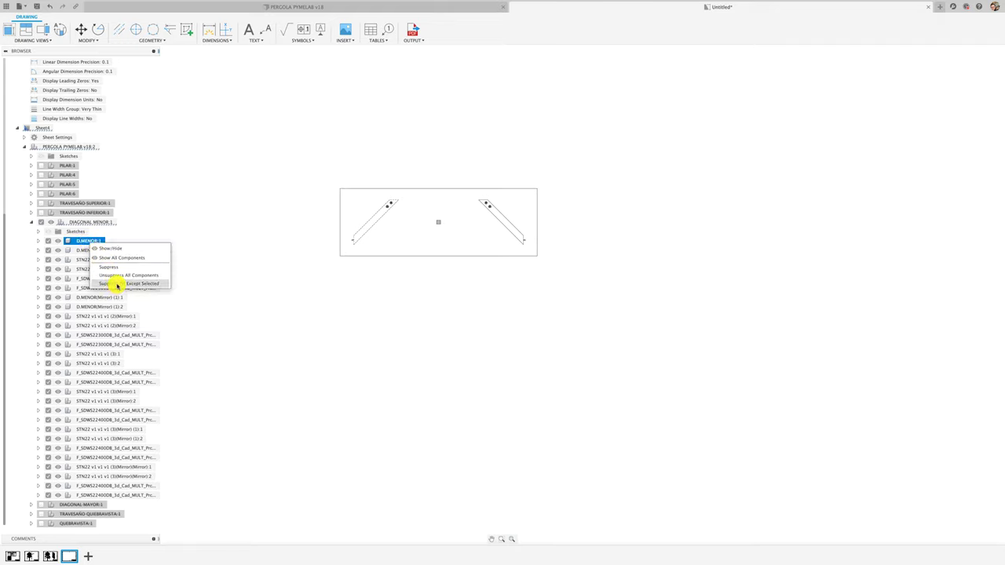
{"action": "left_click", "coordinate": [118, 287]}
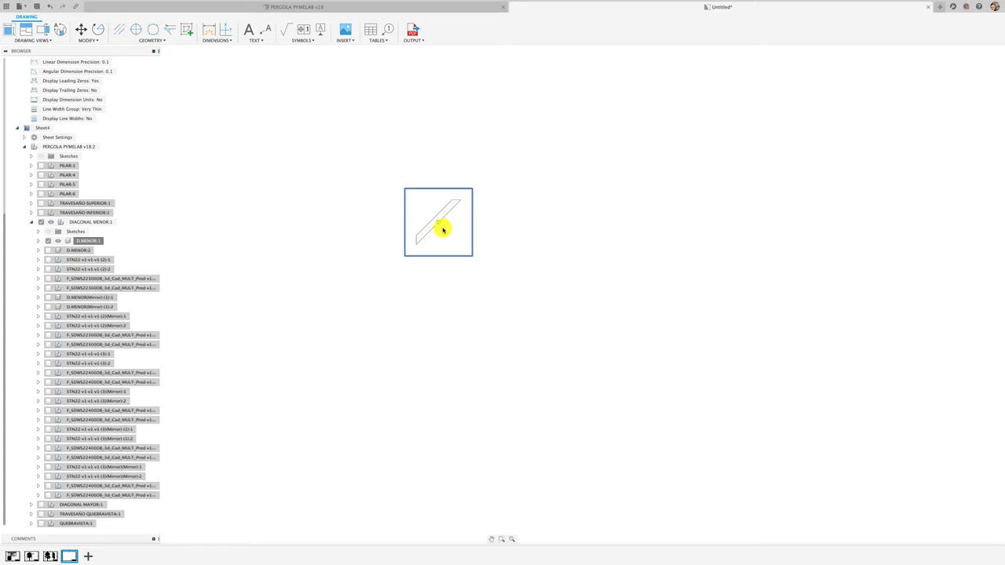
- Set the brace front view to 1:4 scale with visible and dashed hidden edges
{"action": "scroll", "coordinate": [408, 257], "scroll_direction": "down", "scroll_amount": 3}
{"action": "double_click", "coordinate": [413, 259]}
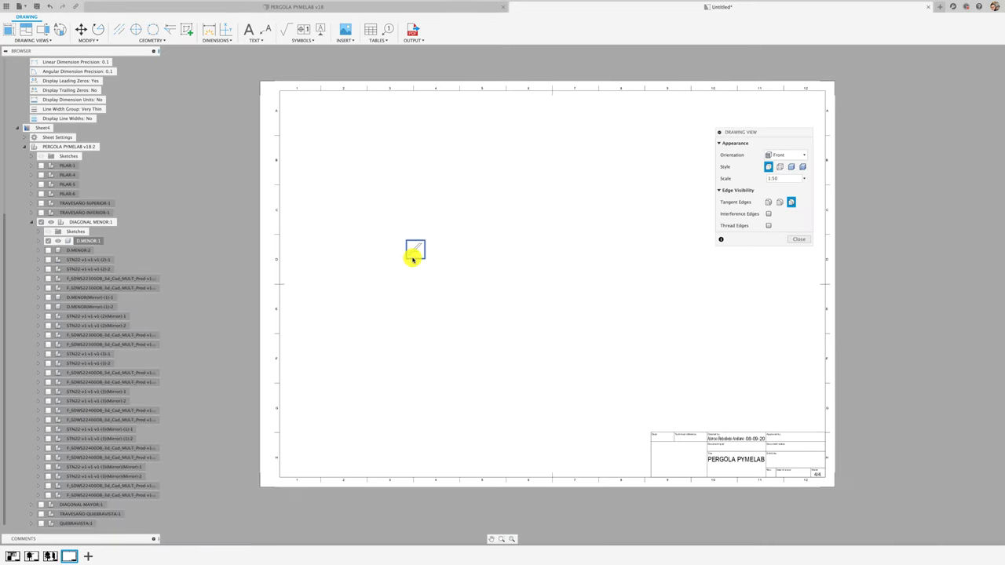
{"action": "left_click", "coordinate": [805, 179]}
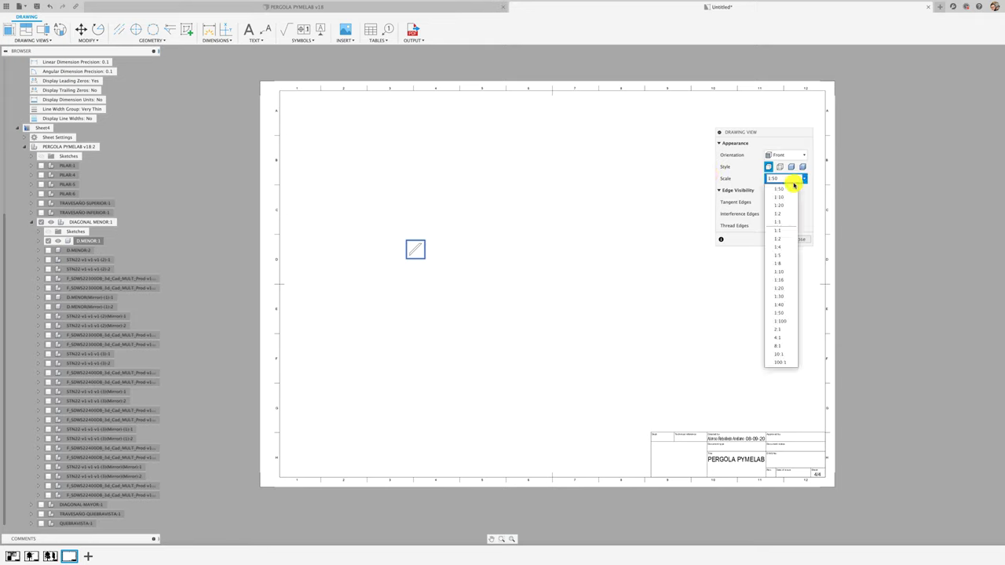
{"action": "left_click", "coordinate": [786, 197]}
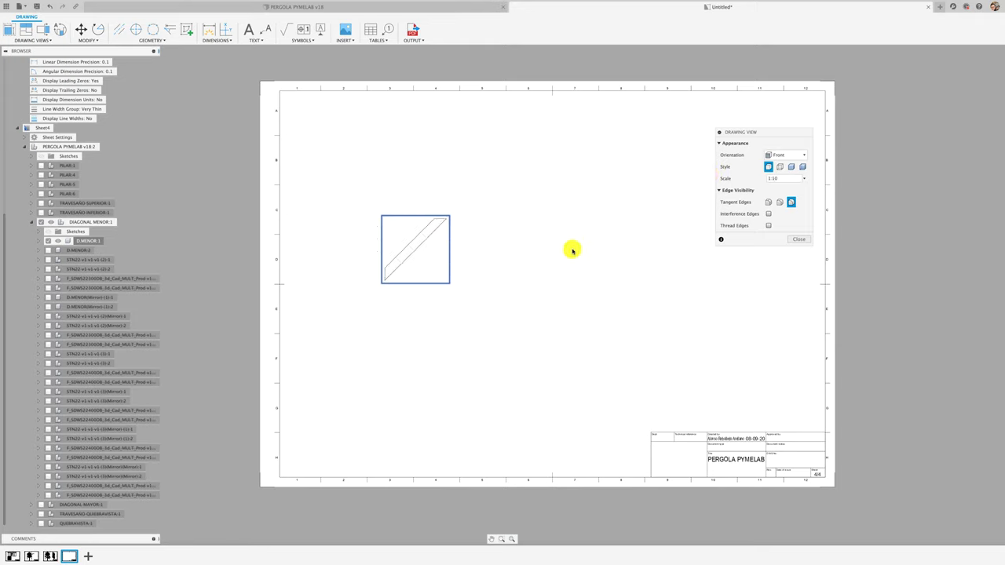
{"action": "left_click", "coordinate": [803, 179]}
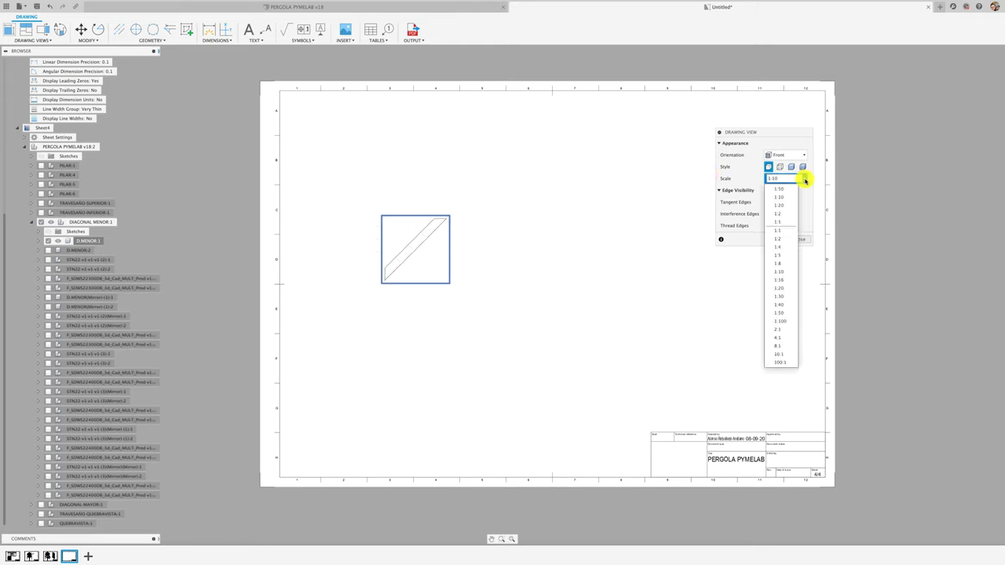
{"action": "left_click", "coordinate": [779, 223]}
{"action": "left_click", "coordinate": [804, 180]}
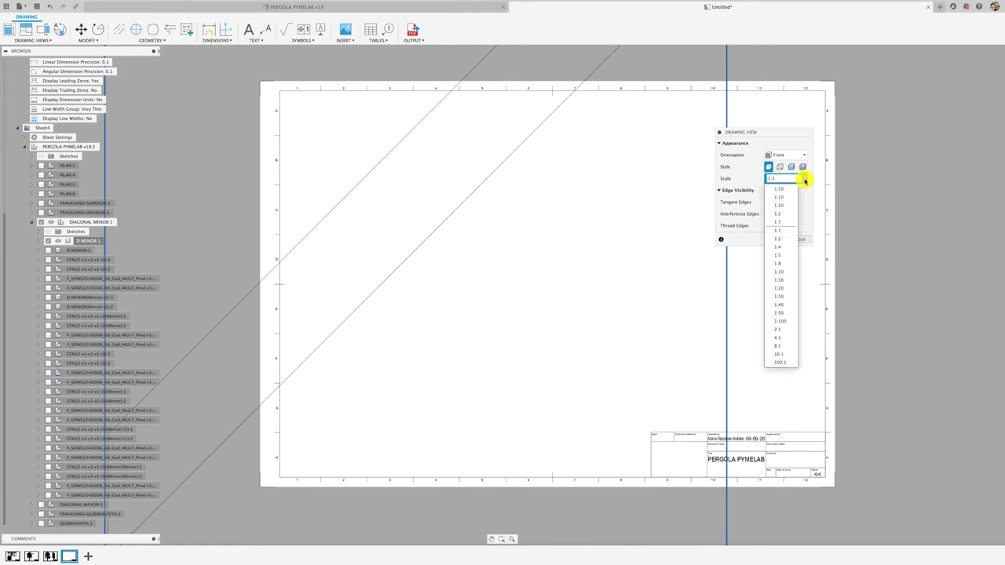
{"action": "left_click", "coordinate": [783, 248]}
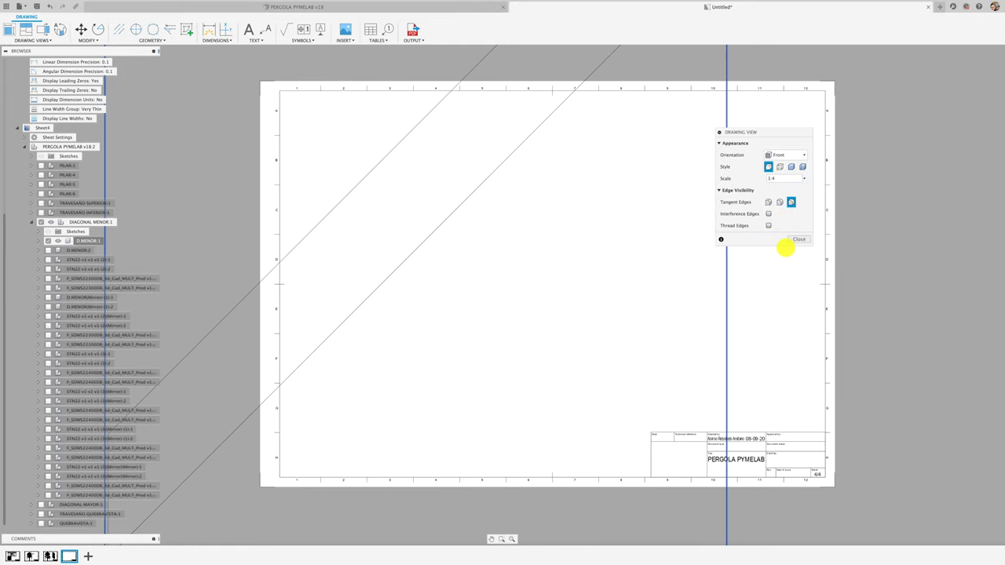
{"action": "left_click", "coordinate": [779, 166]}
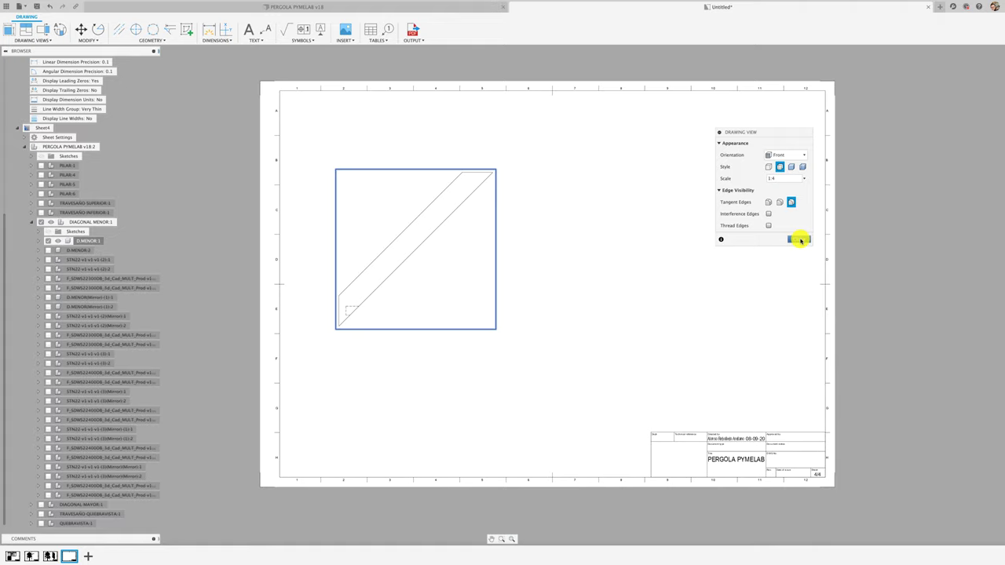
{"action": "left_click", "coordinate": [801, 241]}
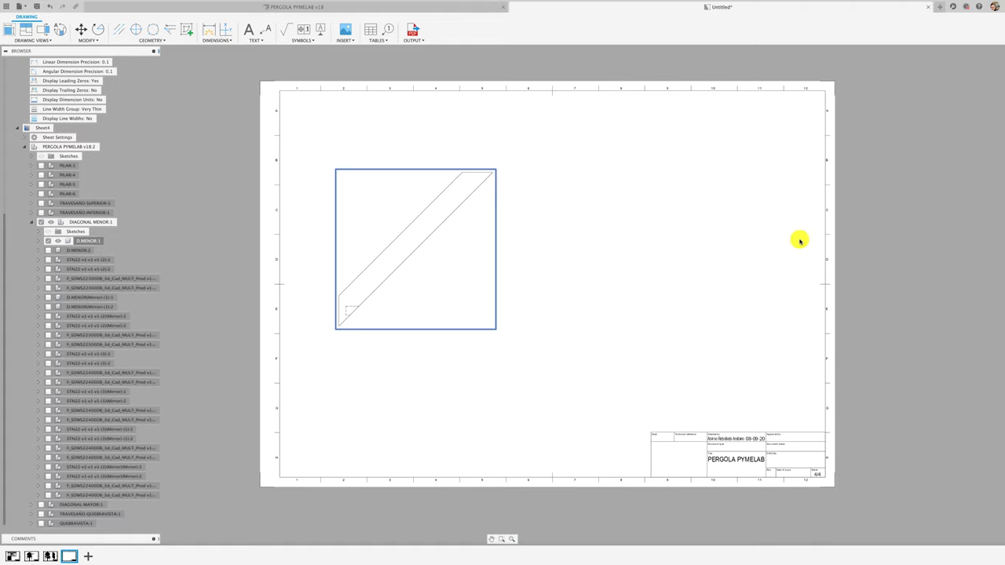
- Project a 1:4 side view of the brace to the right of the front view
{"action": "left_click", "coordinate": [427, 240]}
{"action": "left_click", "coordinate": [26, 30]}
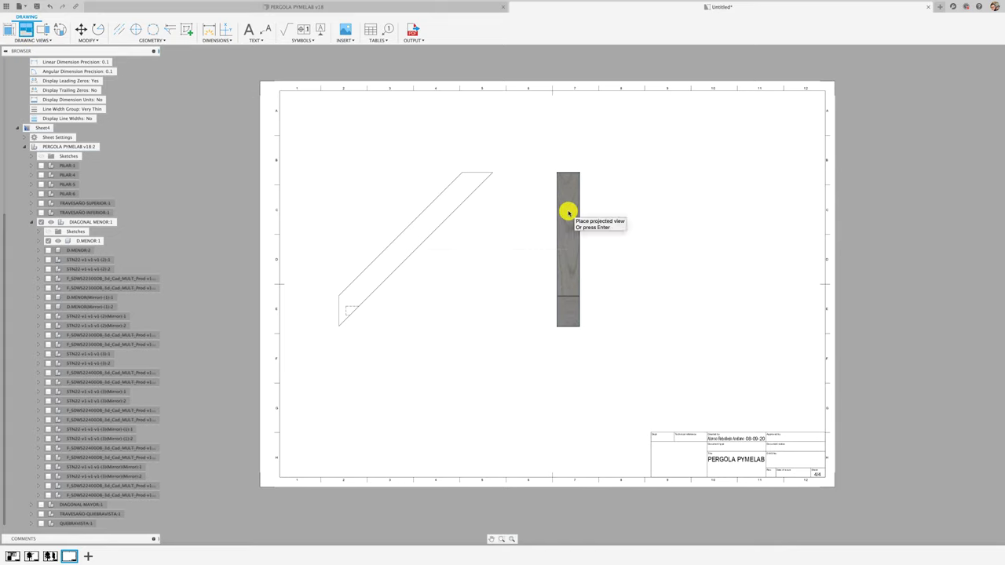
{"action": "left_click", "coordinate": [561, 214]}
{"action": "key", "text": "Return"}
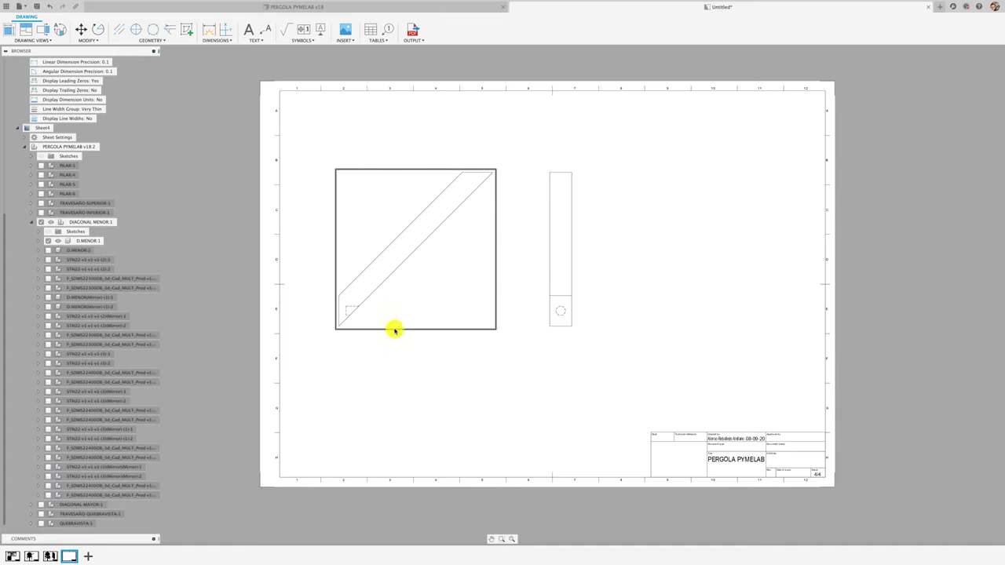
{"action": "double_click", "coordinate": [393, 328]}
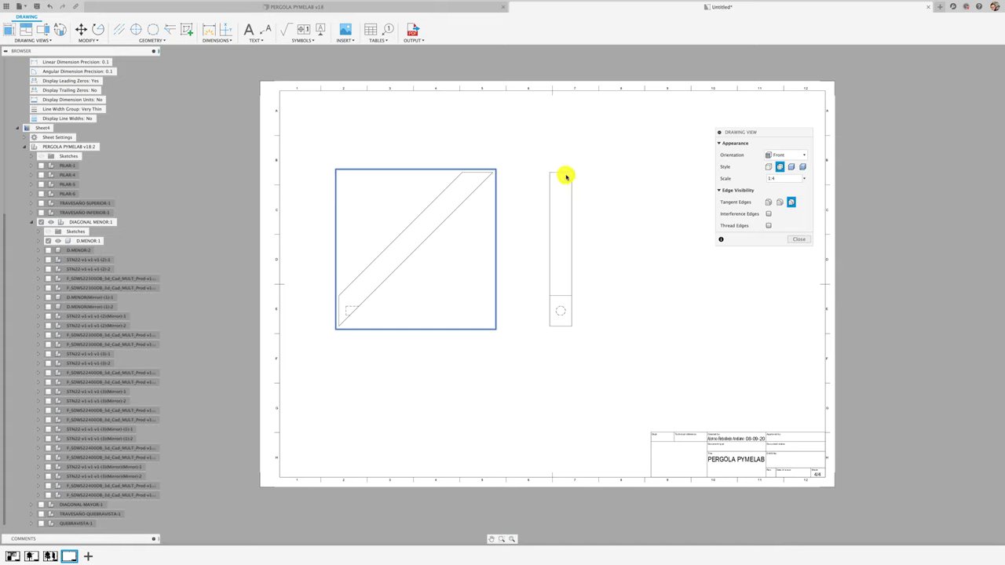
{"action": "left_click", "coordinate": [798, 239]}
{"action": "left_click", "coordinate": [673, 238]}
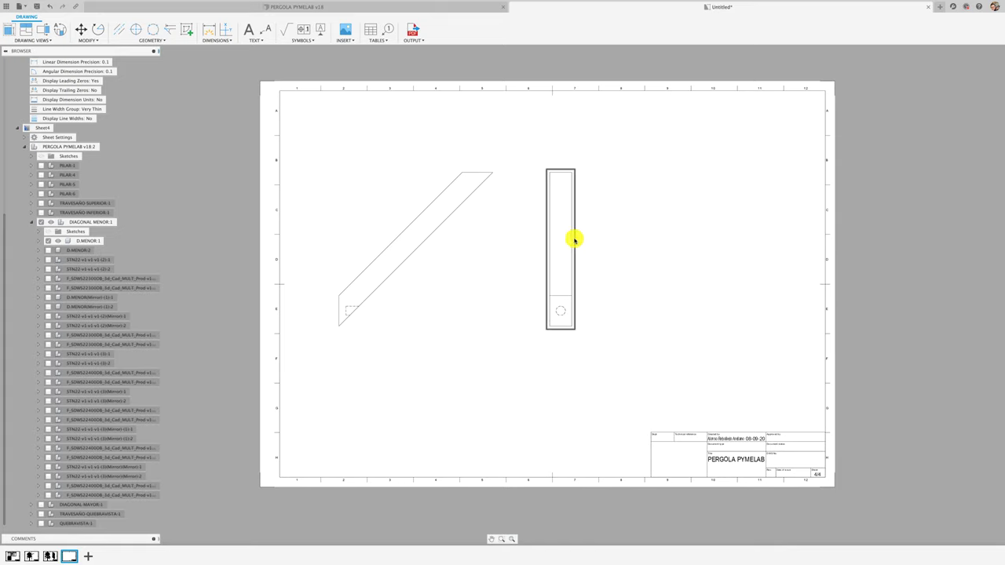
{"action": "double_click", "coordinate": [574, 240]}
{"action": "left_click", "coordinate": [46, 29]}
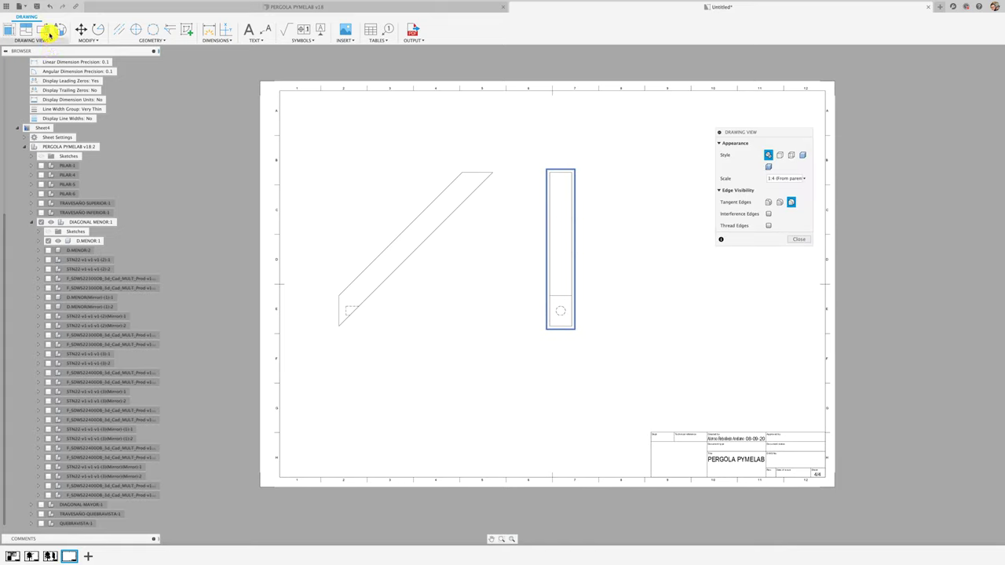
- Cut section A-A top to bottom through the side view, placing the hatched 1:4 section rightward
{"action": "double_click", "coordinate": [558, 172]}
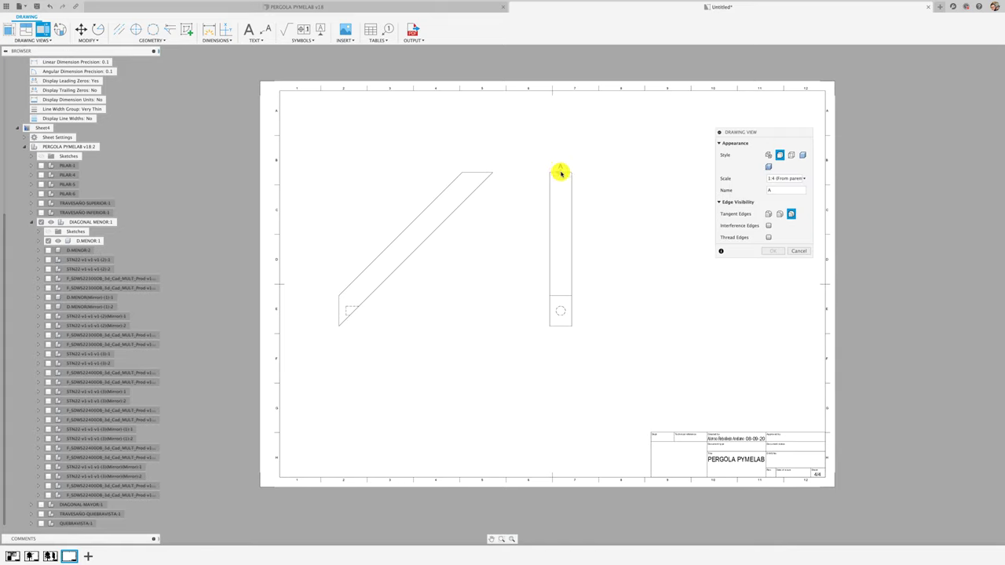
{"action": "scroll", "coordinate": [559, 160], "scroll_direction": "up", "scroll_amount": 2}
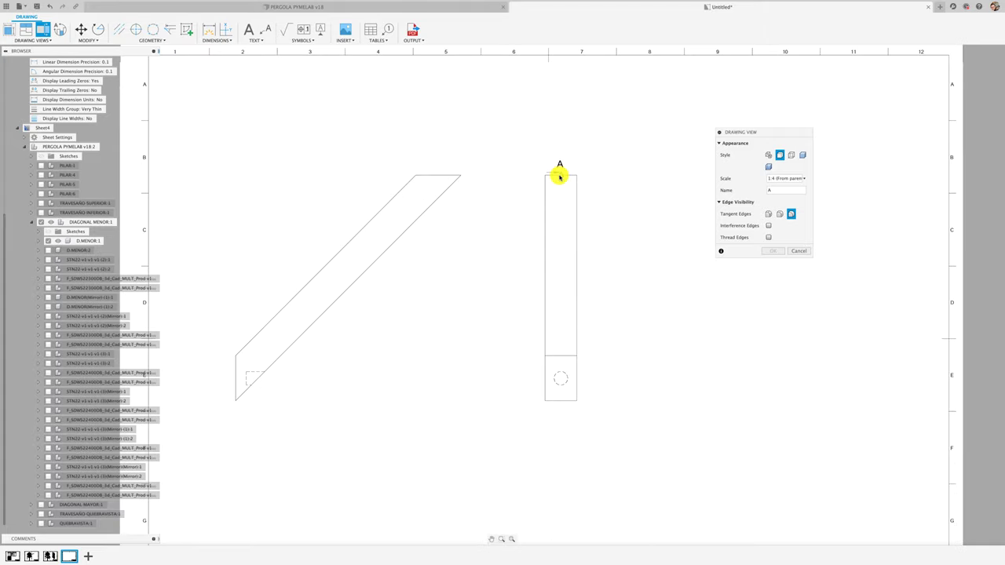
{"action": "left_click", "coordinate": [559, 176]}
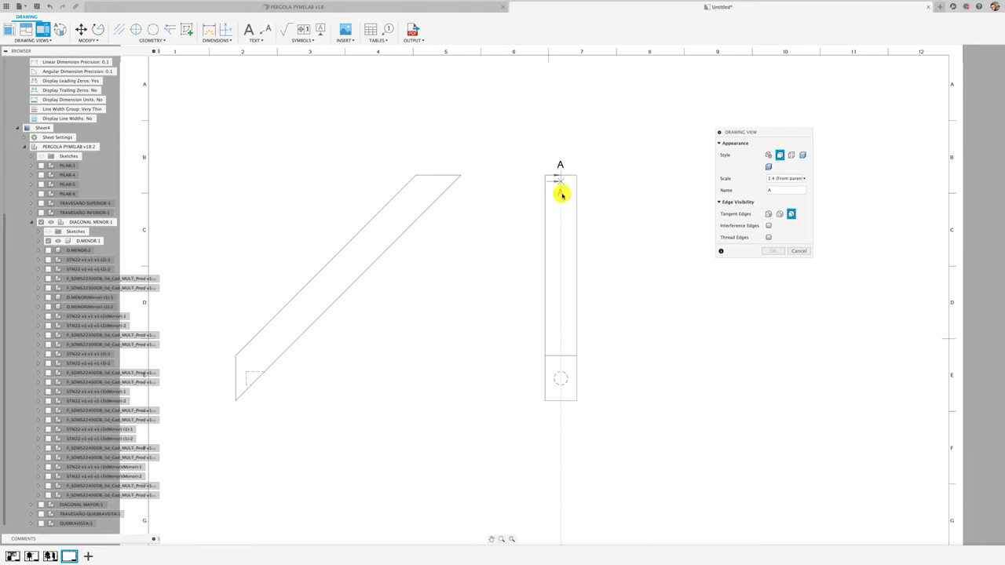
{"action": "left_click", "coordinate": [560, 431]}
{"action": "key", "text": "Return"}
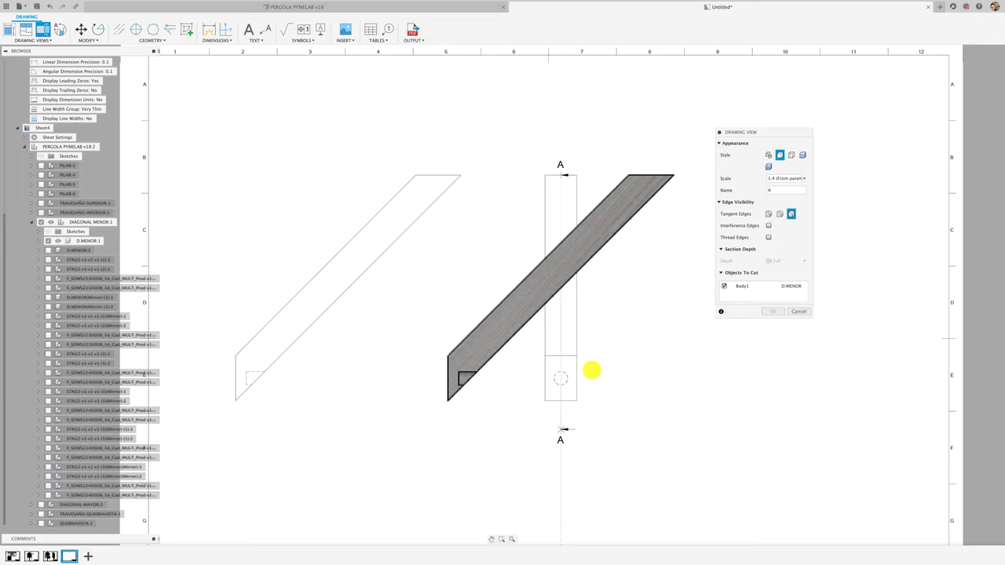
{"action": "left_click", "coordinate": [762, 377]}
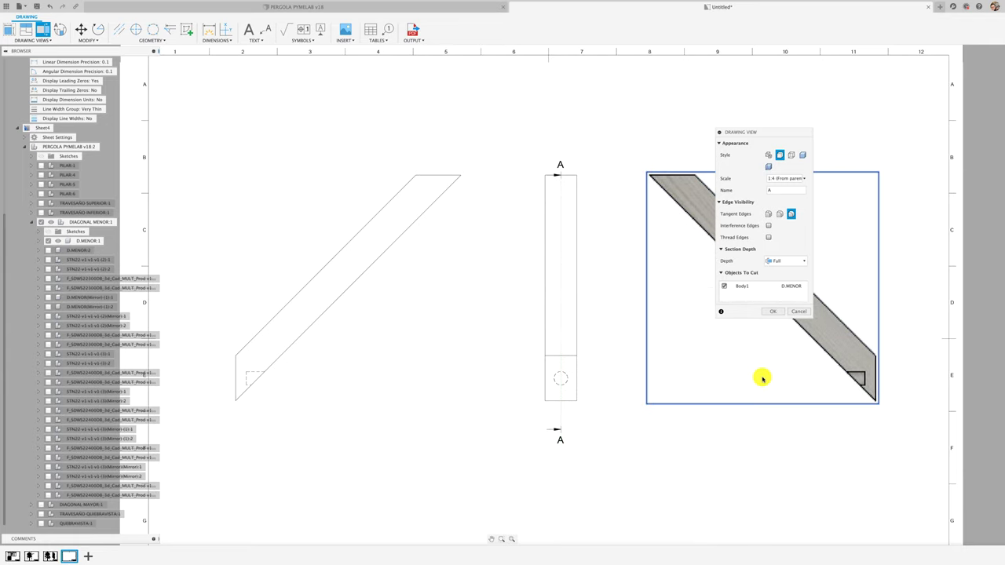
{"action": "left_click", "coordinate": [772, 312]}
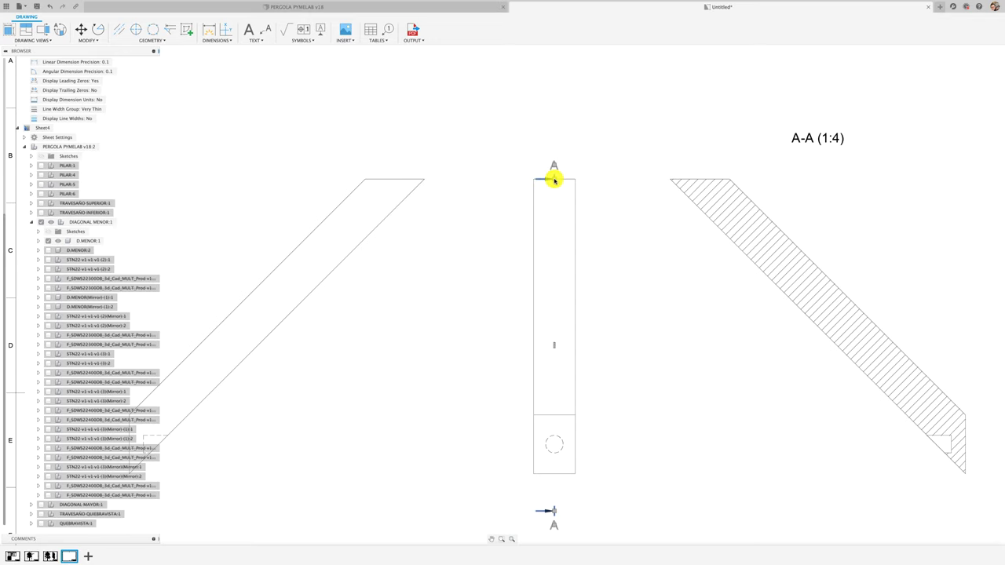
{"action": "left_click_drag", "start_coordinate": [559, 180], "coordinate": [554, 154]}
- Sketch a line along the top edge of the notch in section A-A
{"action": "scroll", "coordinate": [668, 253], "scroll_direction": "down", "scroll_amount": 5}
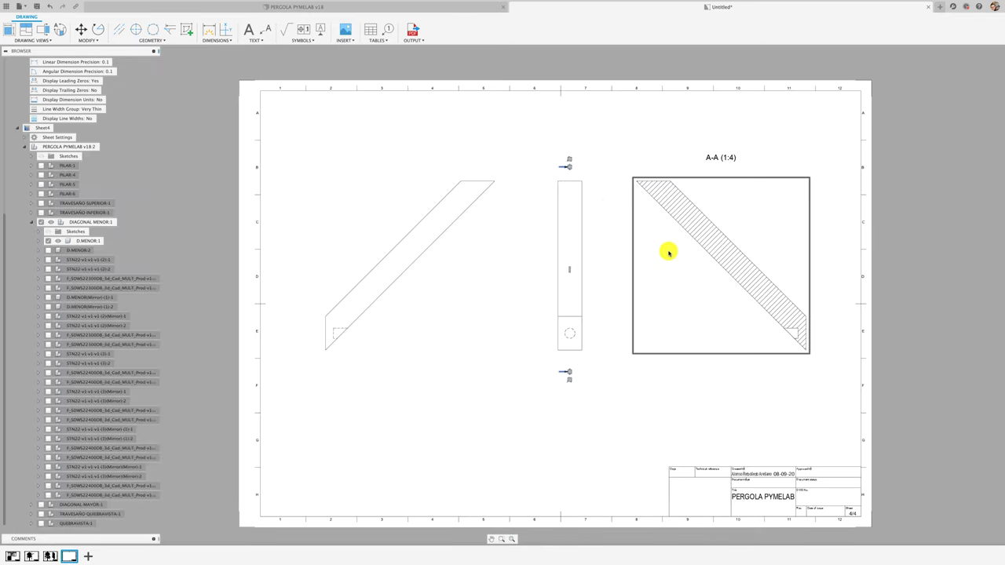
{"action": "scroll", "coordinate": [792, 340], "scroll_direction": "up", "scroll_amount": 3}
{"action": "scroll", "coordinate": [774, 316], "scroll_direction": "up", "scroll_amount": 2}
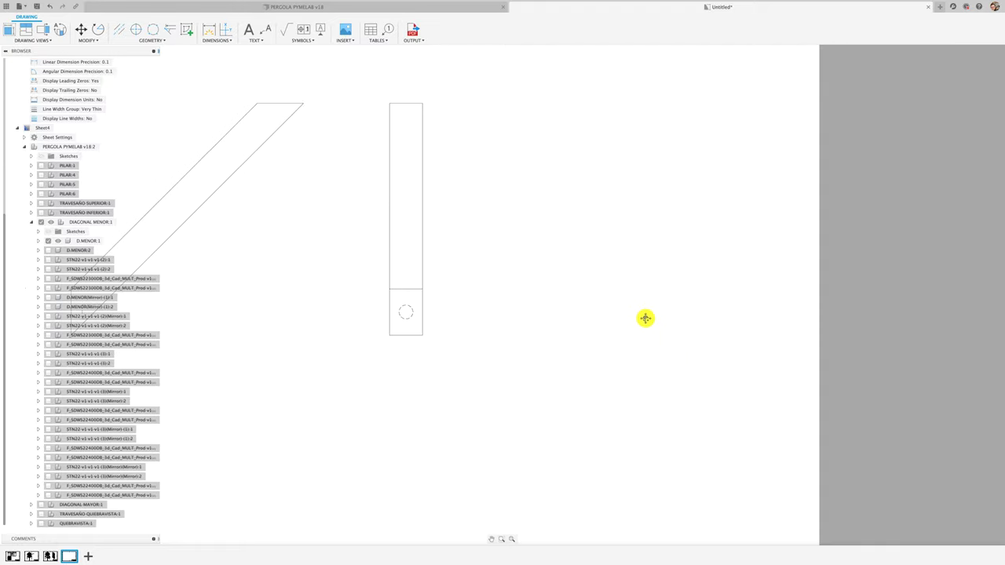
{"action": "scroll", "coordinate": [643, 316], "scroll_direction": "down", "scroll_amount": 1}
{"action": "scroll", "coordinate": [635, 306], "scroll_direction": "up", "scroll_amount": 3}
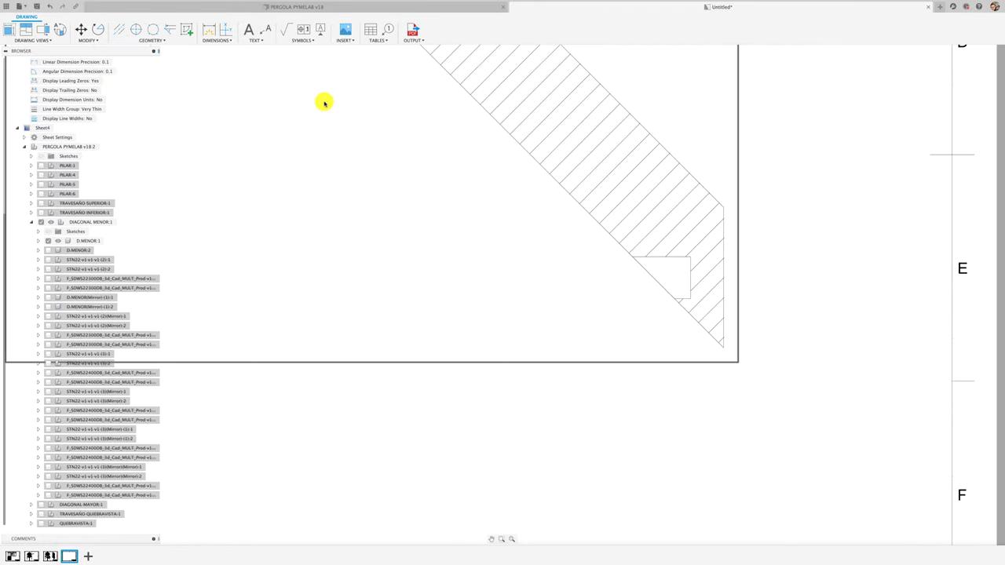
{"action": "left_click", "coordinate": [119, 30]}
{"action": "left_click", "coordinate": [633, 256]}
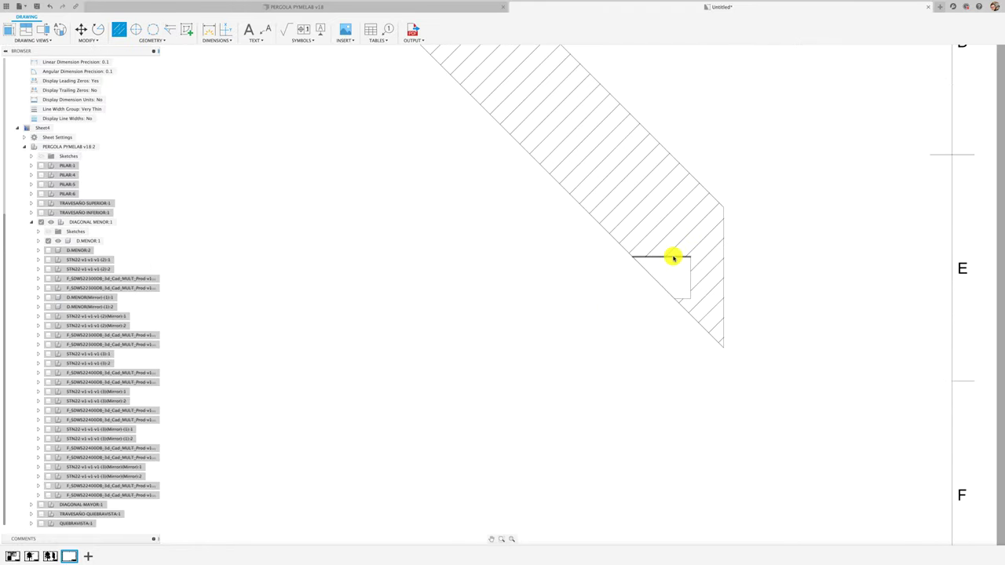
{"action": "left_click", "coordinate": [691, 256]}
{"action": "left_click", "coordinate": [684, 300]}
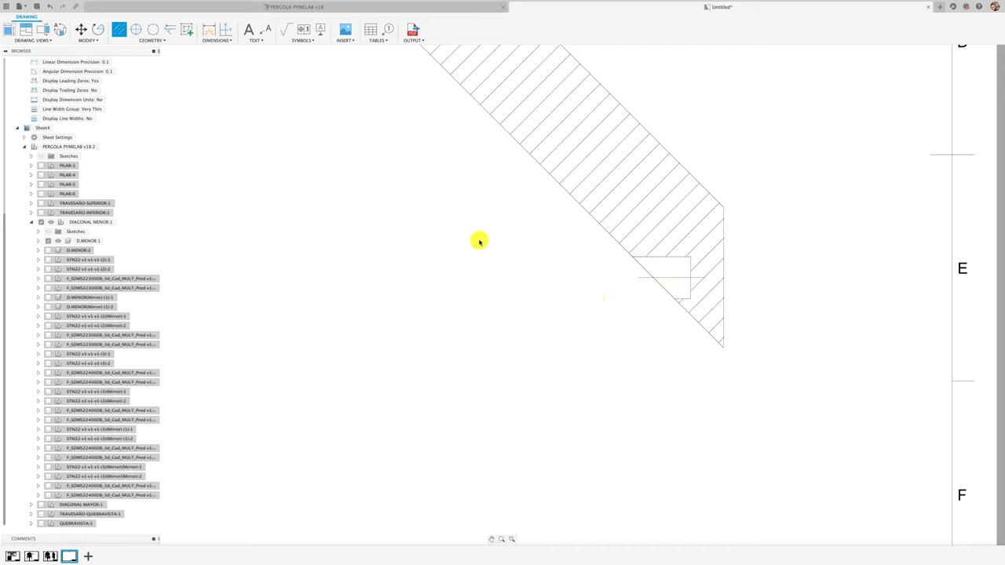
{"action": "key", "text": "Escape"}
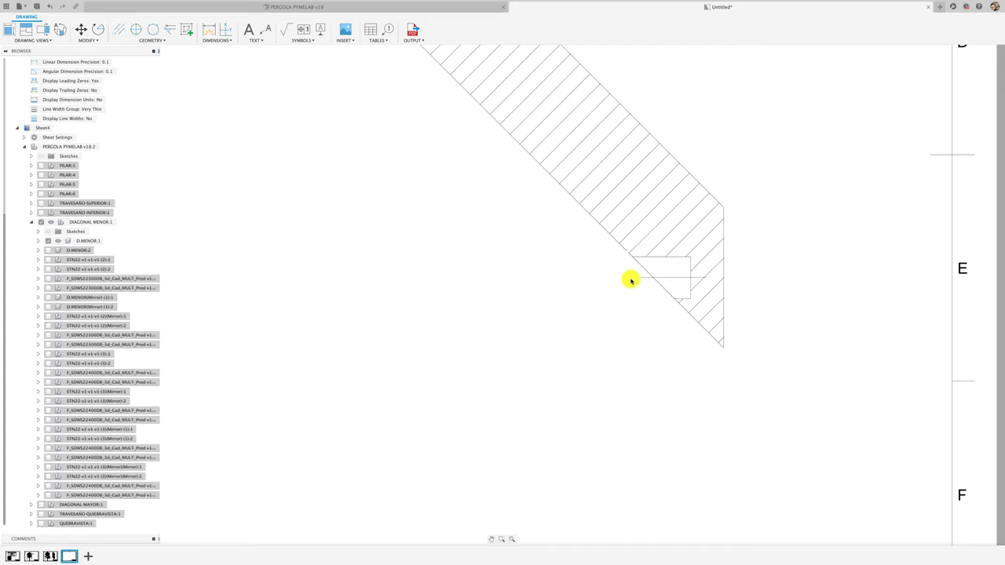
- Draw a horizontal centreline across the notch, extending past the section's edge
{"action": "left_click", "coordinate": [554, 278]}
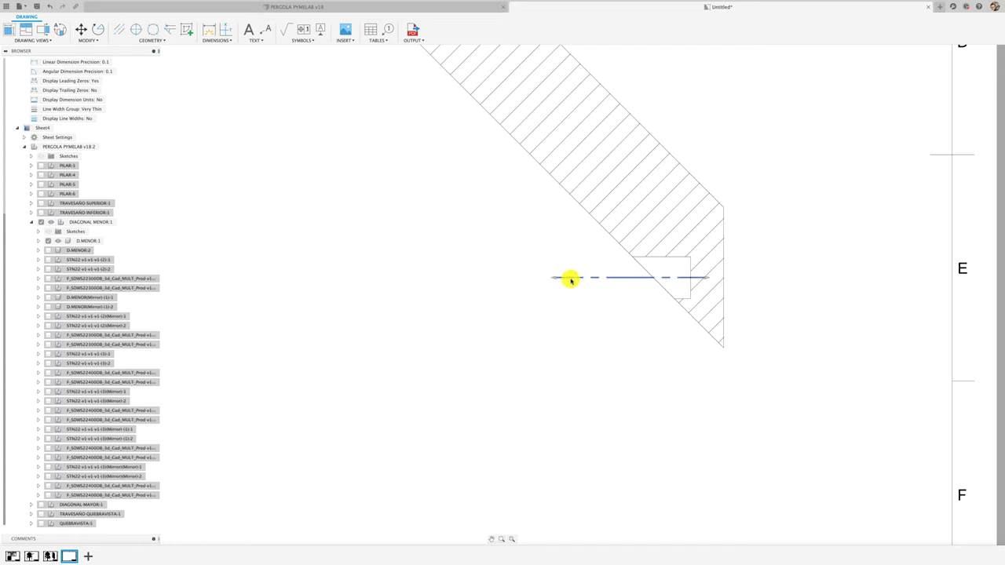
{"action": "left_click", "coordinate": [801, 277]}
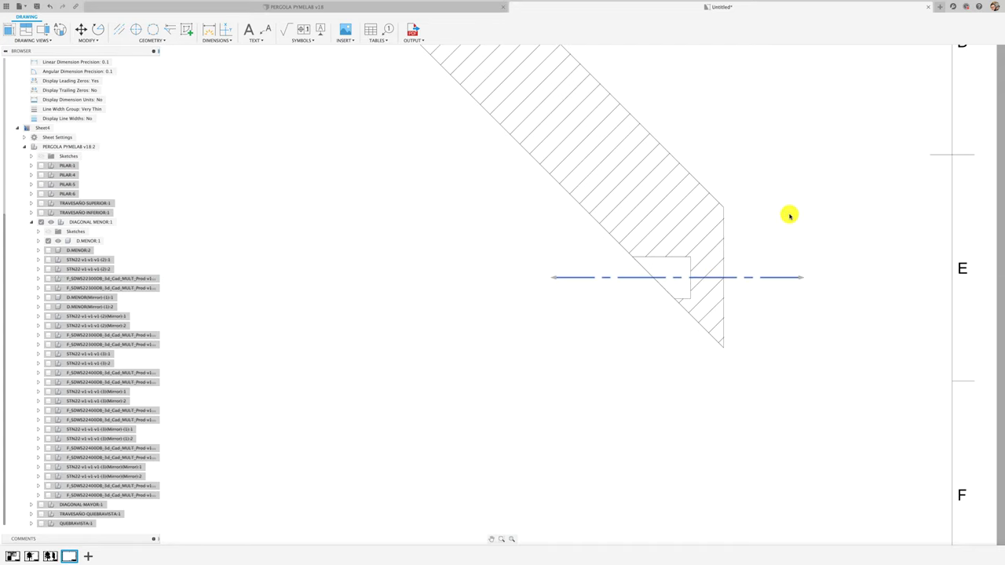
{"action": "left_click", "coordinate": [212, 29]}
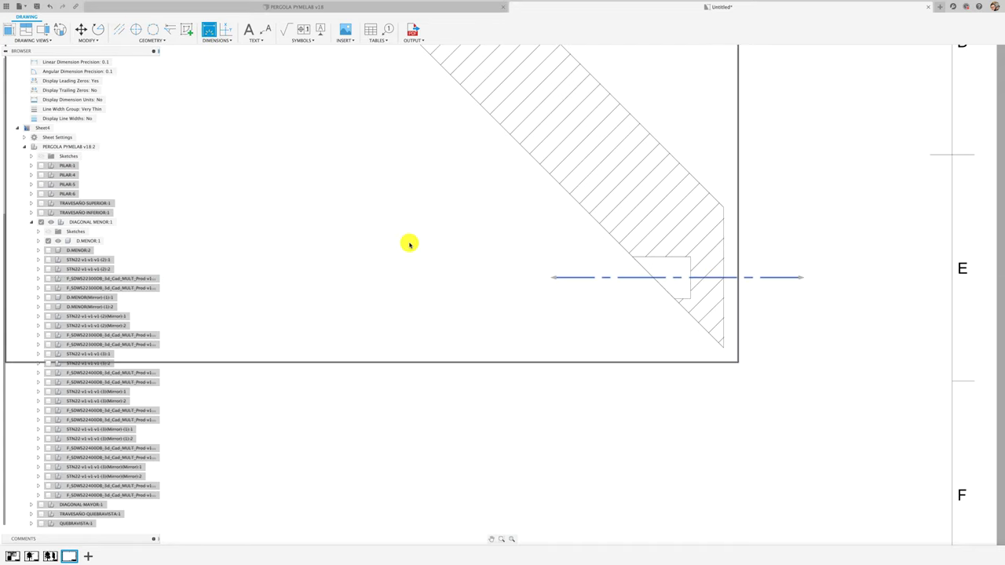
{"action": "scroll", "coordinate": [459, 275], "scroll_direction": "down", "scroll_amount": 5}
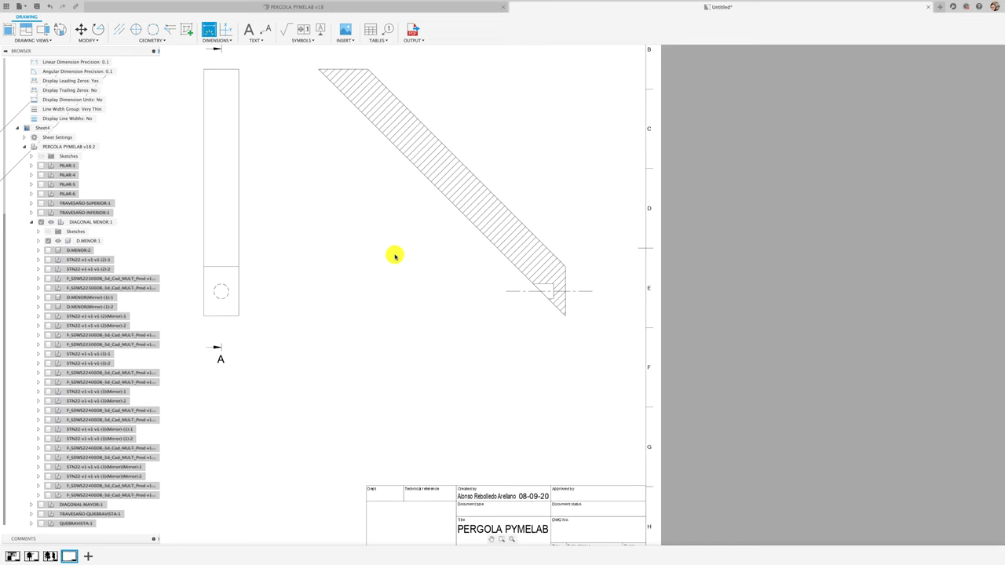
- Dimension the brace front view: 900 length, 30 width on the top edge, and 45° end angle
{"action": "scroll", "coordinate": [487, 257], "scroll_direction": "down", "scroll_amount": 3}
{"action": "scroll", "coordinate": [416, 247], "scroll_direction": "down", "scroll_amount": 3}
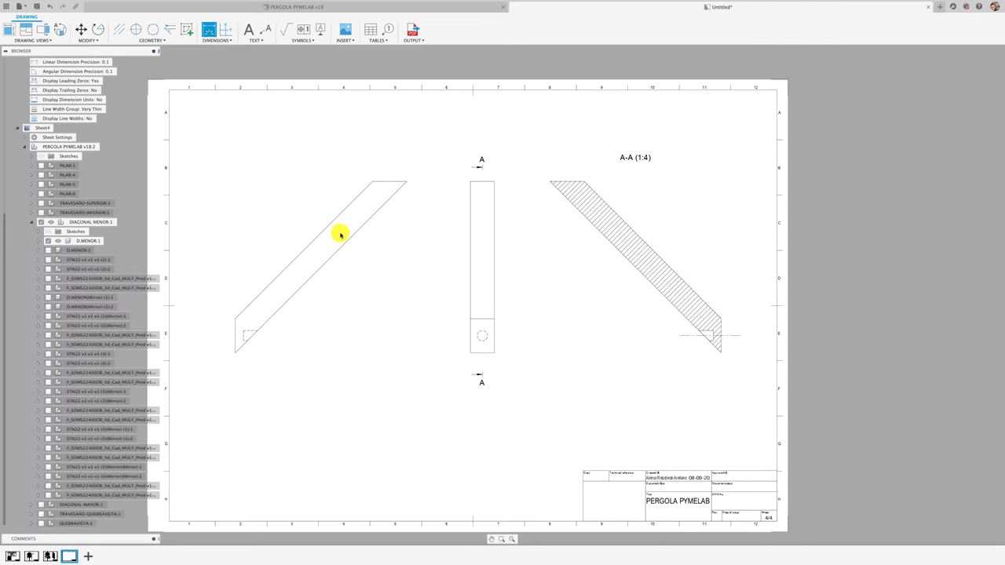
{"action": "left_click", "coordinate": [341, 238]}
{"action": "left_click", "coordinate": [366, 270]}
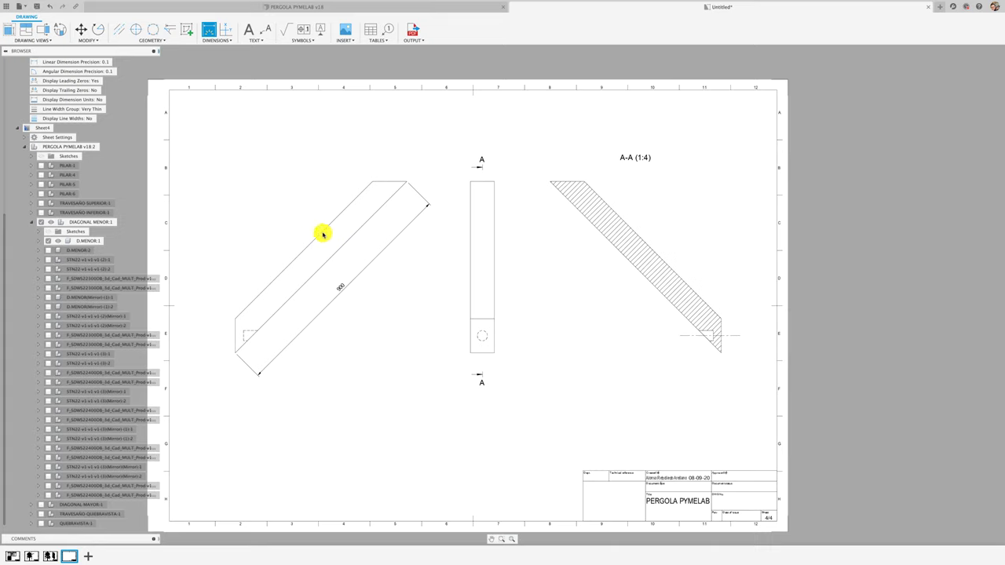
{"action": "left_click", "coordinate": [319, 239]}
{"action": "left_click", "coordinate": [418, 171]}
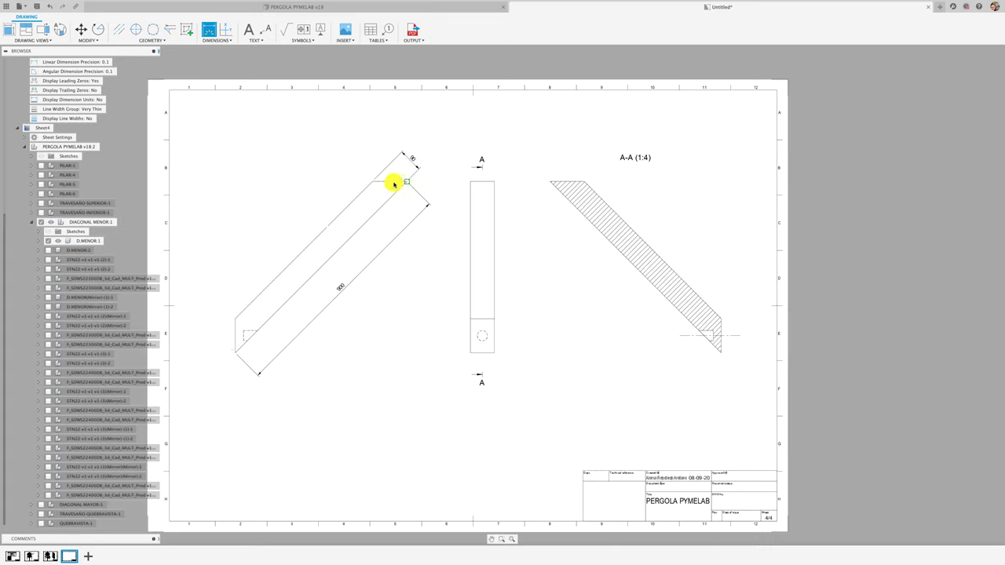
{"action": "left_click", "coordinate": [390, 182]}
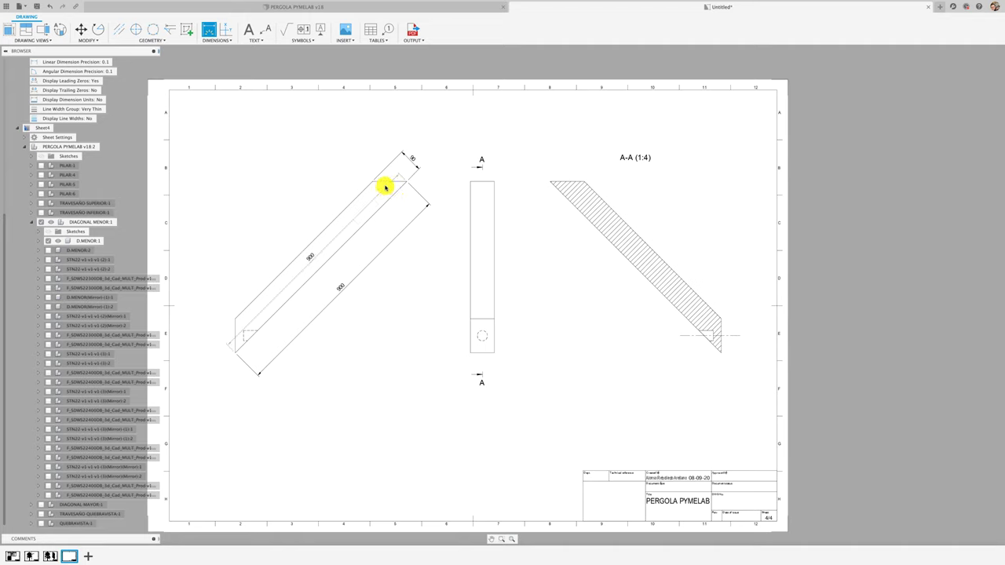
{"action": "left_click", "coordinate": [377, 193]}
{"action": "left_click", "coordinate": [384, 193]}
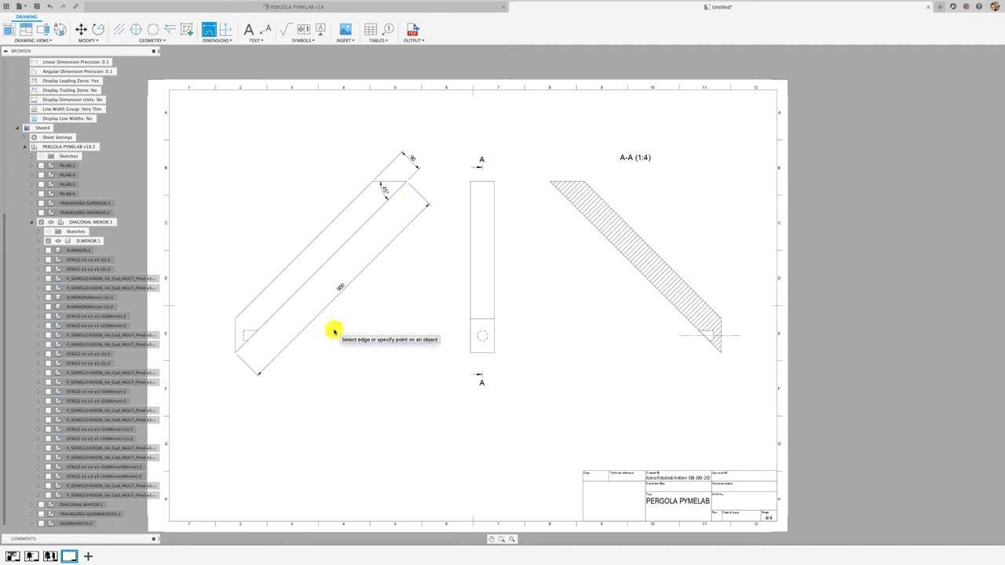
- Add a 38 height dimension to the slot, placed left of section A-A
{"action": "scroll", "coordinate": [717, 346], "scroll_direction": "up", "scroll_amount": 5}
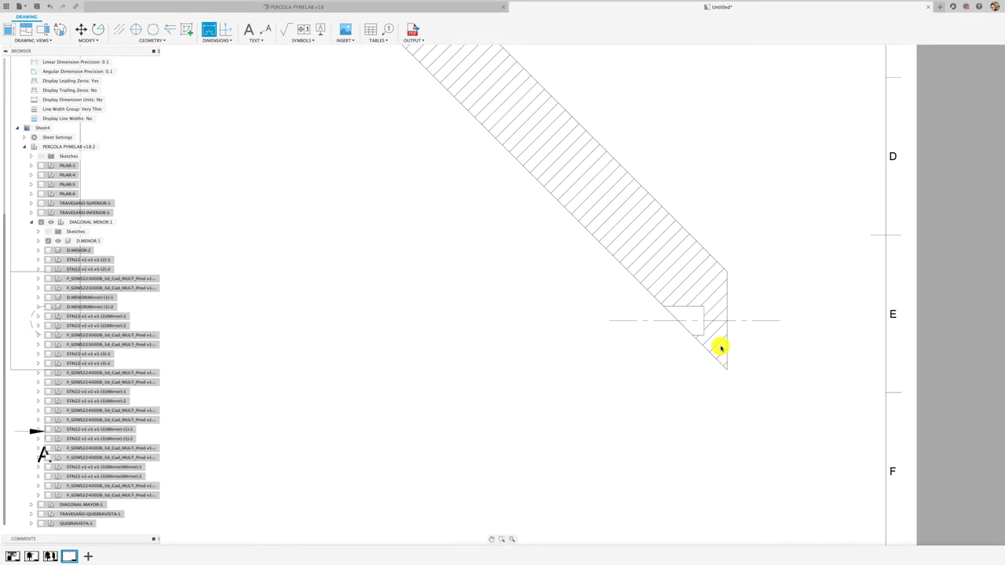
{"action": "scroll", "coordinate": [719, 347], "scroll_direction": "up", "scroll_amount": 3}
{"action": "scroll", "coordinate": [720, 347], "scroll_direction": "up", "scroll_amount": 2}
{"action": "scroll", "coordinate": [720, 348], "scroll_direction": "up", "scroll_amount": 1}
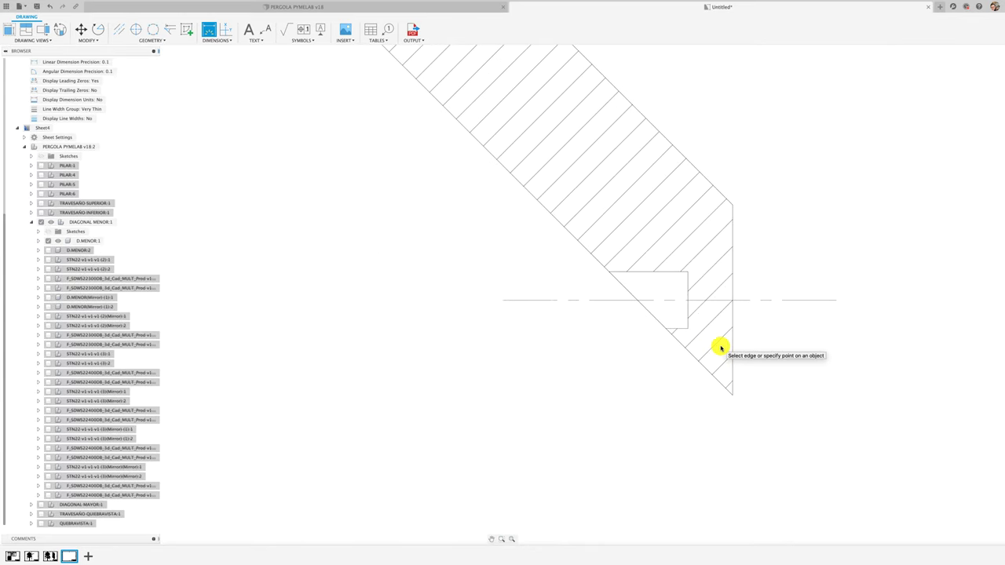
{"action": "left_click", "coordinate": [688, 272]}
{"action": "left_click", "coordinate": [688, 328]}
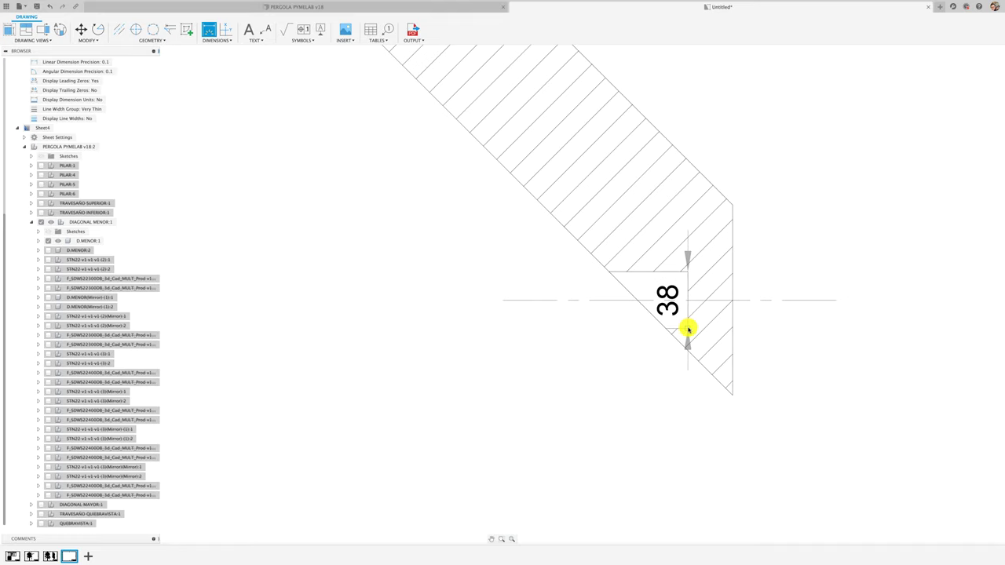
{"action": "left_click", "coordinate": [449, 314]}
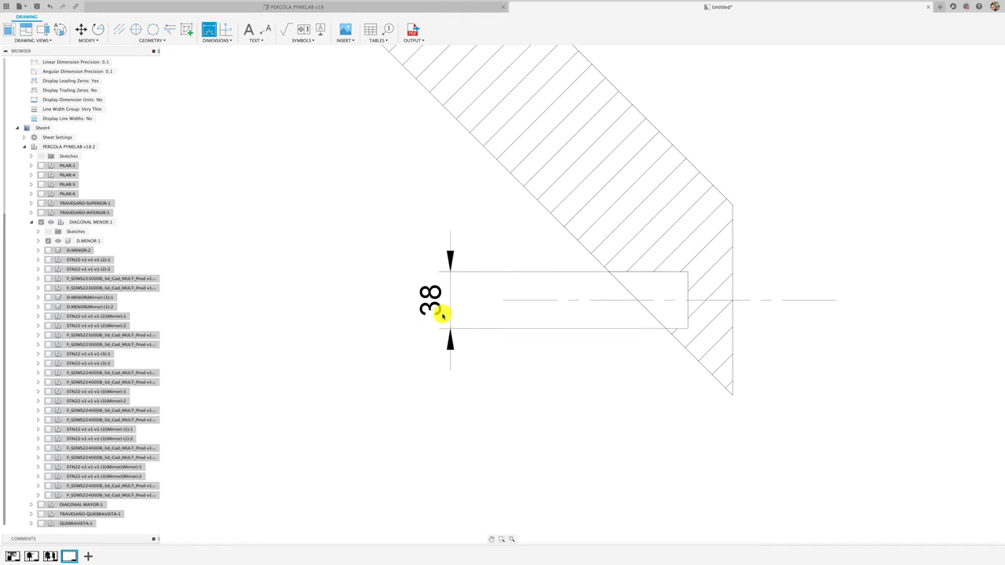
- Enable inch alternate units so the slot dimension reads 38 [1.4961in]
{"action": "key", "text": "Escape"}
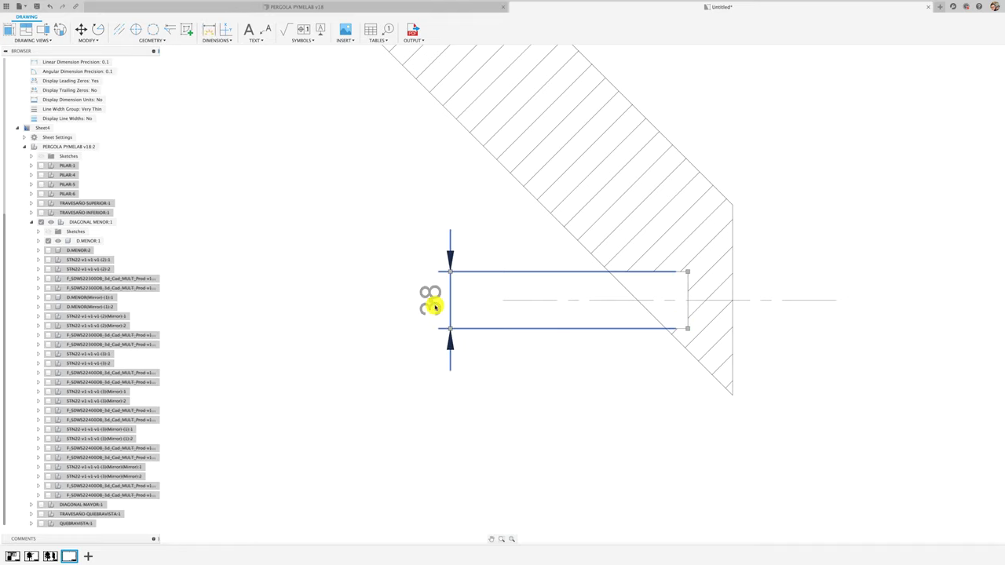
{"action": "double_click", "coordinate": [436, 310]}
{"action": "left_click", "coordinate": [512, 151]}
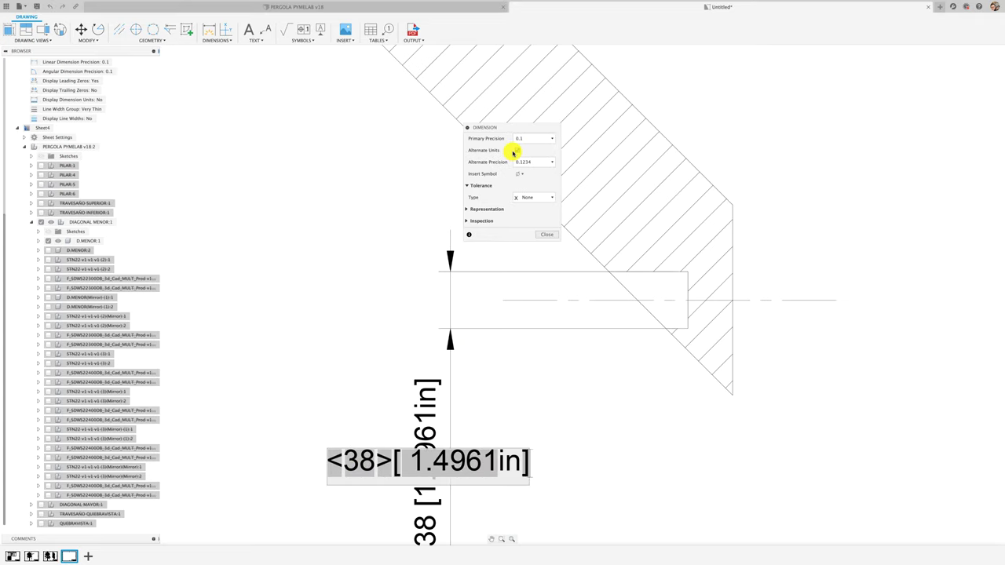
{"action": "left_click", "coordinate": [542, 235]}
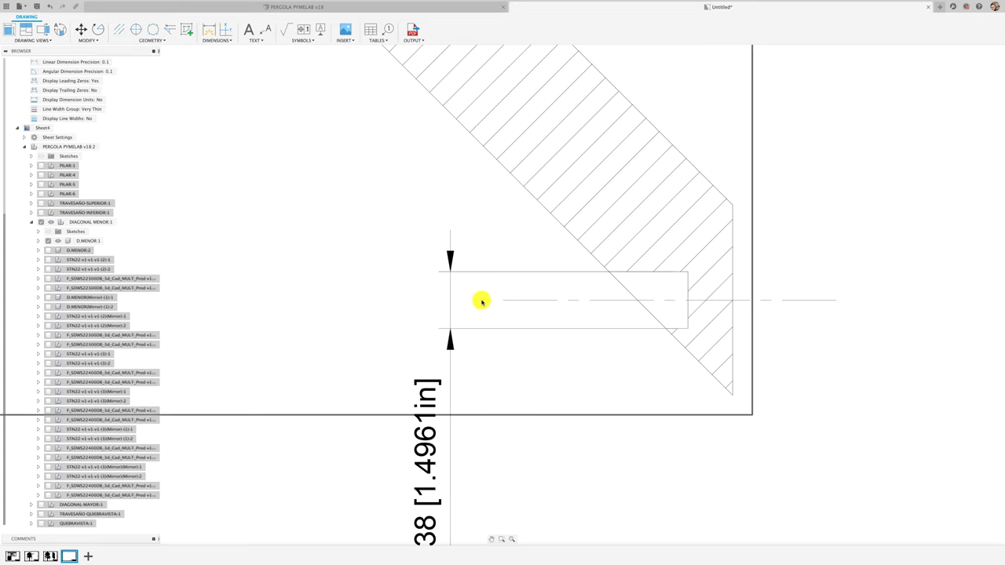
{"action": "scroll", "coordinate": [478, 336], "scroll_direction": "down", "scroll_amount": 1}
{"action": "scroll", "coordinate": [502, 438], "scroll_direction": "down", "scroll_amount": 2}
{"action": "scroll", "coordinate": [503, 432], "scroll_direction": "down", "scroll_amount": 1}
{"action": "scroll", "coordinate": [570, 427], "scroll_direction": "down", "scroll_amount": 1}
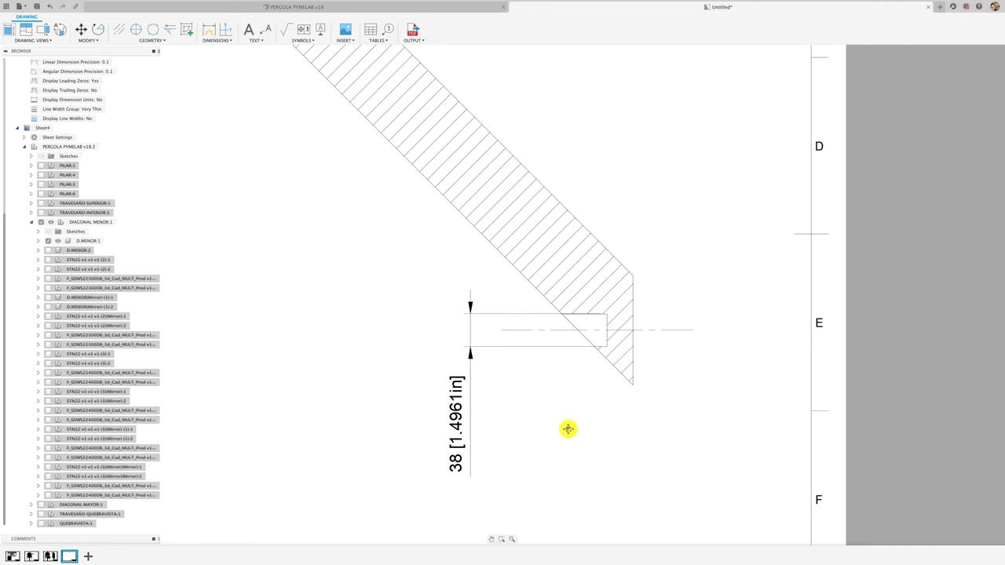
{"action": "scroll", "coordinate": [503, 419], "scroll_direction": "down", "scroll_amount": 2}
{"action": "scroll", "coordinate": [503, 419], "scroll_direction": "up", "scroll_amount": 1}
{"action": "scroll", "coordinate": [509, 410], "scroll_direction": "up", "scroll_amount": 1}
{"action": "scroll", "coordinate": [444, 347], "scroll_direction": "up", "scroll_amount": 1}
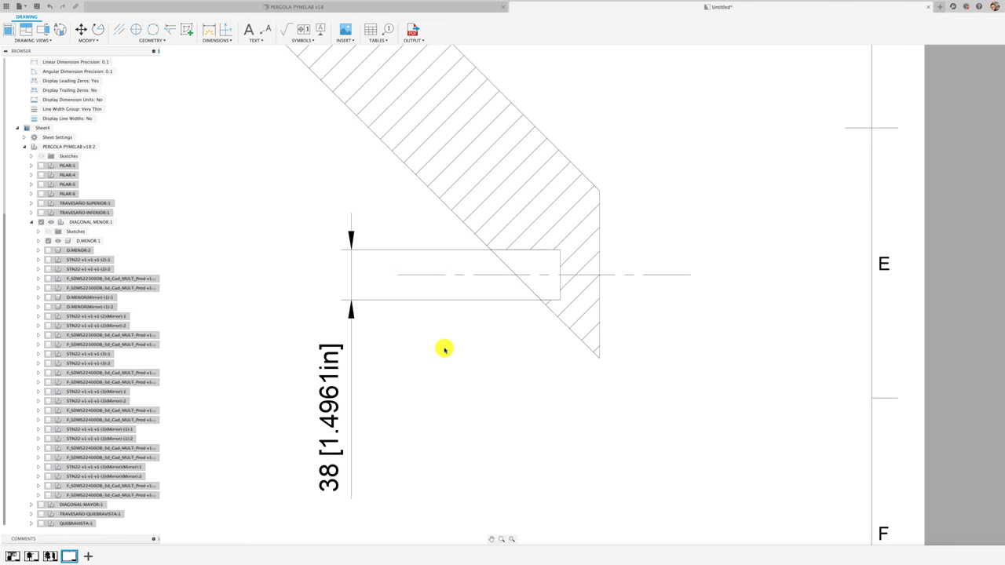
- Add the slot's 52.6 depth and 63.6 offset dimensions to section A-A
{"action": "left_click", "coordinate": [208, 30]}
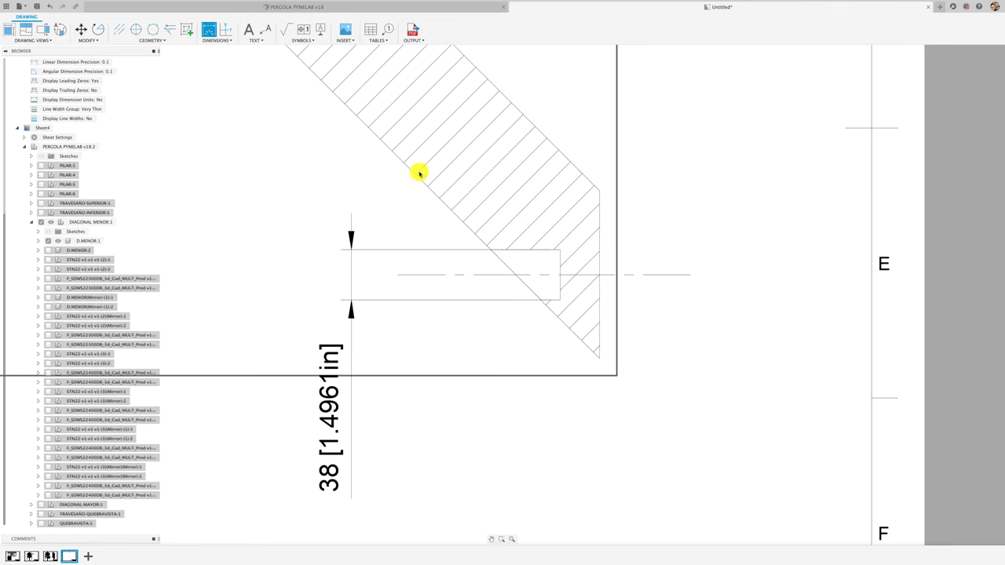
{"action": "left_click", "coordinate": [490, 250]}
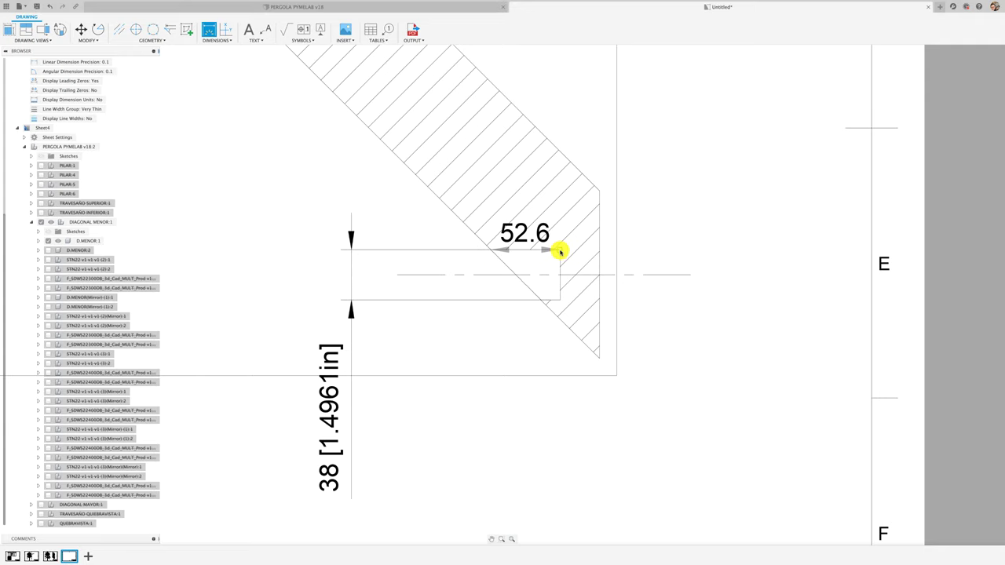
{"action": "scroll", "coordinate": [559, 251], "scroll_direction": "up", "scroll_amount": 1}
{"action": "left_click", "coordinate": [559, 251]}
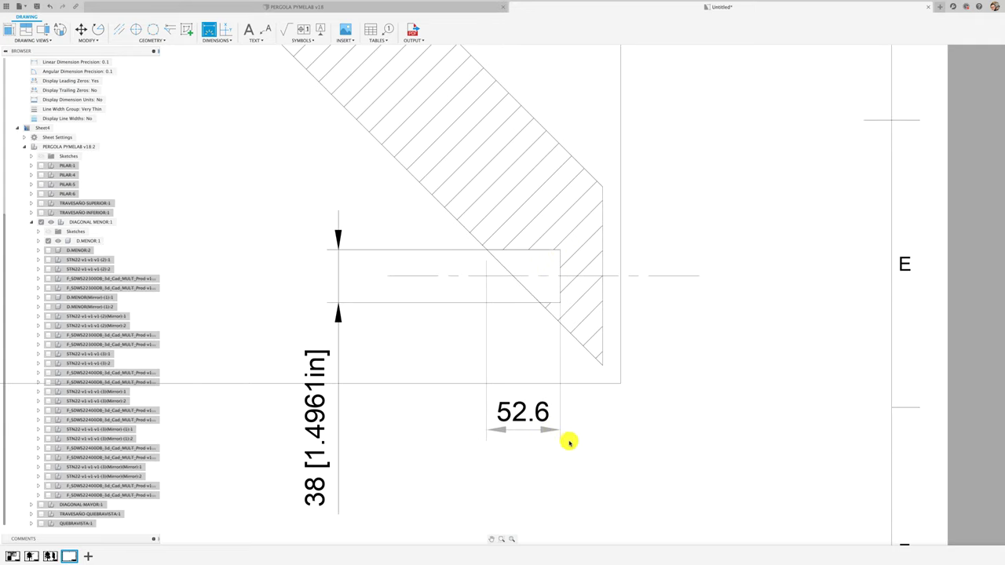
{"action": "left_click", "coordinate": [578, 465]}
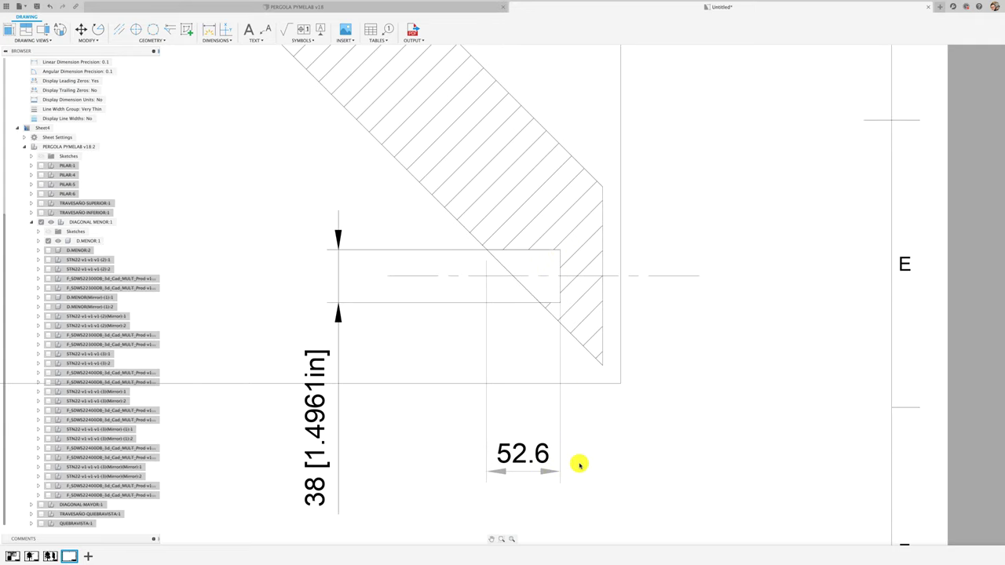
{"action": "left_click", "coordinate": [602, 276]}
{"action": "left_click", "coordinate": [602, 363]}
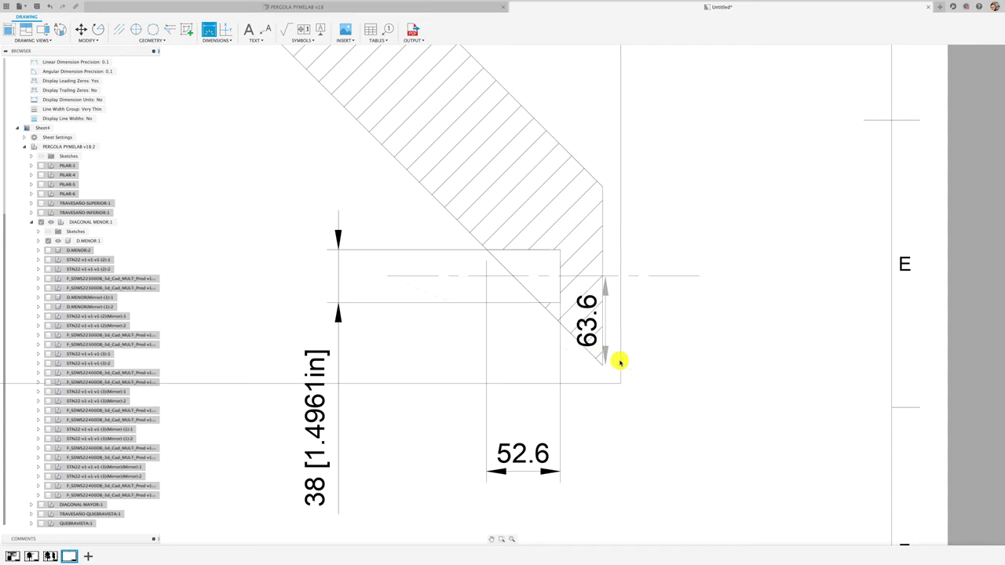
{"action": "left_click", "coordinate": [682, 355]}
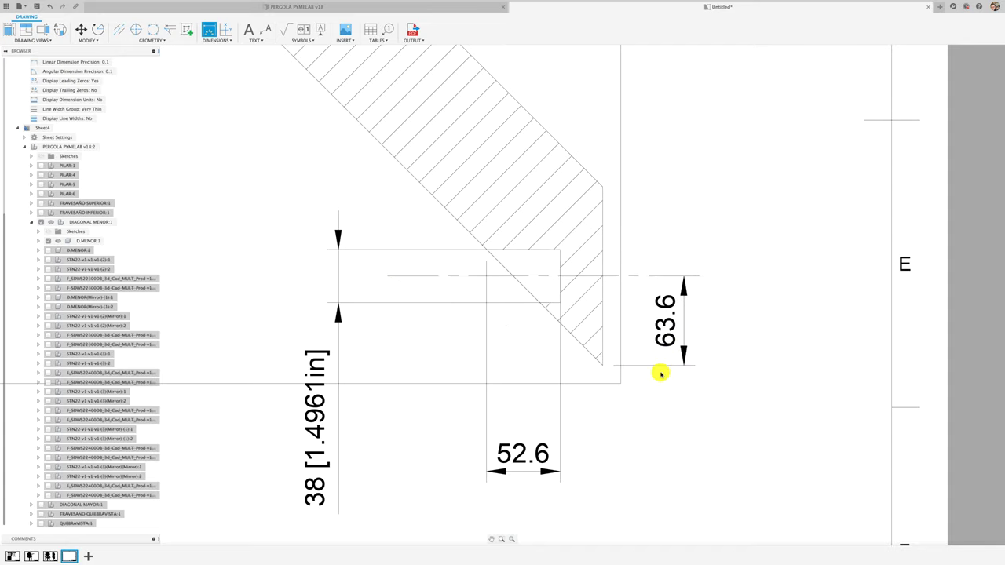
{"action": "scroll", "coordinate": [660, 372], "scroll_direction": "down", "scroll_amount": 2}
{"action": "scroll", "coordinate": [656, 377], "scroll_direction": "down", "scroll_amount": 3}
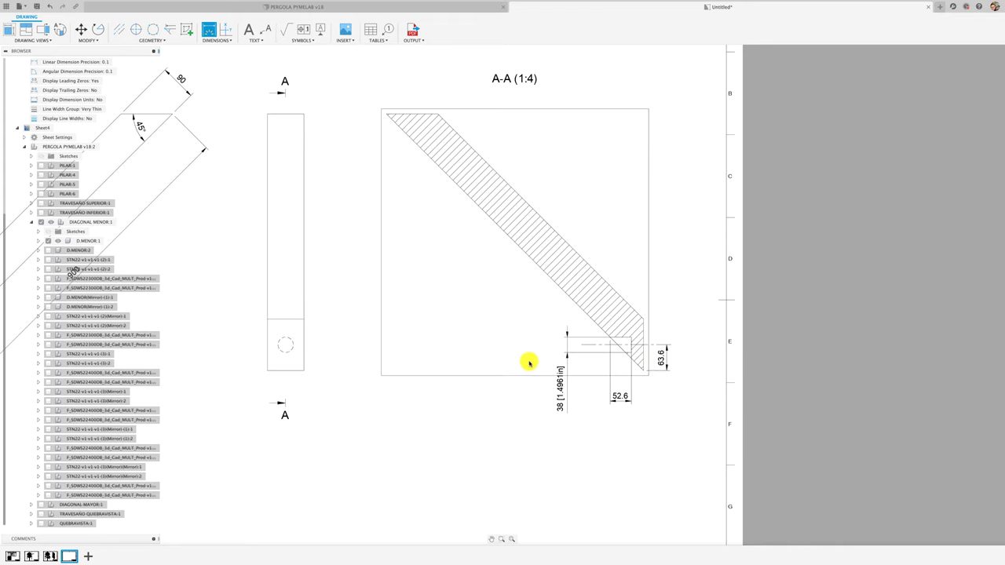
{"action": "scroll", "coordinate": [479, 310], "scroll_direction": "down", "scroll_amount": 1}
{"action": "scroll", "coordinate": [468, 303], "scroll_direction": "down", "scroll_amount": 1}
{"action": "scroll", "coordinate": [475, 298], "scroll_direction": "down", "scroll_amount": 1}
- Dimension the side view's width as 90
{"action": "scroll", "coordinate": [498, 301], "scroll_direction": "down", "scroll_amount": 1}
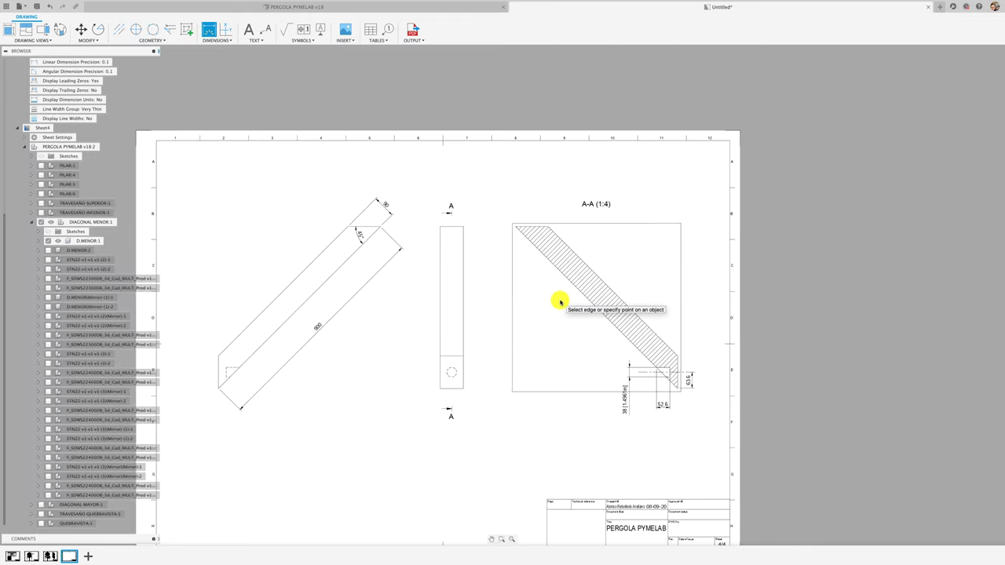
{"action": "scroll", "coordinate": [468, 379], "scroll_direction": "up", "scroll_amount": 1}
{"action": "left_click", "coordinate": [439, 337]}
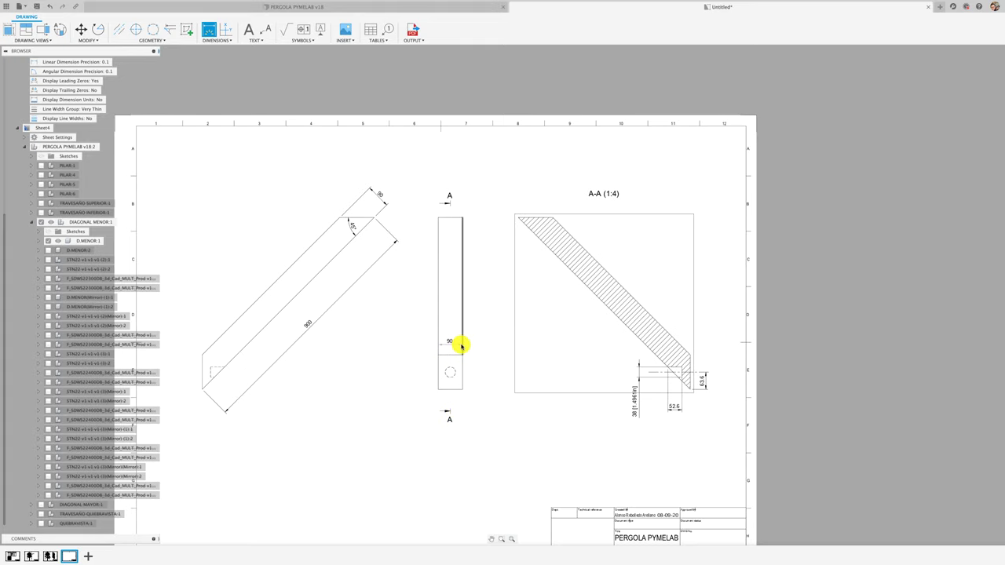
{"action": "left_click", "coordinate": [463, 344]}
{"action": "left_click", "coordinate": [473, 335]}
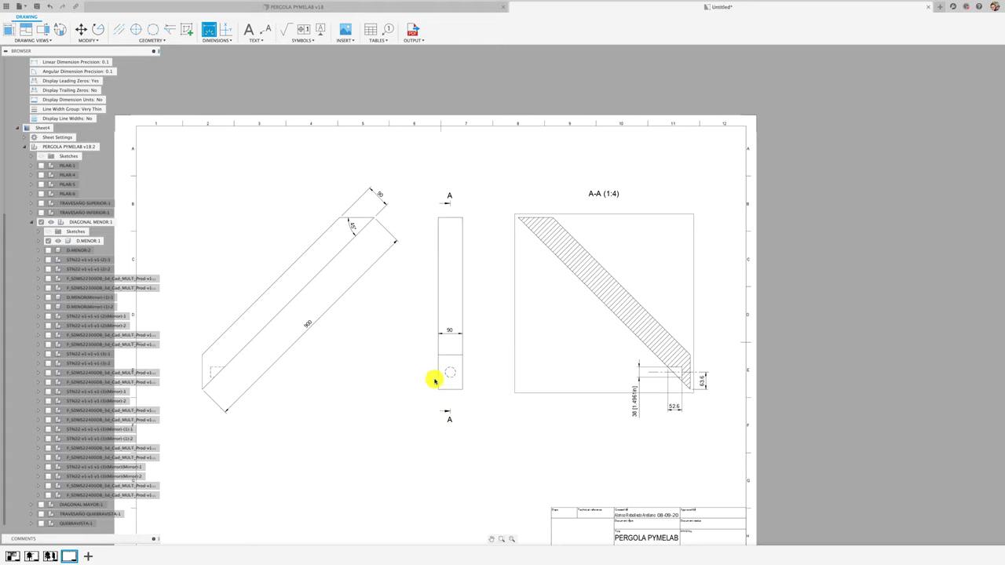
{"action": "middle_click_drag", "start_coordinate": [320, 361], "coordinate": [359, 347]}
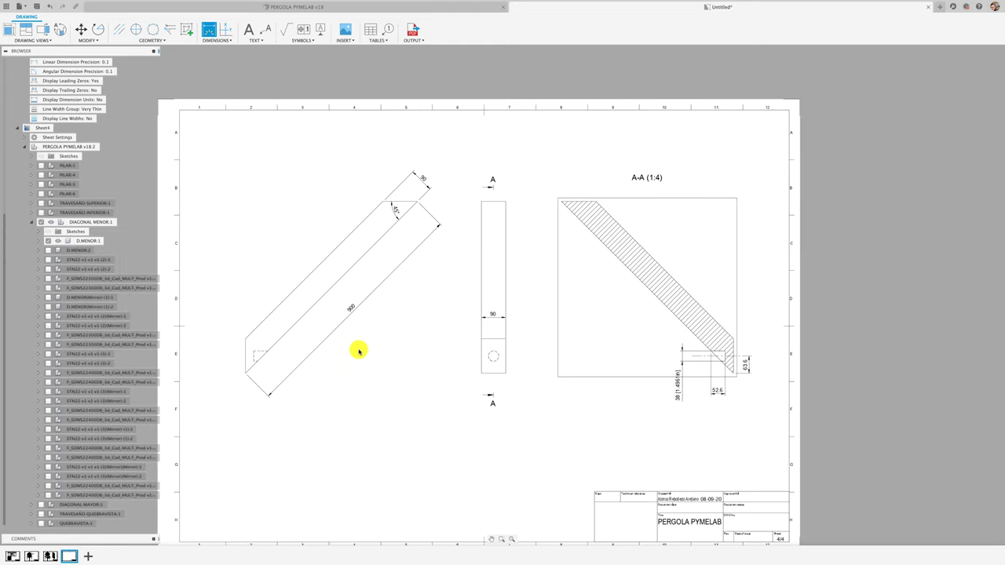
- Add a center mark to the hole in the side view
{"action": "left_click", "coordinate": [136, 29]}
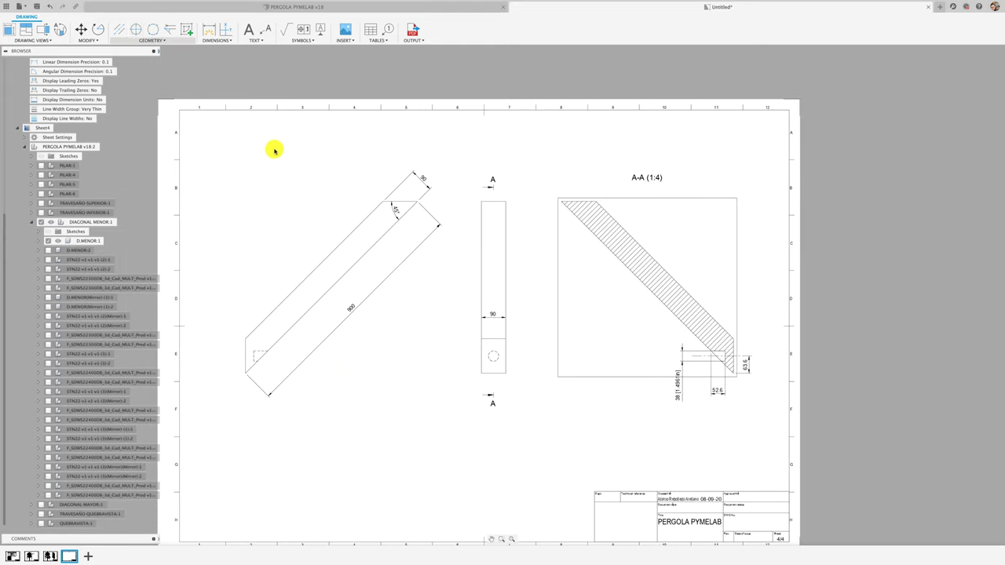
{"action": "left_click", "coordinate": [493, 358]}
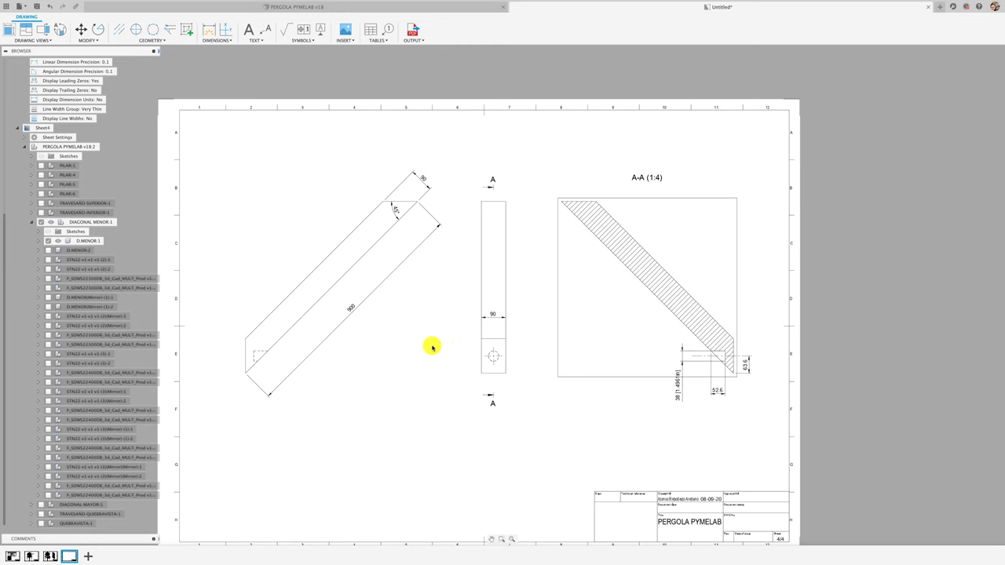
{"action": "middle_click_drag", "start_coordinate": [431, 347], "coordinate": [442, 299]}
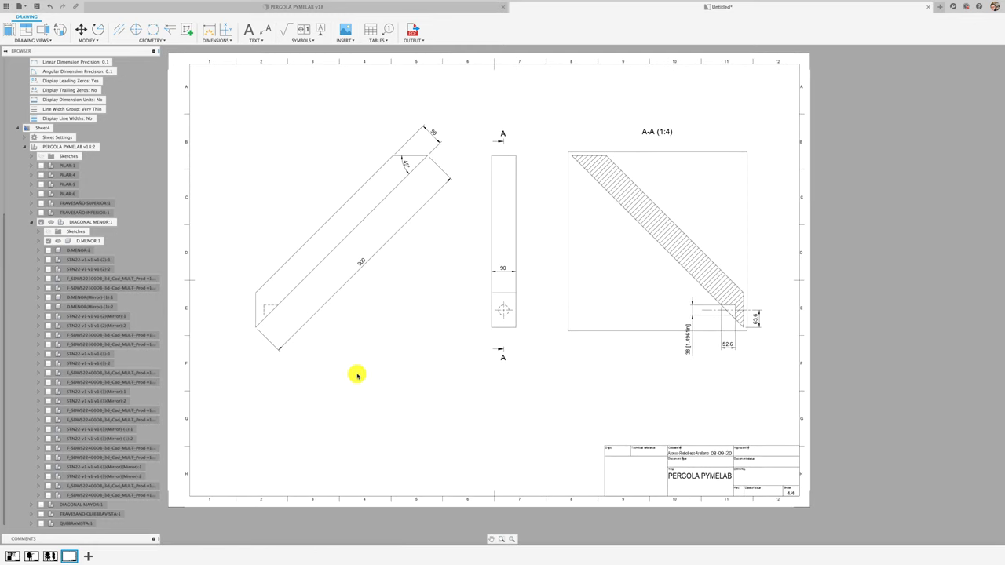
- Add a leader note 'Sierra circular de banco' anchored on the brace's long edge, text placed up-left
{"action": "left_click", "coordinate": [265, 30]}
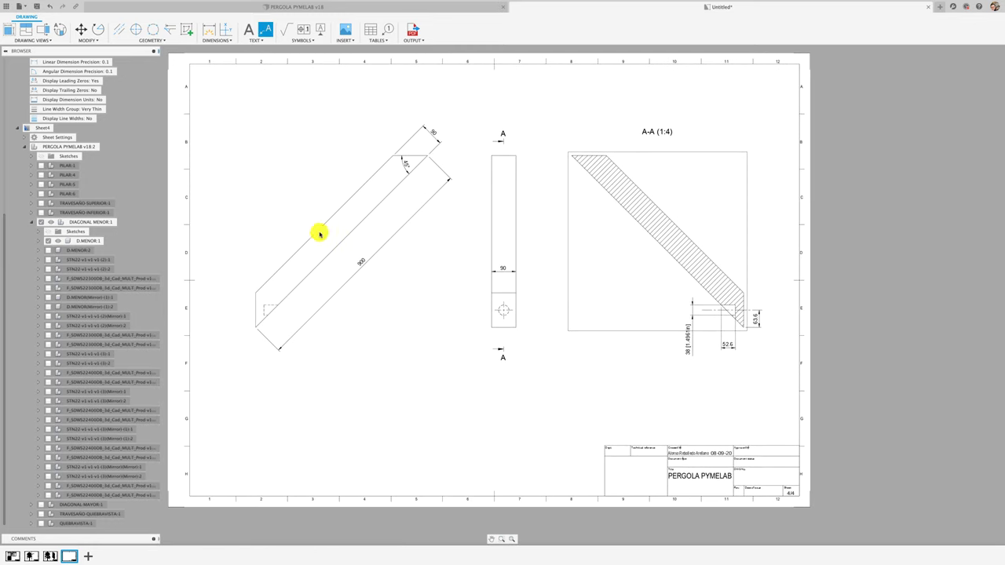
{"action": "left_click", "coordinate": [356, 190]}
{"action": "left_click", "coordinate": [324, 139]}
{"action": "type", "text": "Sierra circular de banco"}
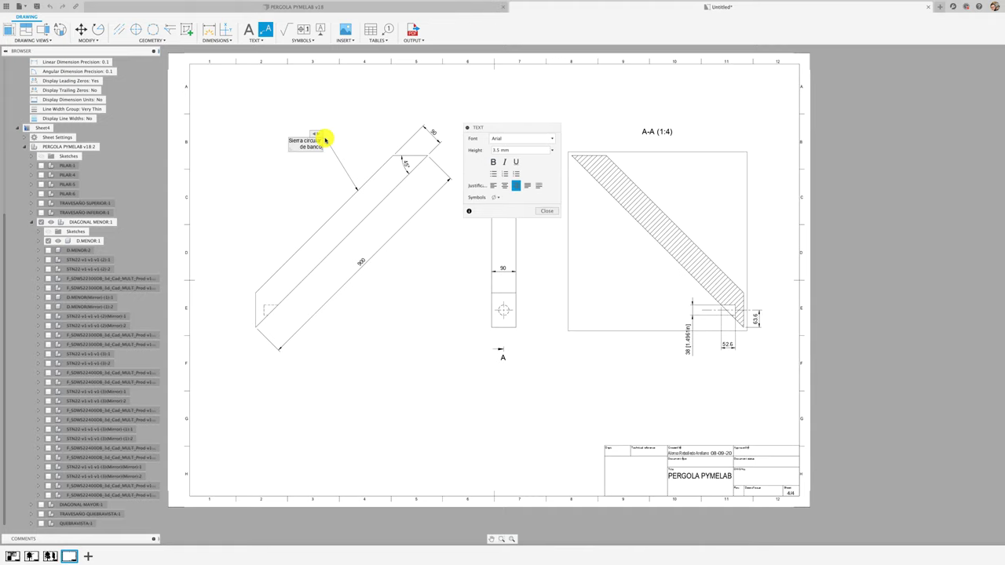
{"action": "left_click", "coordinate": [548, 211]}
{"action": "scroll", "coordinate": [460, 310], "scroll_direction": "down", "scroll_amount": 2}
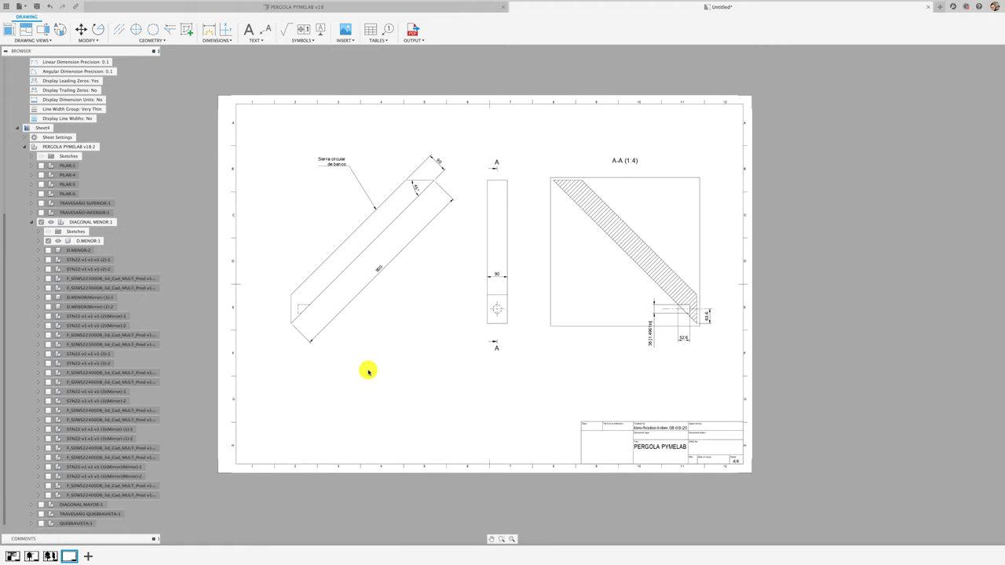
{"action": "left_click", "coordinate": [11, 556]}
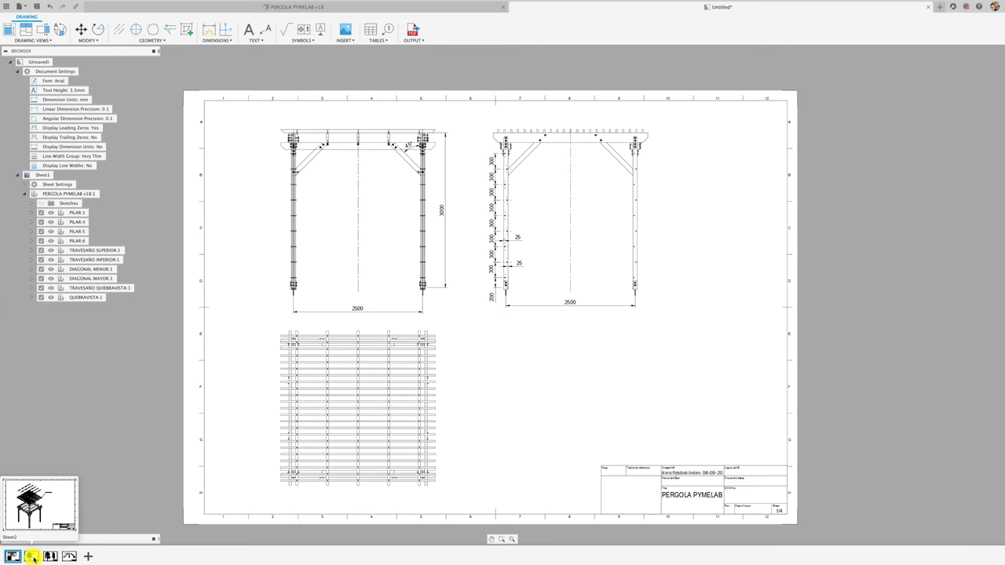
{"action": "left_click", "coordinate": [32, 557]}
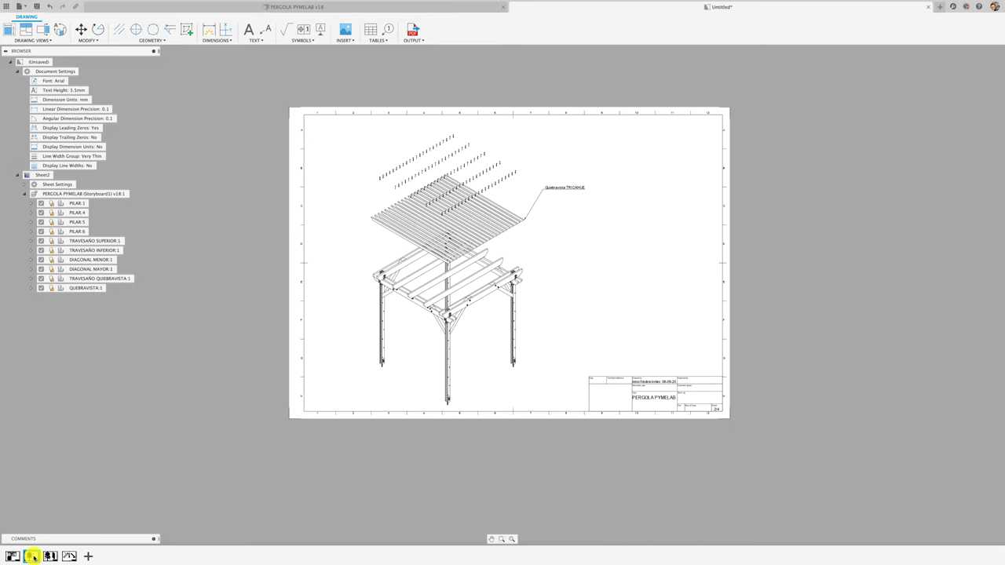
{"action": "left_click", "coordinate": [48, 557]}
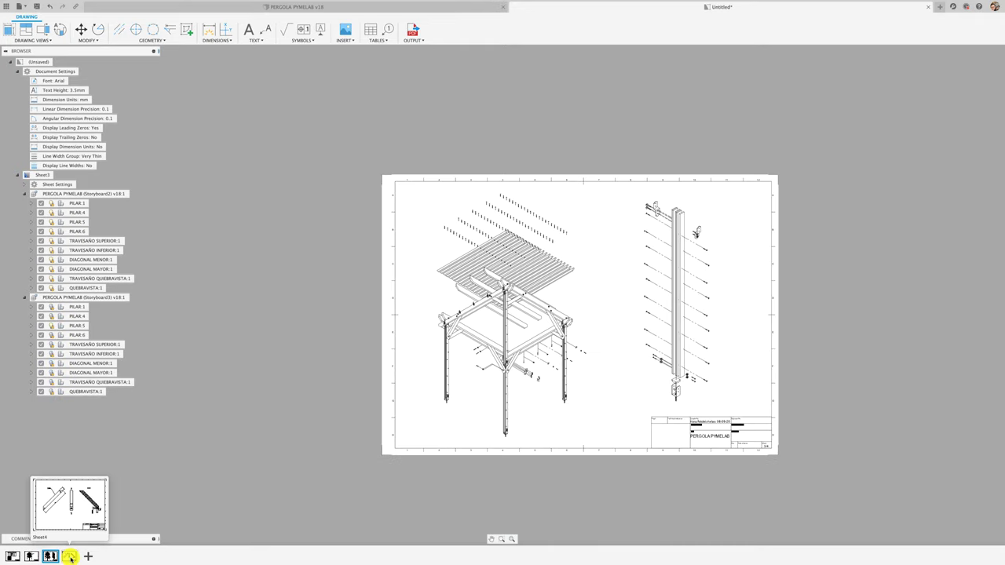
{"action": "left_click", "coordinate": [69, 557]}
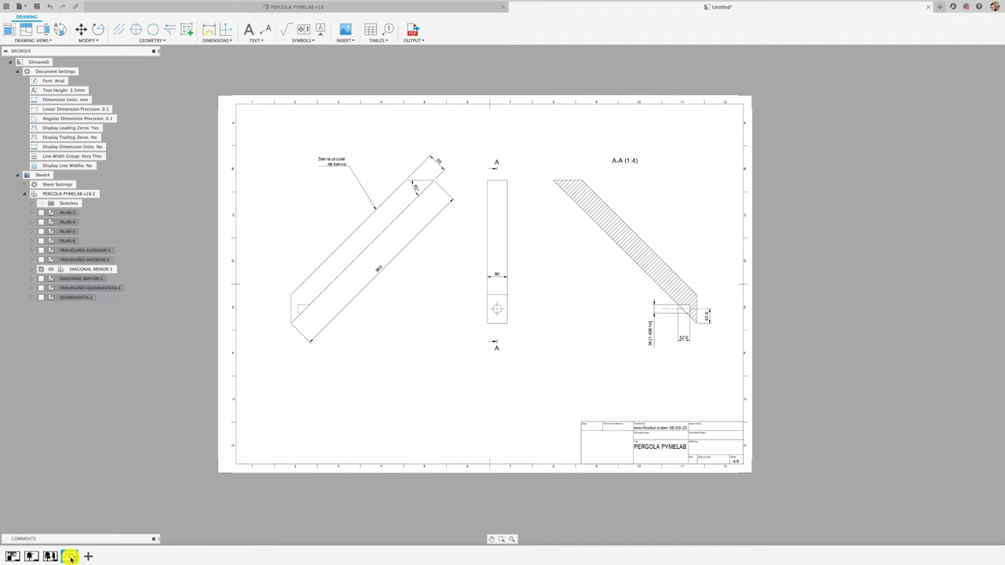
- Output the drawing to PDF and save it as TEST 1.pdf in Desktop — iCloud
{"action": "left_click", "coordinate": [414, 31]}
{"action": "left_click", "coordinate": [524, 177]}
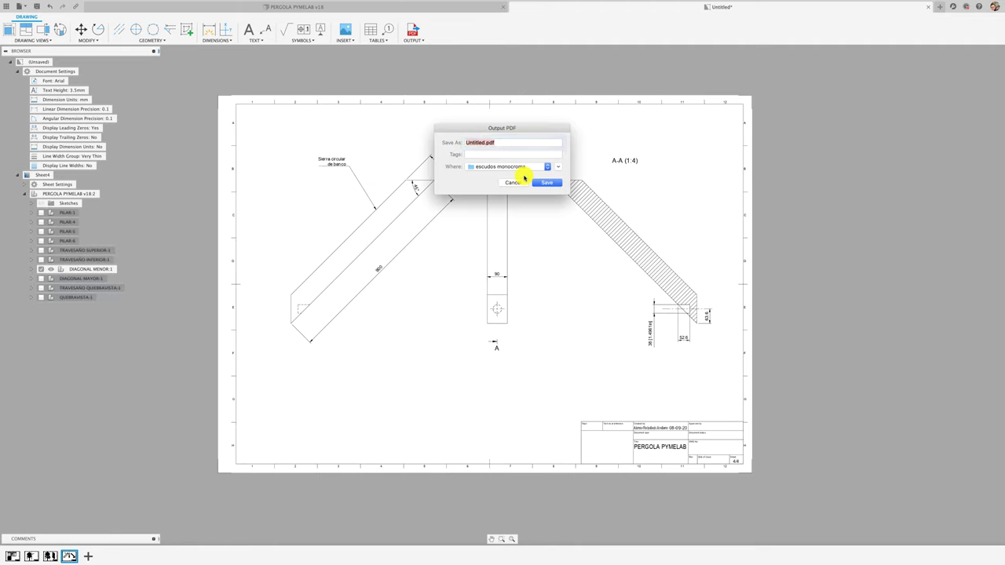
{"action": "left_click", "coordinate": [548, 168]}
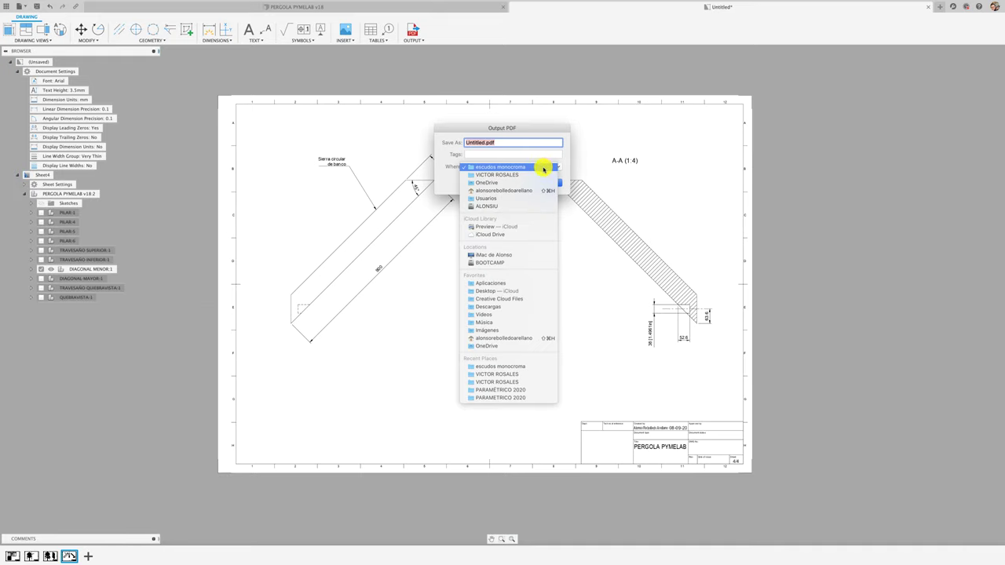
{"action": "left_click", "coordinate": [491, 291]}
{"action": "type", "text": "TEST 1"}
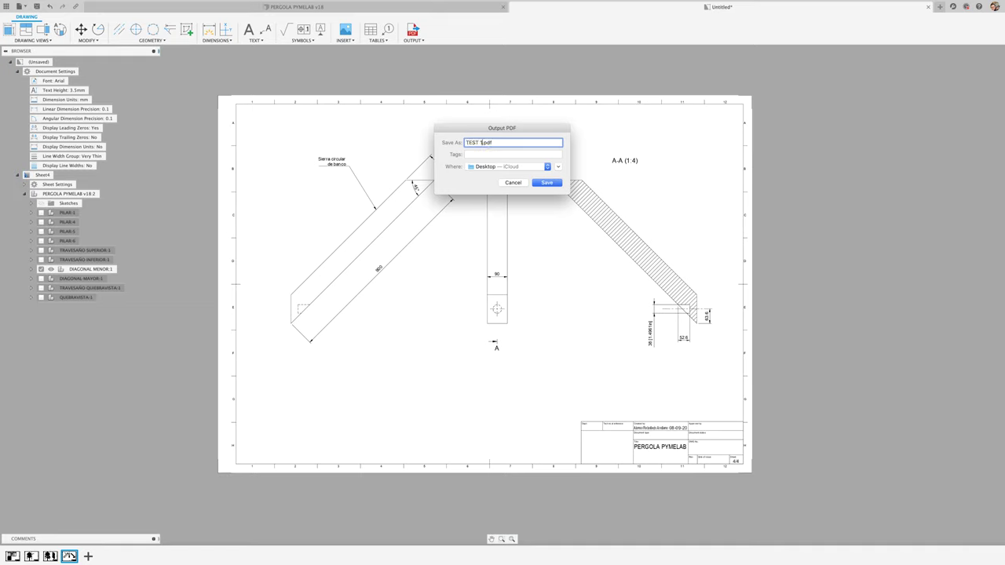
{"action": "left_click", "coordinate": [552, 183]}
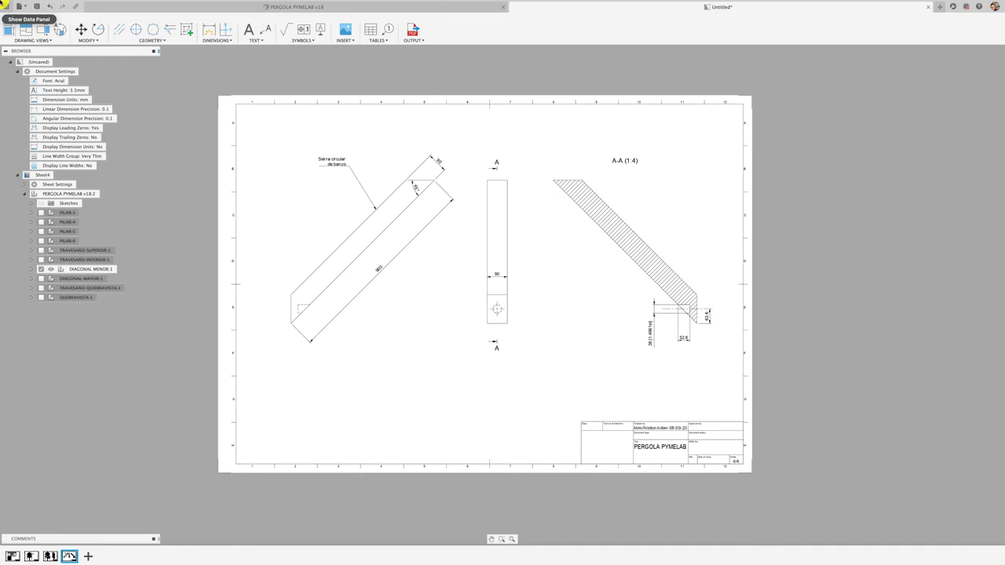
- Leave full-screen Fusion and open TEST 1.pdf from the desktop in Preview
{"action": "key", "text": "ctrl+Up"}
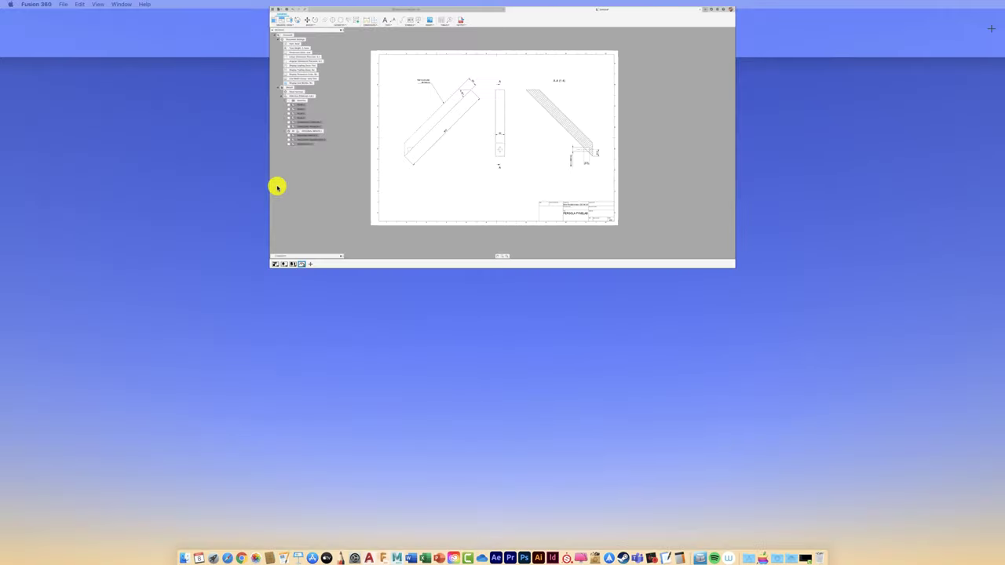
{"action": "left_click", "coordinate": [431, 28]}
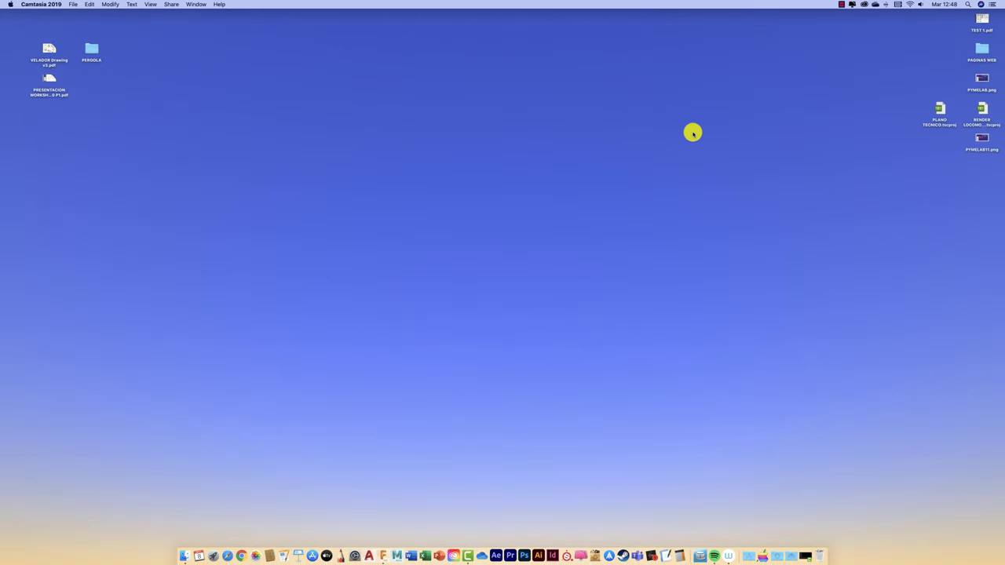
{"action": "double_click", "coordinate": [983, 20]}
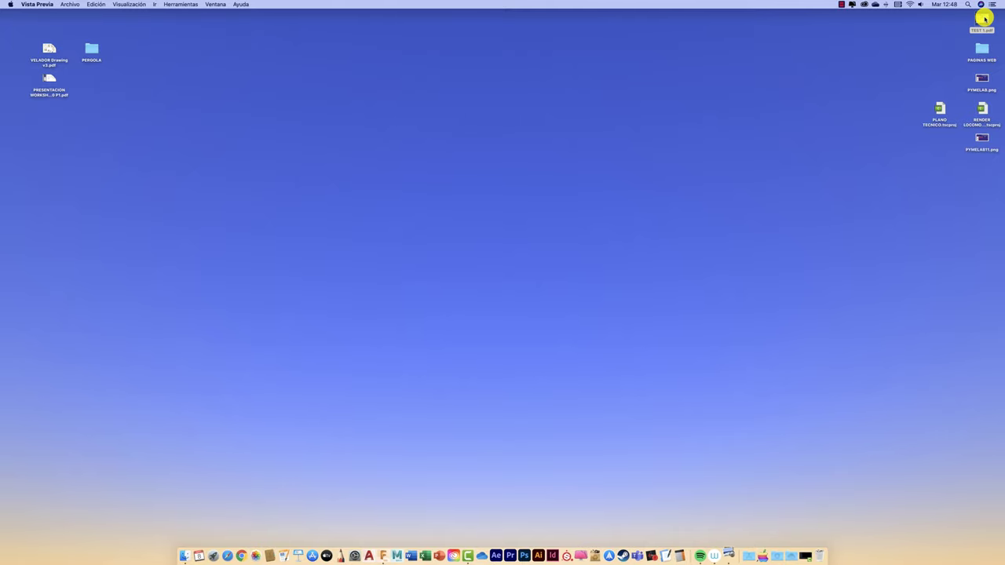
{"action": "scroll", "coordinate": [388, 80], "scroll_direction": "down", "scroll_amount": 1}
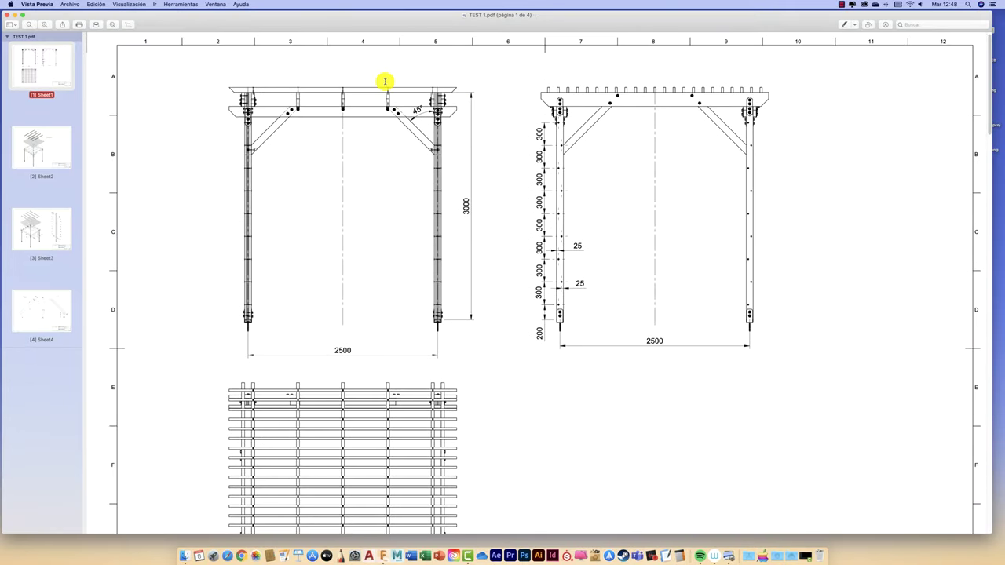
- Zoom in on the first sheet's drawing, then zoom back out to the whole page
{"action": "left_click", "coordinate": [45, 24]}
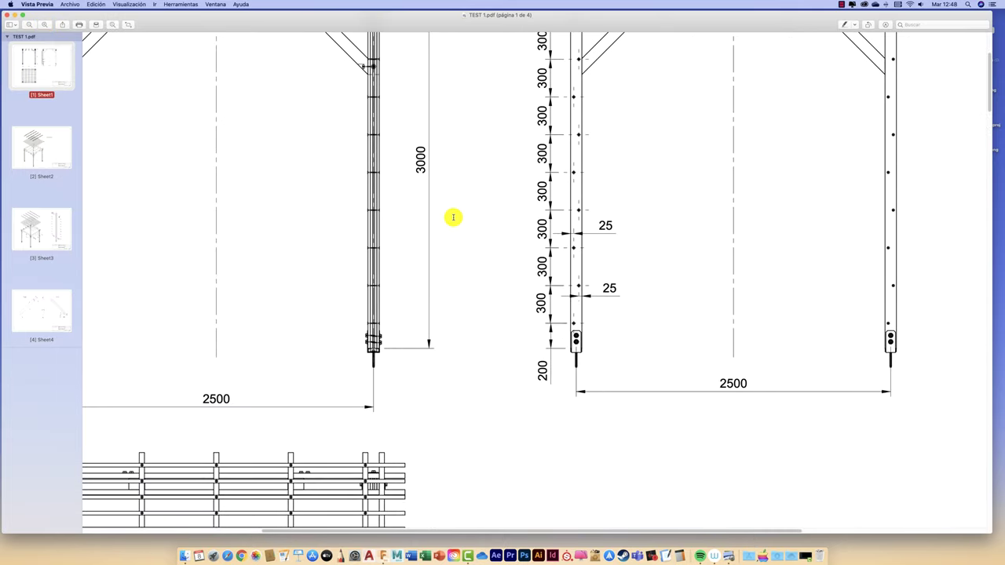
{"action": "left_click", "coordinate": [27, 26]}
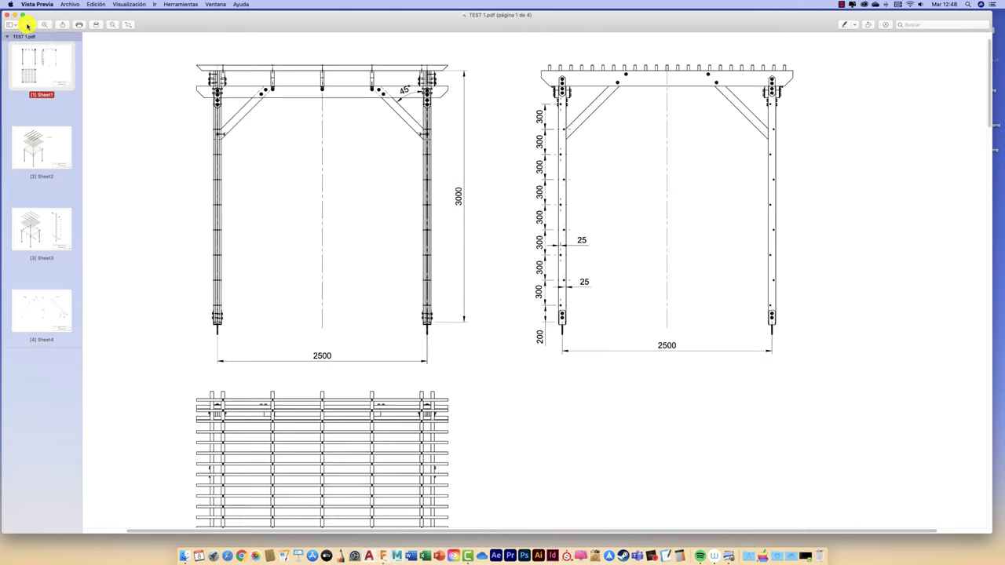
{"action": "left_click", "coordinate": [27, 26]}
{"action": "left_click", "coordinate": [27, 27]}
{"action": "left_click", "coordinate": [27, 27]}
{"action": "left_click", "coordinate": [27, 27]}
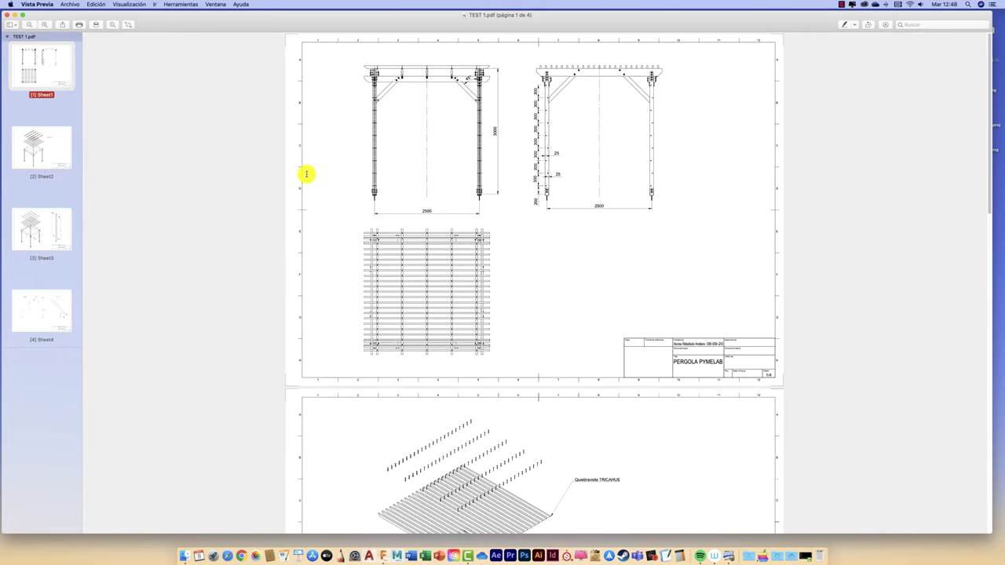
- Scroll through pages 1–4 of the PDF, then jump back to page 1
{"action": "scroll", "coordinate": [330, 185], "scroll_direction": "down", "scroll_amount": 2}
{"action": "scroll", "coordinate": [343, 193], "scroll_direction": "down", "scroll_amount": 4}
{"action": "scroll", "coordinate": [344, 192], "scroll_direction": "down", "scroll_amount": 2}
{"action": "scroll", "coordinate": [346, 191], "scroll_direction": "down", "scroll_amount": 5}
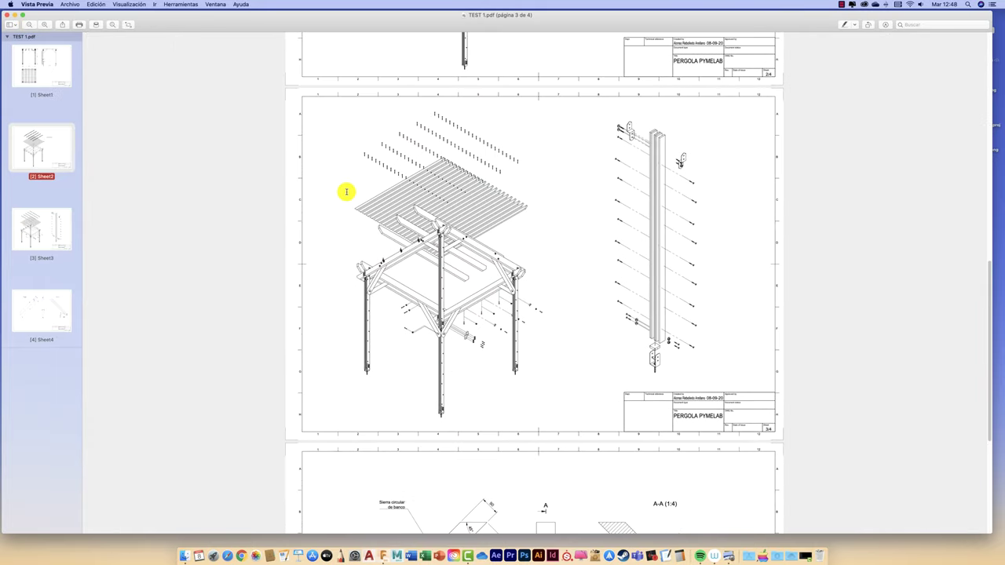
{"action": "scroll", "coordinate": [346, 191], "scroll_direction": "up", "scroll_amount": 1}
{"action": "scroll", "coordinate": [346, 190], "scroll_direction": "up", "scroll_amount": 5}
{"action": "scroll", "coordinate": [346, 190], "scroll_direction": "up", "scroll_amount": 2}
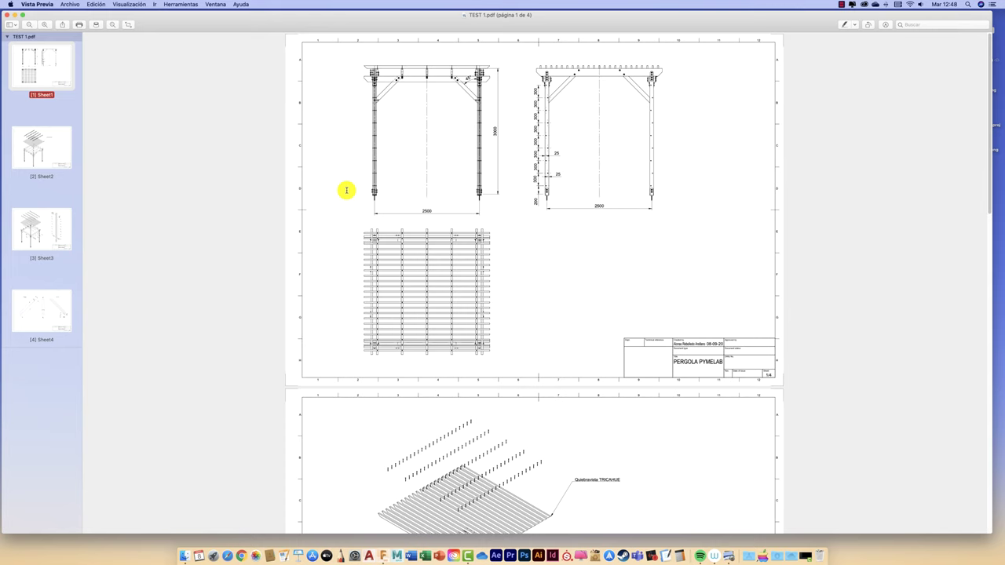
{"action": "scroll", "coordinate": [346, 190], "scroll_direction": "down", "scroll_amount": 2}
{"action": "scroll", "coordinate": [346, 190], "scroll_direction": "down", "scroll_amount": 3}
{"action": "scroll", "coordinate": [346, 190], "scroll_direction": "down", "scroll_amount": 3}
{"action": "scroll", "coordinate": [346, 190], "scroll_direction": "down", "scroll_amount": 2}
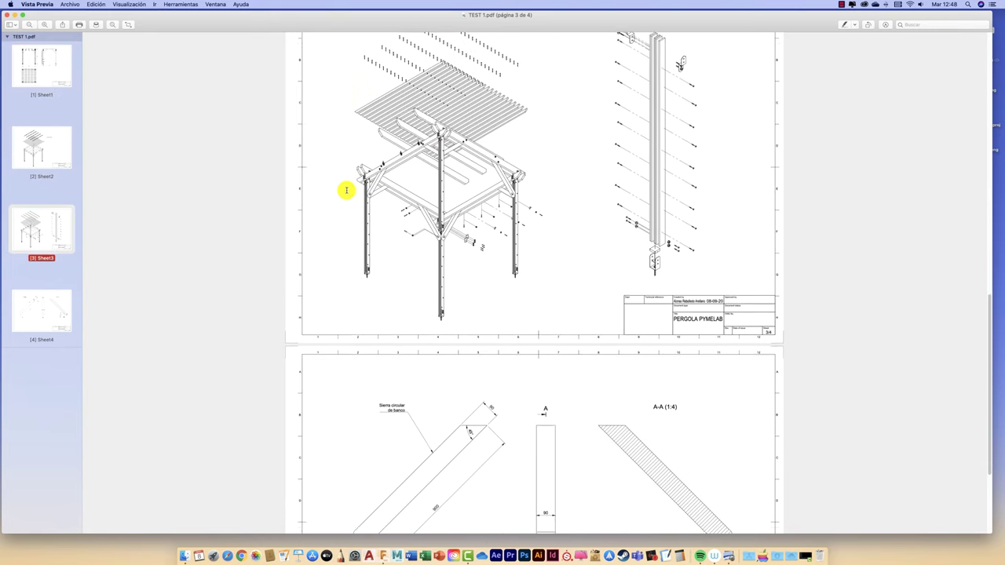
{"action": "scroll", "coordinate": [346, 190], "scroll_direction": "down", "scroll_amount": 2}
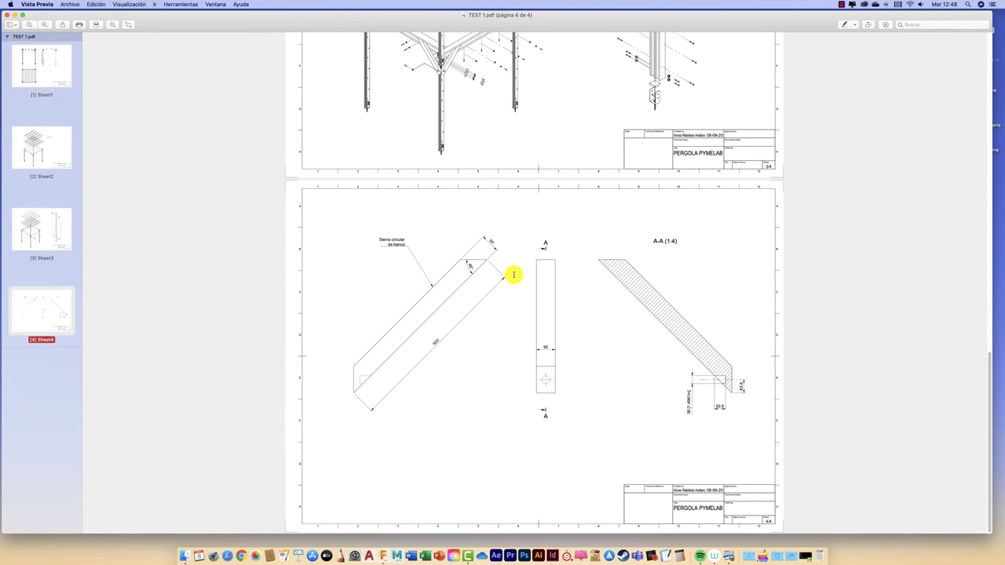
{"action": "scroll", "coordinate": [538, 300], "scroll_direction": "up", "scroll_amount": 1}
{"action": "scroll", "coordinate": [537, 300], "scroll_direction": "up", "scroll_amount": 2}
{"action": "scroll", "coordinate": [519, 251], "scroll_direction": "up", "scroll_amount": 1}
{"action": "scroll", "coordinate": [518, 212], "scroll_direction": "up", "scroll_amount": 2}
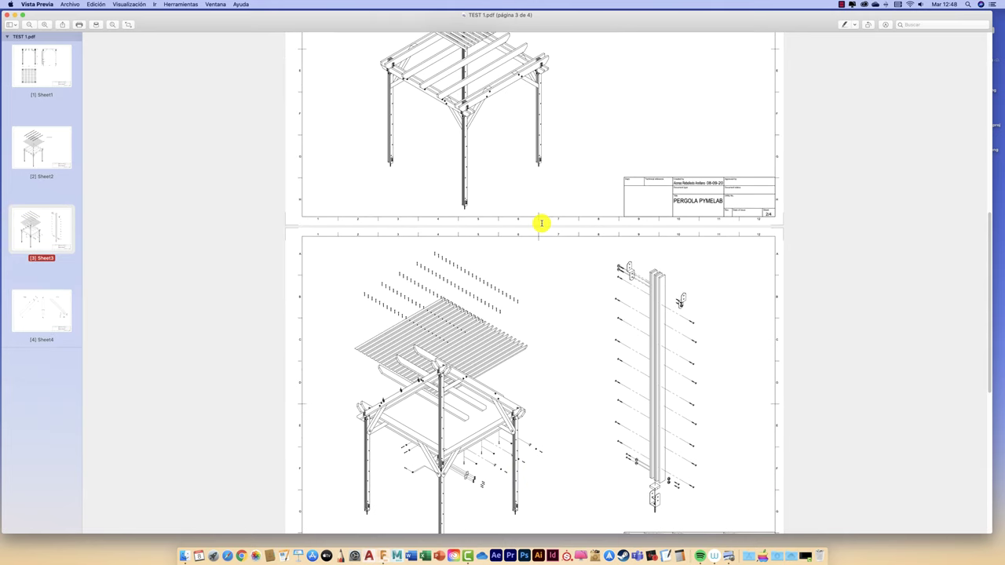
{"action": "scroll", "coordinate": [526, 208], "scroll_direction": "up", "scroll_amount": 2}
{"action": "scroll", "coordinate": [584, 157], "scroll_direction": "up", "scroll_amount": 1}
{"action": "scroll", "coordinate": [574, 199], "scroll_direction": "up", "scroll_amount": 2}
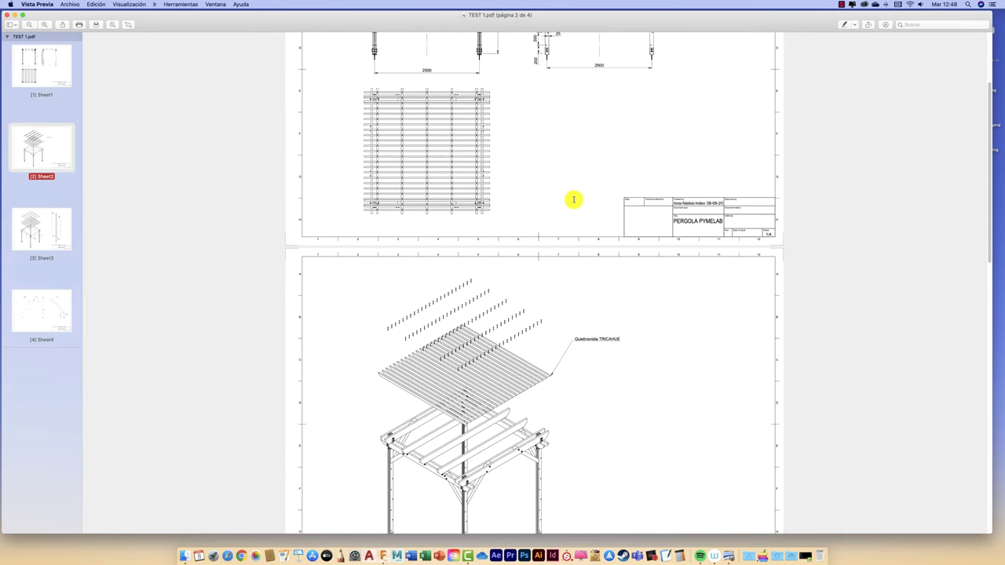
{"action": "scroll", "coordinate": [571, 196], "scroll_direction": "up", "scroll_amount": 2}
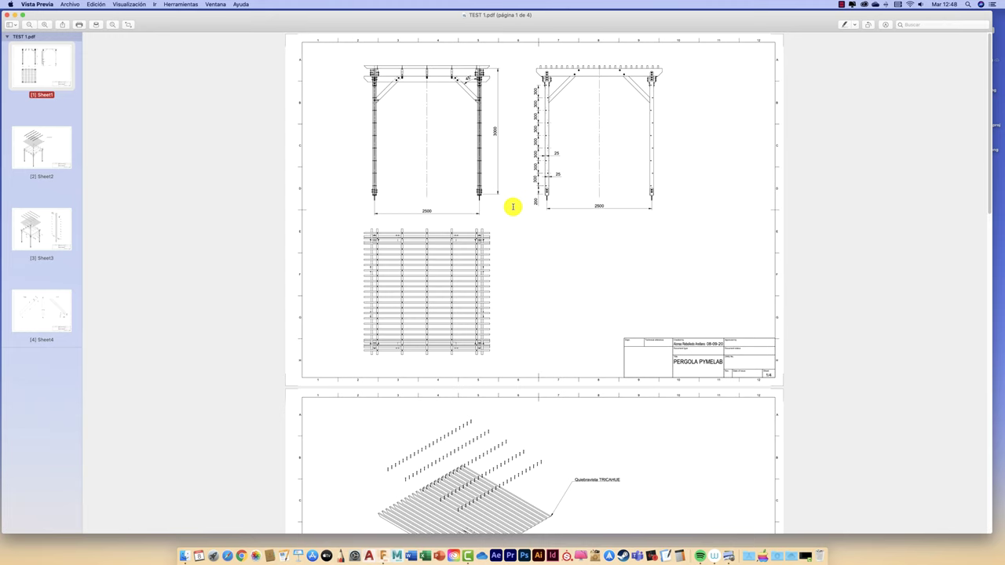
{"action": "scroll", "coordinate": [513, 207], "scroll_direction": "down", "scroll_amount": 2}
{"action": "scroll", "coordinate": [513, 206], "scroll_direction": "down", "scroll_amount": 1}
{"action": "scroll", "coordinate": [512, 206], "scroll_direction": "down", "scroll_amount": 4}
{"action": "scroll", "coordinate": [511, 207], "scroll_direction": "down", "scroll_amount": 1}
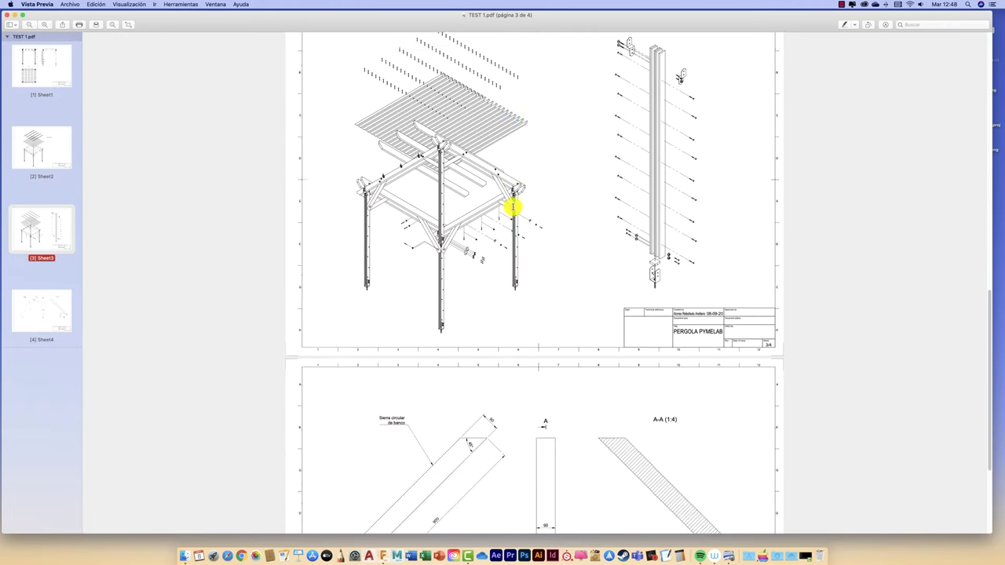
{"action": "scroll", "coordinate": [512, 206], "scroll_direction": "down", "scroll_amount": 3}
{"action": "scroll", "coordinate": [513, 207], "scroll_direction": "up", "scroll_amount": 1}
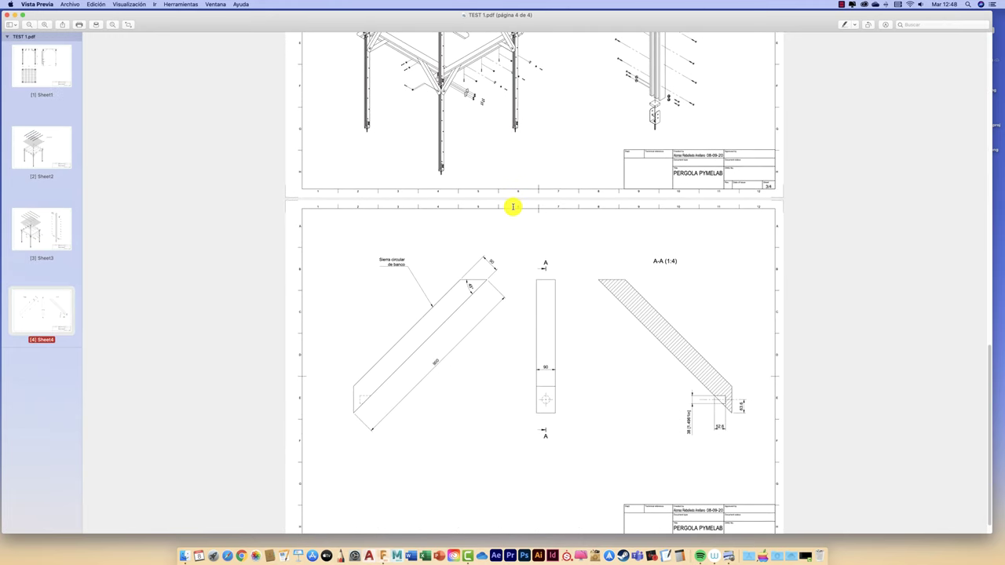
{"action": "scroll", "coordinate": [512, 206], "scroll_direction": "up", "scroll_amount": 1}
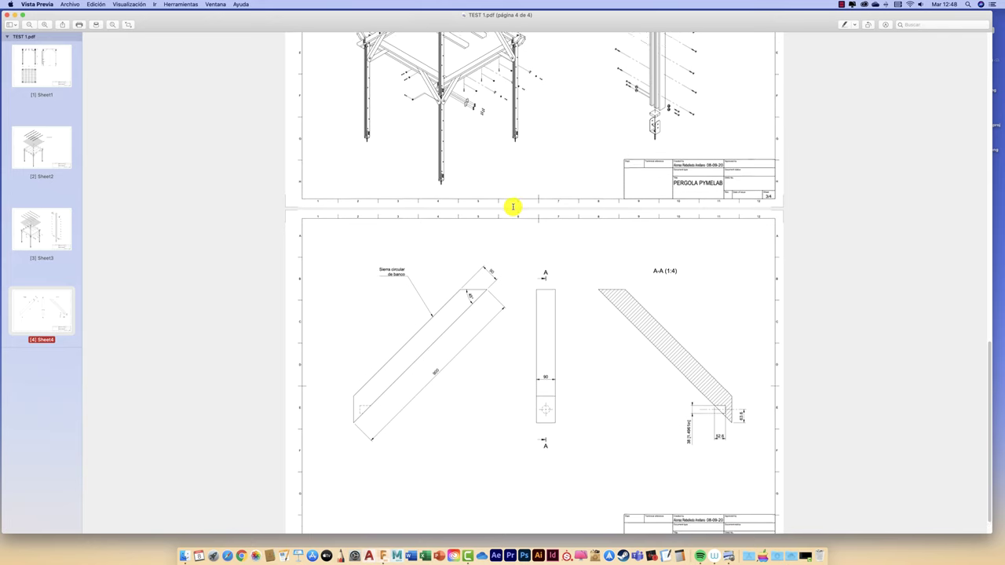
{"action": "scroll", "coordinate": [512, 206], "scroll_direction": "up", "scroll_amount": 2}
{"action": "scroll", "coordinate": [513, 207], "scroll_direction": "up", "scroll_amount": 3}
{"action": "scroll", "coordinate": [512, 207], "scroll_direction": "up", "scroll_amount": 2}
{"action": "scroll", "coordinate": [513, 206], "scroll_direction": "up", "scroll_amount": 2}
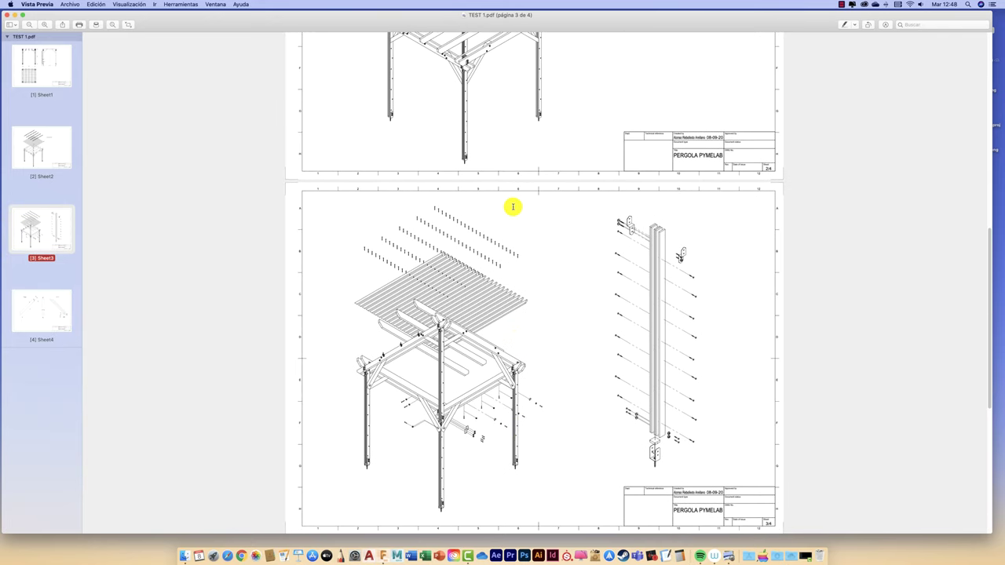
{"action": "scroll", "coordinate": [512, 207], "scroll_direction": "down", "scroll_amount": 3}
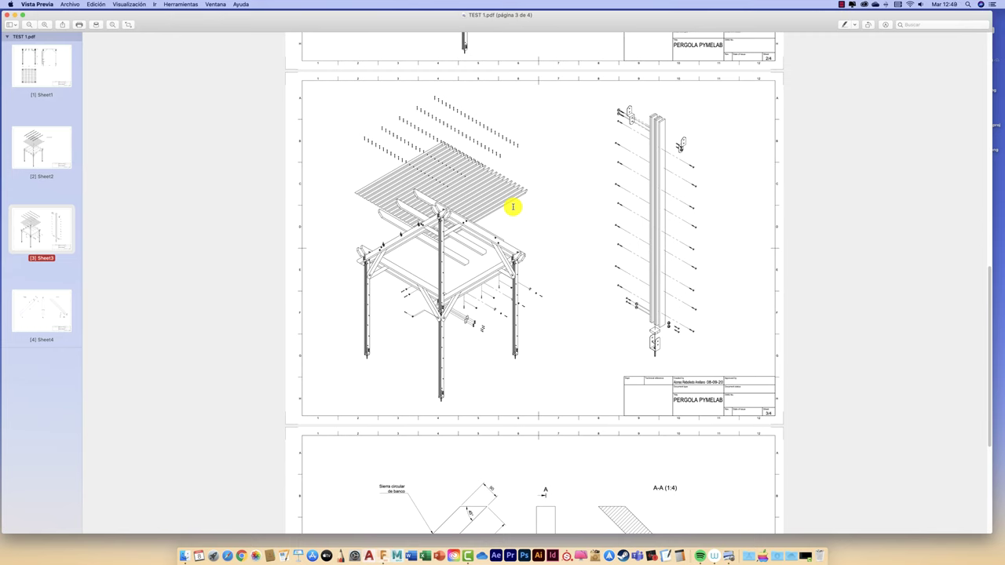
{"action": "scroll", "coordinate": [513, 207], "scroll_direction": "down", "scroll_amount": 2}
{"action": "scroll", "coordinate": [512, 207], "scroll_direction": "down", "scroll_amount": 2}
{"action": "scroll", "coordinate": [513, 206], "scroll_direction": "down", "scroll_amount": 1}
{"action": "scroll", "coordinate": [513, 207], "scroll_direction": "down", "scroll_amount": 1}
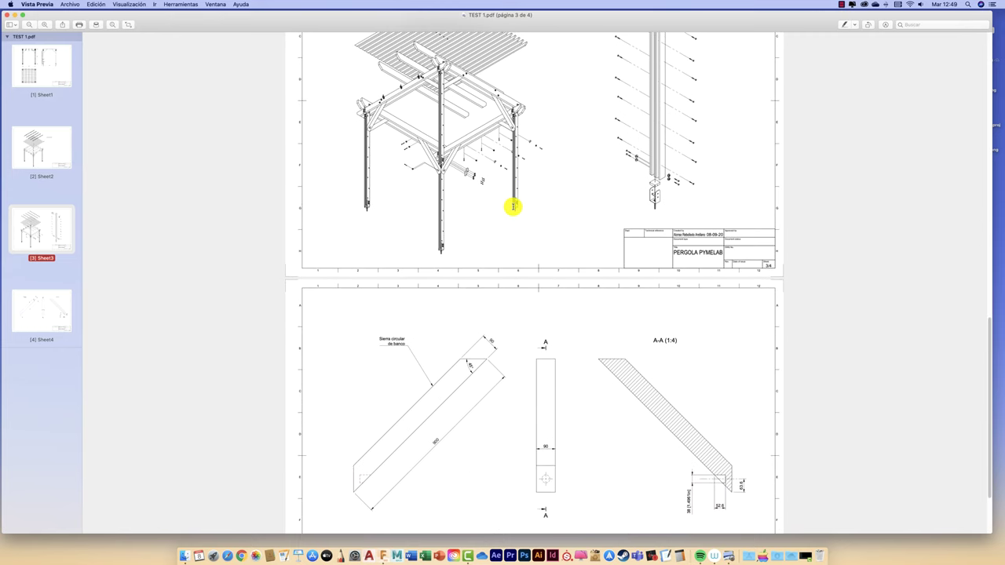
{"action": "scroll", "coordinate": [512, 206], "scroll_direction": "down", "scroll_amount": 1}
{"action": "scroll", "coordinate": [513, 206], "scroll_direction": "down", "scroll_amount": 3}
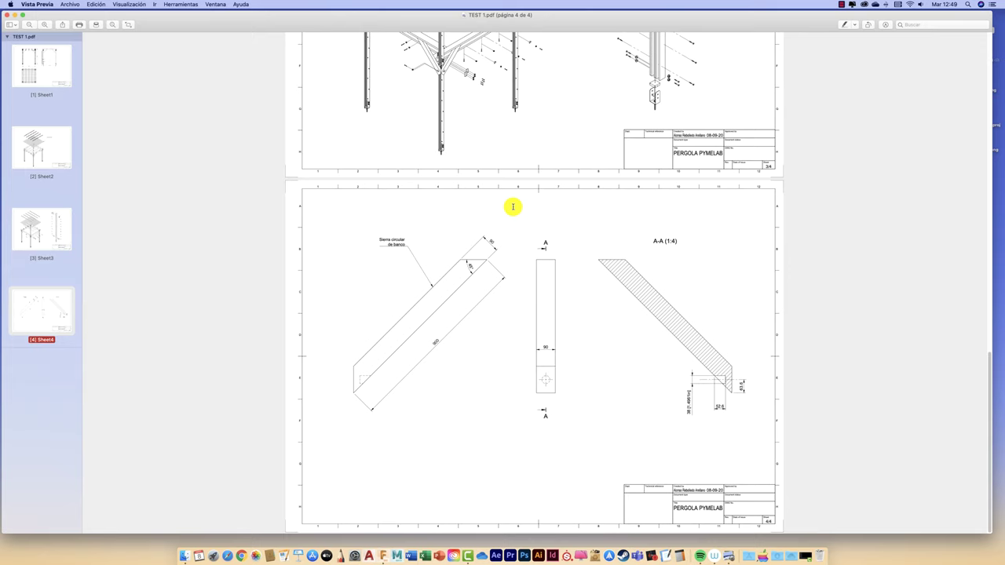
{"action": "key", "text": "Home"}
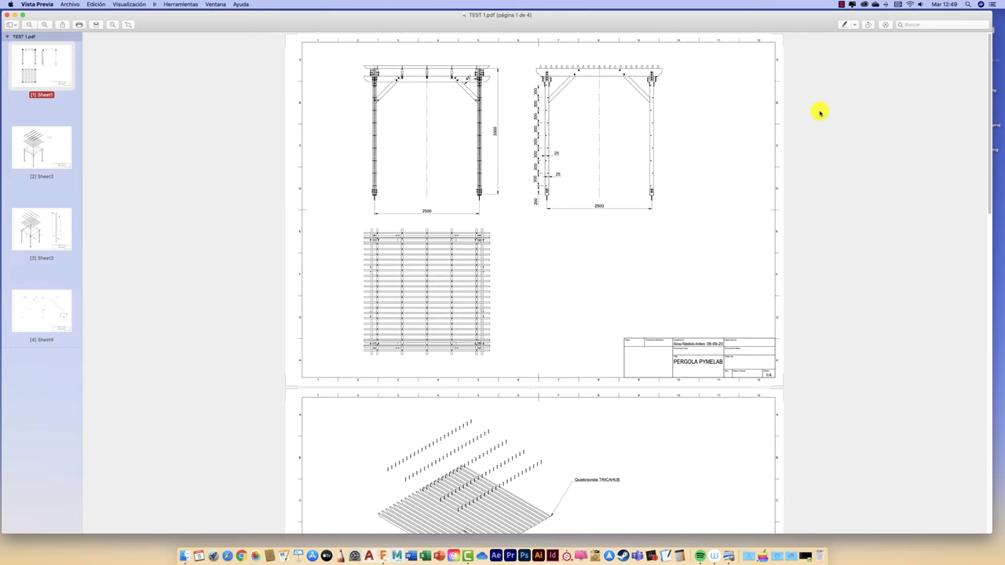